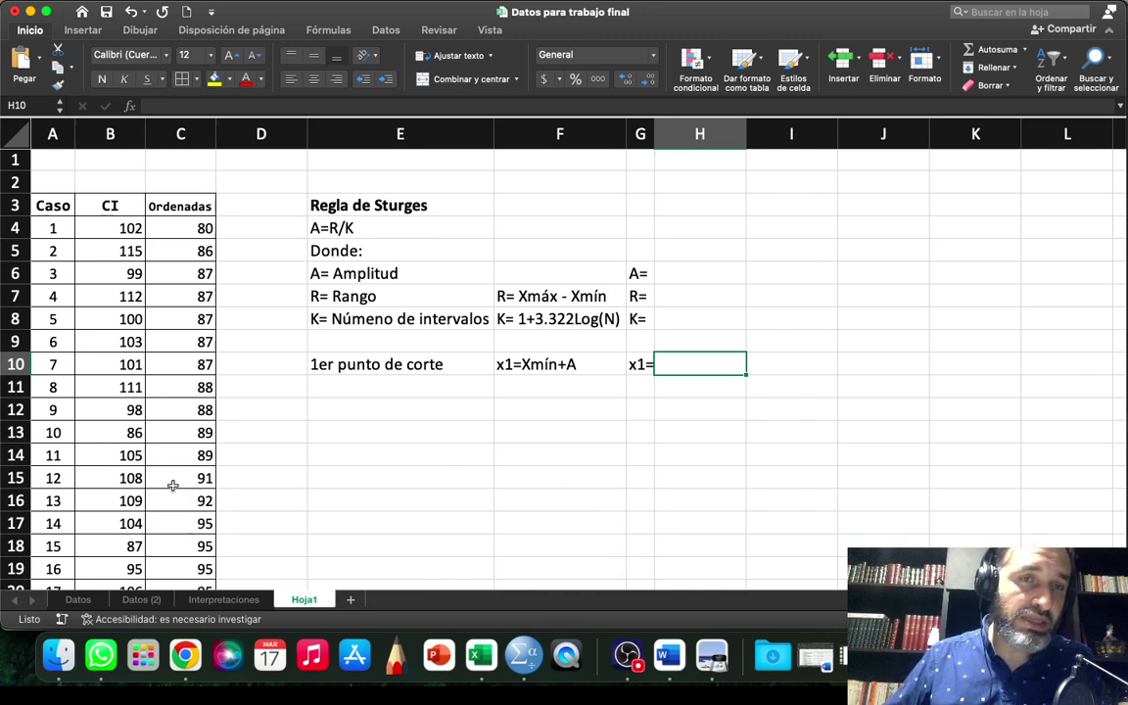
{"action": "scroll", "coordinate": [173, 485], "scroll_direction": "down", "scroll_amount": 3}
{"action": "scroll", "coordinate": [172, 485], "scroll_direction": "up", "scroll_amount": 5}
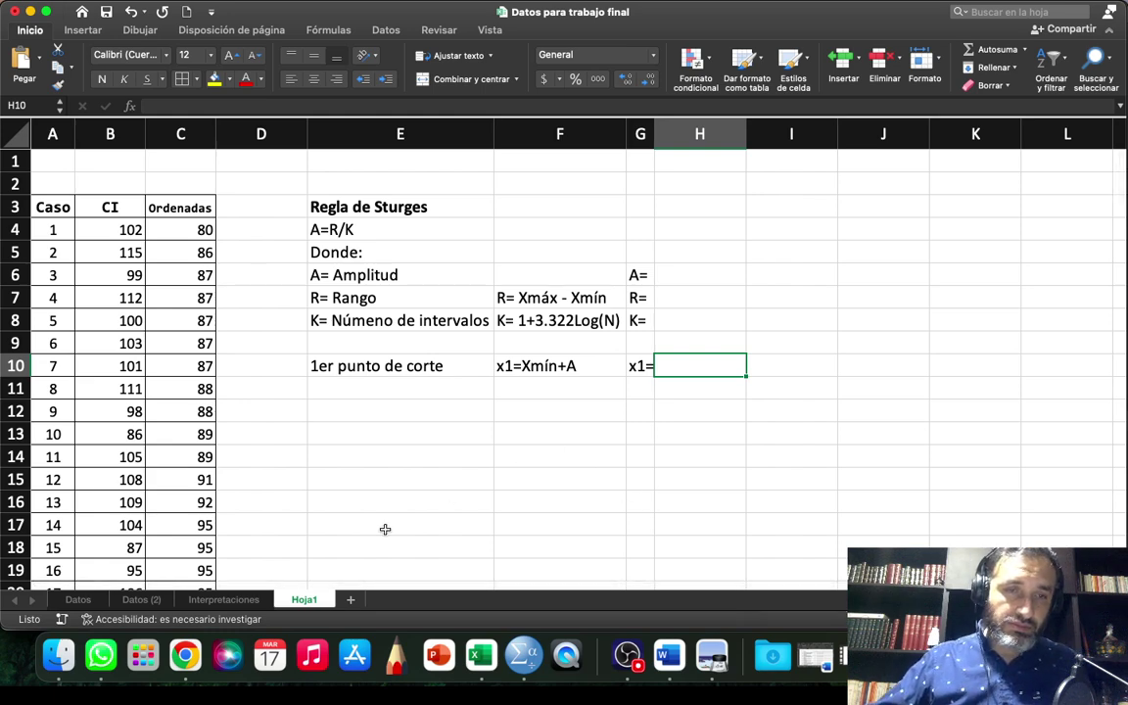
- Examine the BAI-II, BDI-II, RSE and Terman score ranges and their categories on the Interpretaciones sheet
{"action": "left_click", "coordinate": [213, 601]}
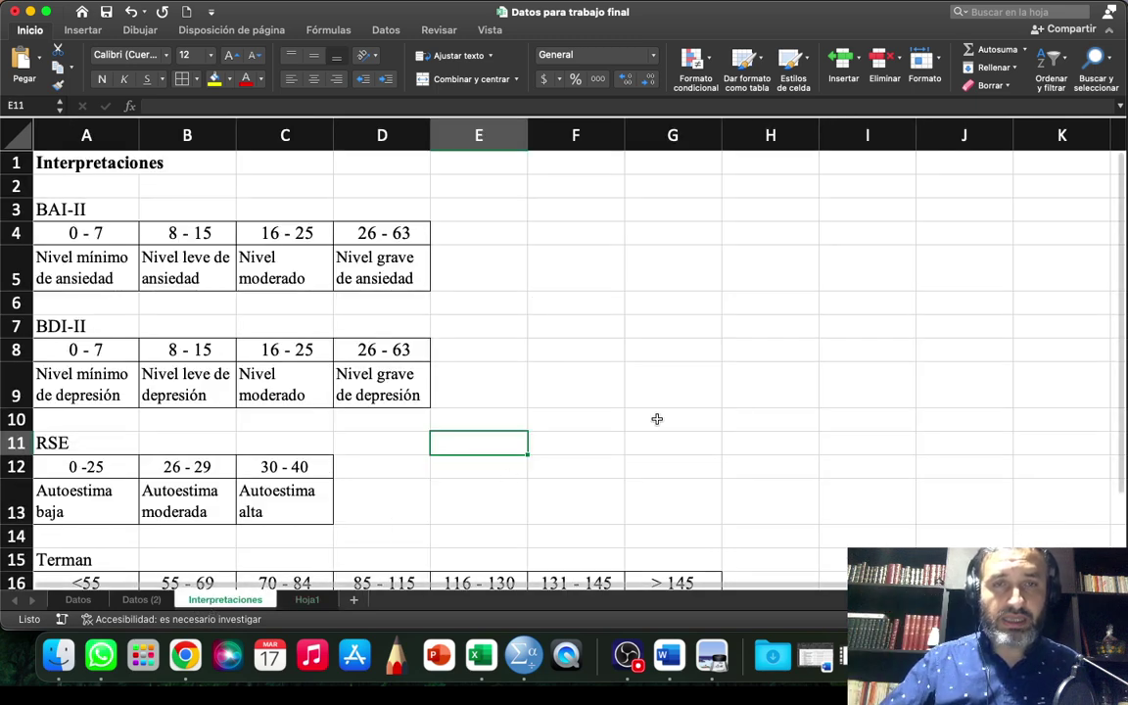
{"action": "scroll", "coordinate": [686, 376], "scroll_direction": "down", "scroll_amount": 1}
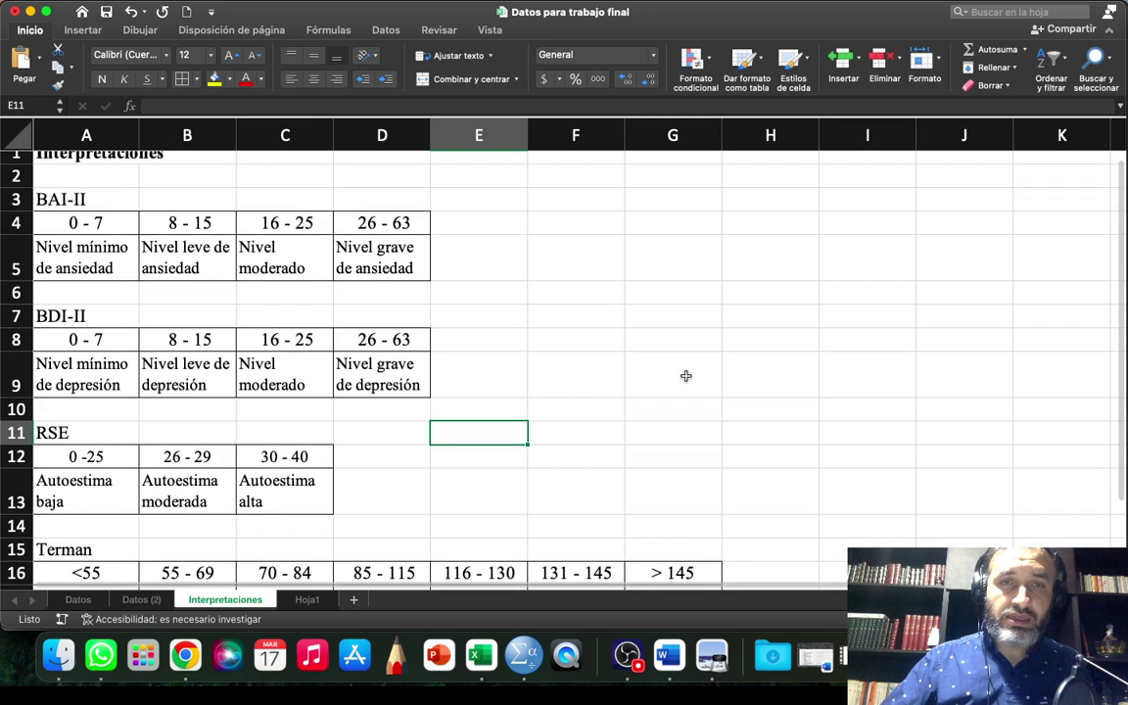
{"action": "scroll", "coordinate": [685, 377], "scroll_direction": "down", "scroll_amount": 1}
{"action": "scroll", "coordinate": [686, 377], "scroll_direction": "up", "scroll_amount": 2}
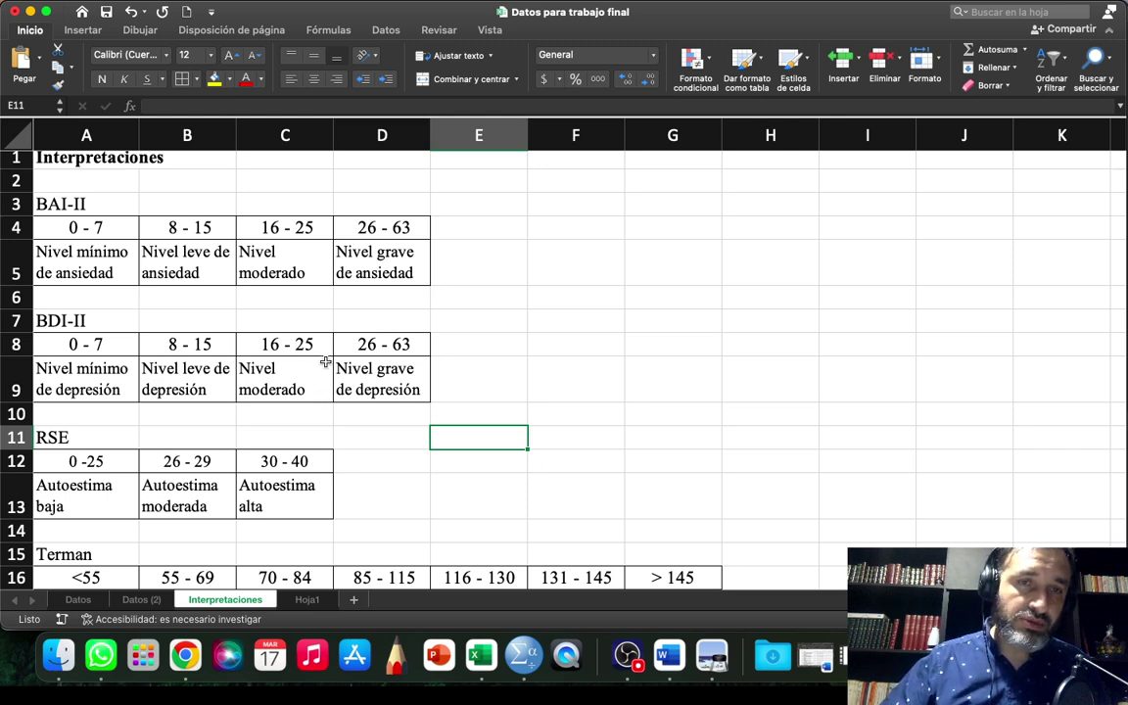
{"action": "scroll", "coordinate": [599, 348], "scroll_direction": "up", "scroll_amount": 1}
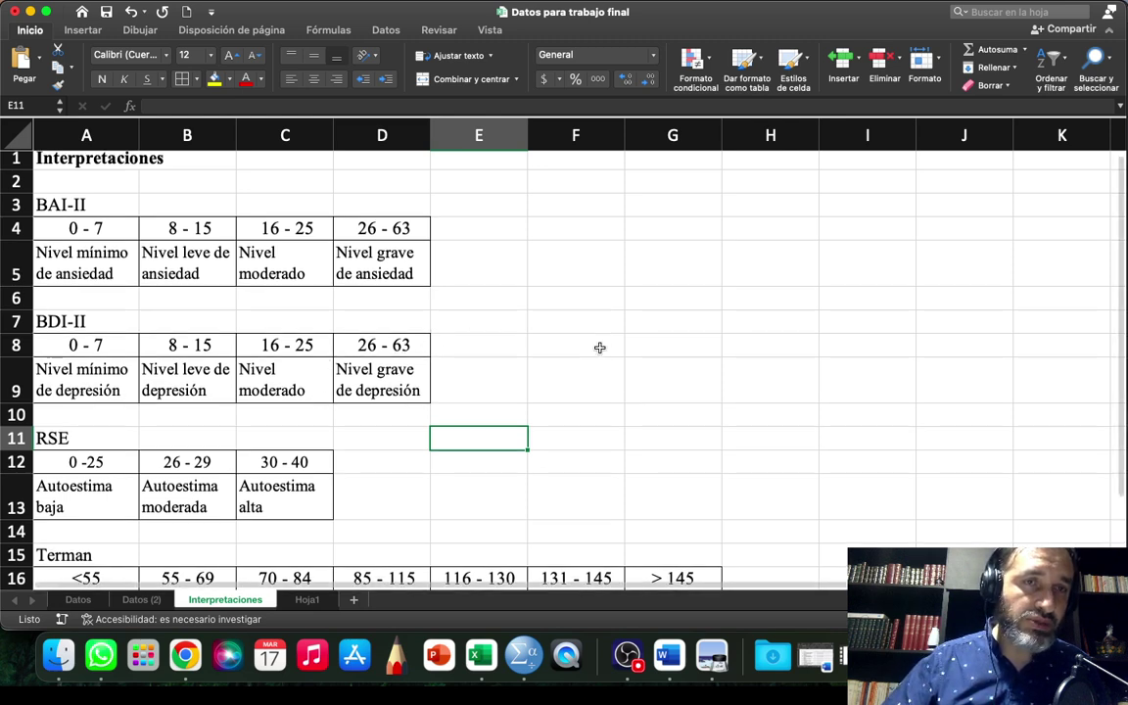
{"action": "scroll", "coordinate": [599, 348], "scroll_direction": "down", "scroll_amount": 4}
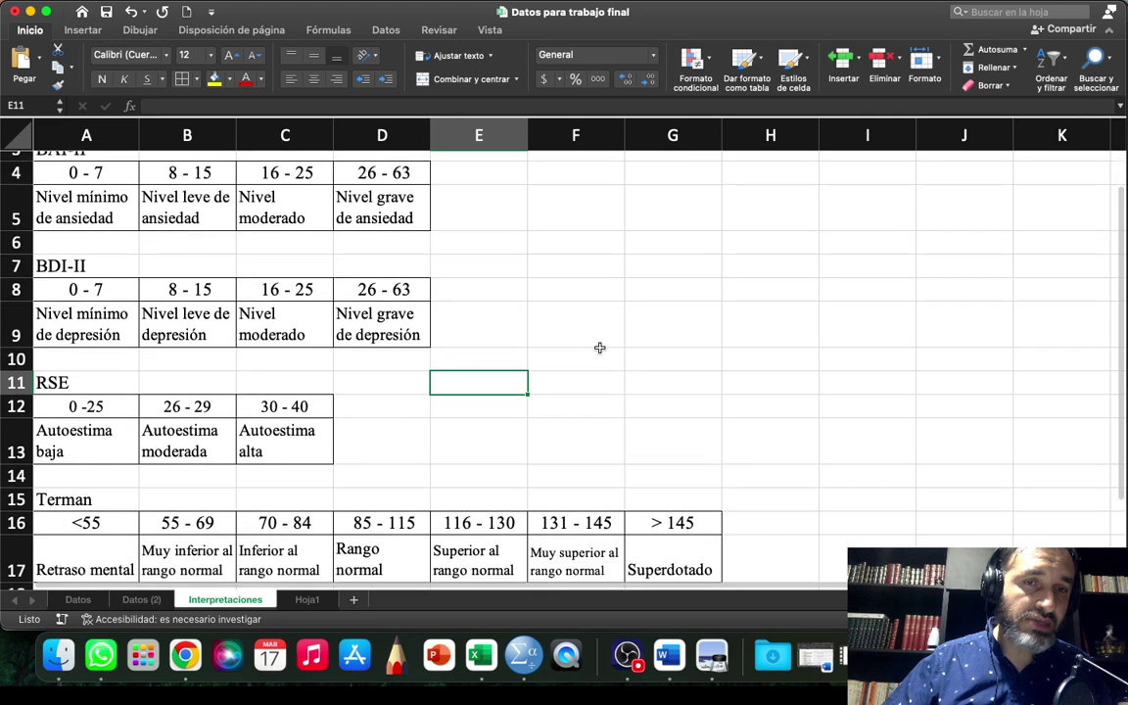
{"action": "scroll", "coordinate": [600, 347], "scroll_direction": "up", "scroll_amount": 4}
{"action": "scroll", "coordinate": [599, 347], "scroll_direction": "down", "scroll_amount": 1}
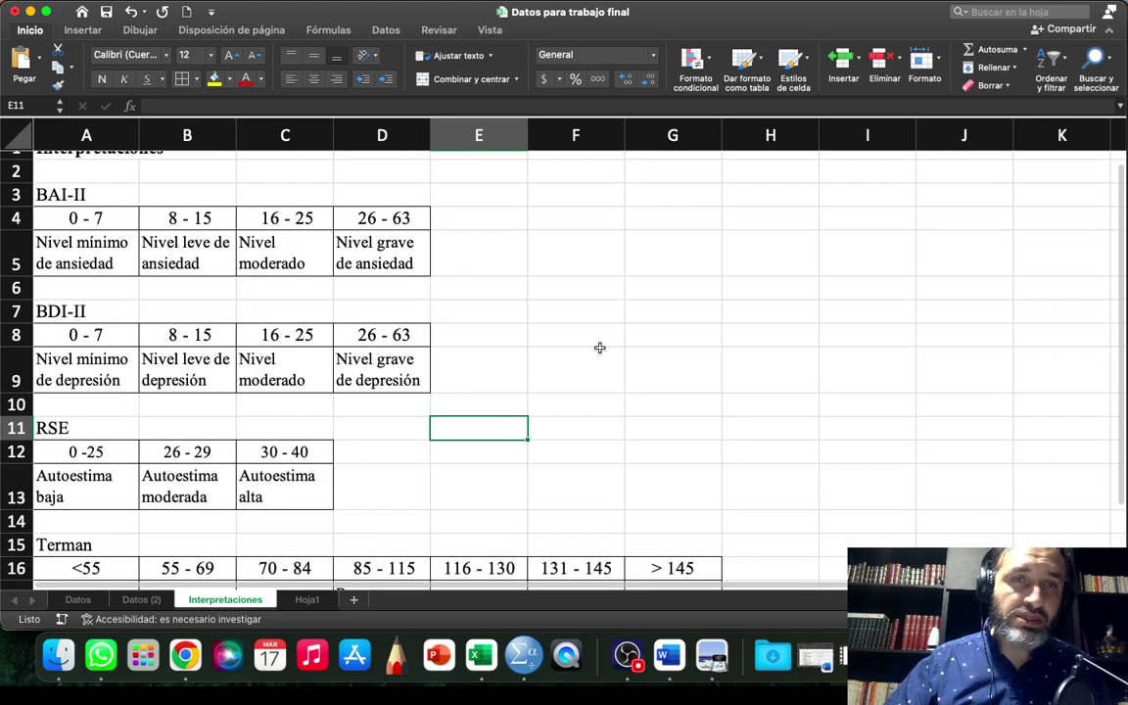
{"action": "scroll", "coordinate": [599, 347], "scroll_direction": "up", "scroll_amount": 1}
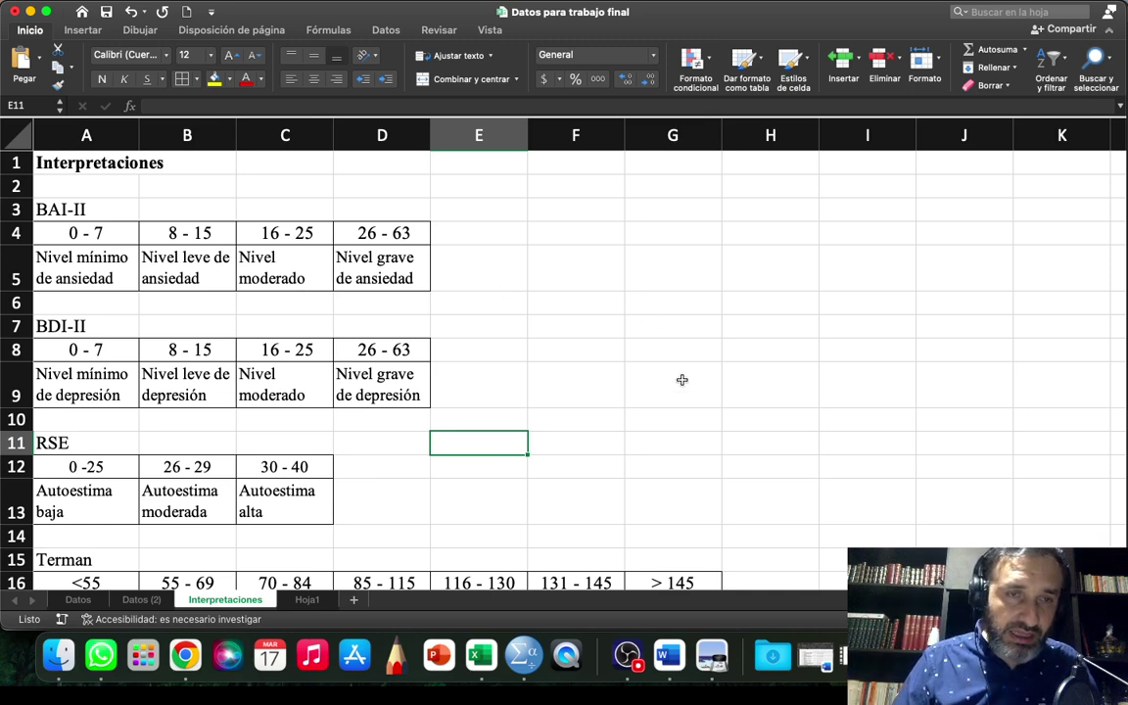
{"action": "scroll", "coordinate": [682, 379], "scroll_direction": "down", "scroll_amount": 3}
{"action": "scroll", "coordinate": [681, 379], "scroll_direction": "down", "scroll_amount": 2}
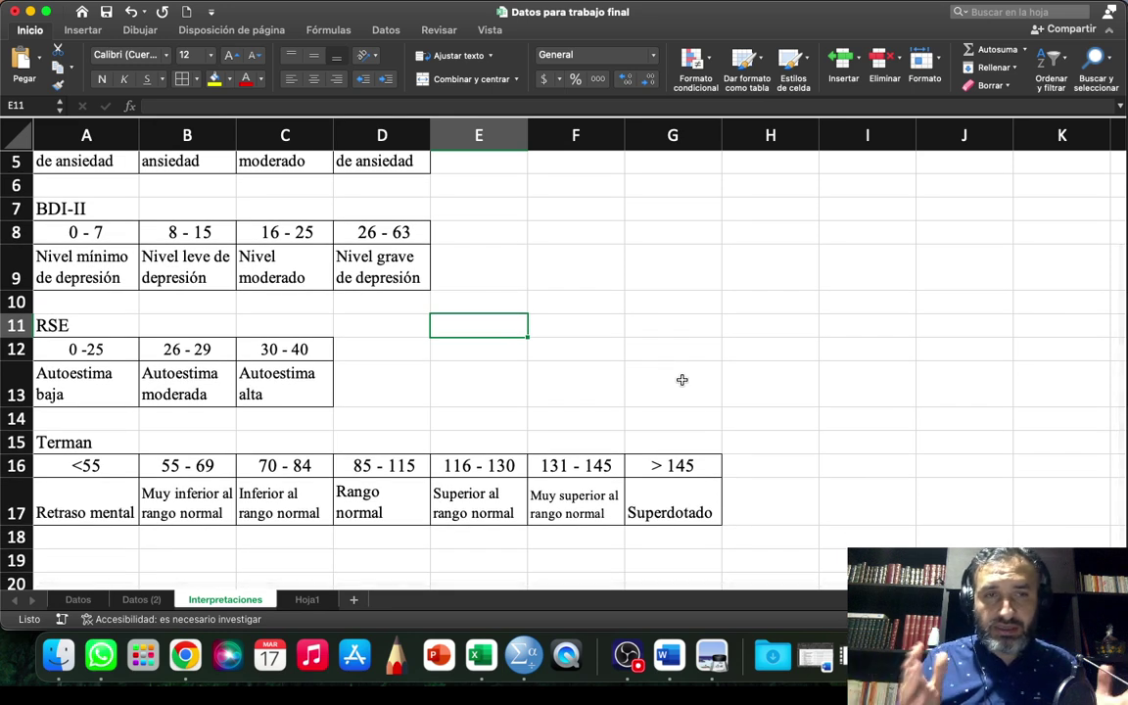
{"action": "scroll", "coordinate": [682, 379], "scroll_direction": "down", "scroll_amount": 2}
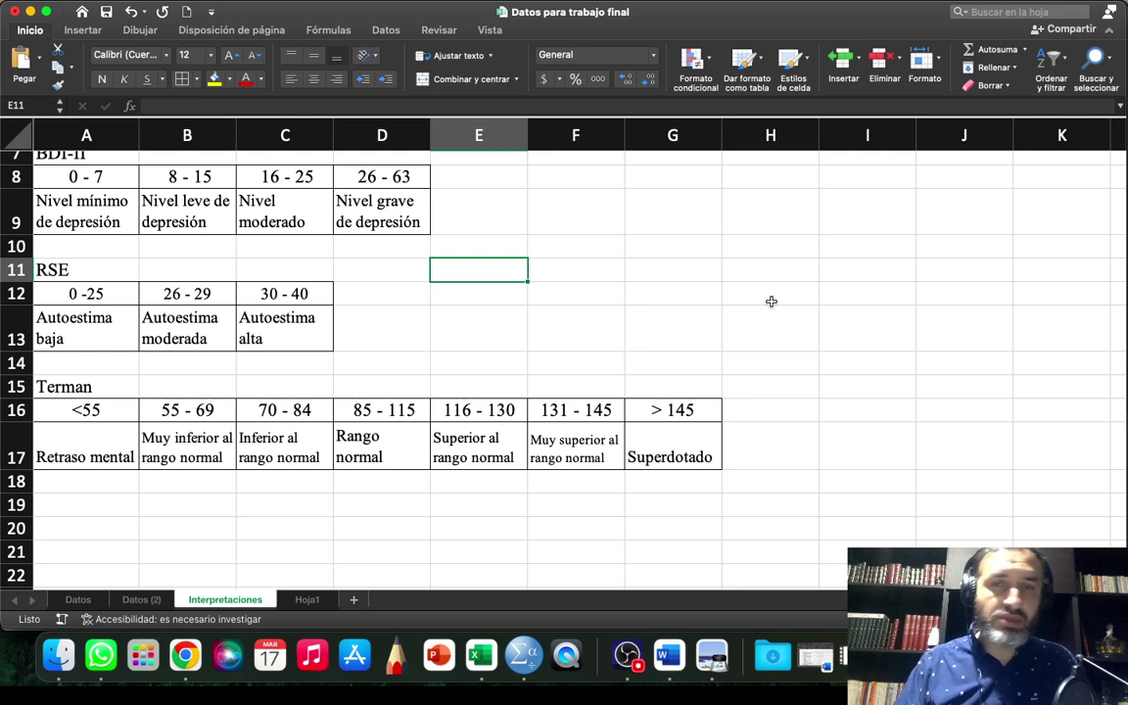
{"action": "scroll", "coordinate": [783, 471], "scroll_direction": "up", "scroll_amount": 5}
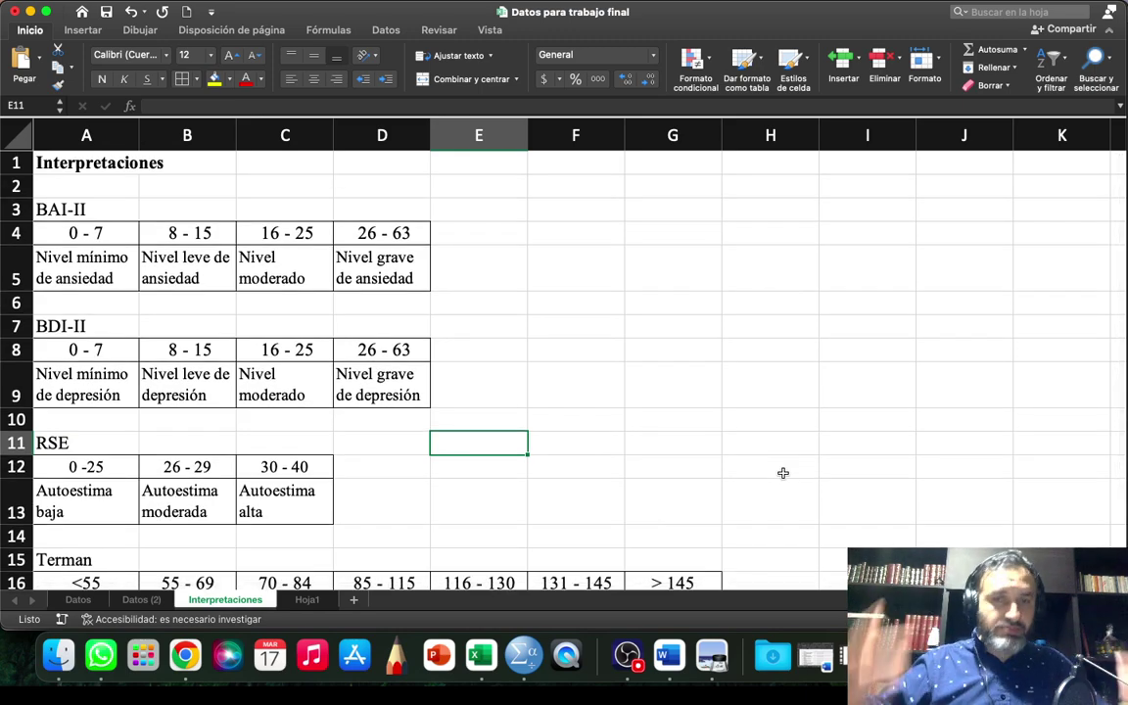
{"action": "scroll", "coordinate": [783, 473], "scroll_direction": "down", "scroll_amount": 5}
{"action": "scroll", "coordinate": [784, 473], "scroll_direction": "up", "scroll_amount": 1}
{"action": "scroll", "coordinate": [784, 473], "scroll_direction": "down", "scroll_amount": 3}
{"action": "scroll", "coordinate": [783, 473], "scroll_direction": "up", "scroll_amount": 4}
{"action": "scroll", "coordinate": [784, 473], "scroll_direction": "up", "scroll_amount": 3}
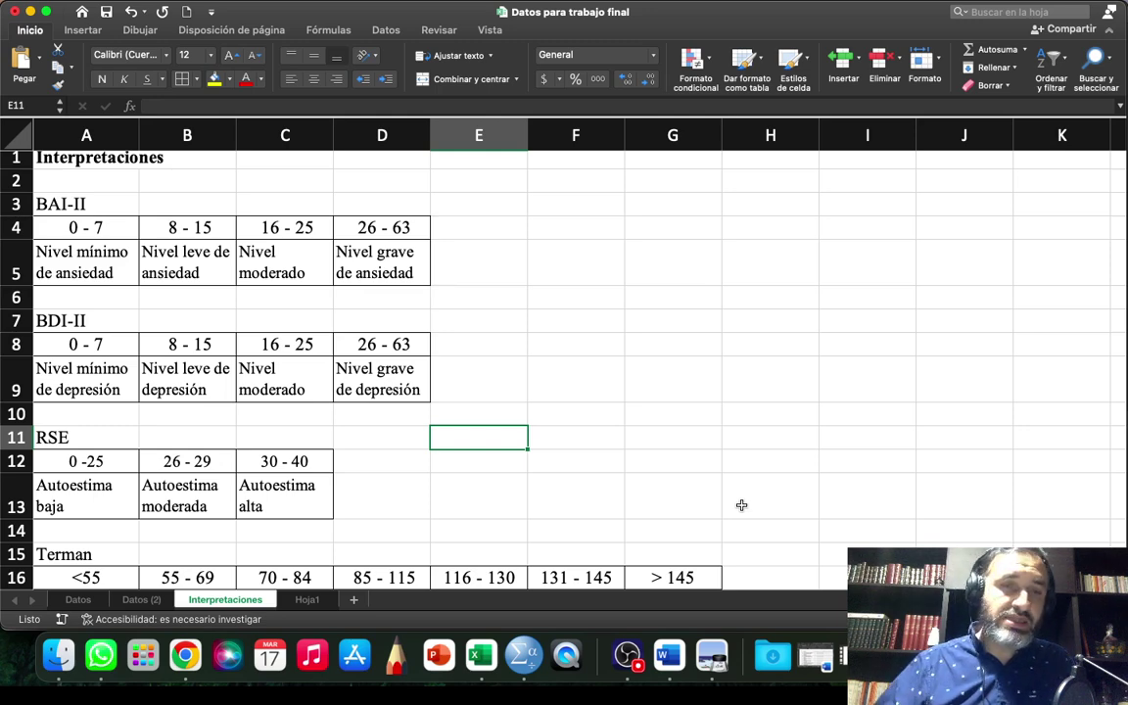
- Return to the Hoja1 sheet and review the CI scores and their ordered list
{"action": "left_click", "coordinate": [307, 601]}
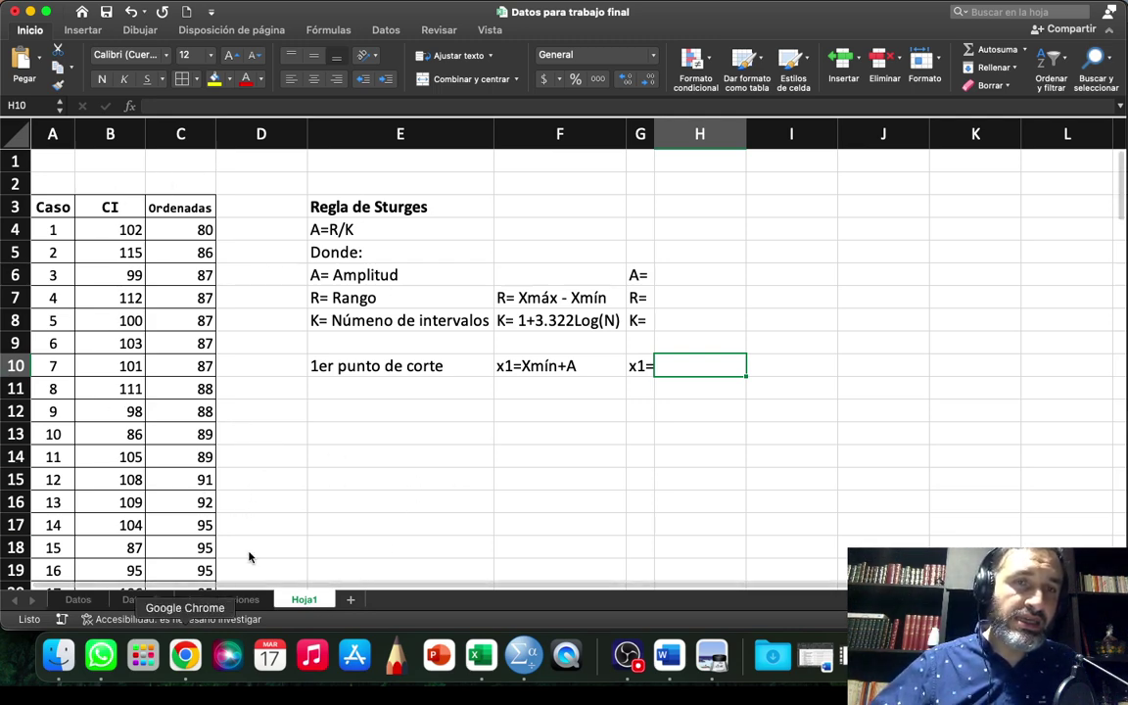
{"action": "scroll", "coordinate": [257, 462], "scroll_direction": "down", "scroll_amount": 5}
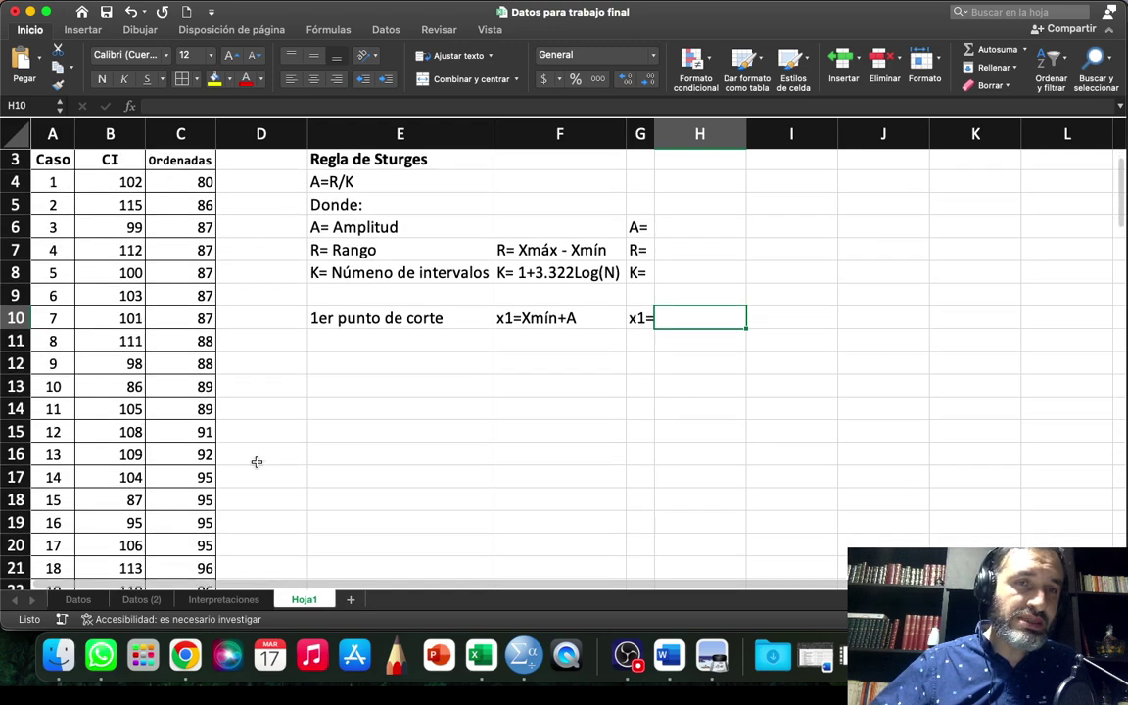
{"action": "scroll", "coordinate": [257, 462], "scroll_direction": "down", "scroll_amount": 10}
{"action": "scroll", "coordinate": [256, 462], "scroll_direction": "up", "scroll_amount": 12}
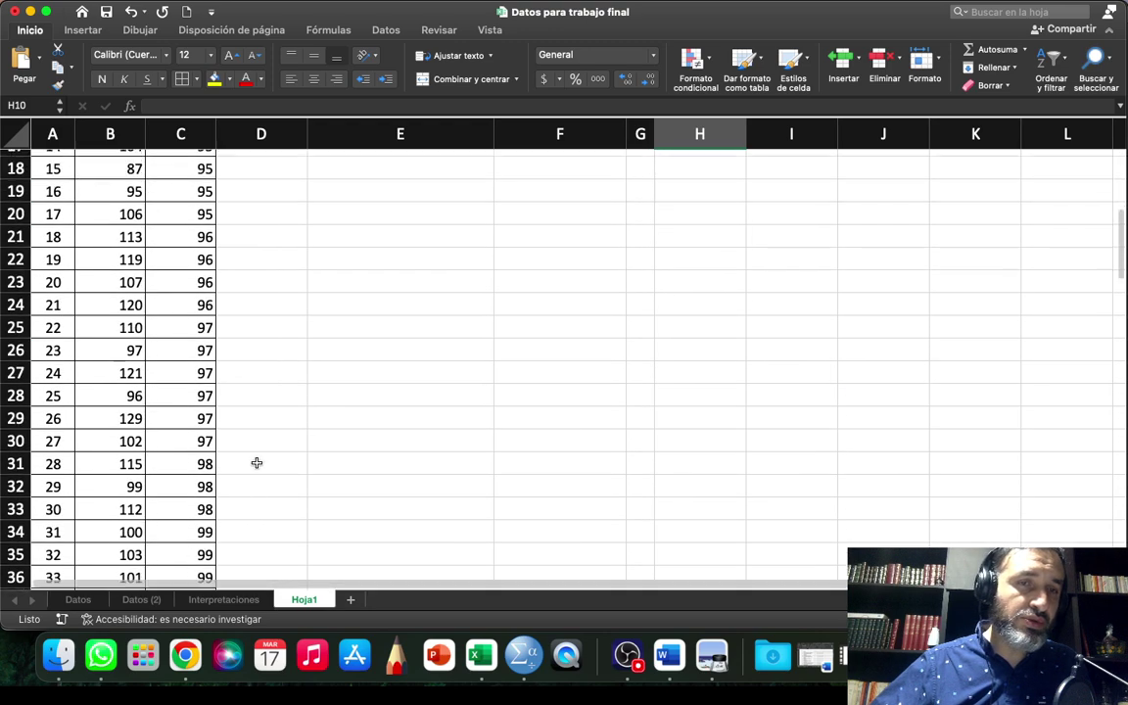
{"action": "scroll", "coordinate": [257, 461], "scroll_direction": "up", "scroll_amount": 1}
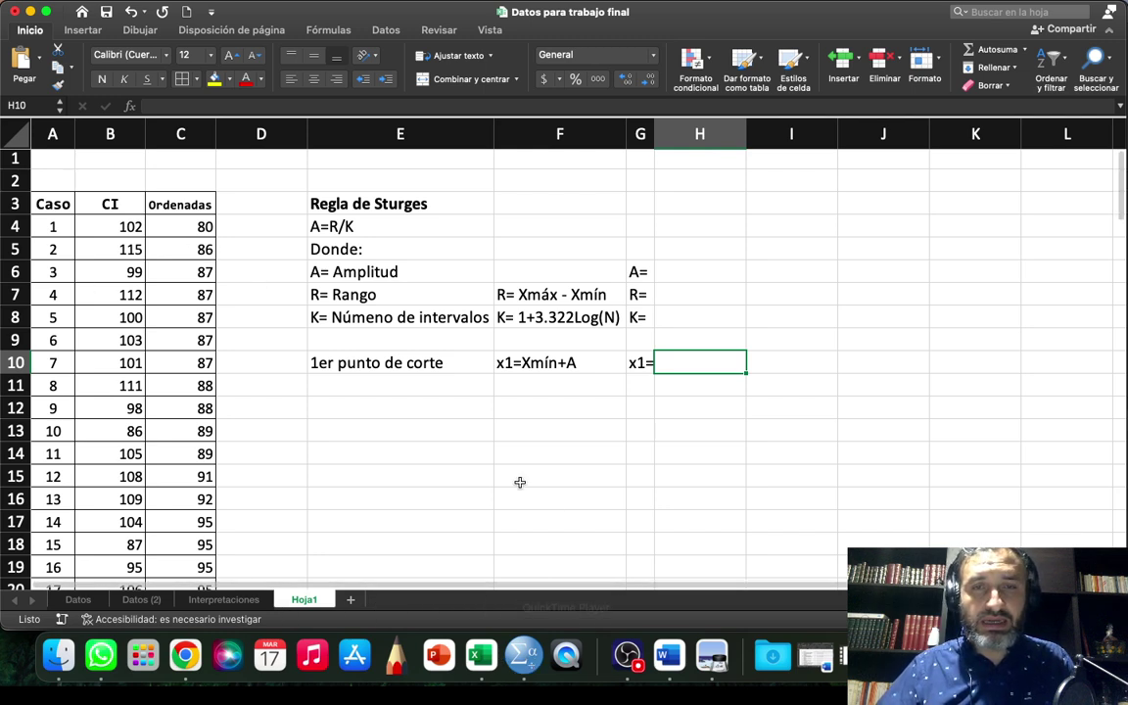
- Switch to SPSS Statistics, bring the empty data editor to the front and show its variable view
{"action": "left_click", "coordinate": [526, 658]}
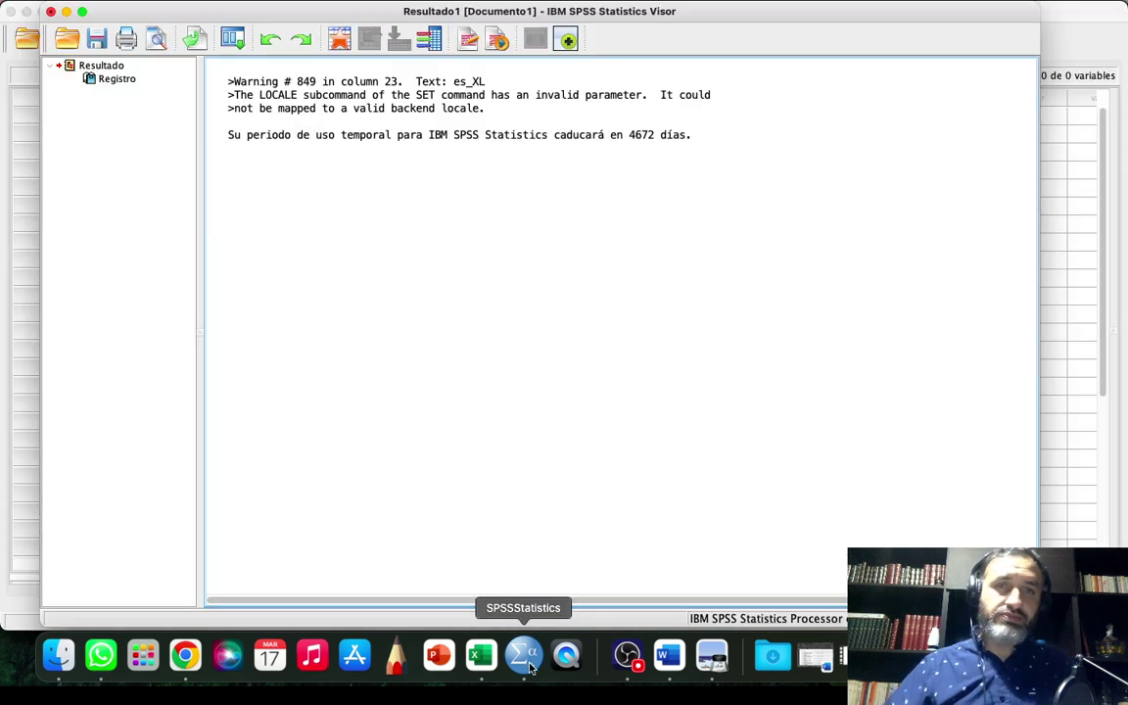
{"action": "left_click", "coordinate": [1080, 421]}
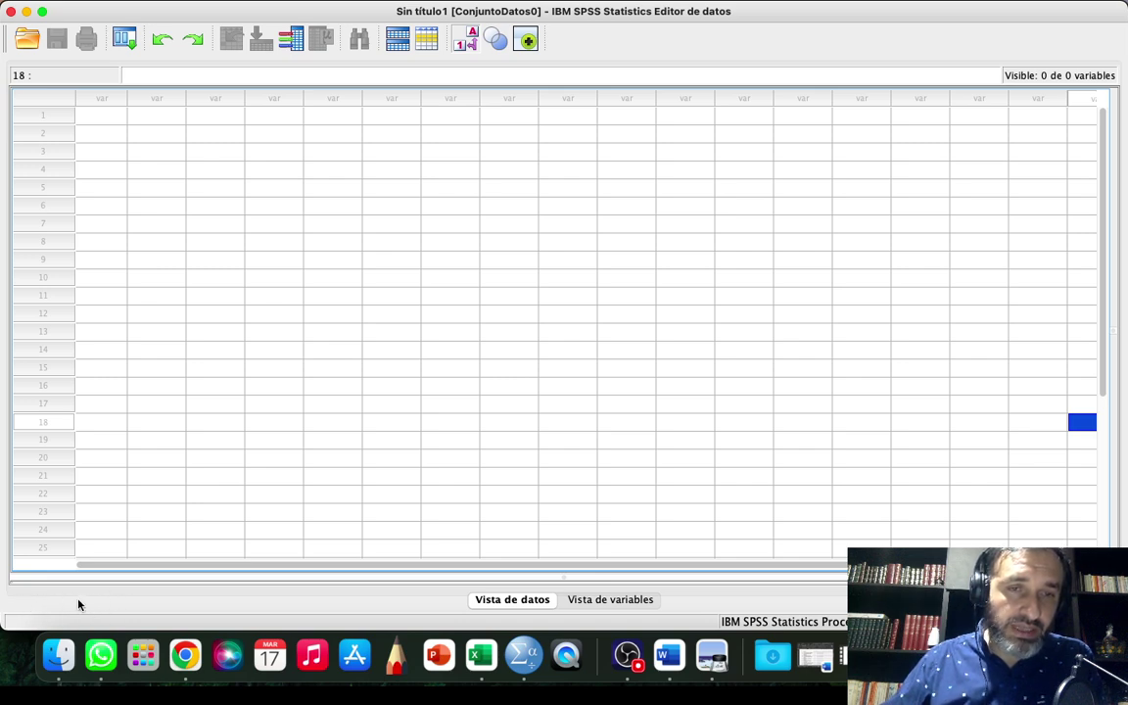
{"action": "left_click", "coordinate": [576, 602]}
{"action": "left_click", "coordinate": [526, 601]}
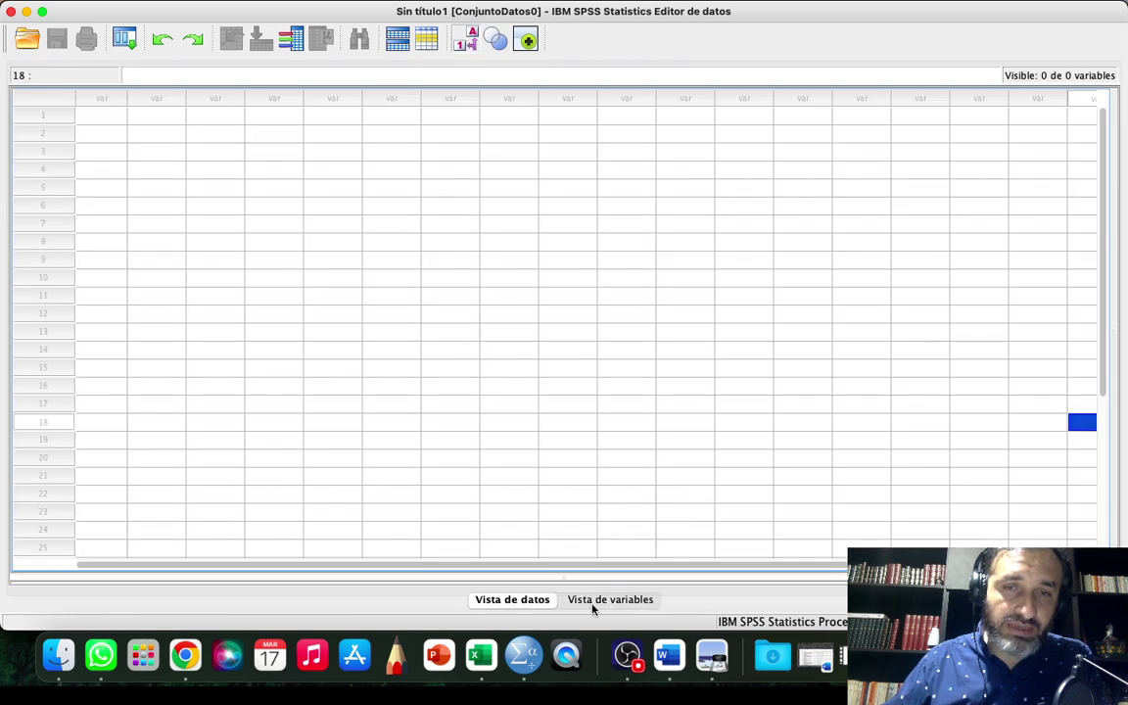
{"action": "left_click", "coordinate": [595, 603]}
{"action": "left_click", "coordinate": [517, 600]}
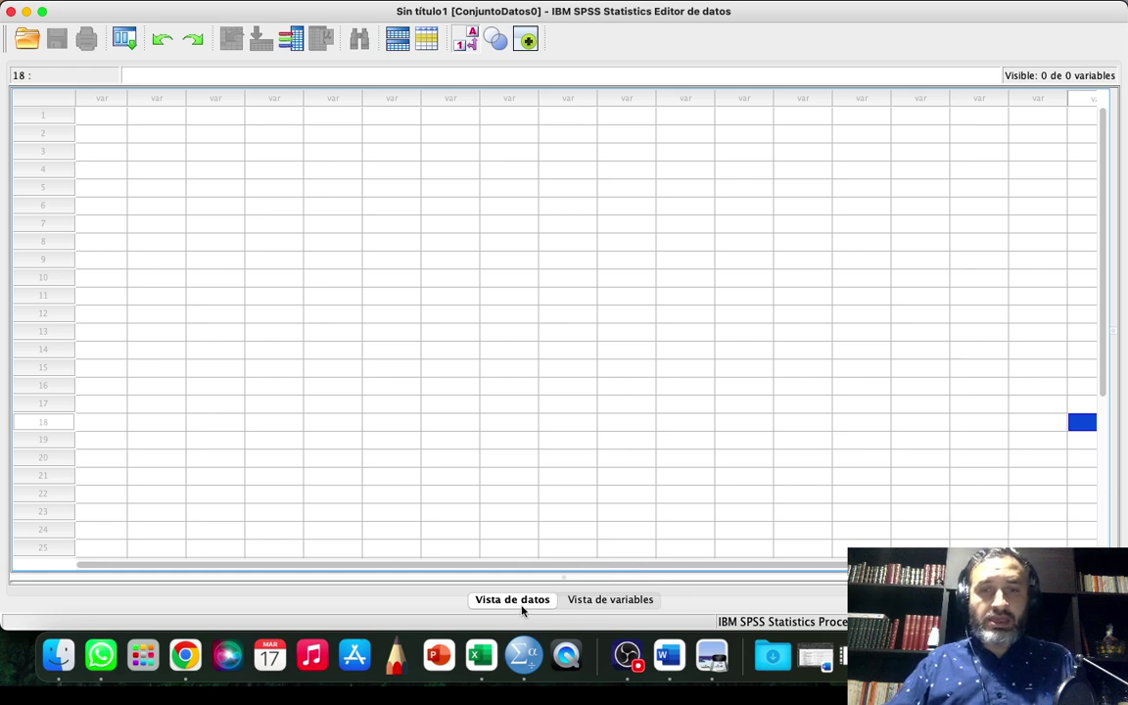
{"action": "left_click", "coordinate": [599, 601]}
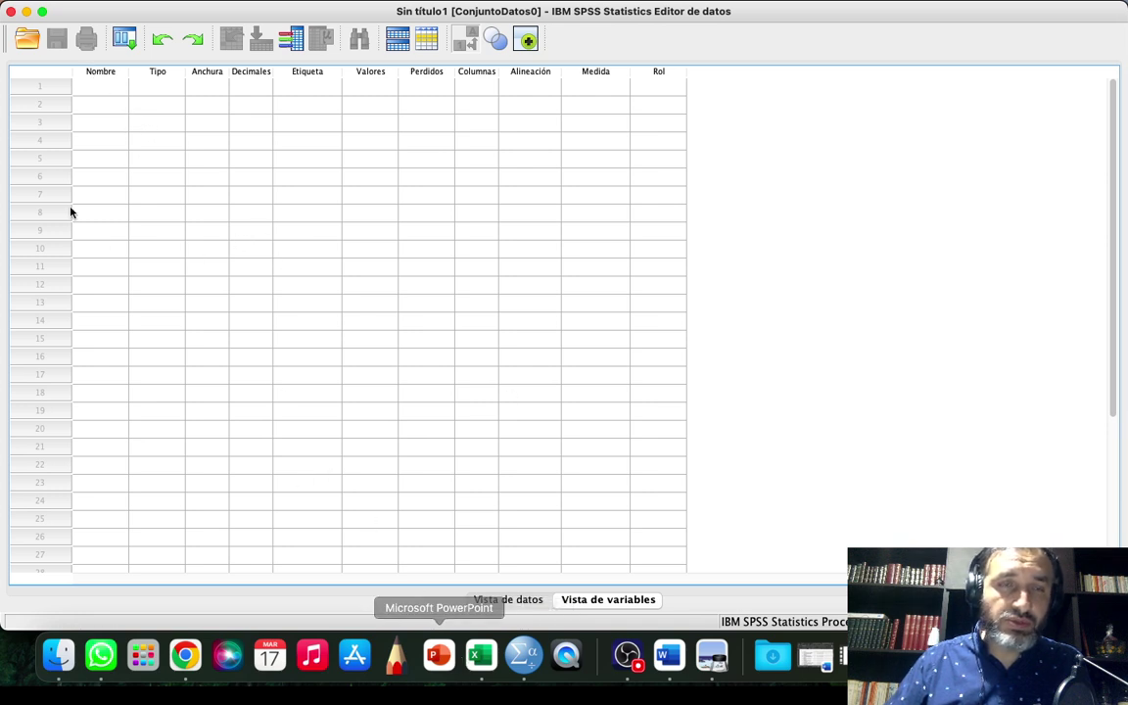
- Define the first variable with the name IQ, checking the CI column in Excel beforehand
{"action": "left_click", "coordinate": [97, 88]}
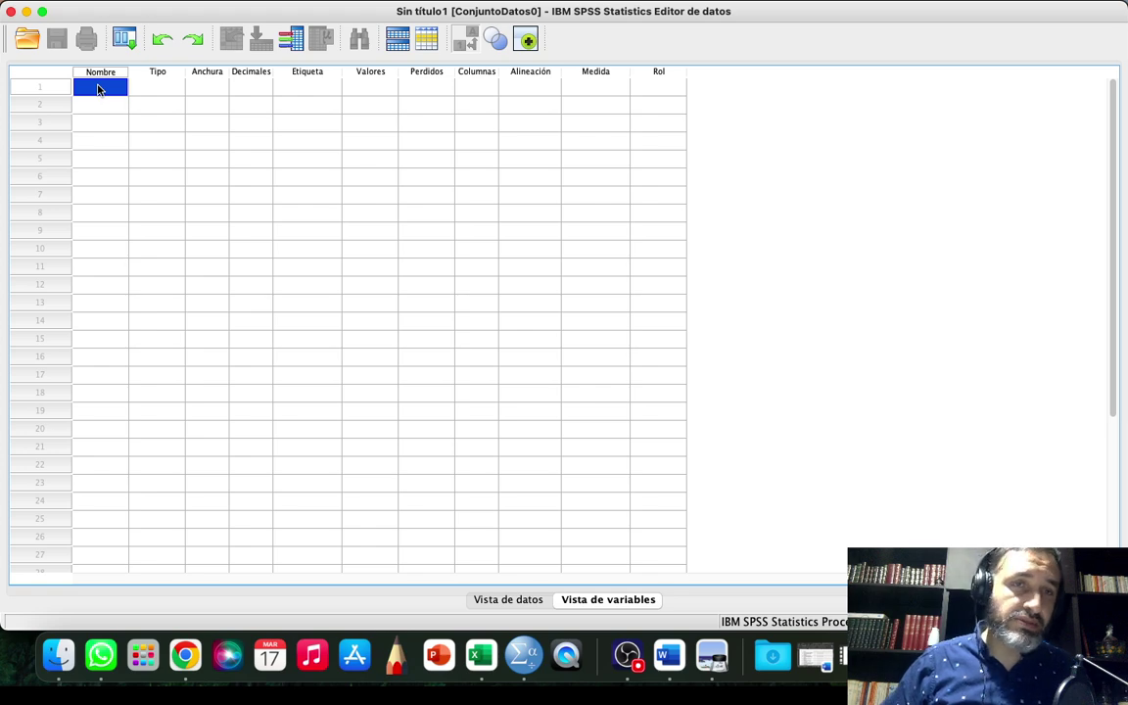
{"action": "left_click", "coordinate": [481, 654]}
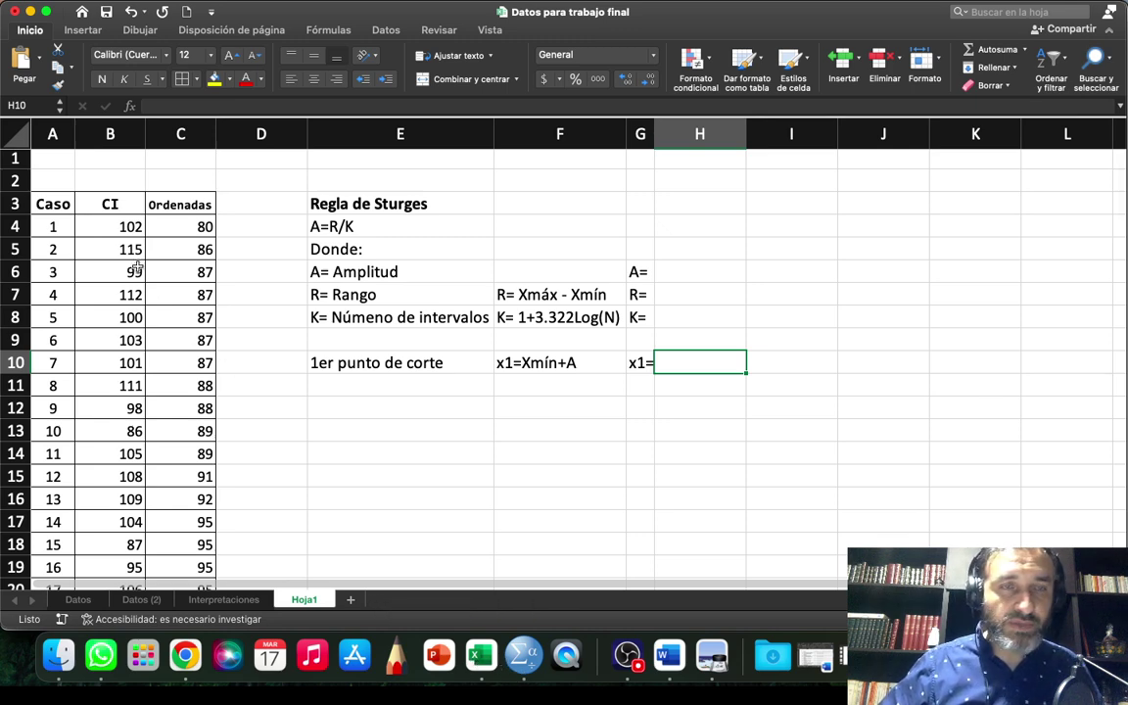
{"action": "left_click", "coordinate": [524, 654]}
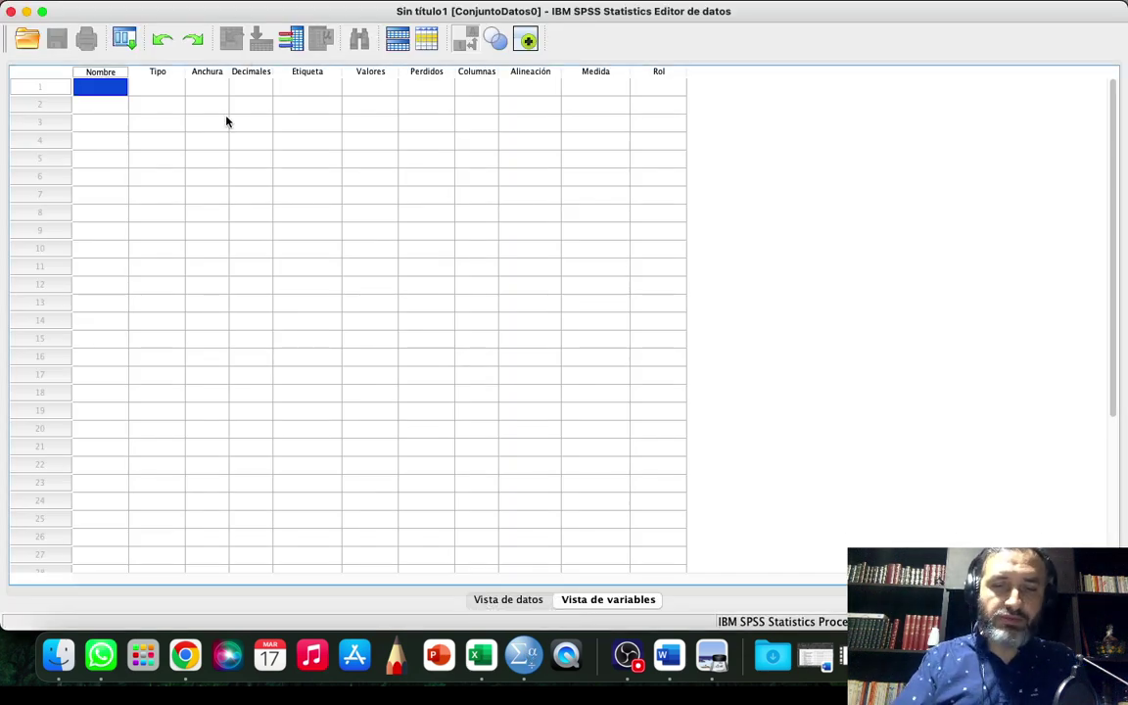
{"action": "type", "text": "IQ"}
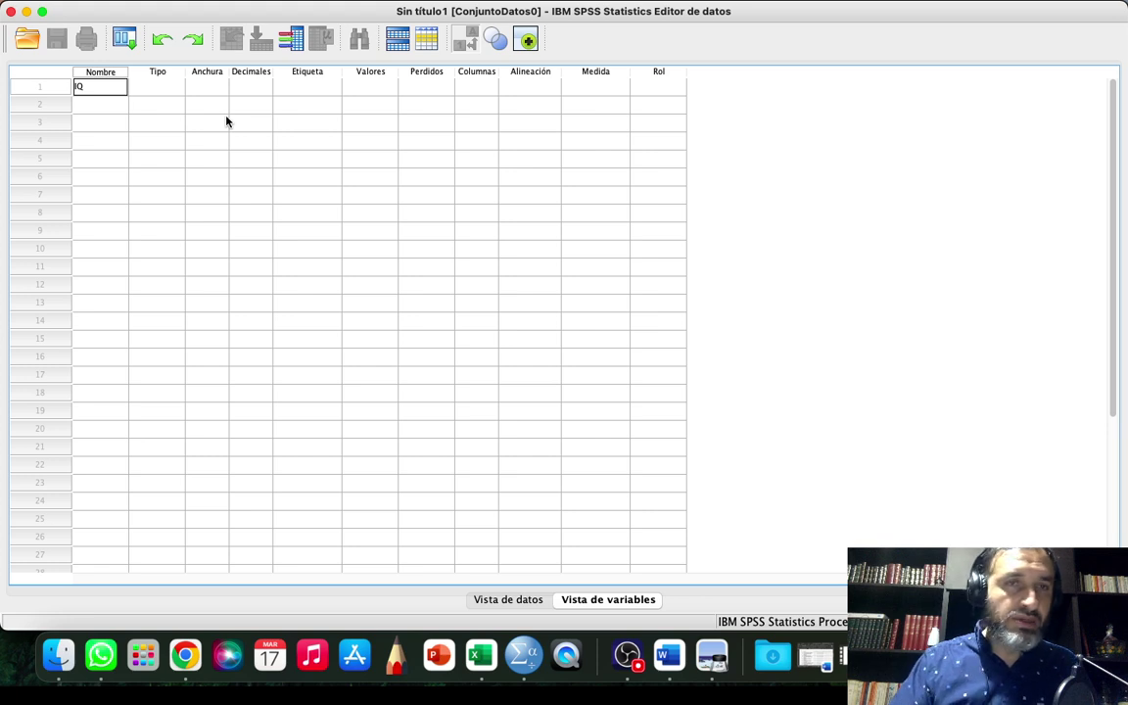
{"action": "key", "text": "Tab"}
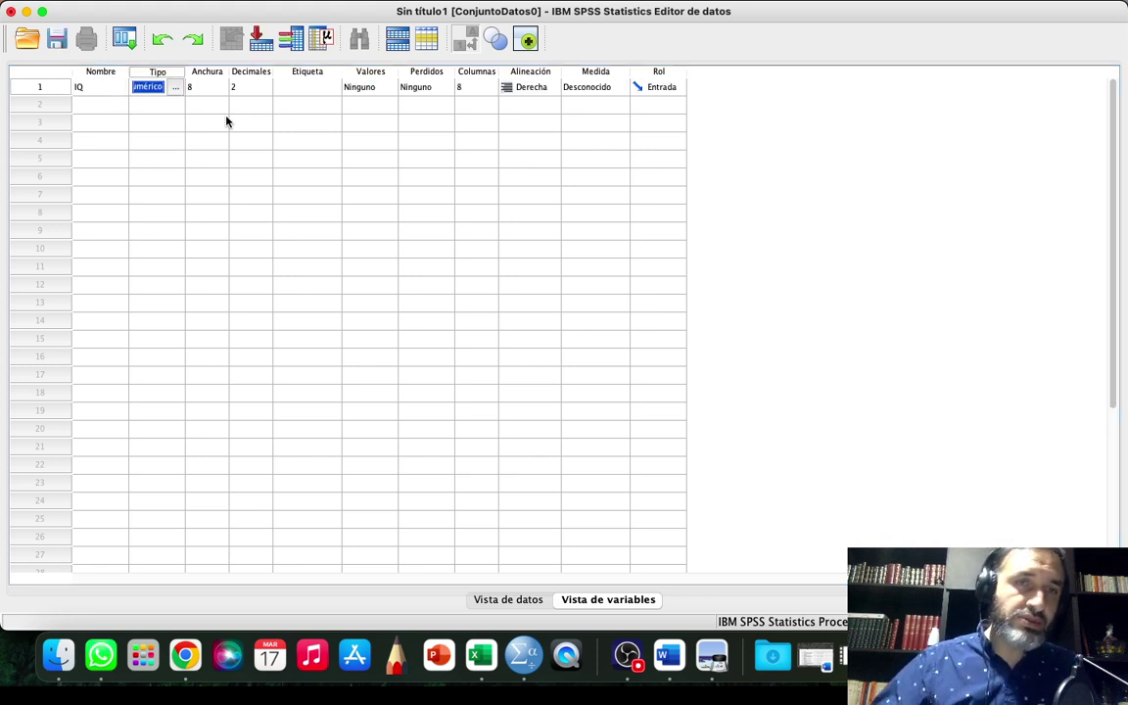
- Review the IQ variable's type options, compare them with Excel's number formats, and accept Numérico as the type
{"action": "left_click", "coordinate": [170, 87]}
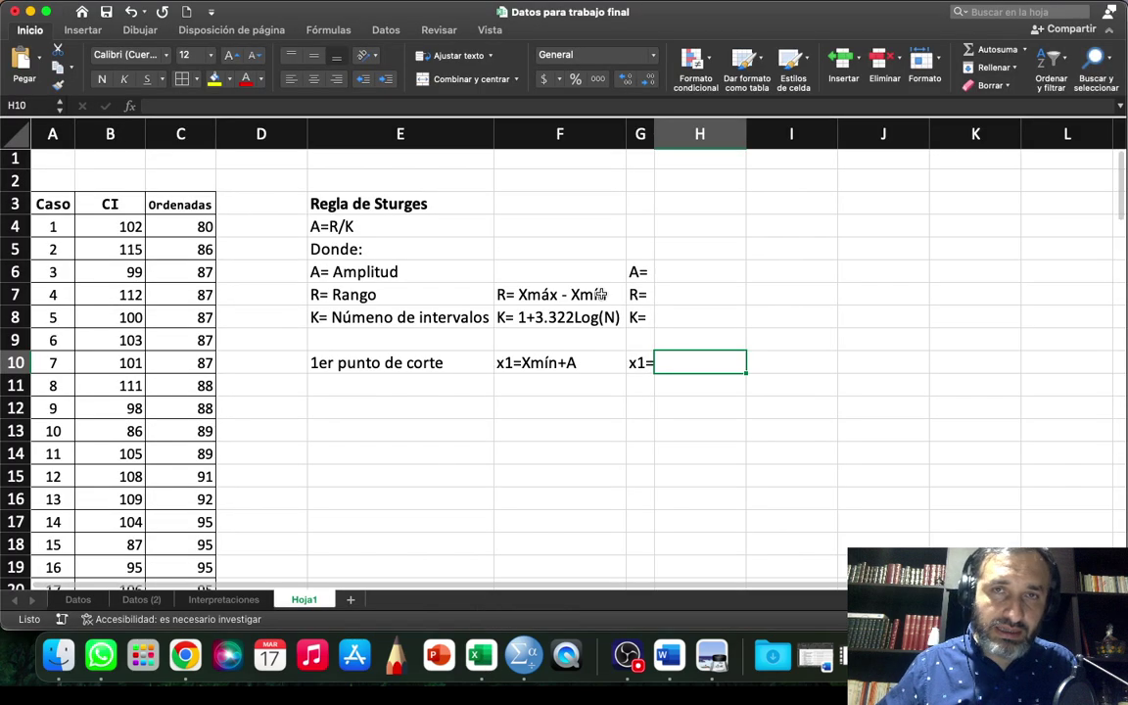
{"action": "left_click", "coordinate": [652, 56]}
{"action": "left_click", "coordinate": [652, 61]}
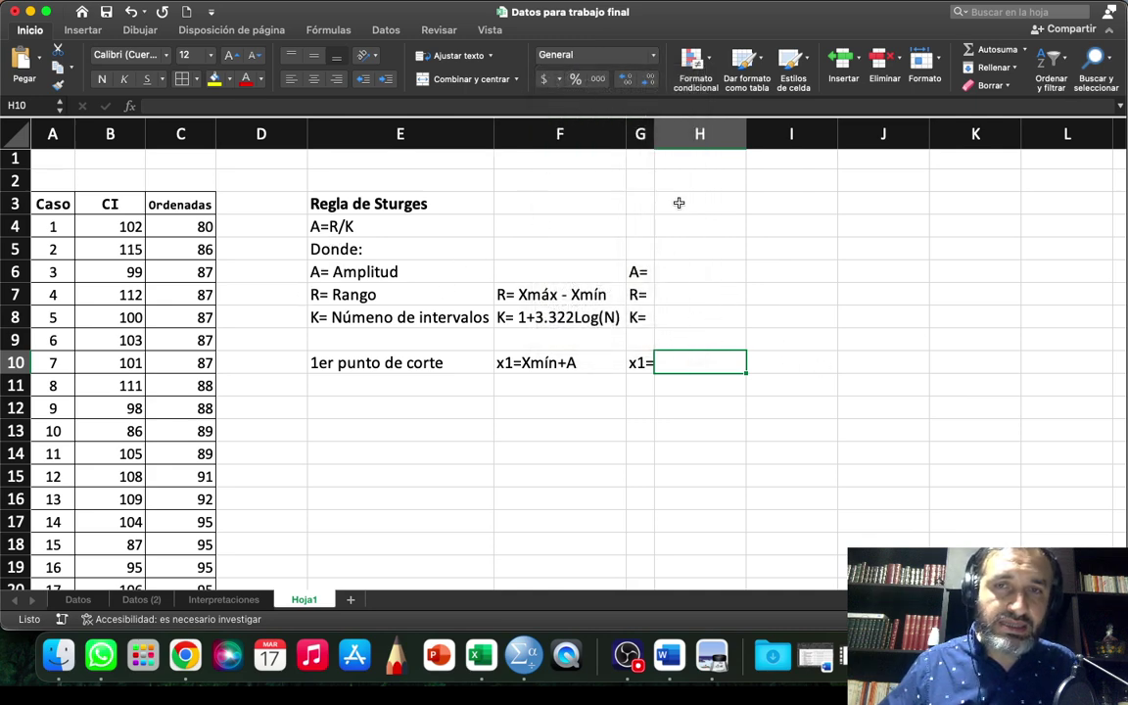
{"action": "left_click", "coordinate": [655, 61]}
{"action": "left_click", "coordinate": [654, 61]}
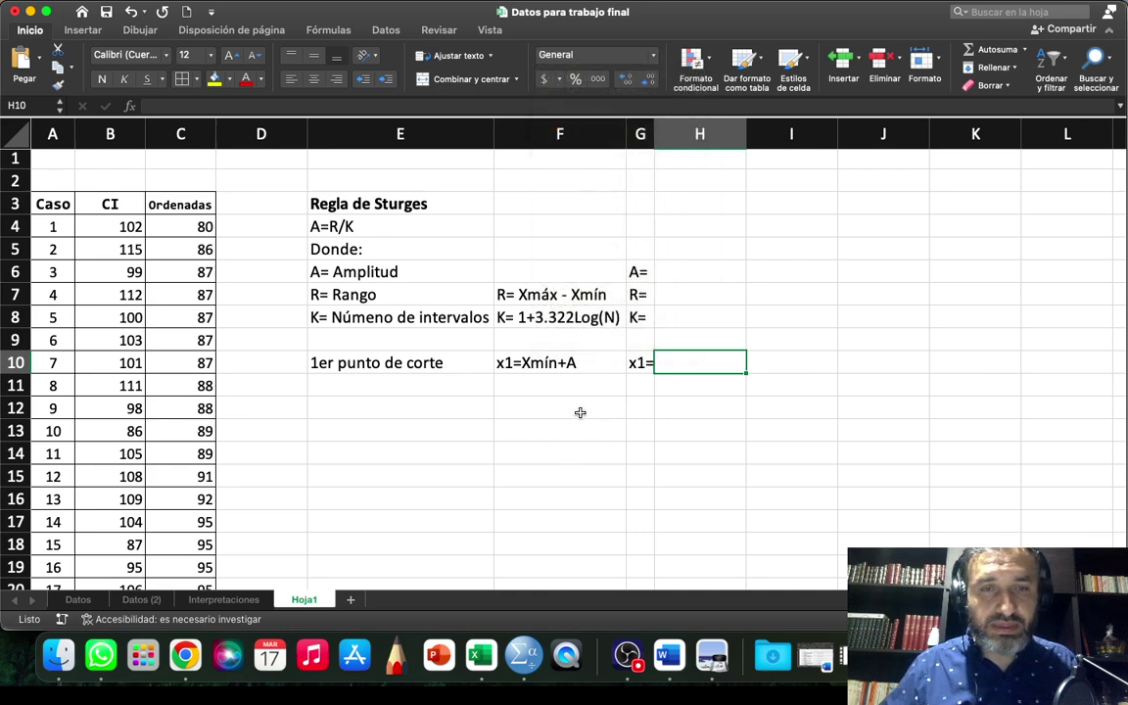
{"action": "left_click", "coordinate": [529, 656]}
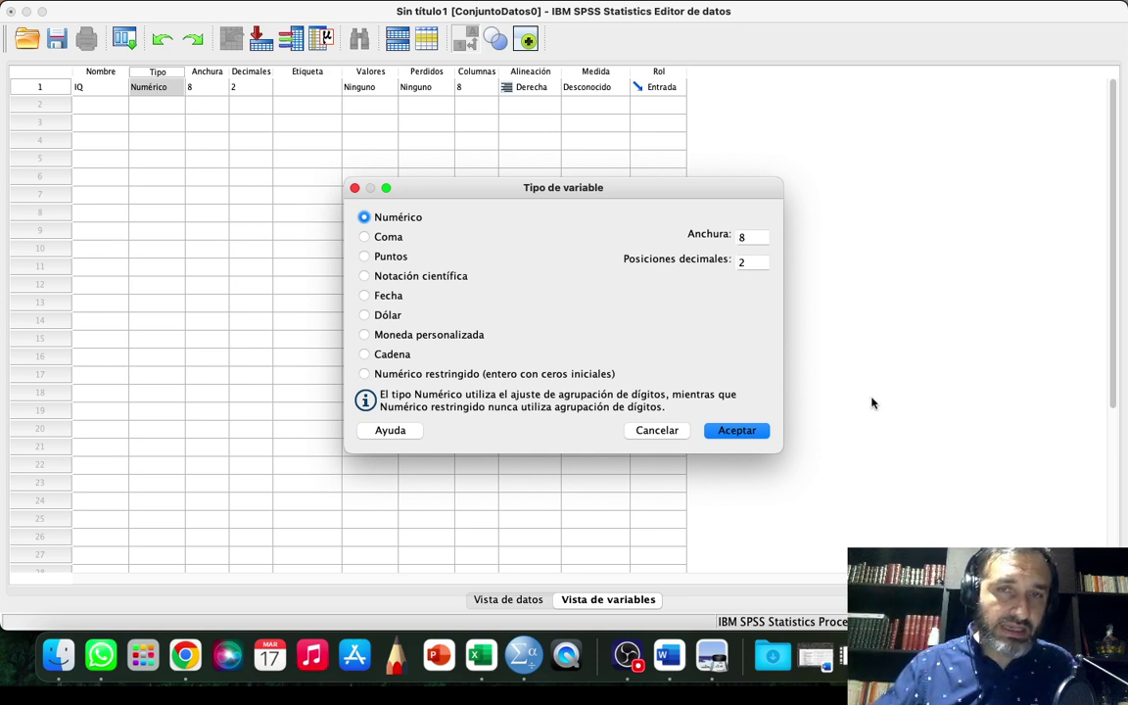
{"action": "left_click", "coordinate": [745, 432]}
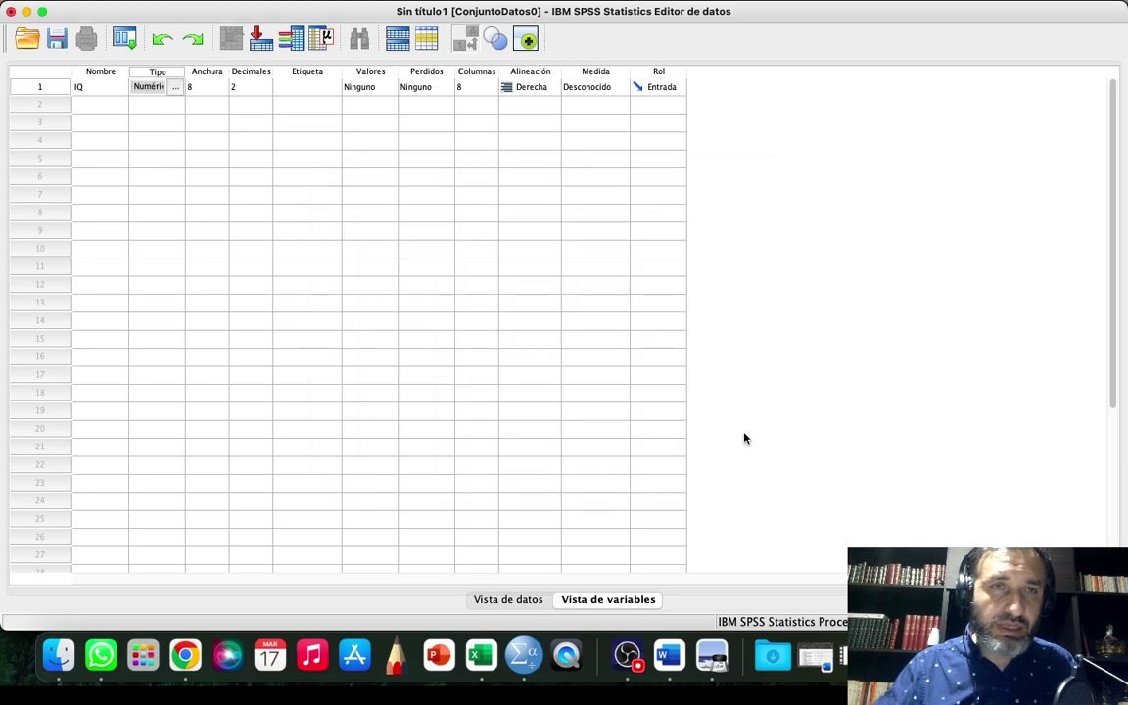
- Try to set the IQ variable's width to 1, checking its column in the data view beforehand
{"action": "left_click", "coordinate": [210, 88]}
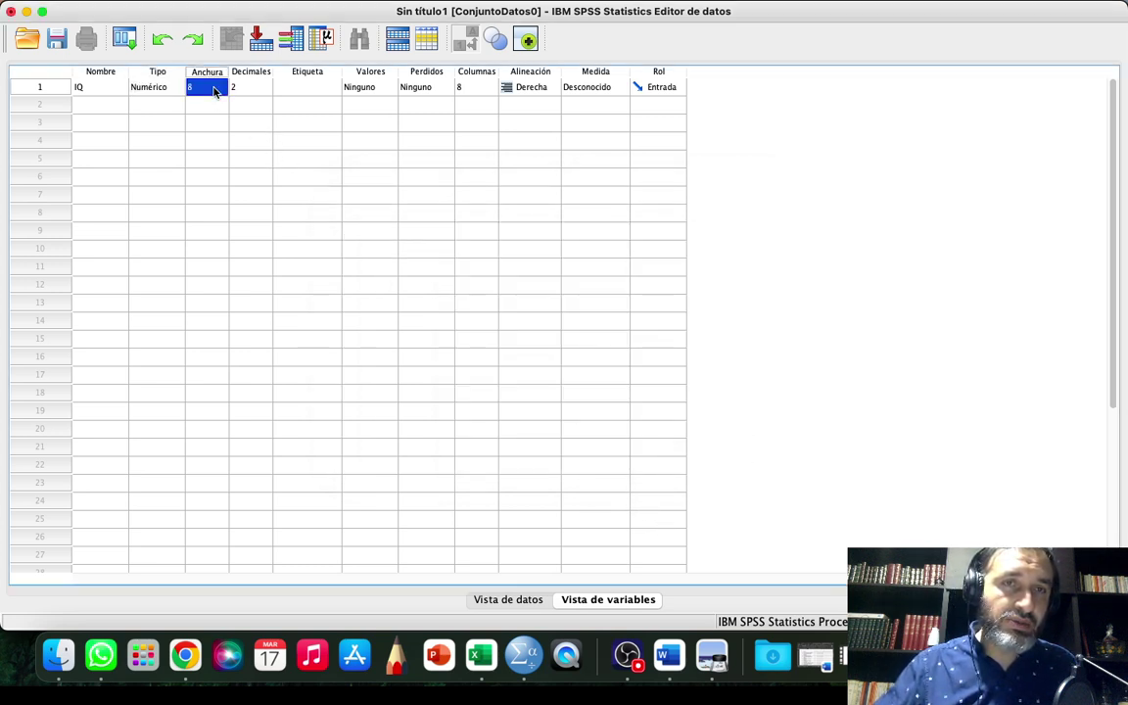
{"action": "left_click", "coordinate": [494, 597]}
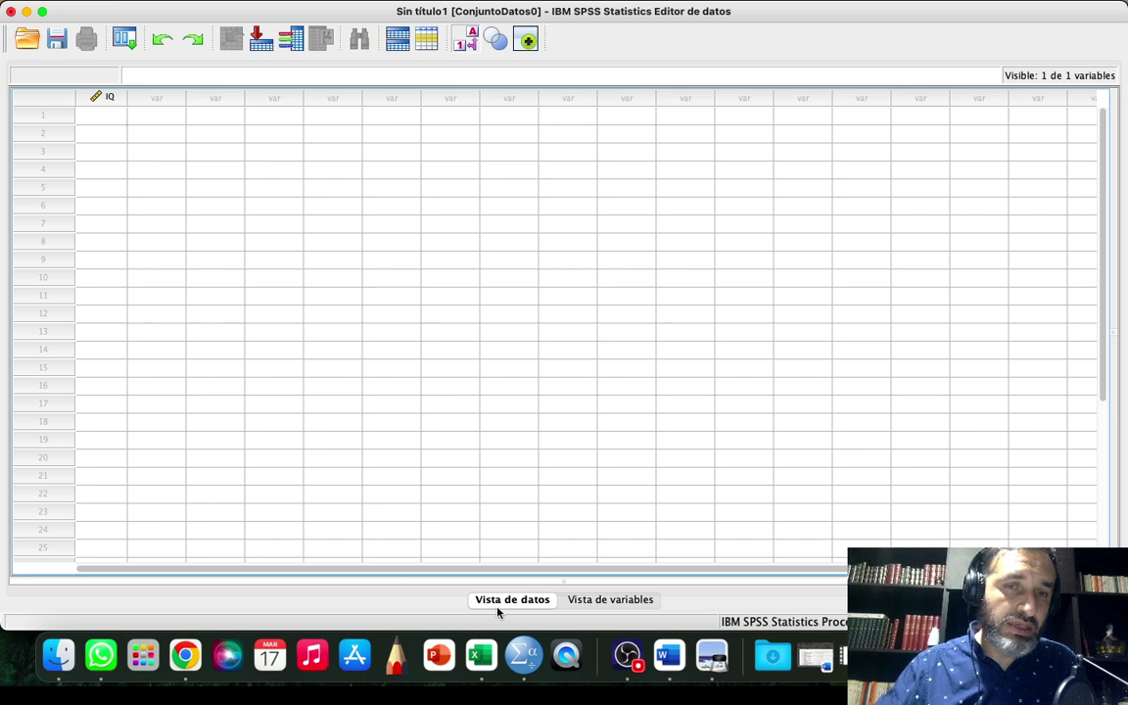
{"action": "left_click", "coordinate": [601, 601]}
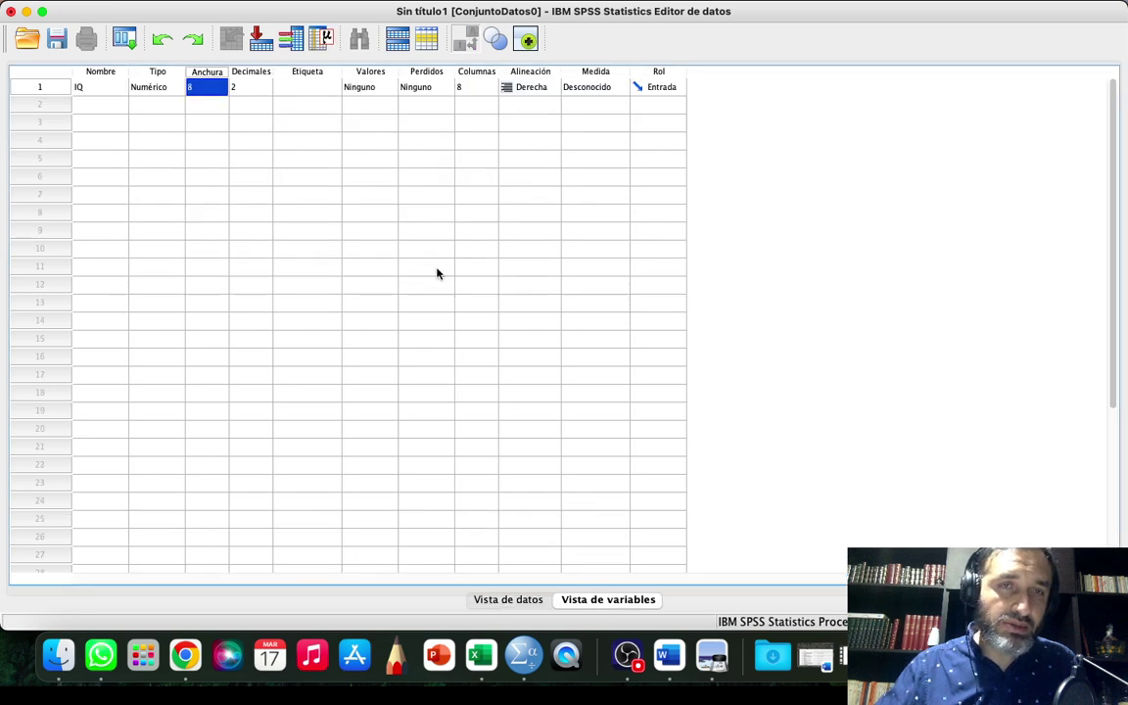
{"action": "left_click", "coordinate": [223, 90]}
{"action": "type", "text": "1"}
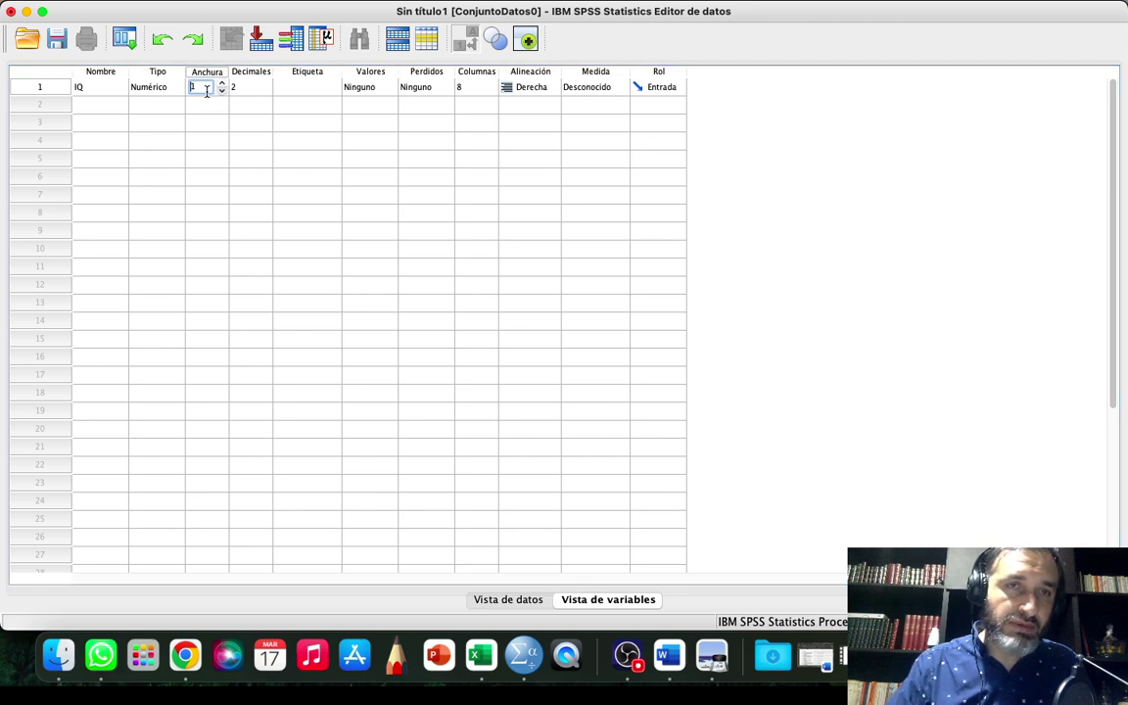
{"action": "left_click", "coordinate": [215, 120]}
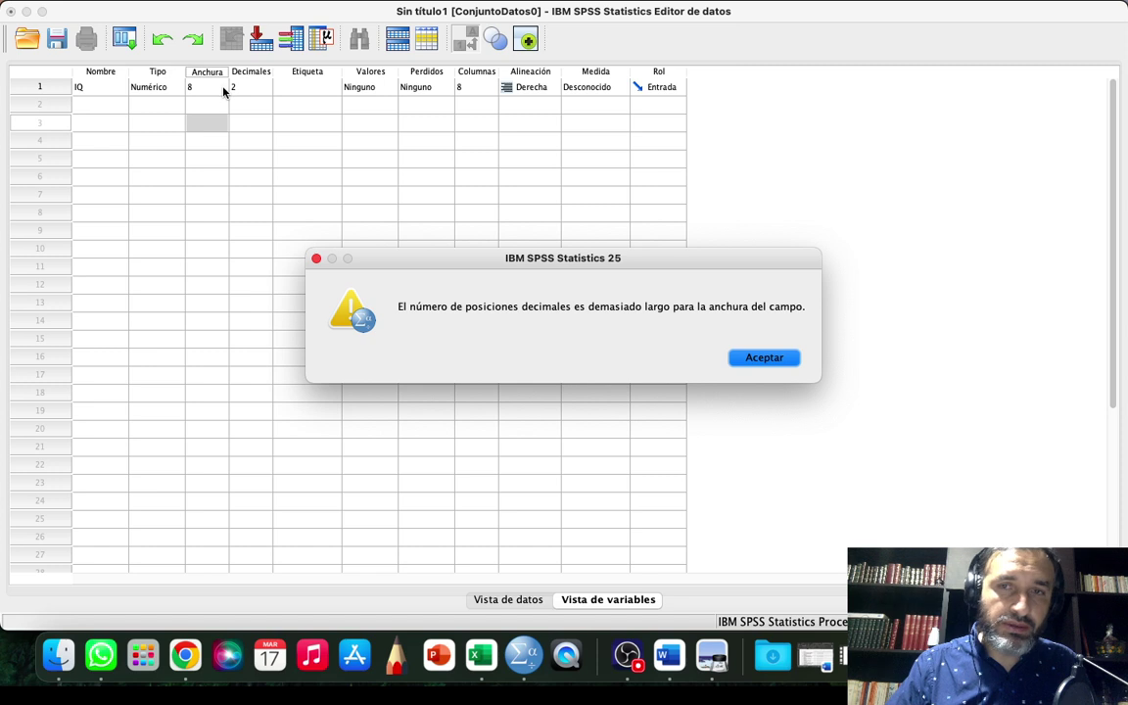
{"action": "left_click", "coordinate": [764, 358]}
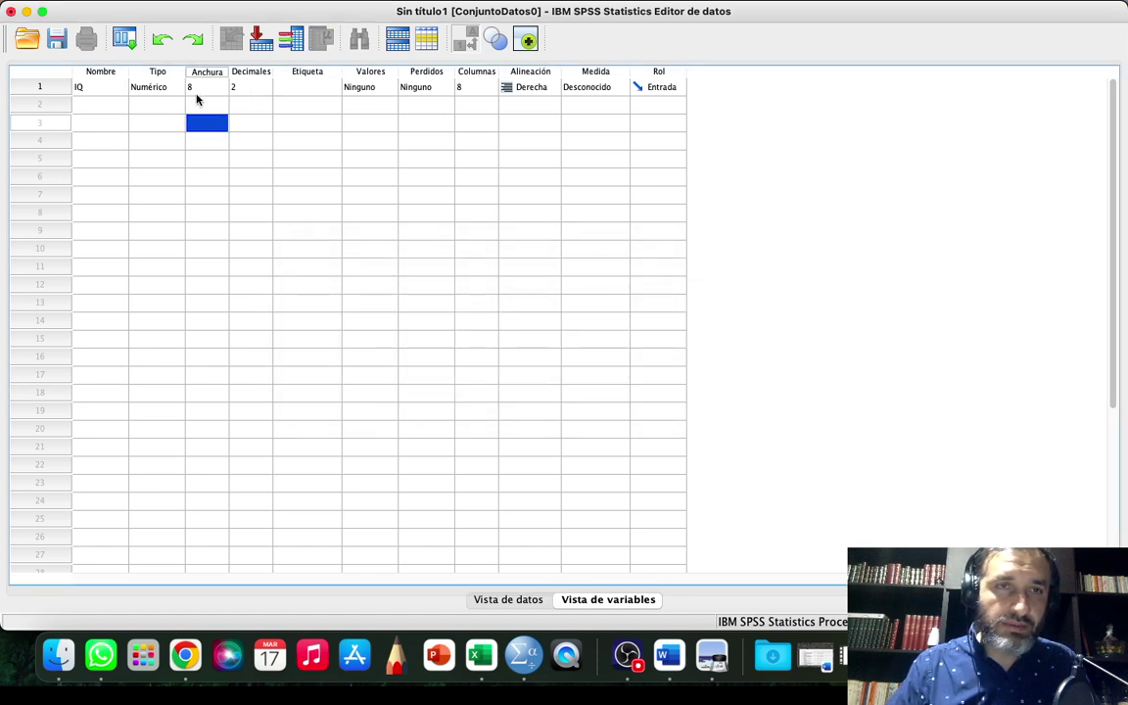
- Try out smaller widths for the IQ variable, including 2, and set the width back to 8
{"action": "left_click", "coordinate": [210, 90]}
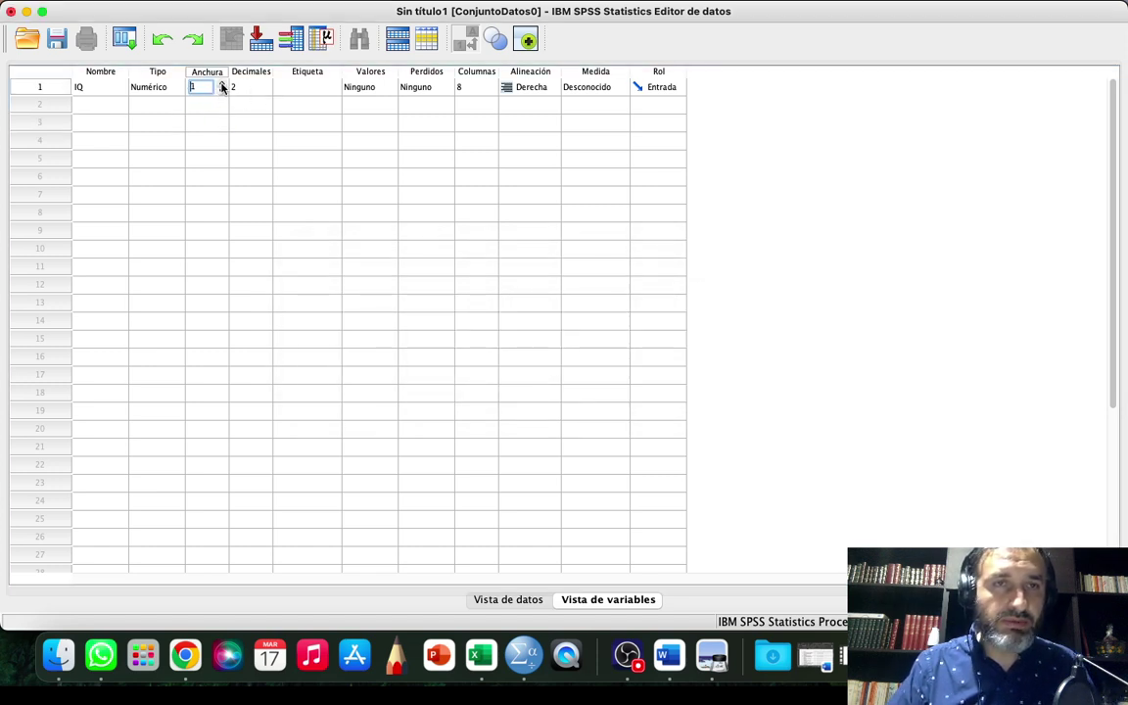
{"action": "left_click", "coordinate": [223, 85]}
{"action": "left_click", "coordinate": [223, 85]}
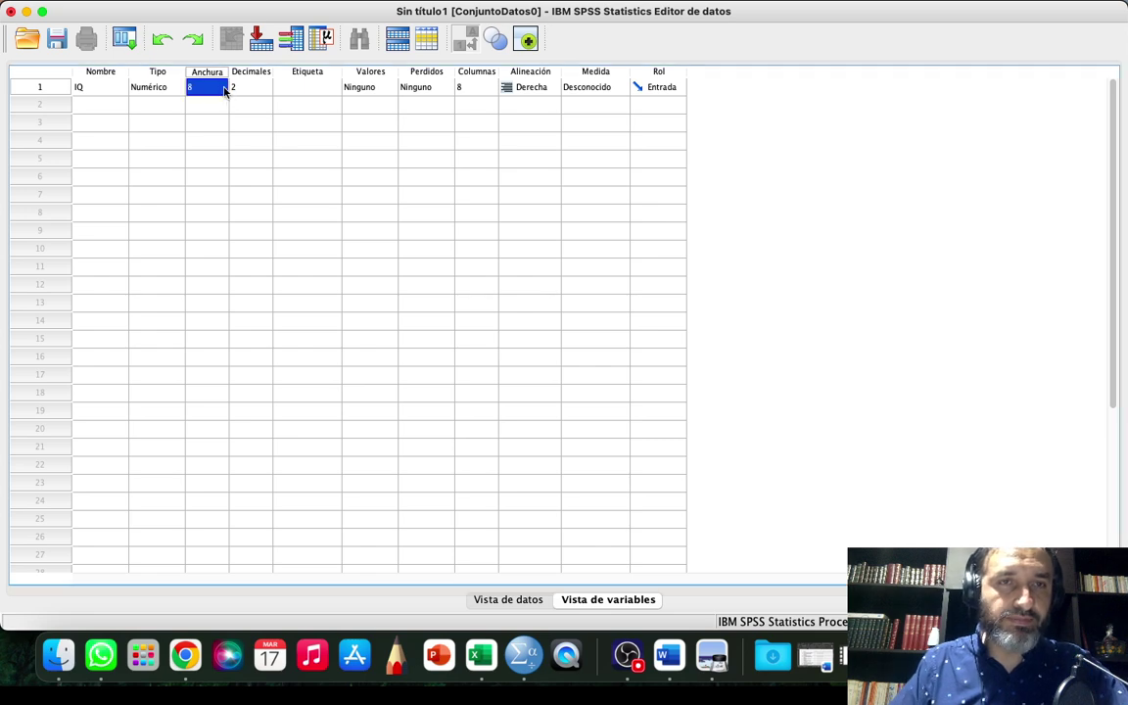
{"action": "left_click", "coordinate": [222, 85]}
{"action": "left_click", "coordinate": [222, 85]}
{"action": "left_click", "coordinate": [222, 85]}
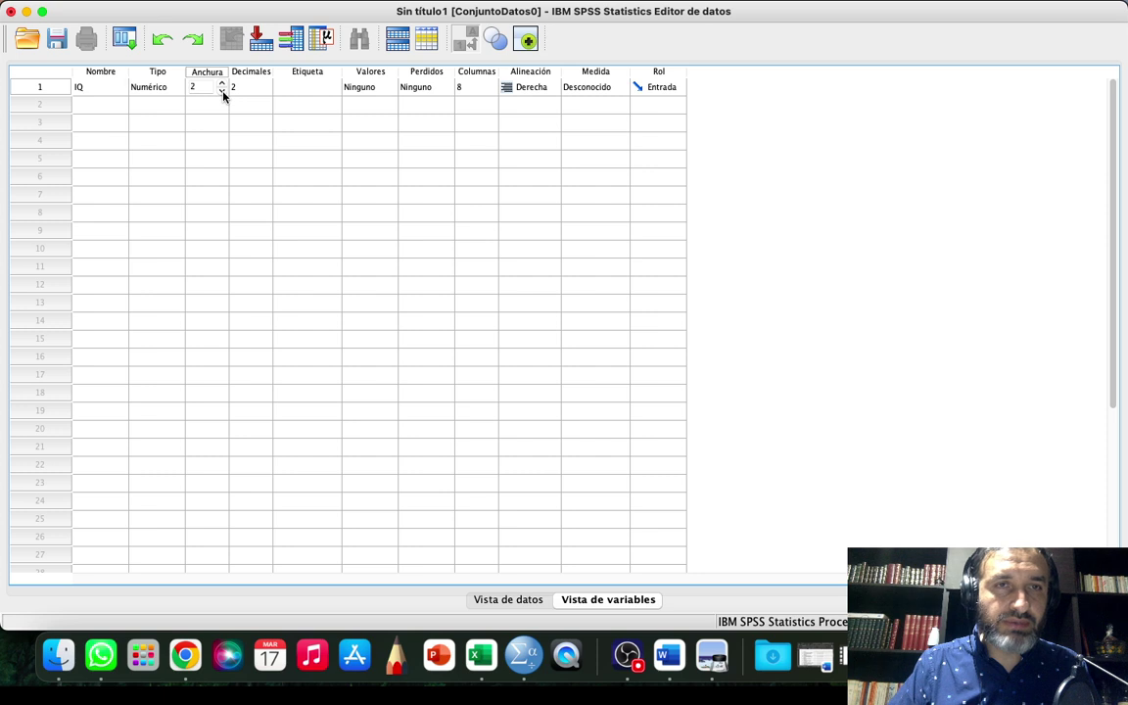
{"action": "left_click", "coordinate": [222, 86]}
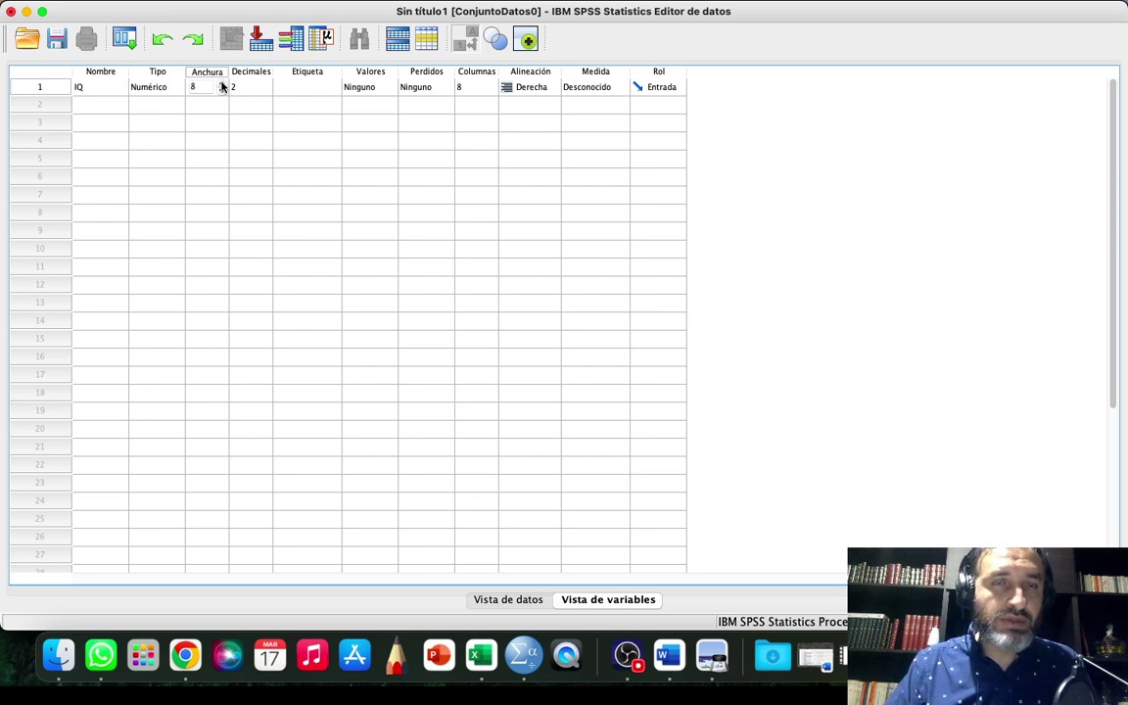
{"action": "left_click", "coordinate": [222, 91]}
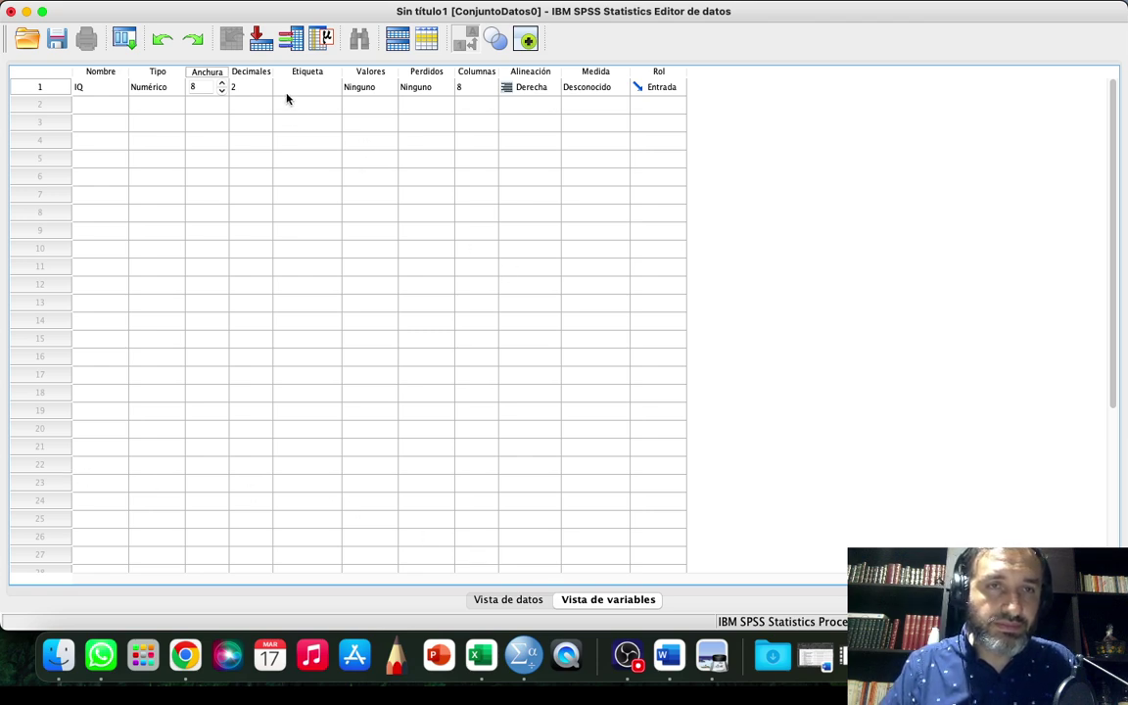
- Switch to Excel, review the CI scores on Hoja1 for decimal places, and select the whole CI column
{"action": "left_click", "coordinate": [482, 662]}
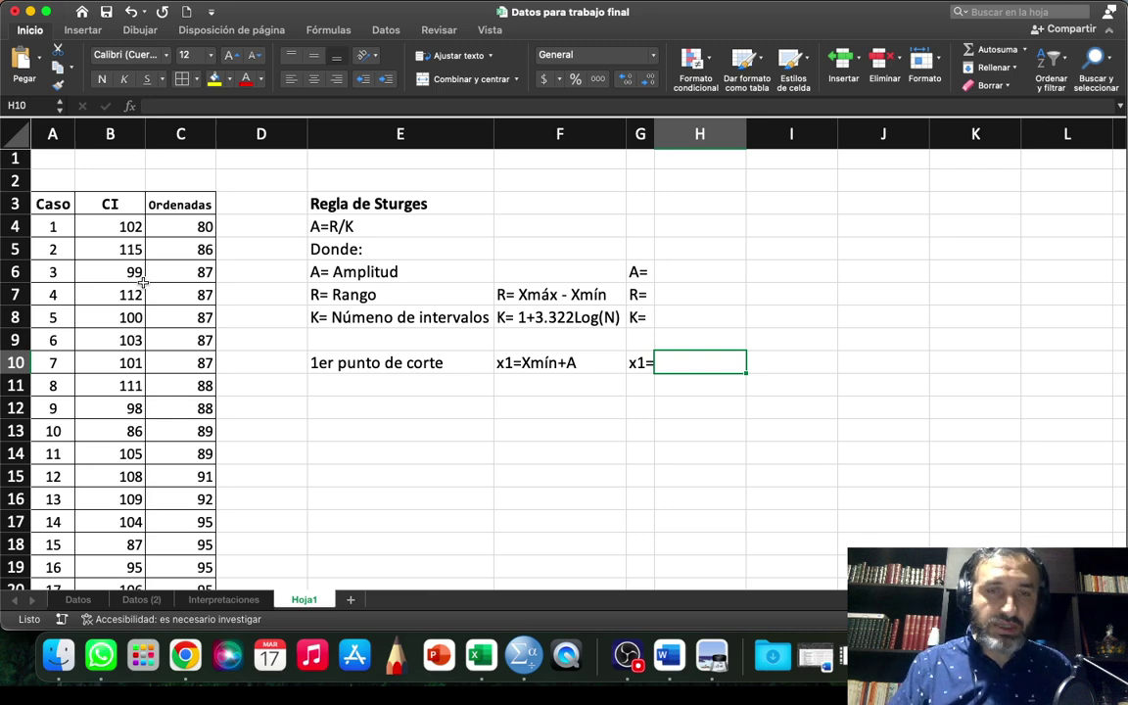
{"action": "scroll", "coordinate": [164, 416], "scroll_direction": "down", "scroll_amount": 20}
{"action": "scroll", "coordinate": [166, 411], "scroll_direction": "up", "scroll_amount": 10}
{"action": "scroll", "coordinate": [166, 411], "scroll_direction": "up", "scroll_amount": 10}
{"action": "scroll", "coordinate": [223, 325], "scroll_direction": "up", "scroll_amount": 12}
{"action": "scroll", "coordinate": [223, 326], "scroll_direction": "up", "scroll_amount": 2}
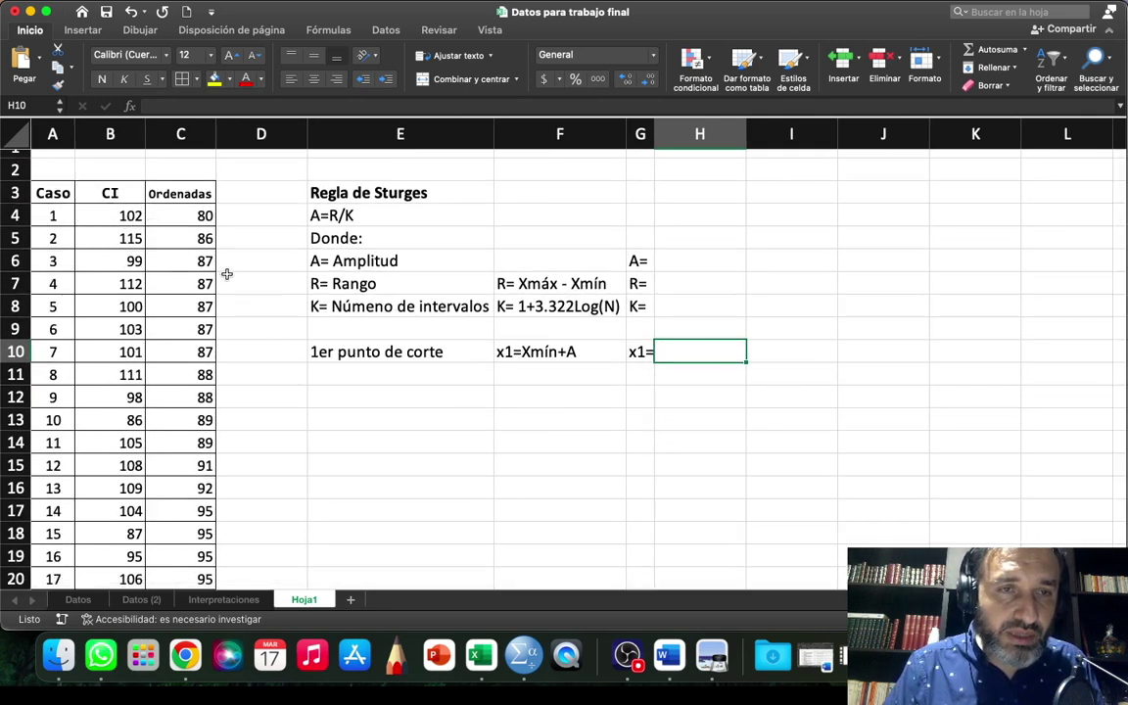
{"action": "left_click", "coordinate": [113, 216]}
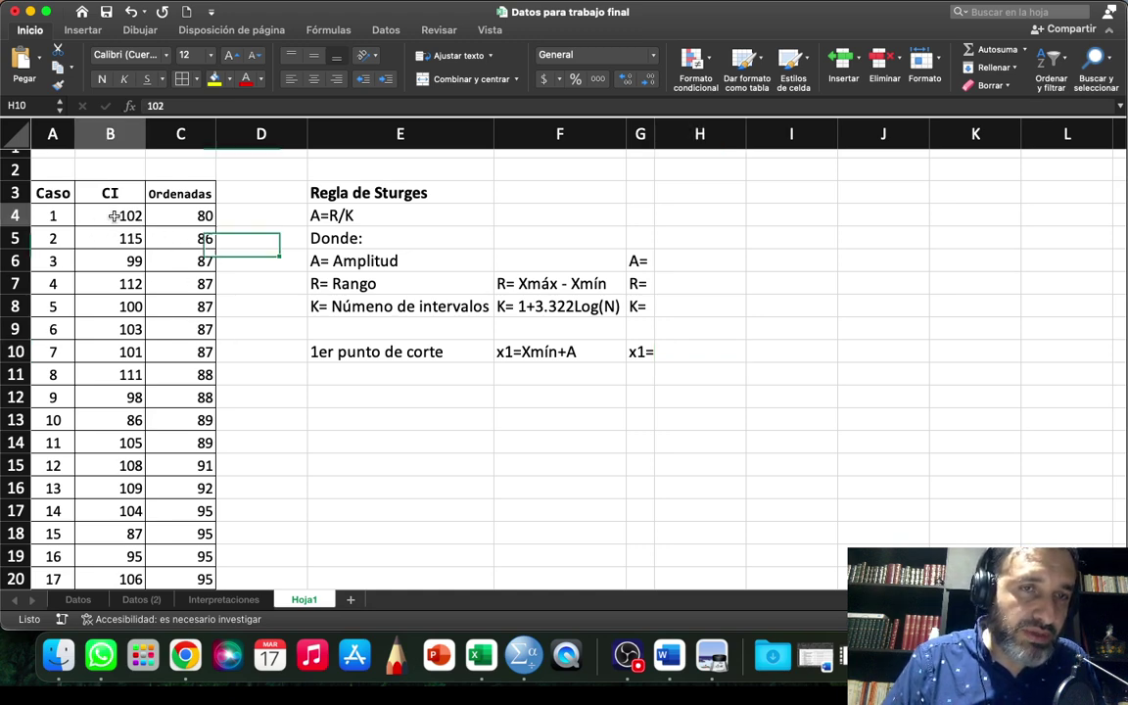
{"action": "left_click", "coordinate": [110, 135]}
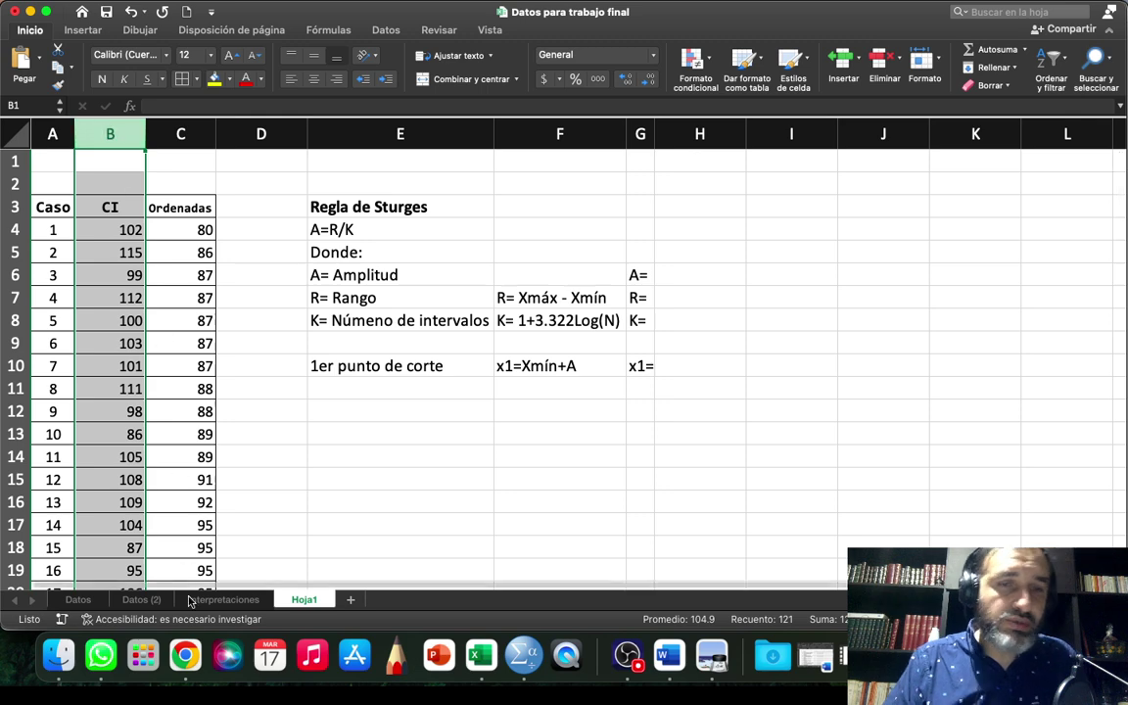
- Return to SPSS Statistics and set the IQ variable's number of decimals to 0
{"action": "left_click", "coordinate": [525, 656]}
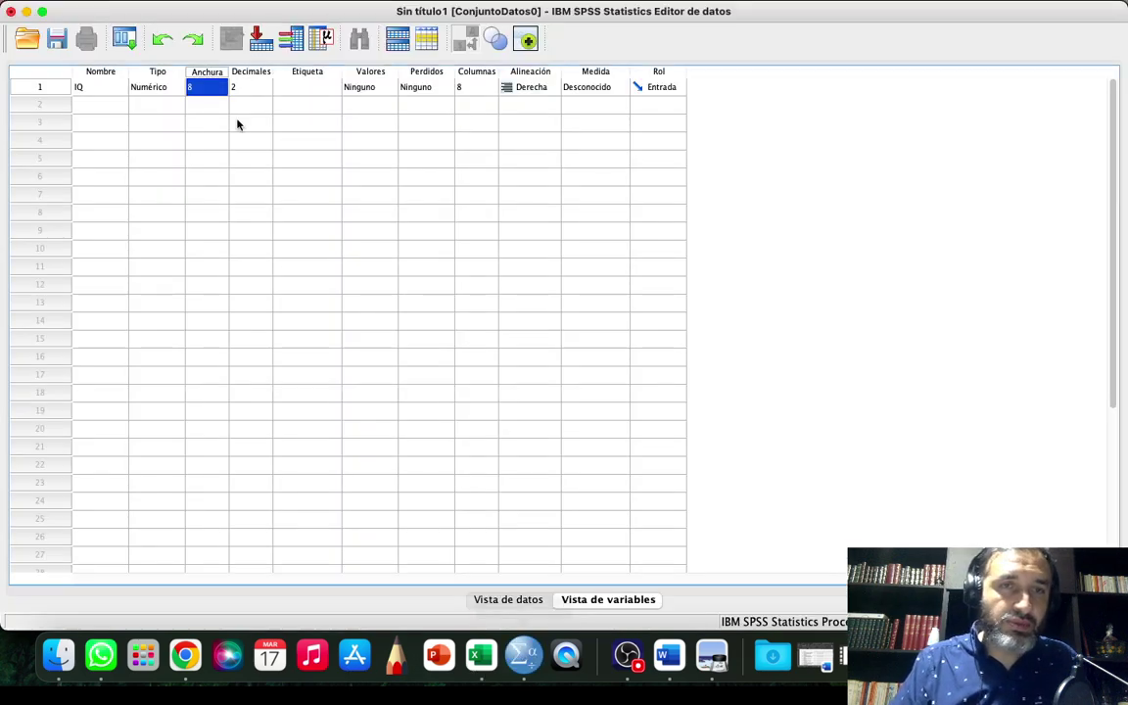
{"action": "left_click", "coordinate": [267, 91]}
{"action": "left_click", "coordinate": [266, 91]}
{"action": "left_click", "coordinate": [266, 91]}
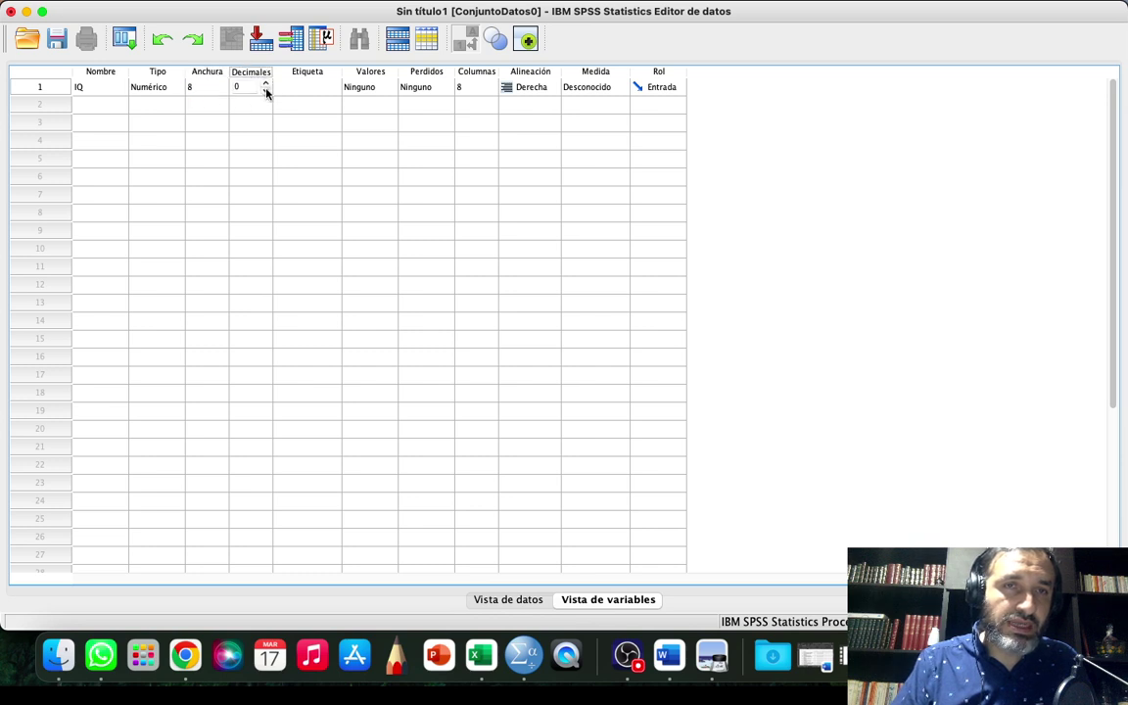
- Give the IQ variable the label "Coeficiente intelectual"
{"action": "left_click", "coordinate": [315, 90]}
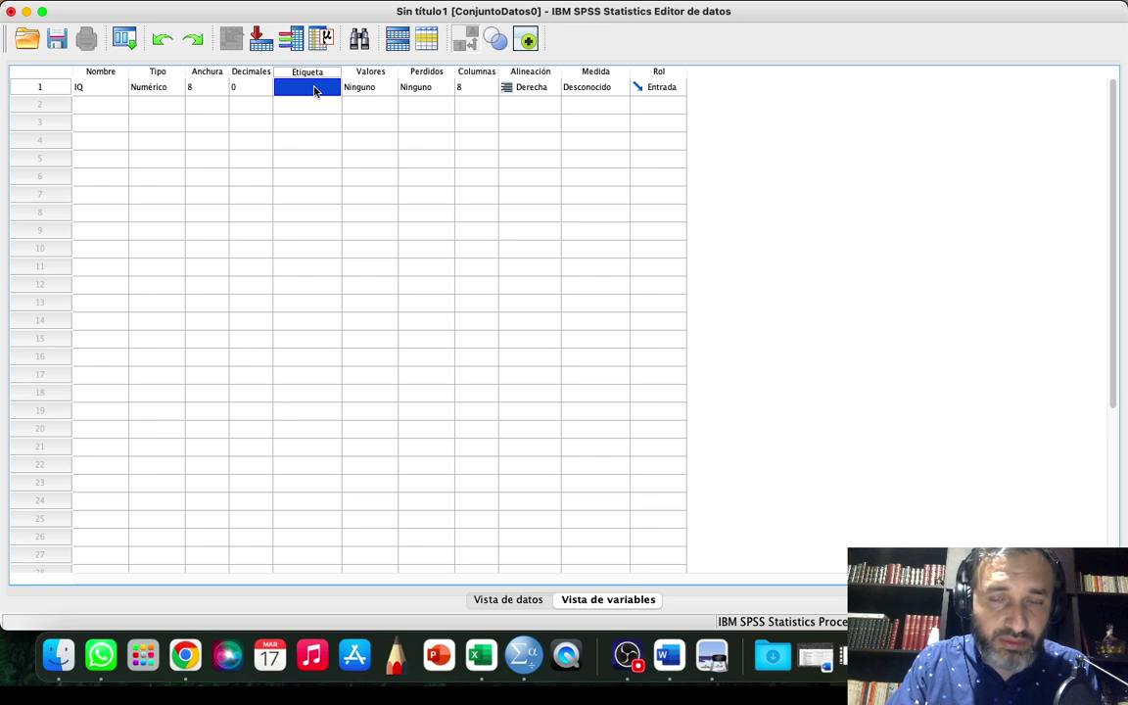
{"action": "type", "text": "C"}
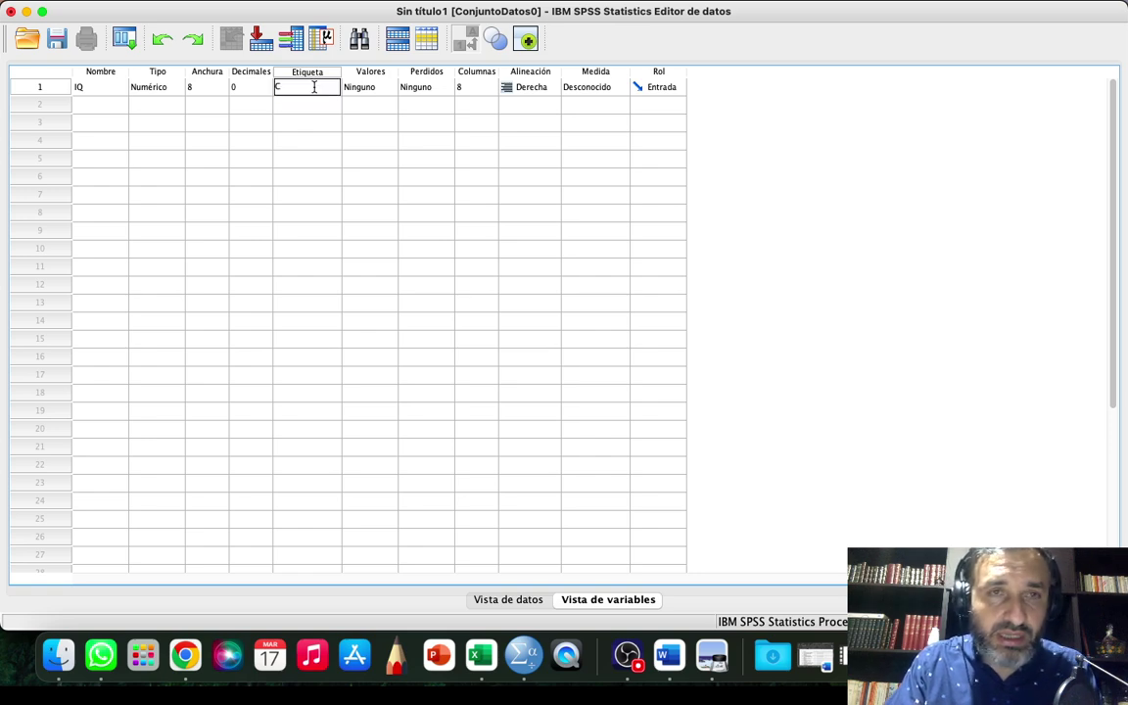
{"action": "type", "text": "oeficiente intelectual"}
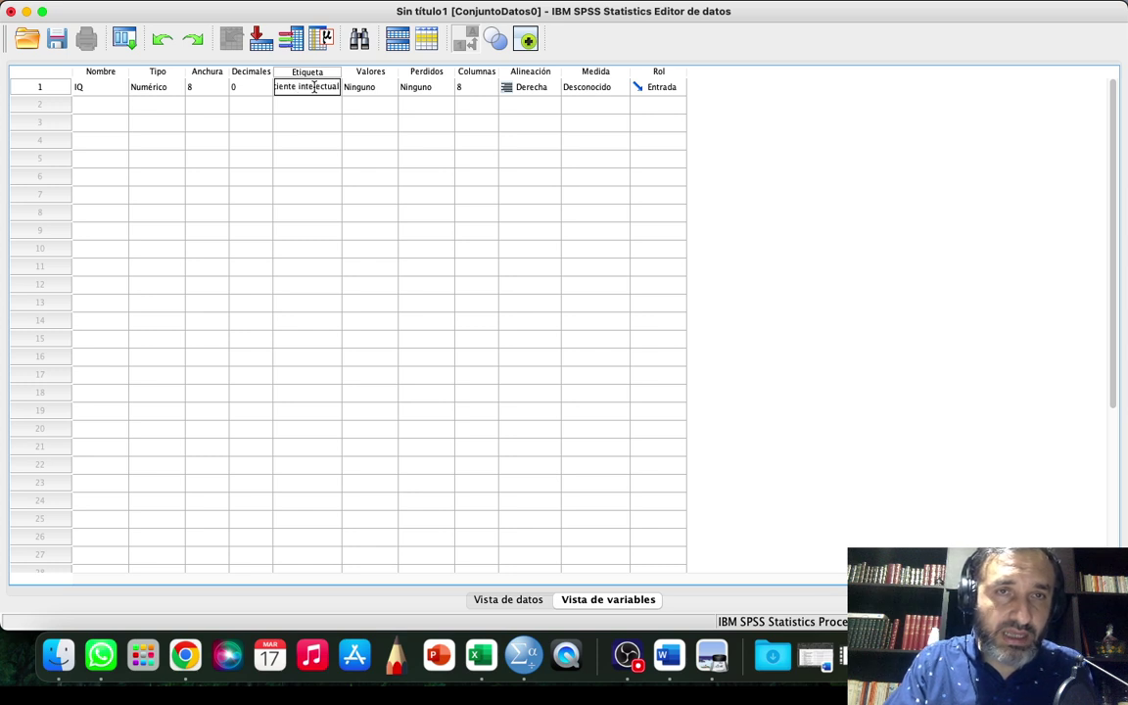
- Look at the value label settings of the IQ variable and close them without adding any label
{"action": "left_click", "coordinate": [372, 90]}
{"action": "left_click", "coordinate": [388, 88]}
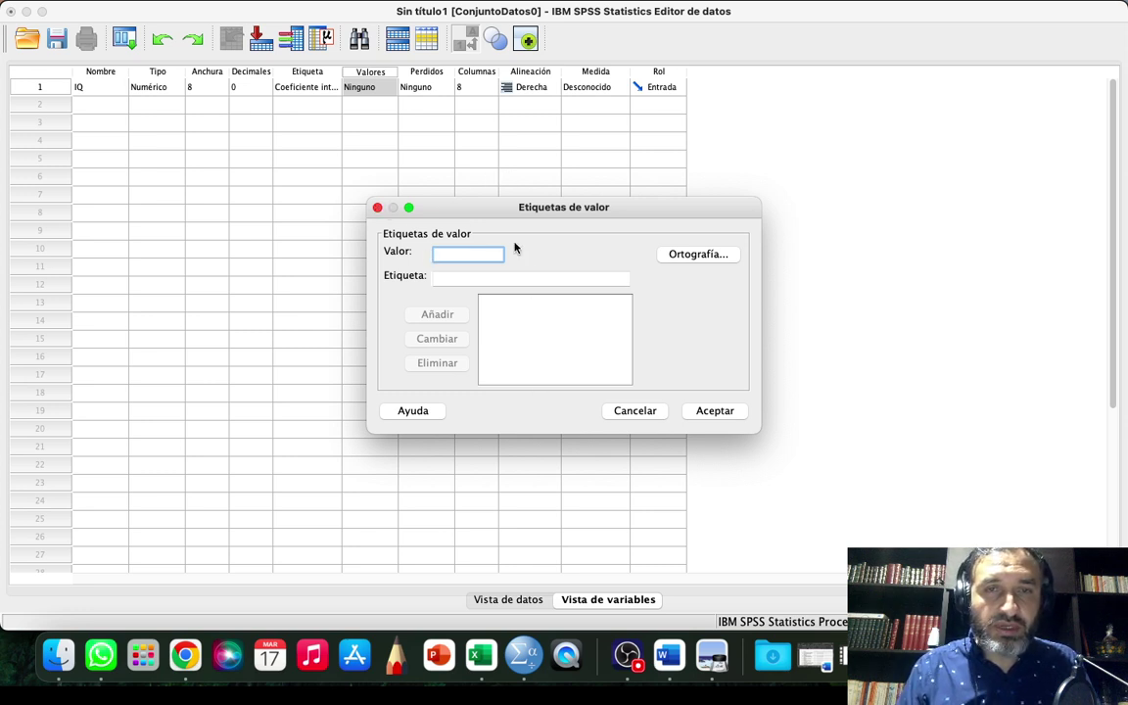
{"action": "left_click", "coordinate": [378, 209]}
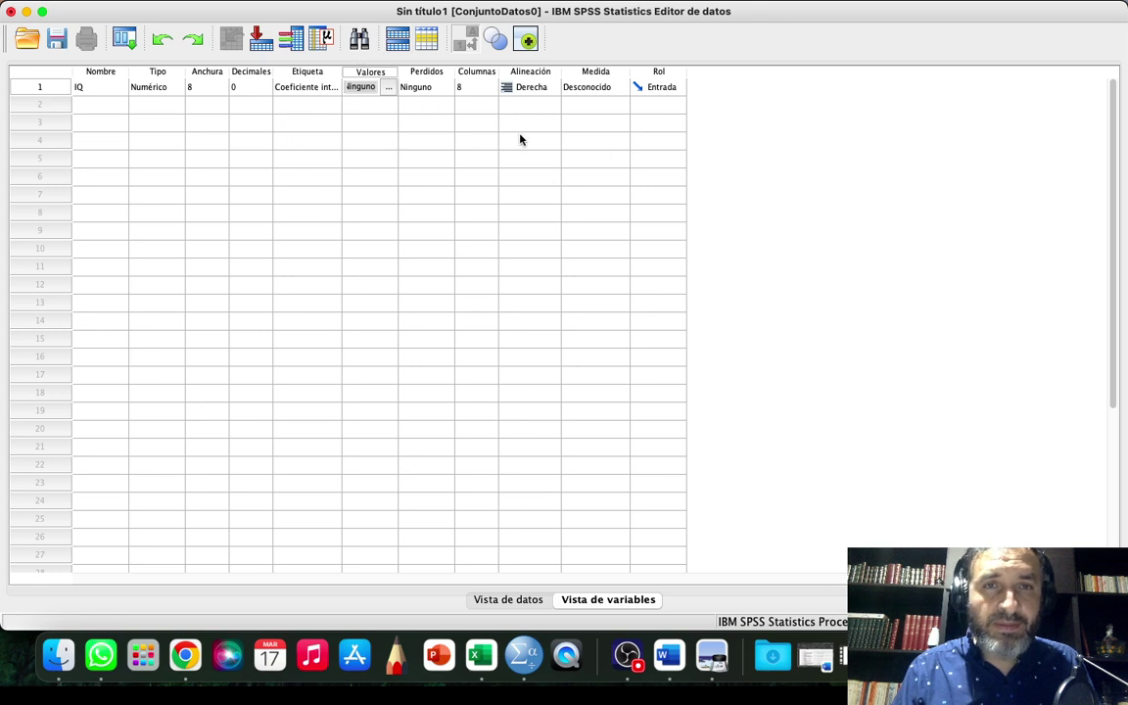
- Choose discrete missing values for the IQ variable and enter 9999 as the first missing-value code
{"action": "left_click", "coordinate": [446, 89]}
{"action": "left_click", "coordinate": [447, 88]}
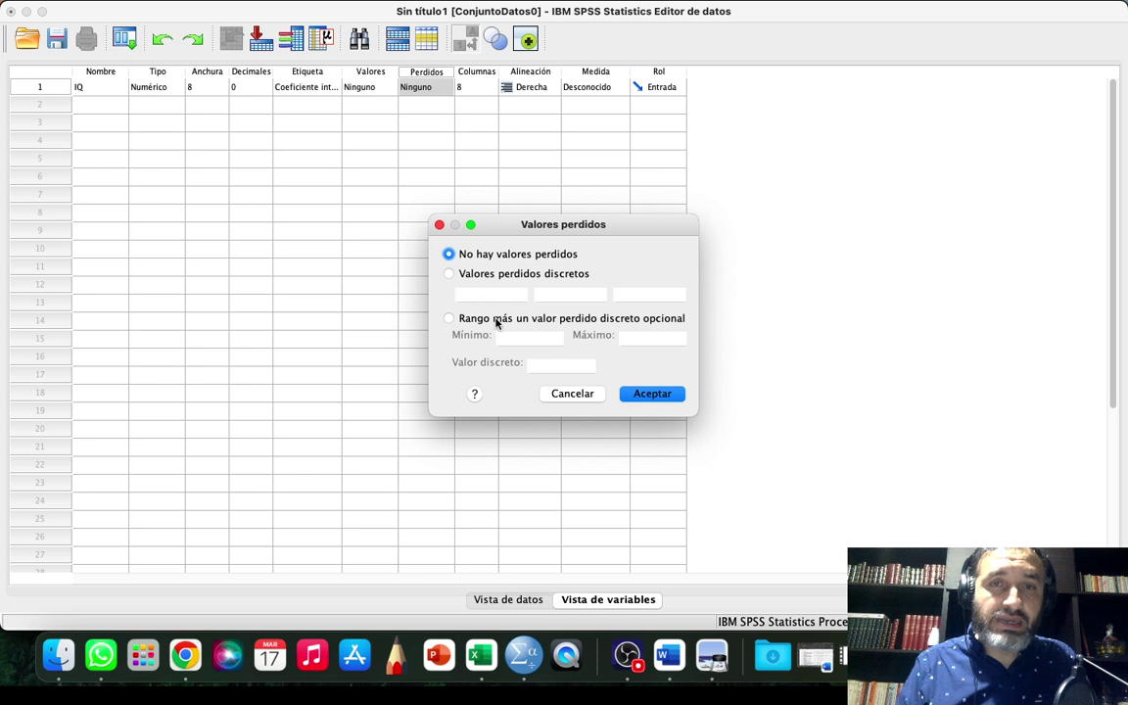
{"action": "left_click", "coordinate": [449, 274]}
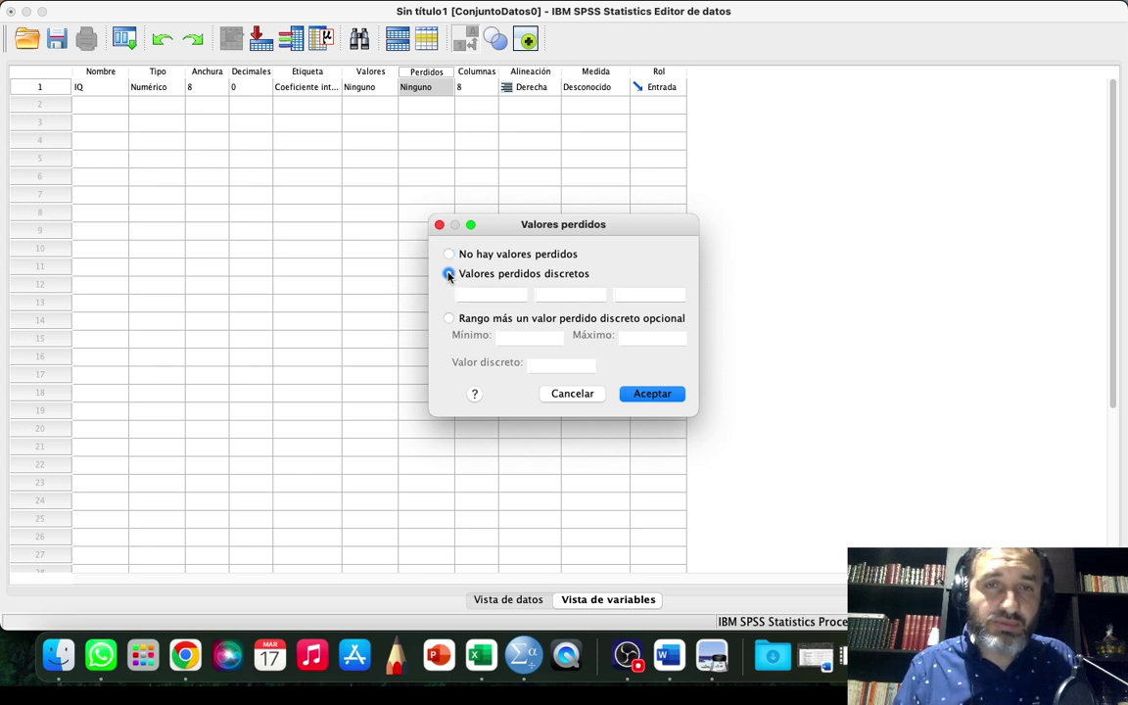
{"action": "left_click", "coordinate": [519, 296]}
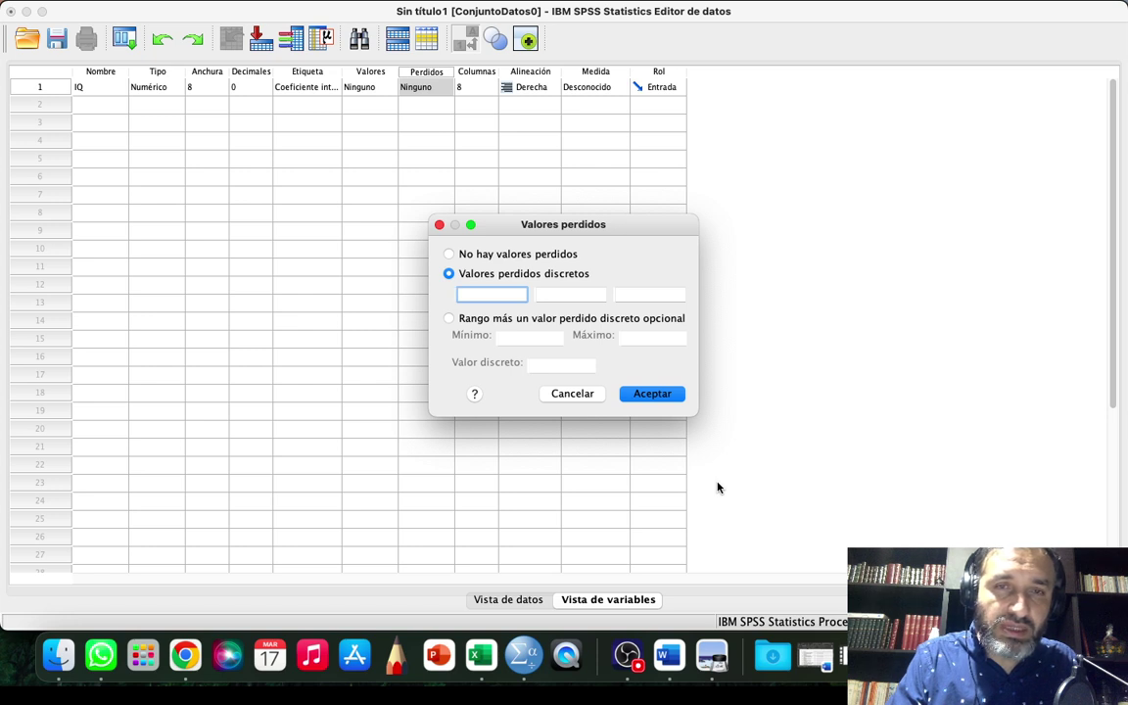
{"action": "type", "text": "999"}
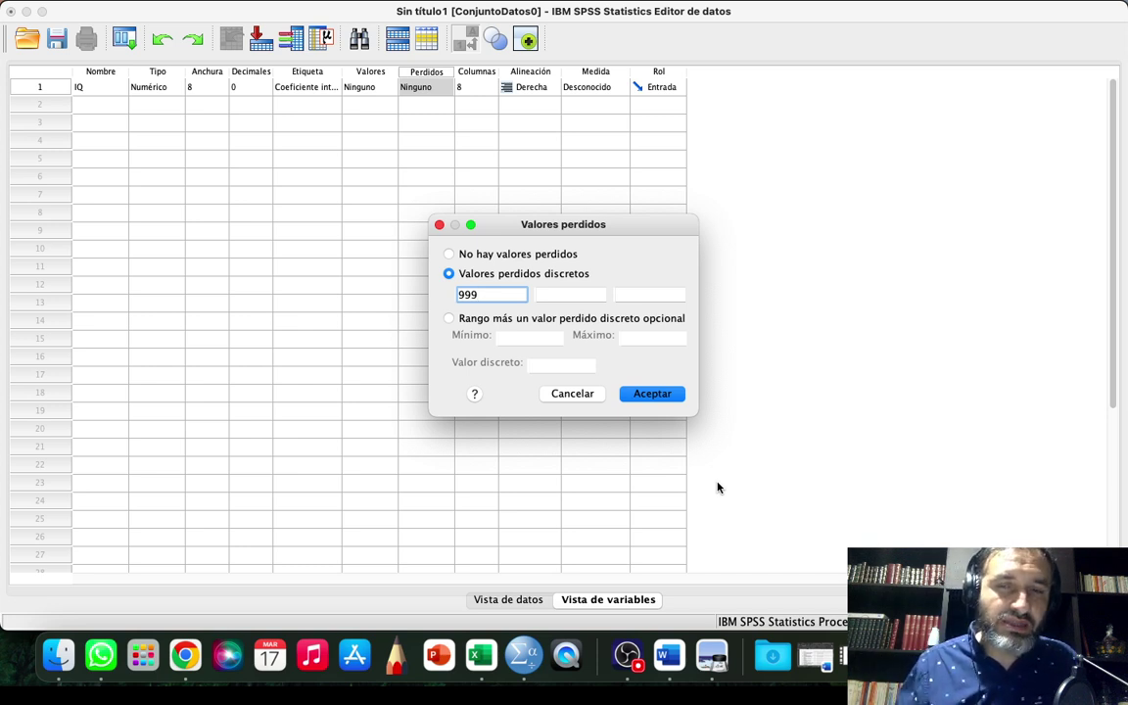
{"action": "type", "text": "9"}
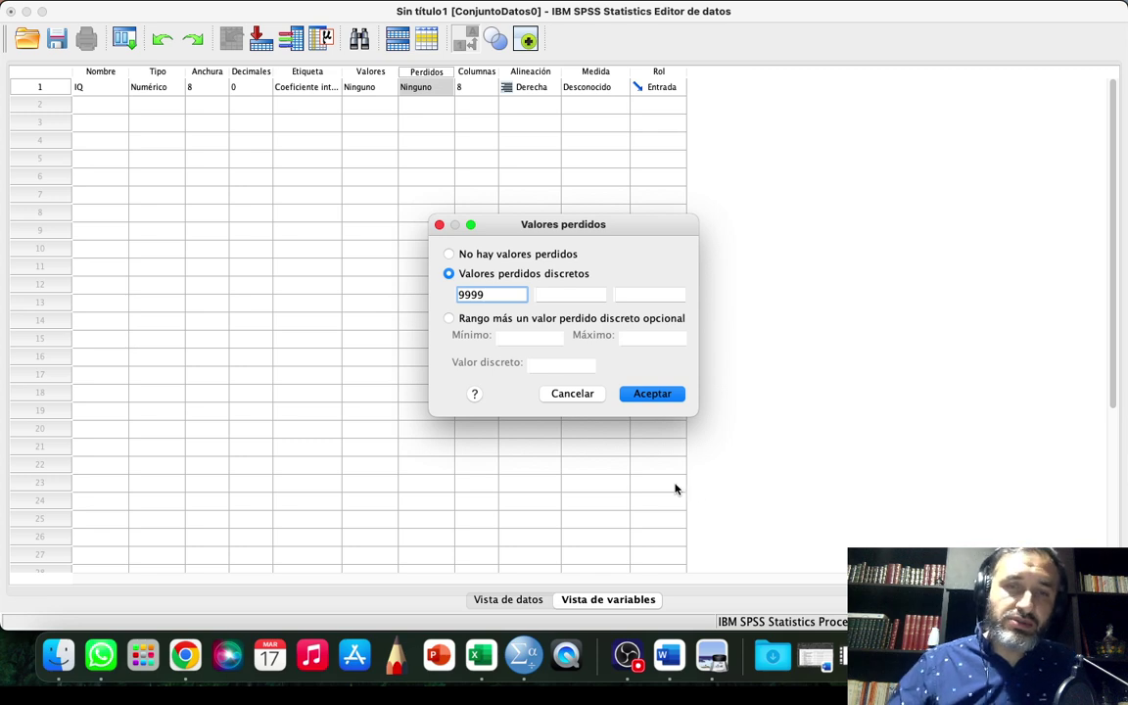
- Check the CI column in Excel for missing scores, return to SPSS Statistics and cancel the missing-values settings
{"action": "left_click", "coordinate": [480, 657]}
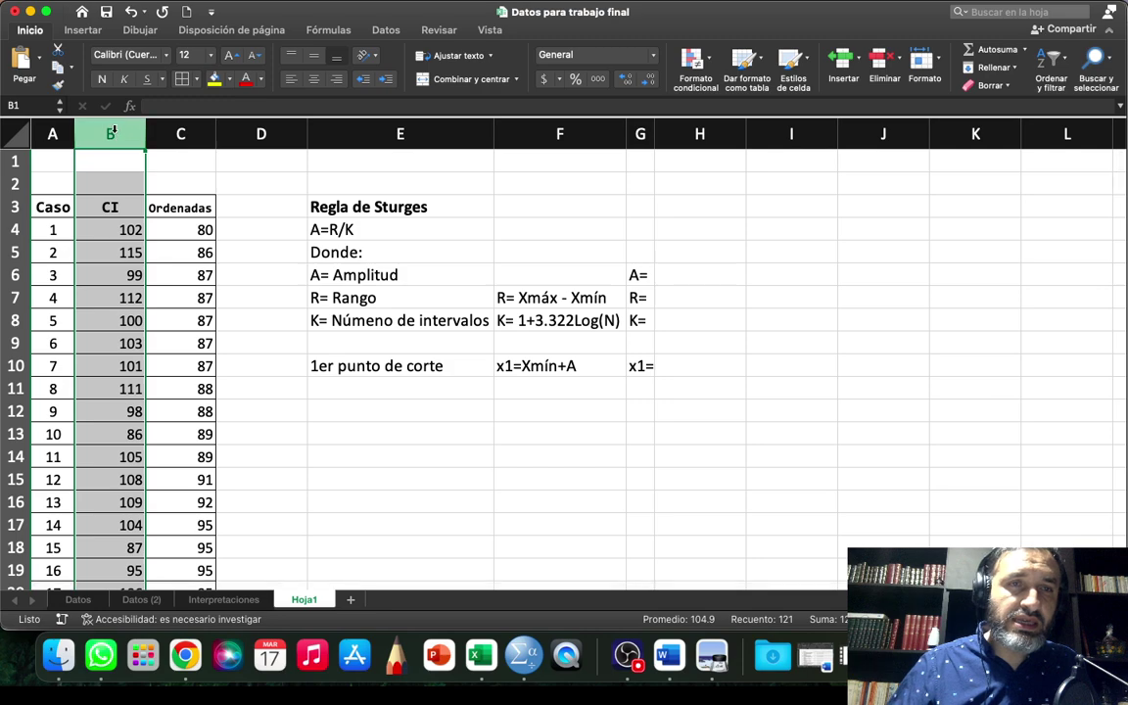
{"action": "scroll", "coordinate": [125, 304], "scroll_direction": "down", "scroll_amount": 10}
{"action": "scroll", "coordinate": [142, 374], "scroll_direction": "down", "scroll_amount": 15}
{"action": "scroll", "coordinate": [141, 373], "scroll_direction": "down", "scroll_amount": 17}
{"action": "scroll", "coordinate": [140, 373], "scroll_direction": "up", "scroll_amount": 15}
{"action": "scroll", "coordinate": [130, 331], "scroll_direction": "up", "scroll_amount": 19}
{"action": "scroll", "coordinate": [131, 330], "scroll_direction": "up", "scroll_amount": 5}
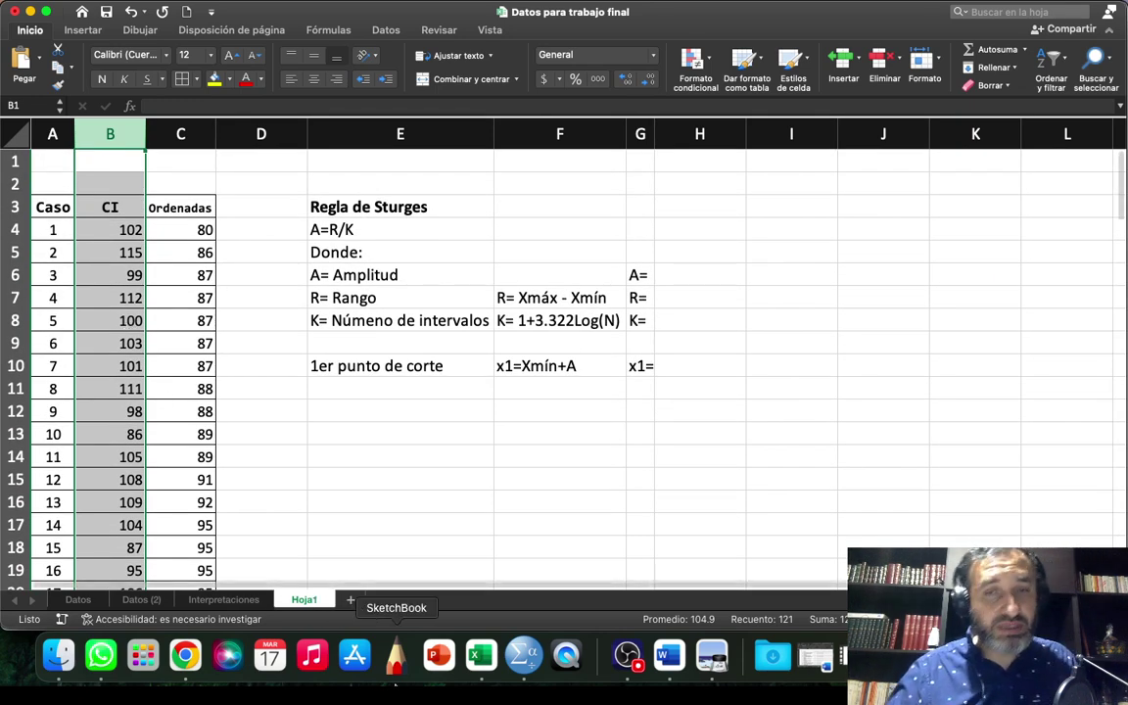
{"action": "left_click", "coordinate": [566, 654]}
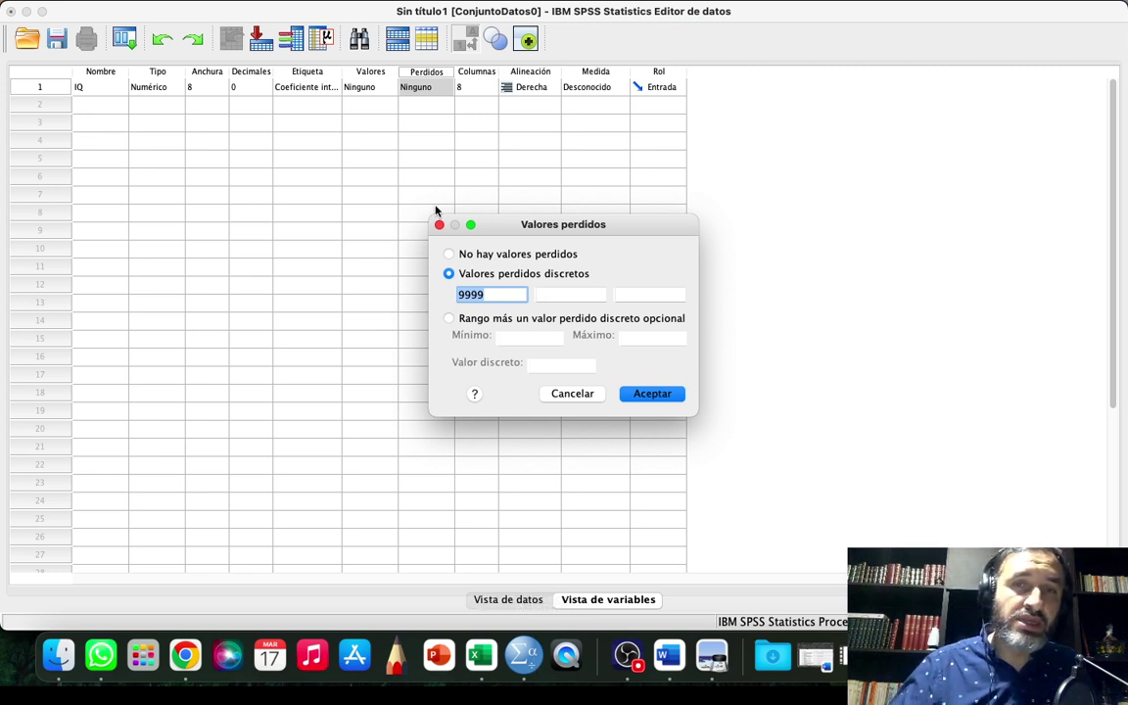
{"action": "left_click", "coordinate": [558, 393]}
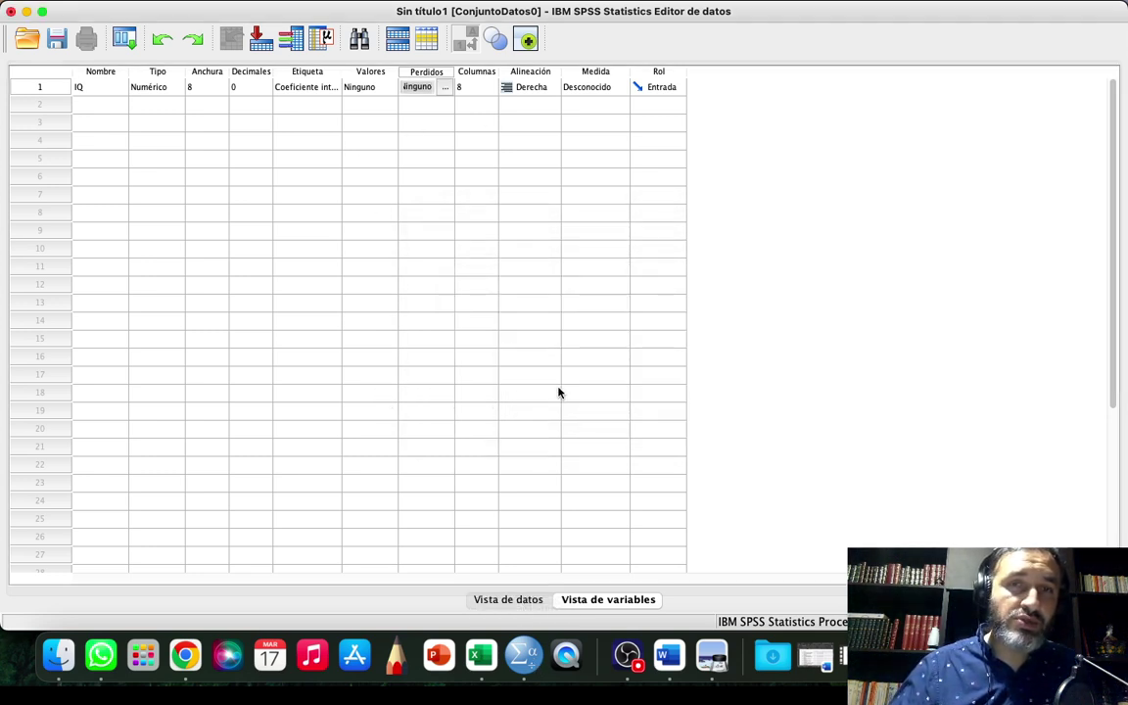
- Set the IQ variable's display column width to 24 and show the result in the data view
{"action": "left_click", "coordinate": [491, 88]}
{"action": "left_click", "coordinate": [493, 91]}
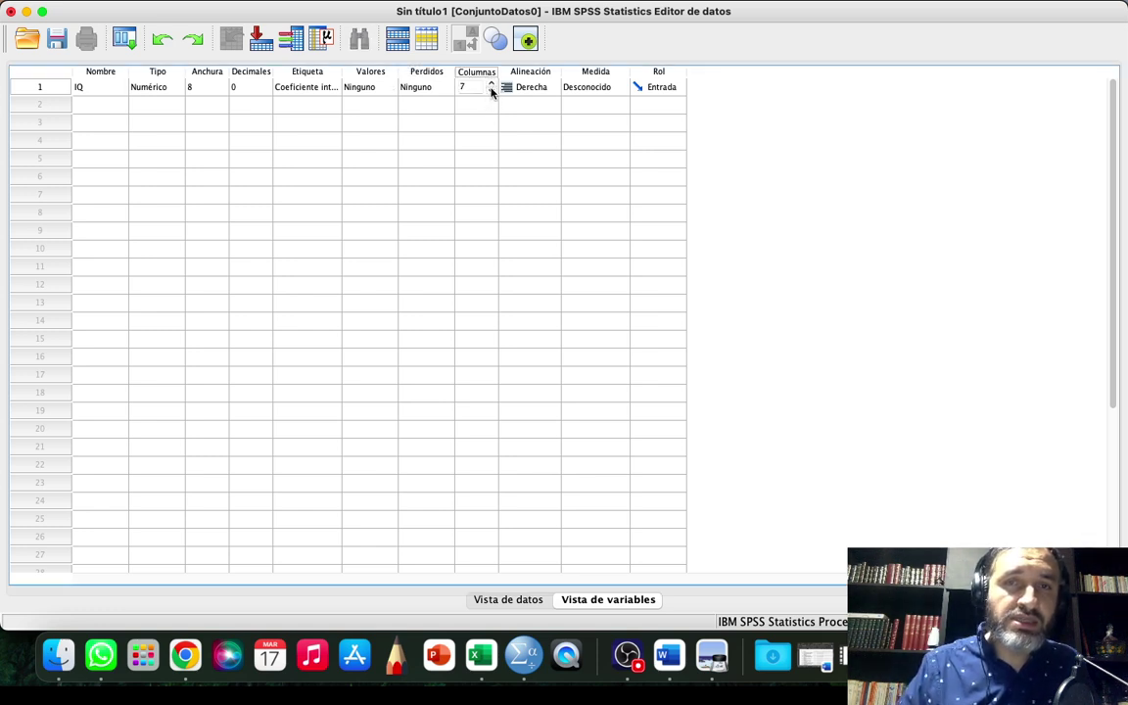
{"action": "left_click", "coordinate": [491, 84]}
{"action": "left_click", "coordinate": [492, 85]}
{"action": "left_click", "coordinate": [491, 84]}
{"action": "left_click", "coordinate": [491, 84]}
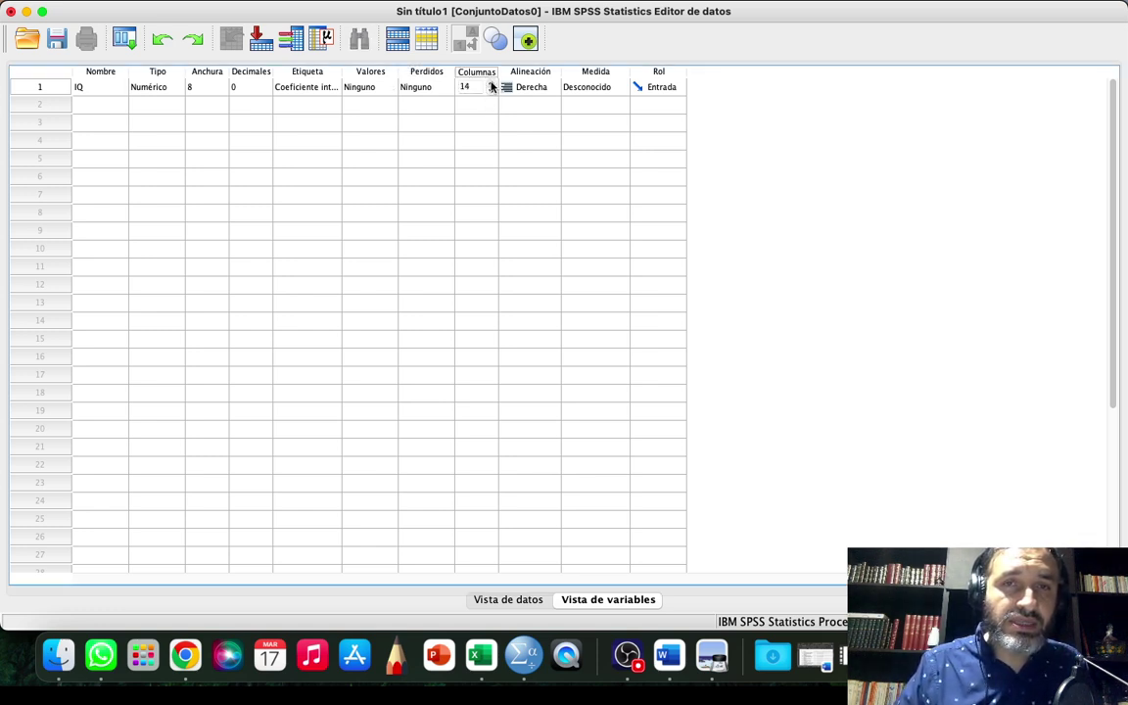
{"action": "left_click_drag", "start_coordinate": [492, 85], "coordinate": [492, 85]}
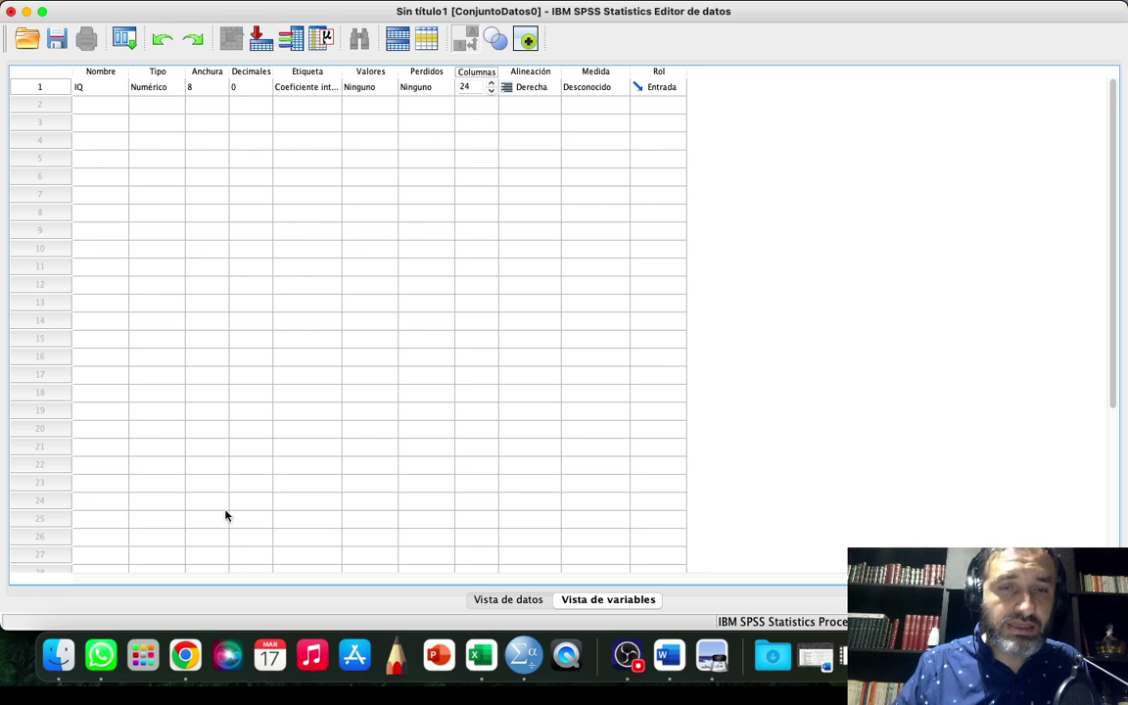
{"action": "left_click", "coordinate": [508, 600]}
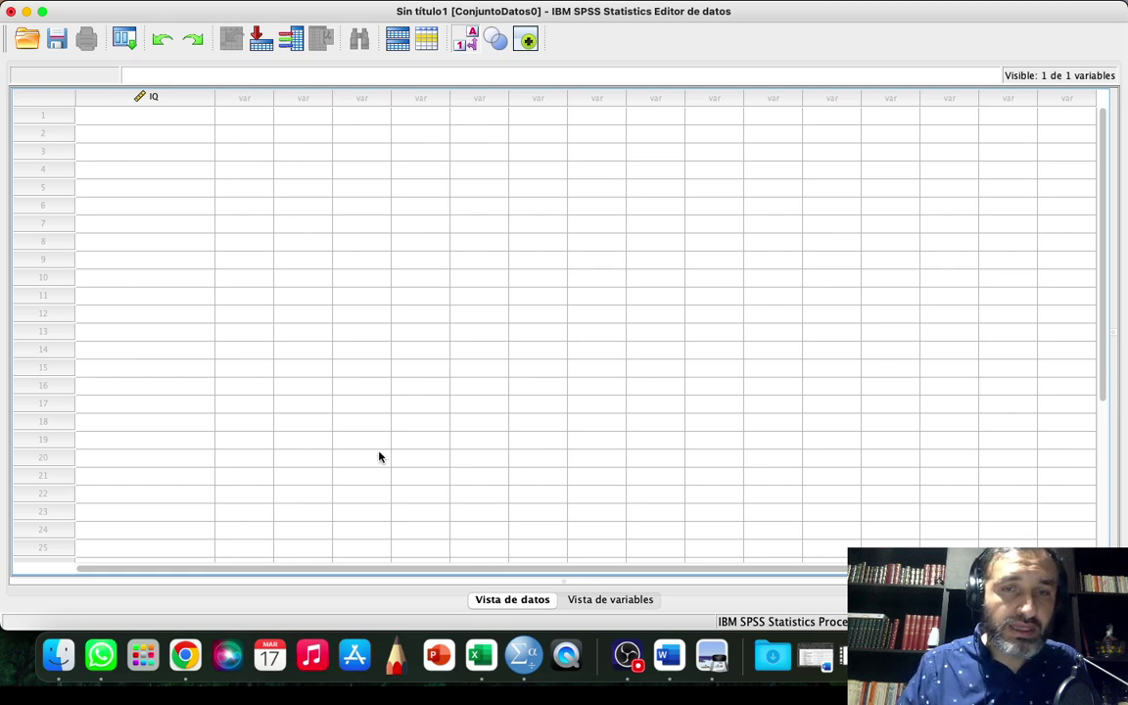
- Return to the variable view and set the IQ variable's display column width to 8
{"action": "left_click", "coordinate": [583, 601]}
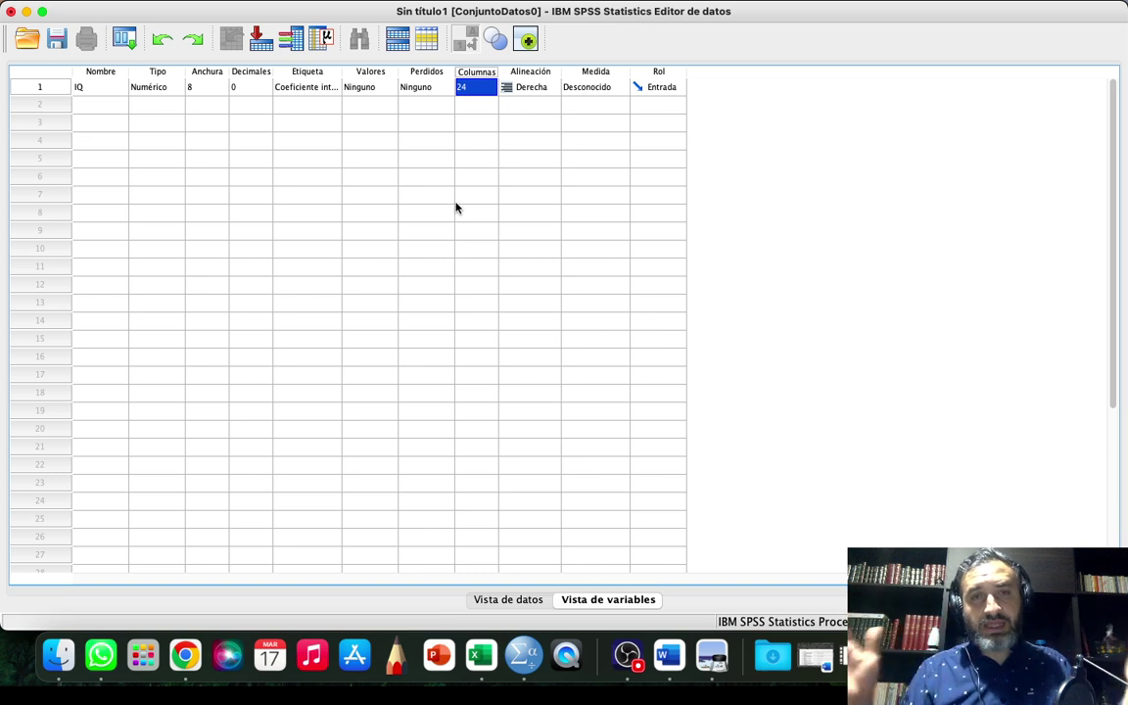
{"action": "type", "text": "18"}
{"action": "left_click", "coordinate": [490, 92]}
{"action": "left_click", "coordinate": [491, 92]}
{"action": "left_click", "coordinate": [491, 93]}
{"action": "left_click", "coordinate": [490, 92]}
{"action": "left_click", "coordinate": [490, 92]}
{"action": "left_click", "coordinate": [491, 93]}
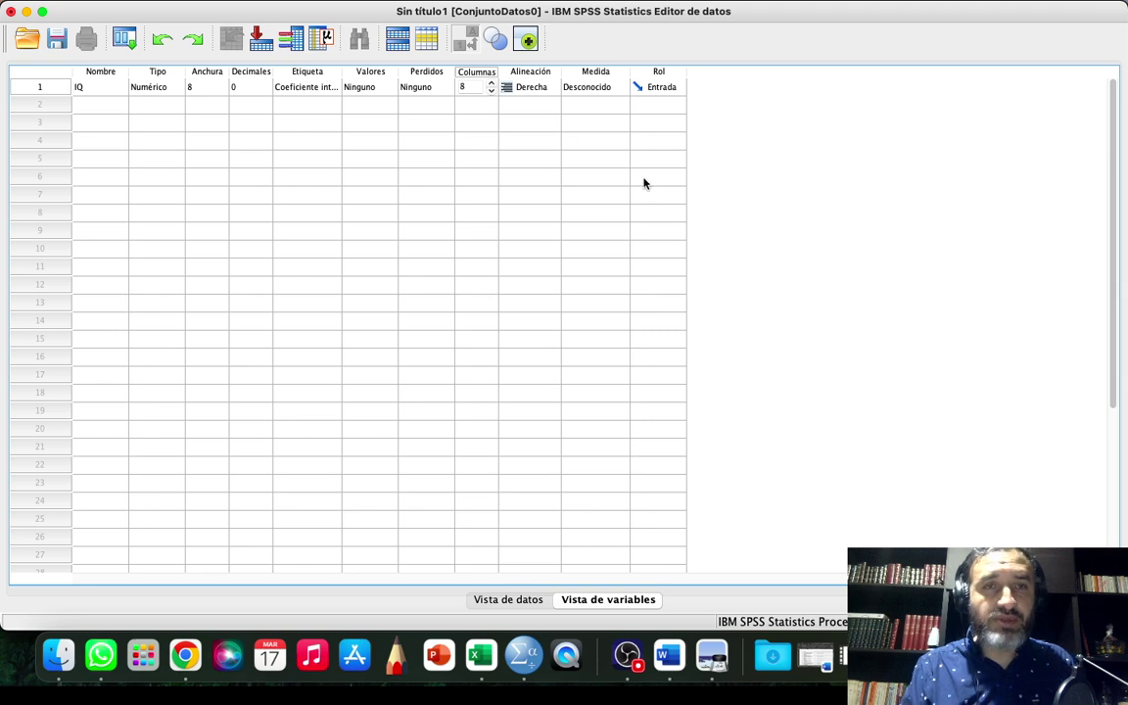
- Check the IQ variable's alignment options, keeping Derecha, and set its measurement level to Escala
{"action": "left_click", "coordinate": [541, 91]}
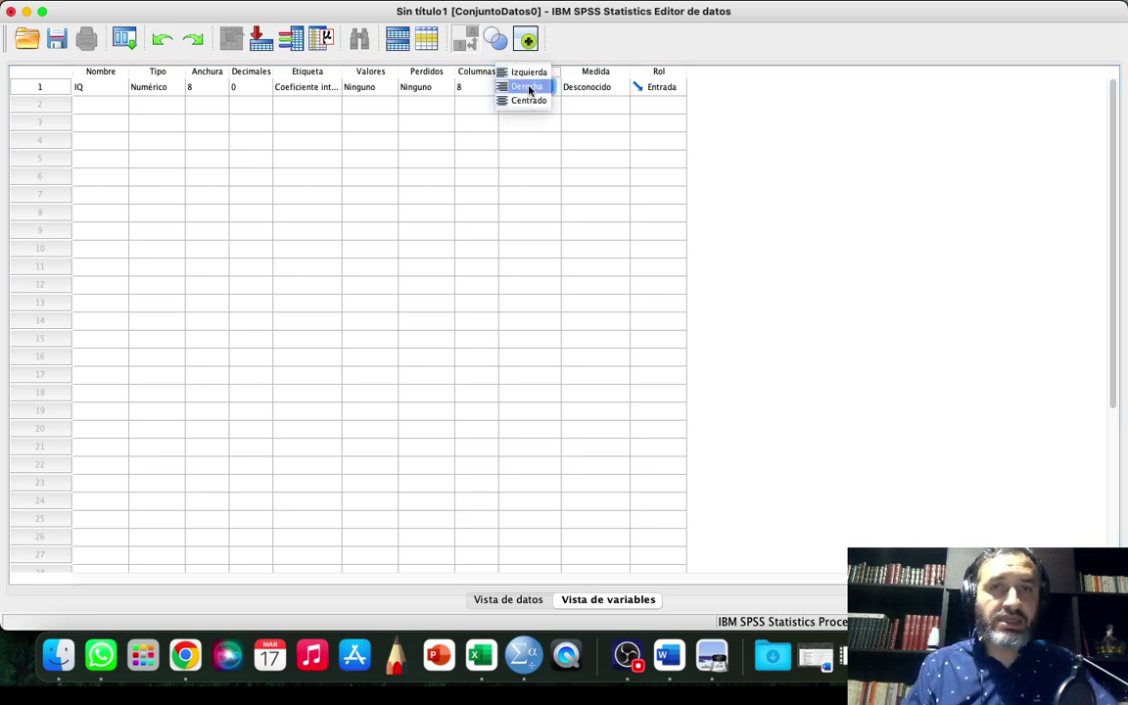
{"action": "left_click", "coordinate": [607, 171]}
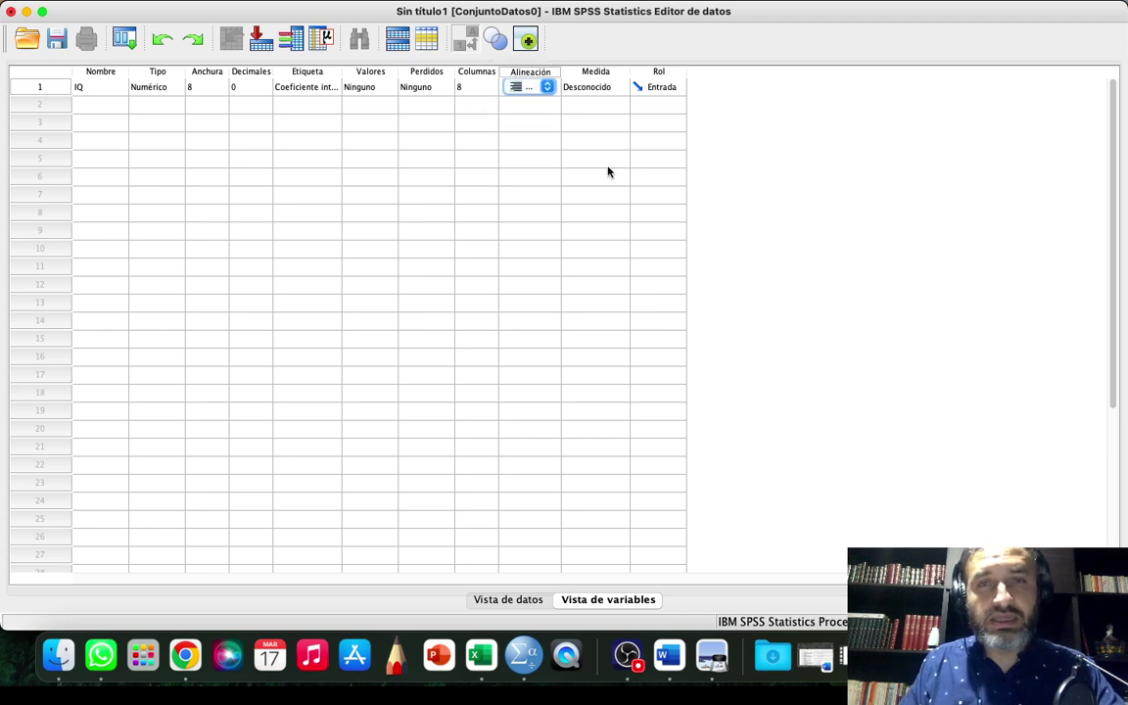
{"action": "left_click", "coordinate": [619, 91]}
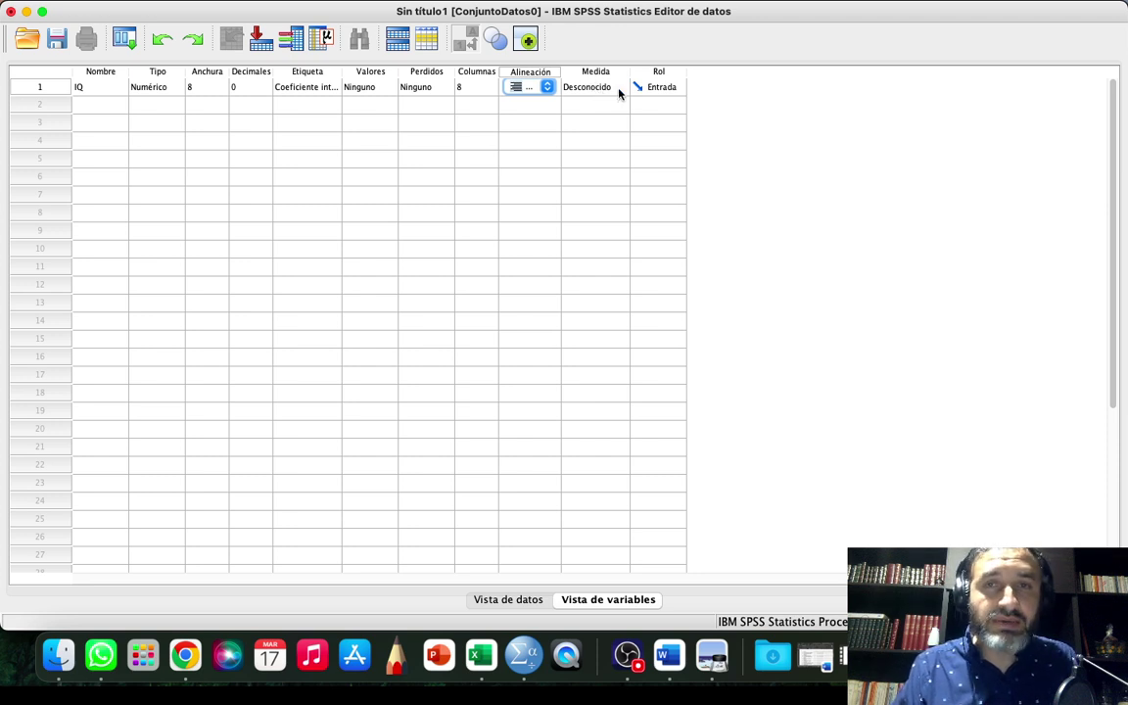
{"action": "left_click", "coordinate": [620, 91]}
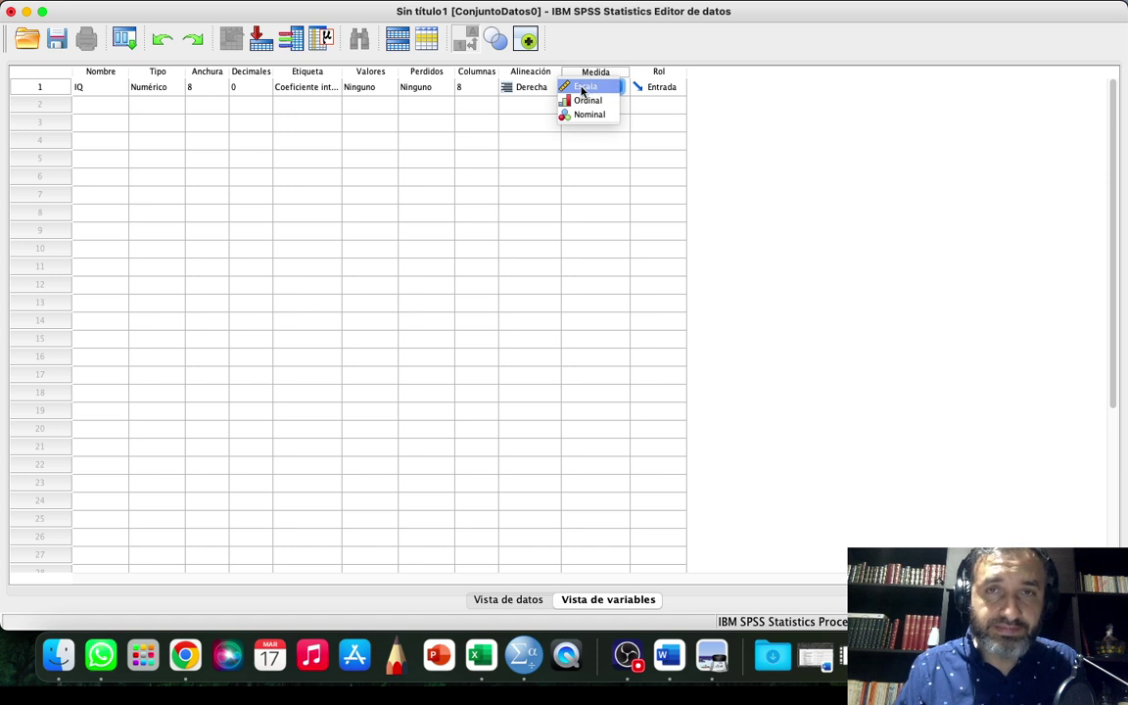
{"action": "left_click", "coordinate": [593, 87]}
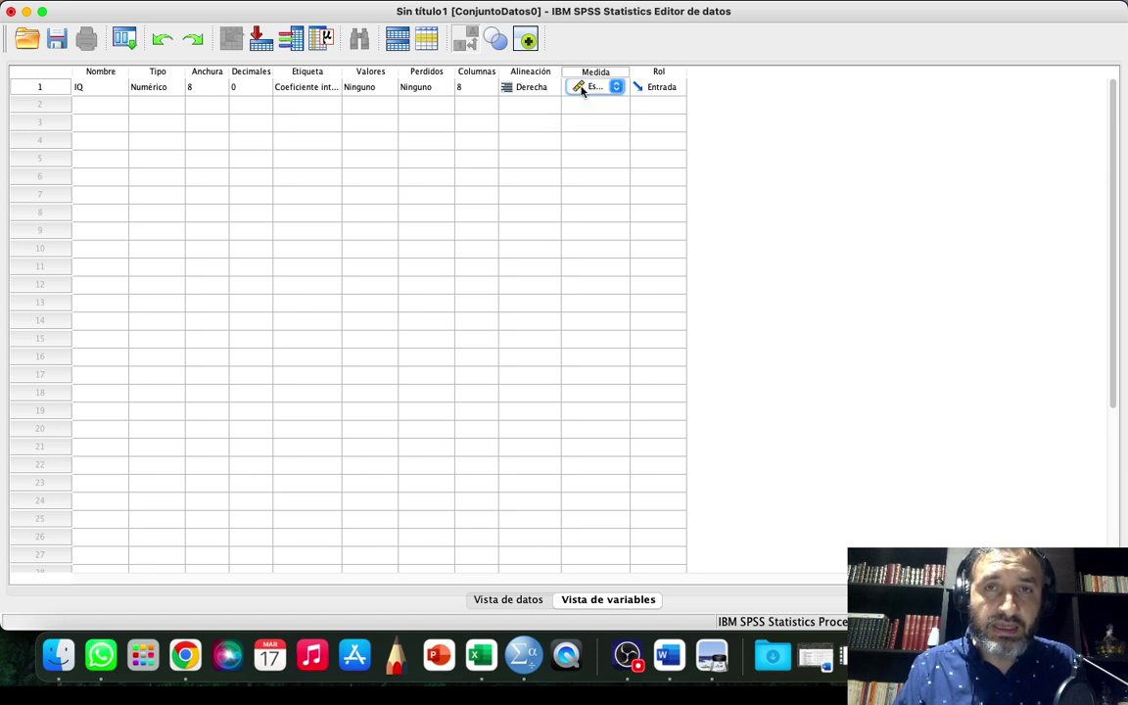
- Look through the role options of the IQ variable and leave the role as Entrada
{"action": "left_click", "coordinate": [674, 91]}
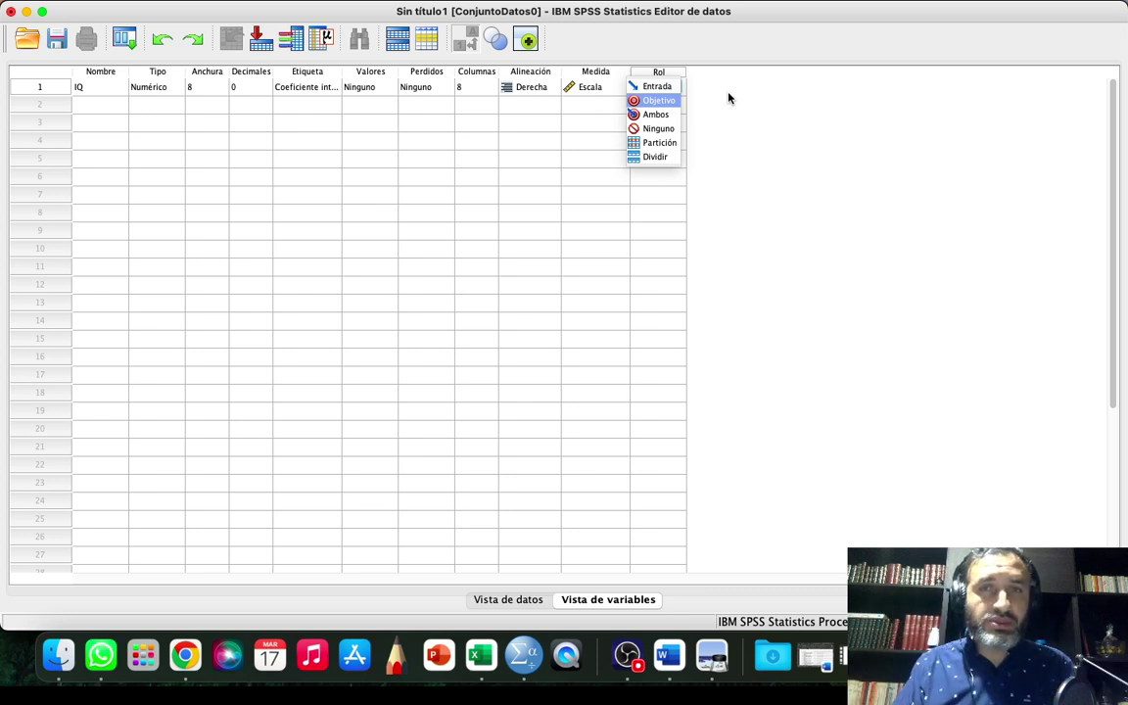
{"action": "left_click", "coordinate": [700, 91]}
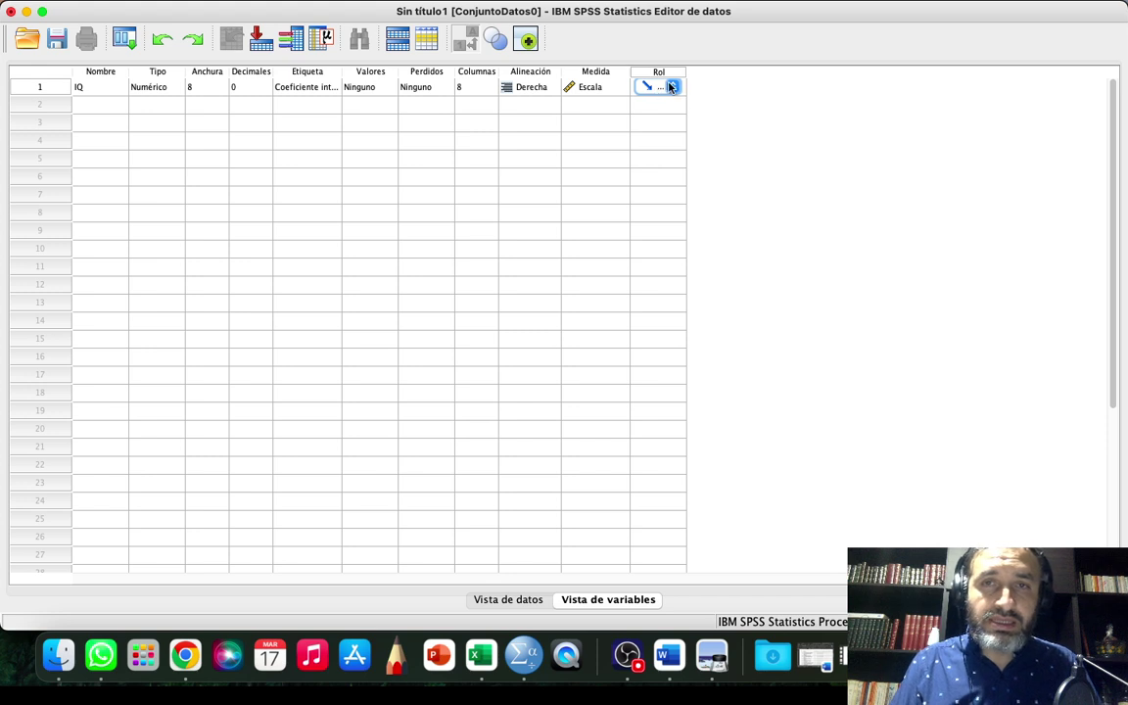
{"action": "left_click", "coordinate": [672, 87]}
{"action": "left_click", "coordinate": [729, 92]}
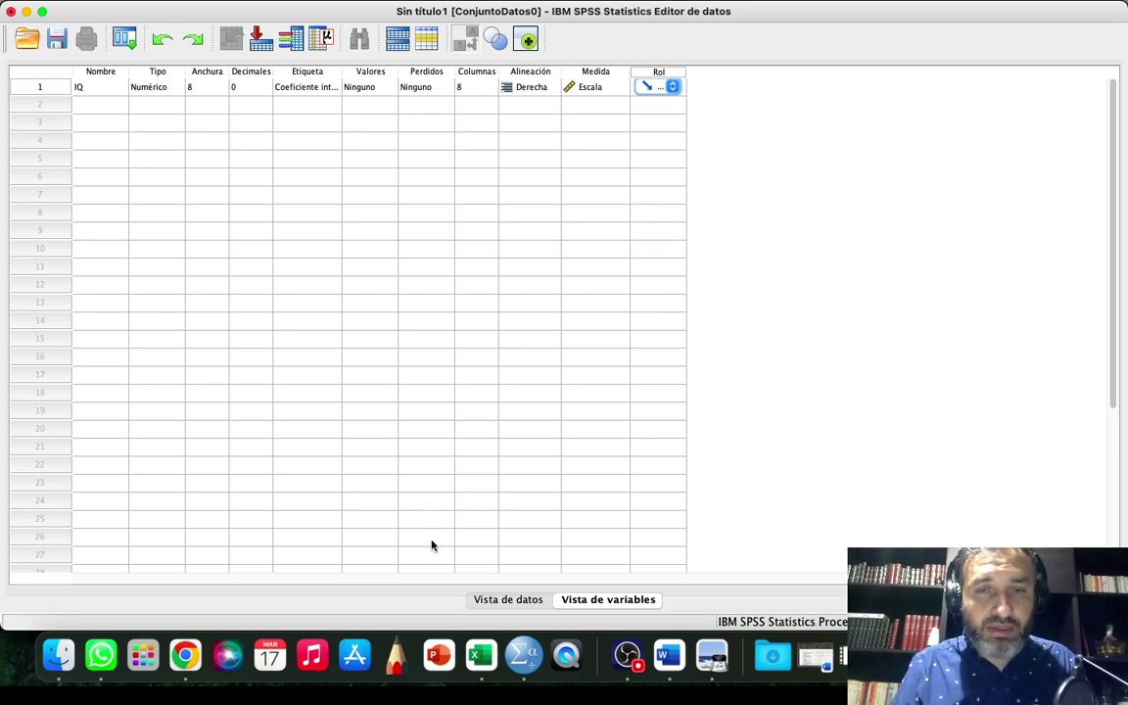
- Show the data view, try a slightly wider IQ column and restore its narrower width
{"action": "left_click", "coordinate": [493, 599]}
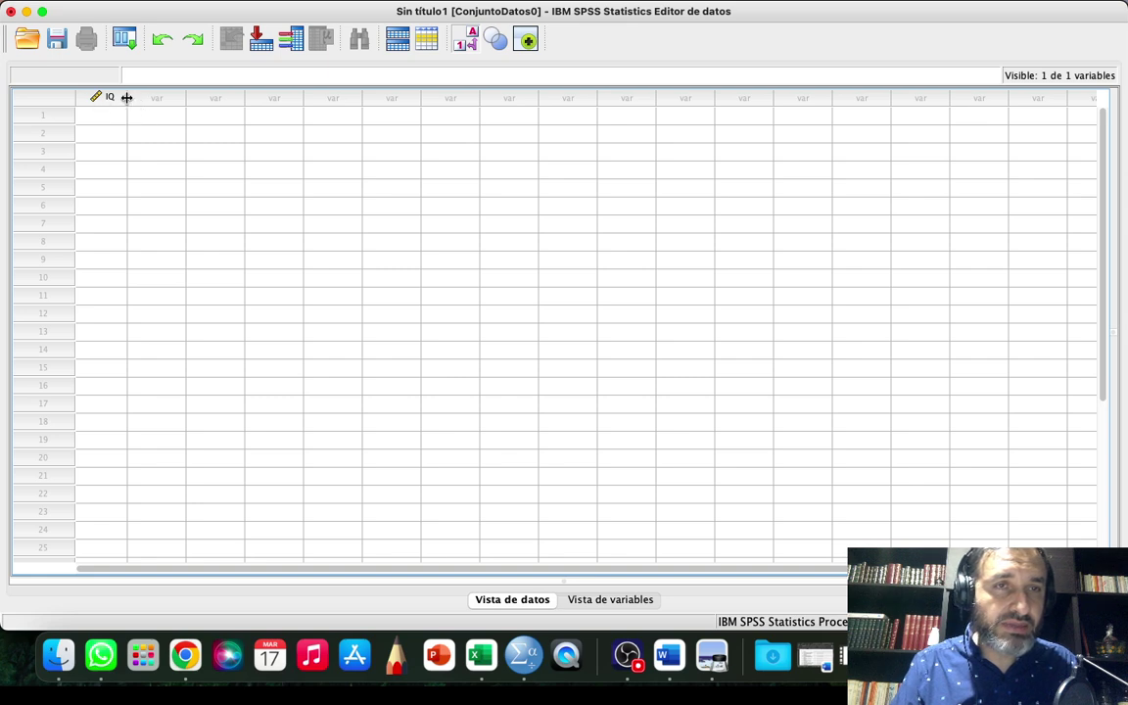
{"action": "mouse_move", "coordinate": [127, 97]}
{"action": "left_mouse_down"}
{"action": "mouse_move", "coordinate": [273, 92]}
{"action": "mouse_move", "coordinate": [79, 96]}
{"action": "mouse_move", "coordinate": [244, 93]}
{"action": "mouse_move", "coordinate": [142, 98]}
{"action": "left_mouse_up"}
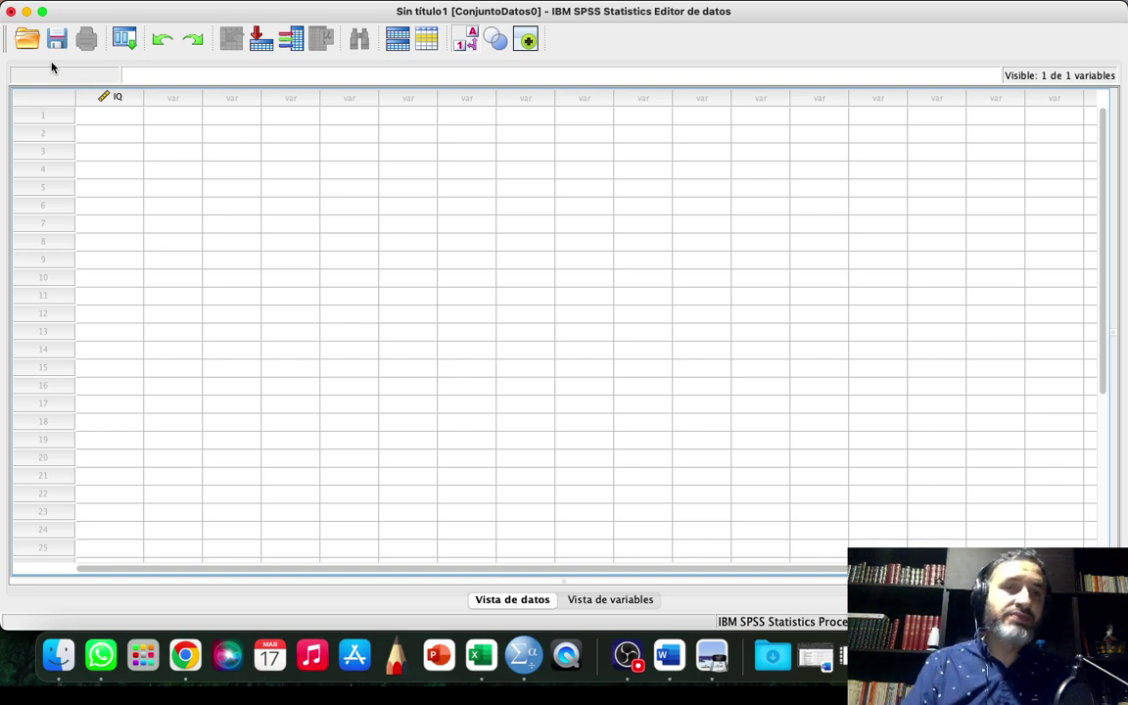
{"action": "left_click_drag", "start_coordinate": [143, 96], "coordinate": [127, 97]}
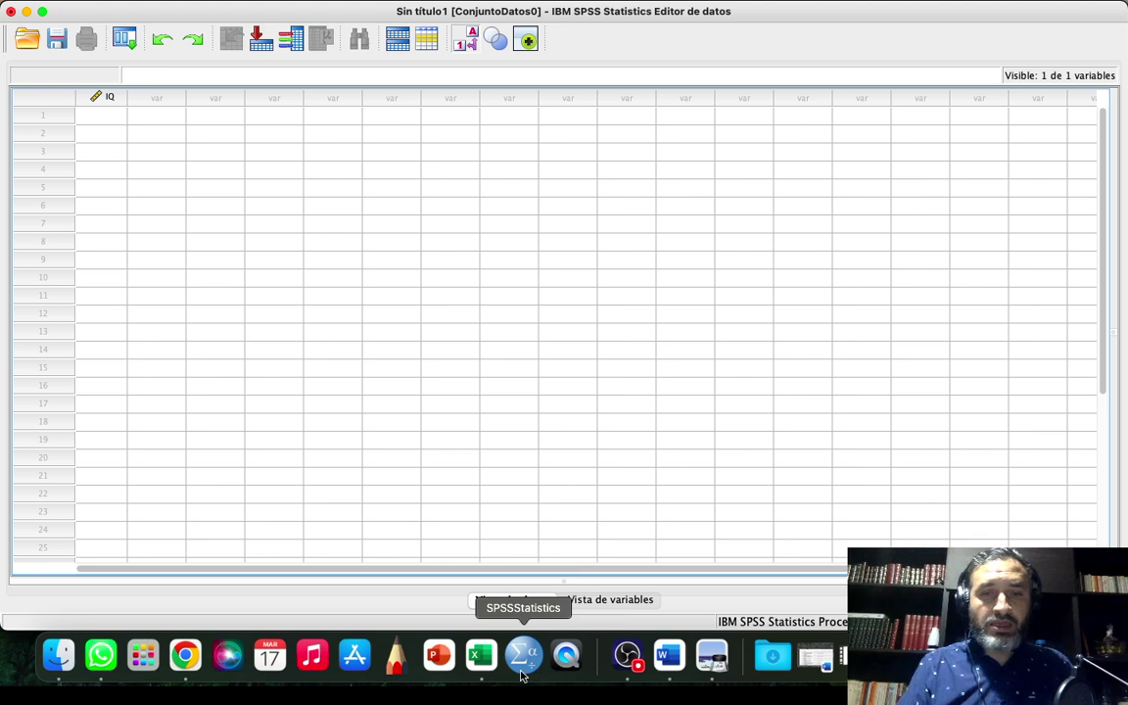
- Switch to Excel and copy the CI scores in cells B4 to B123, leaving out the header
{"action": "left_click", "coordinate": [480, 656]}
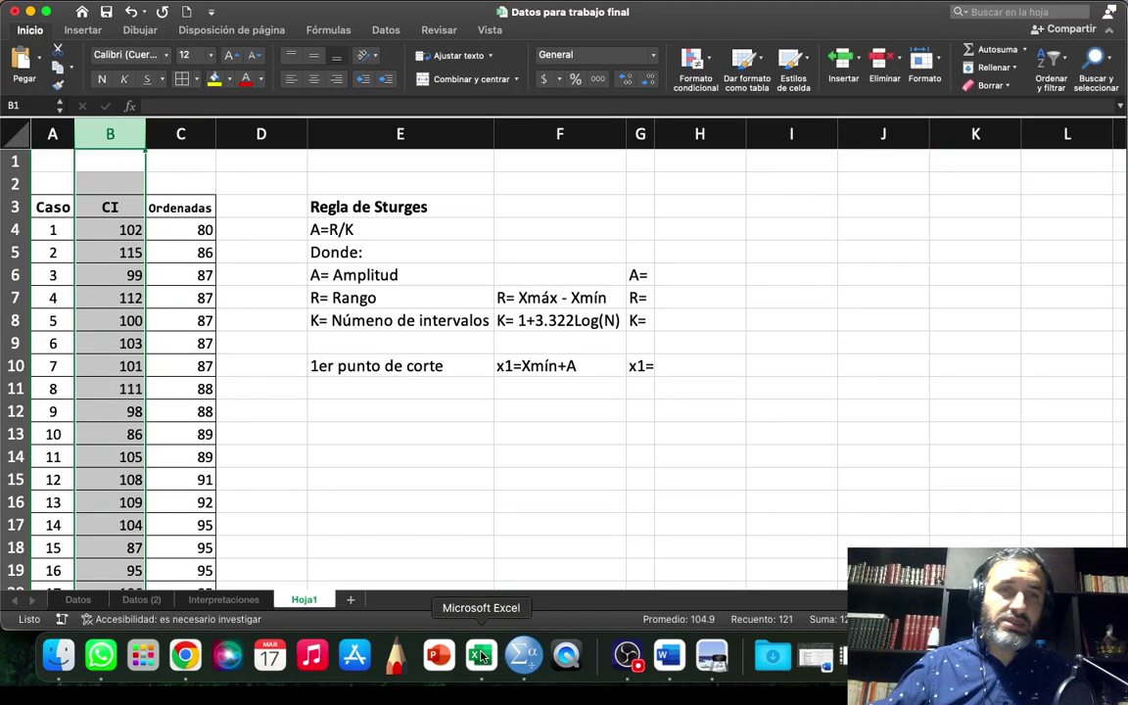
{"action": "left_click", "coordinate": [101, 229]}
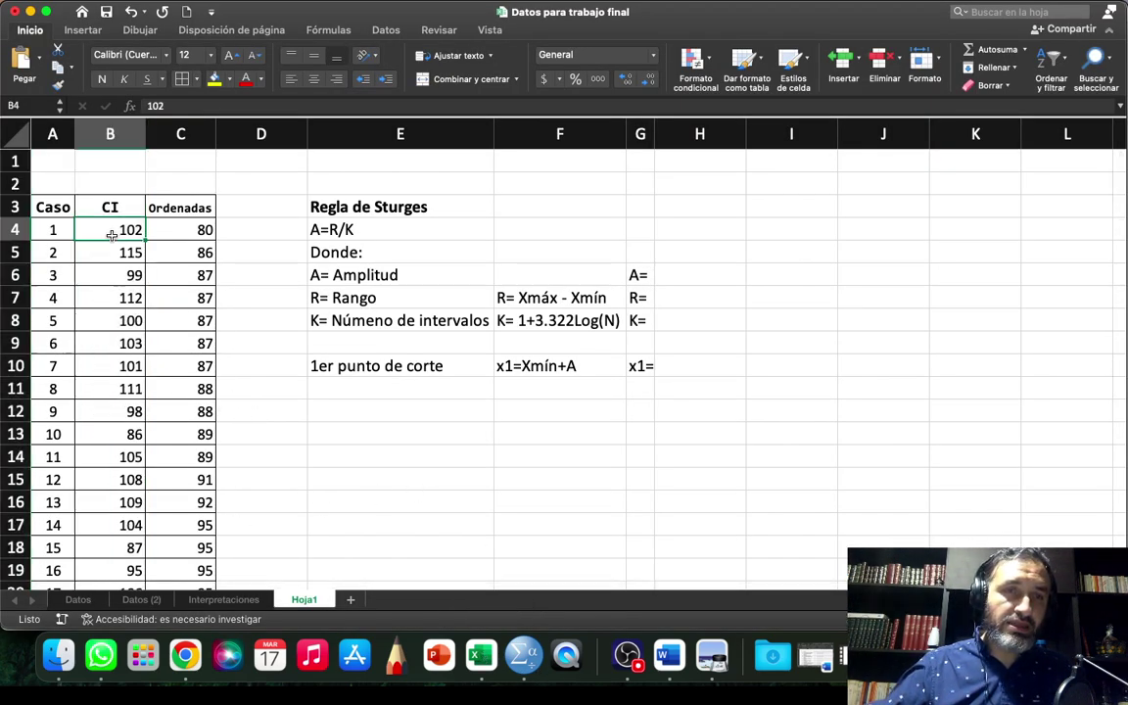
{"action": "left_click_drag", "start_coordinate": [105, 230], "coordinate": [108, 499]}
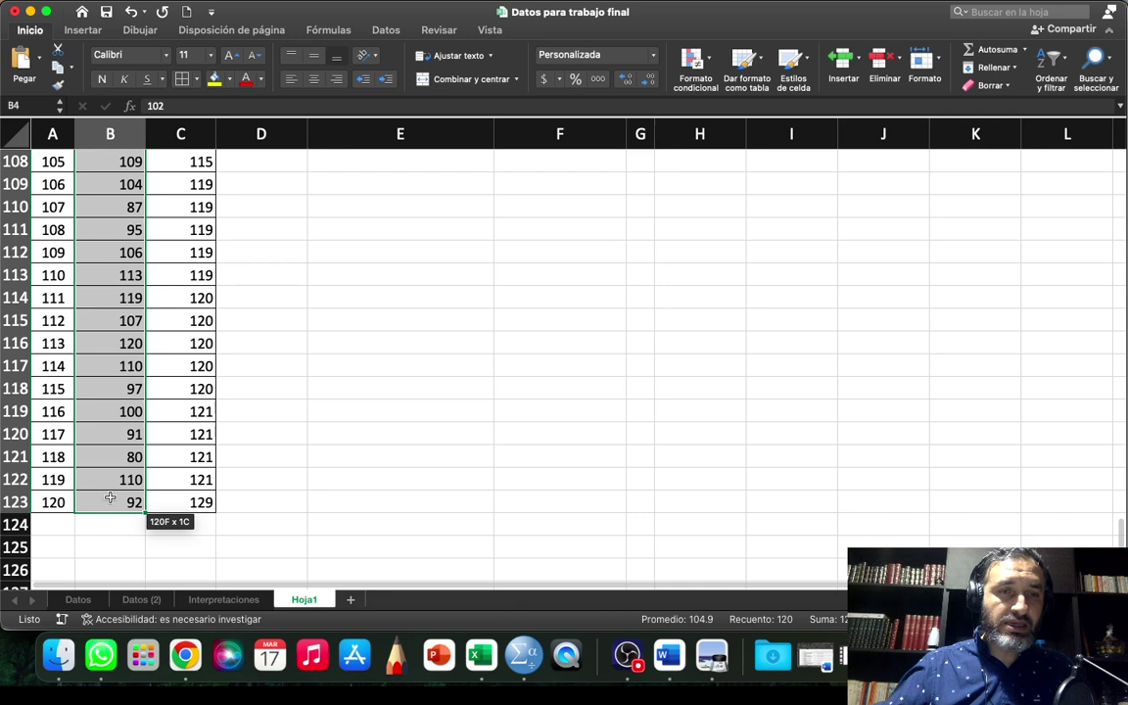
{"action": "key", "text": "super+c"}
{"action": "scroll", "coordinate": [194, 564], "scroll_direction": "up", "scroll_amount": 20}
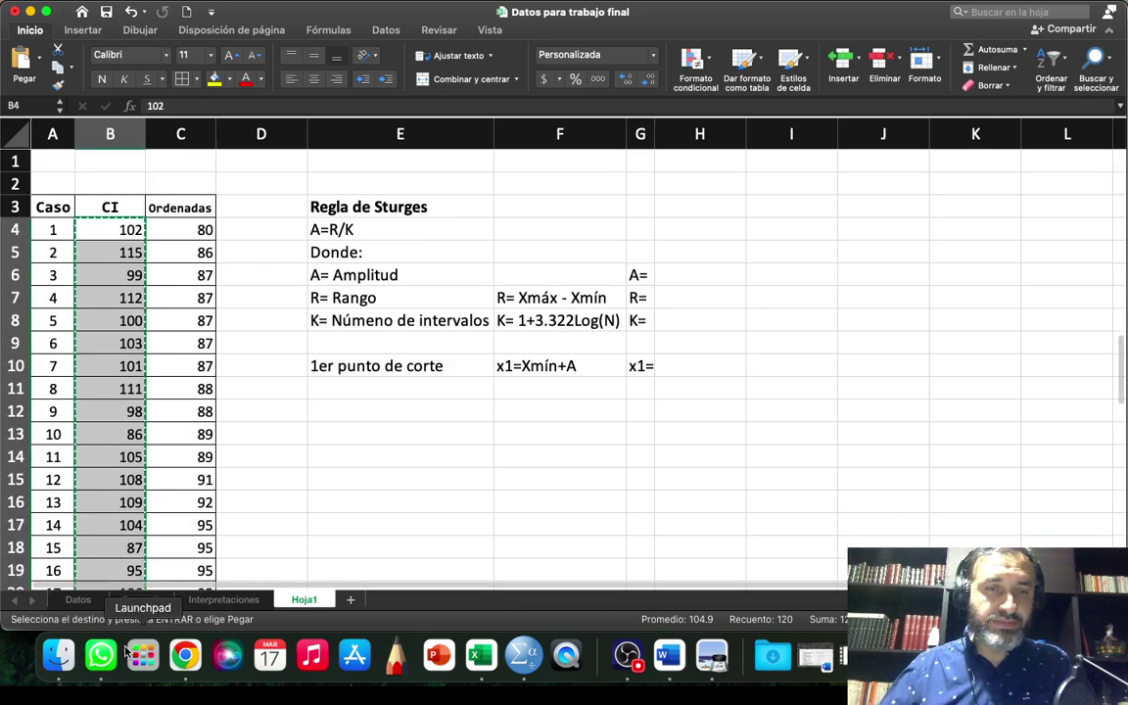
- Switch back to SPSS Statistics, paste the copied scores into the IQ column from case 1 and check the filled rows
{"action": "left_click", "coordinate": [524, 654]}
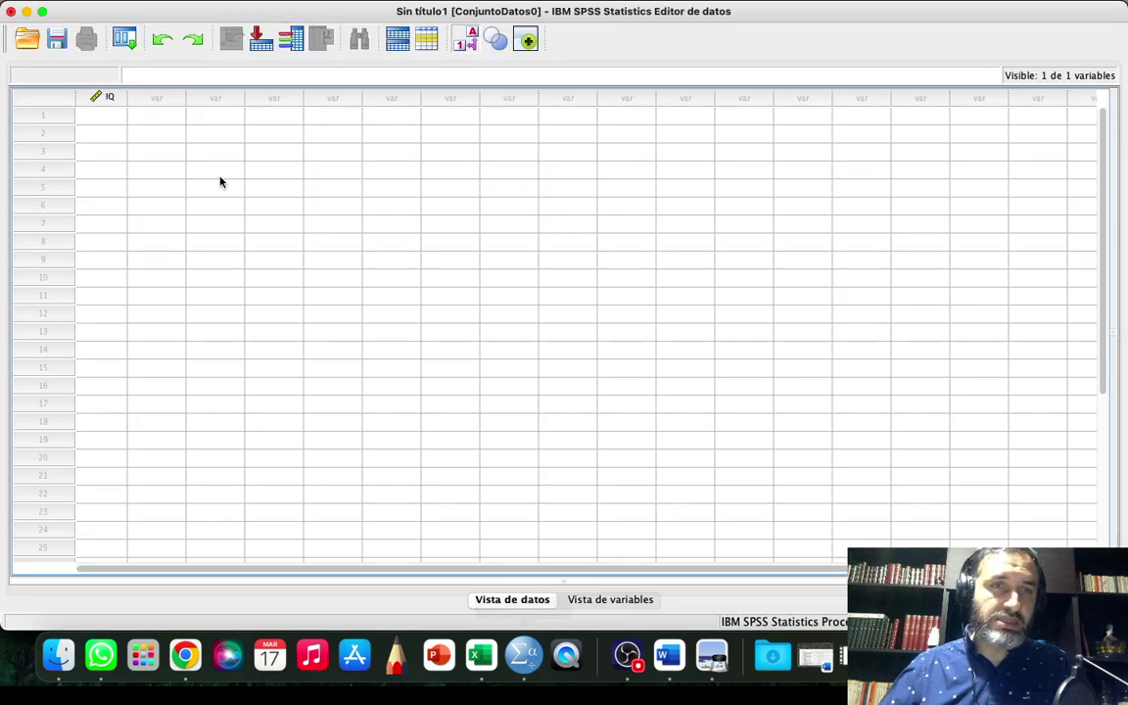
{"action": "left_click", "coordinate": [100, 115]}
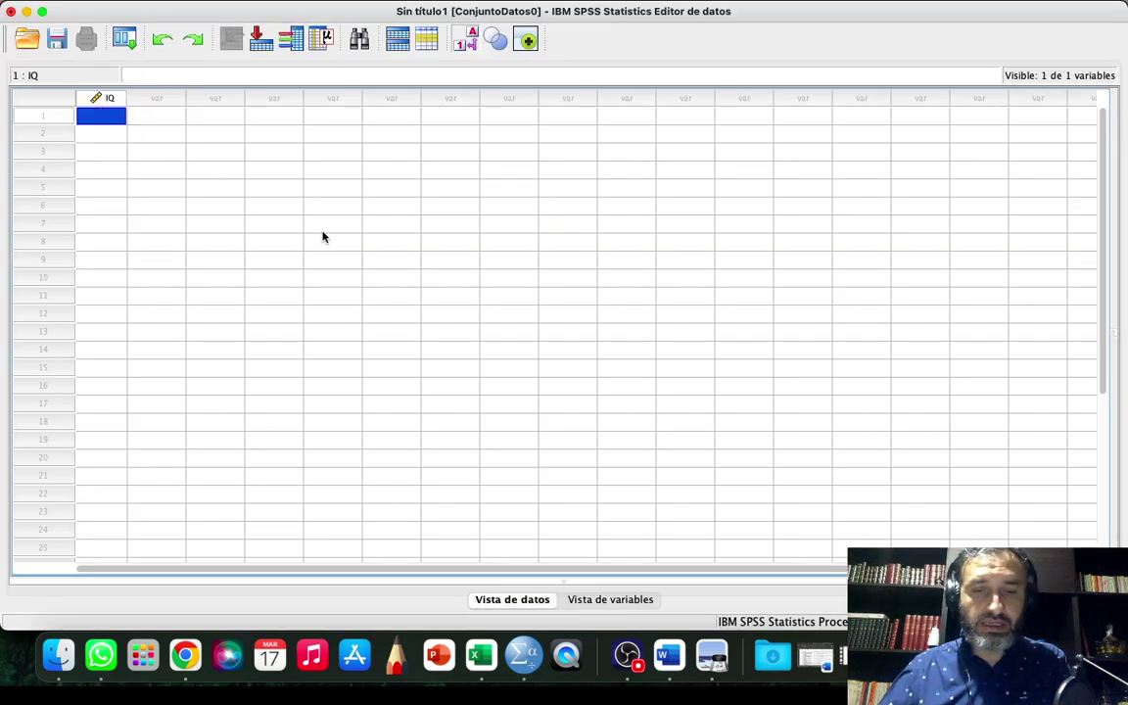
{"action": "key", "text": "super+v"}
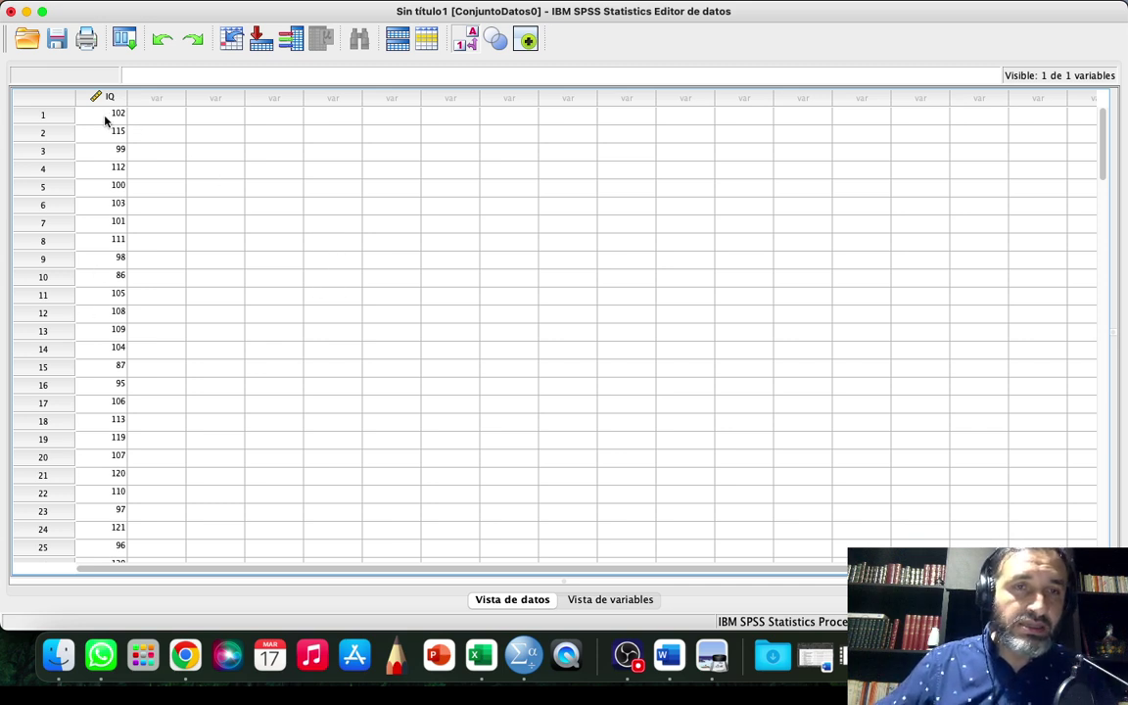
{"action": "scroll", "coordinate": [96, 484], "scroll_direction": "down", "scroll_amount": 10}
{"action": "scroll", "coordinate": [88, 446], "scroll_direction": "down", "scroll_amount": 20}
{"action": "scroll", "coordinate": [88, 445], "scroll_direction": "up", "scroll_amount": 20}
{"action": "scroll", "coordinate": [108, 223], "scroll_direction": "up", "scroll_amount": 2}
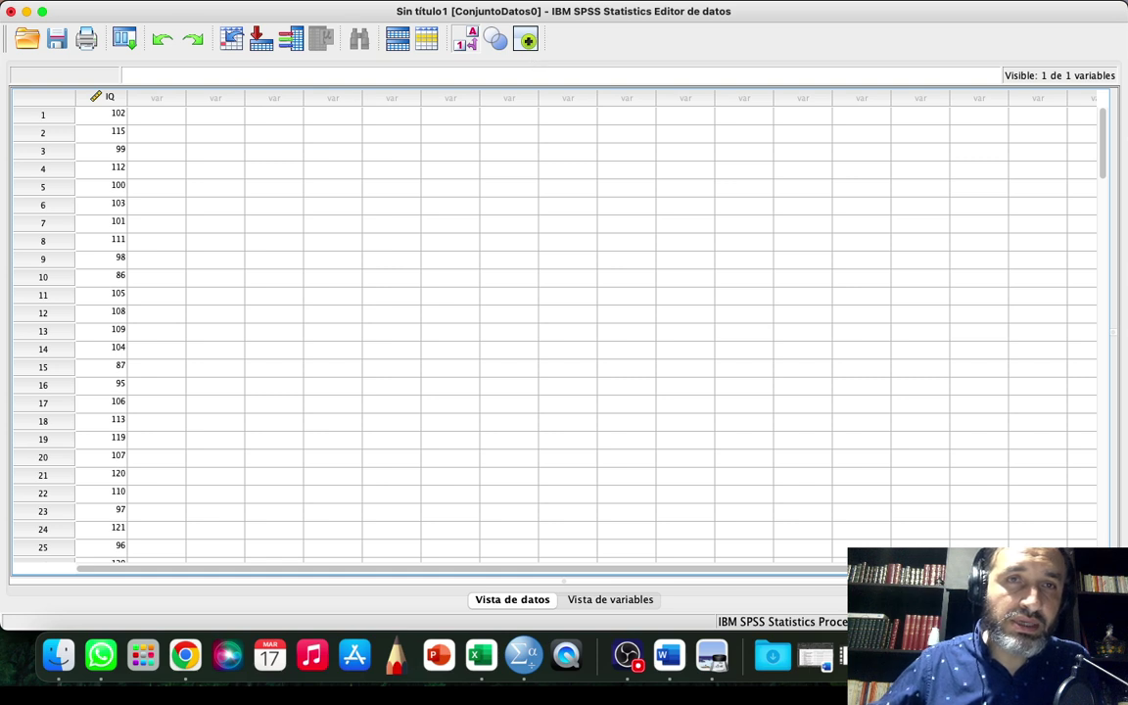
{"action": "left_click", "coordinate": [380, 0]}
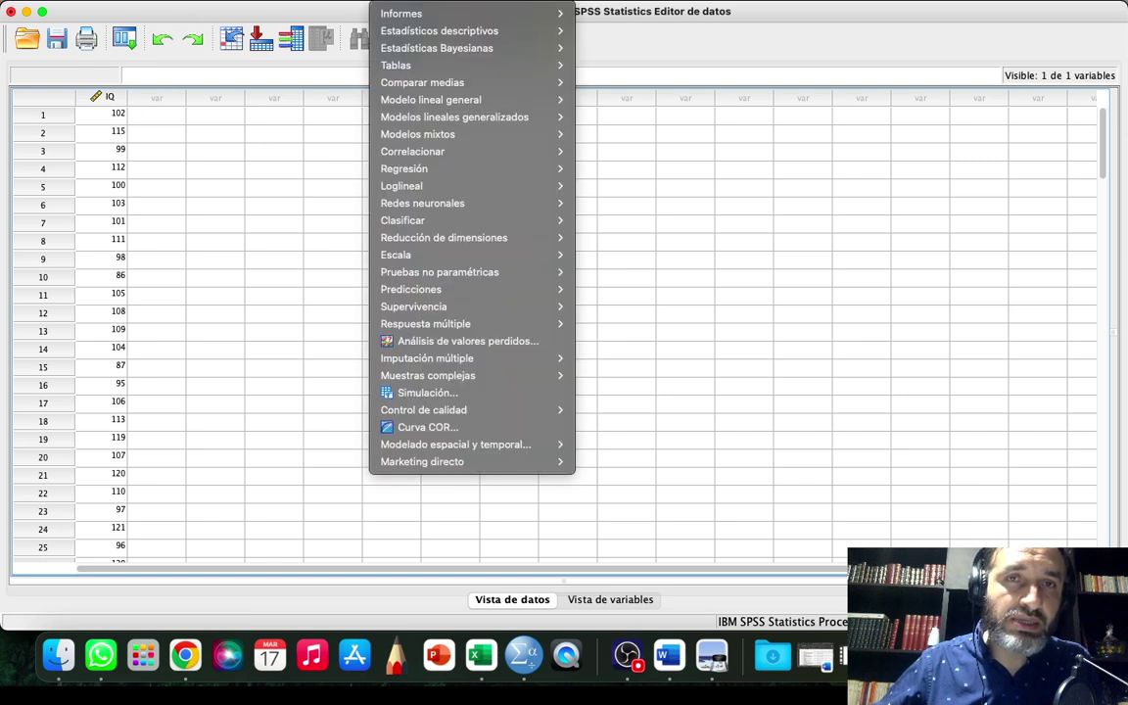
{"action": "mouse_move", "coordinate": [428, 32]}
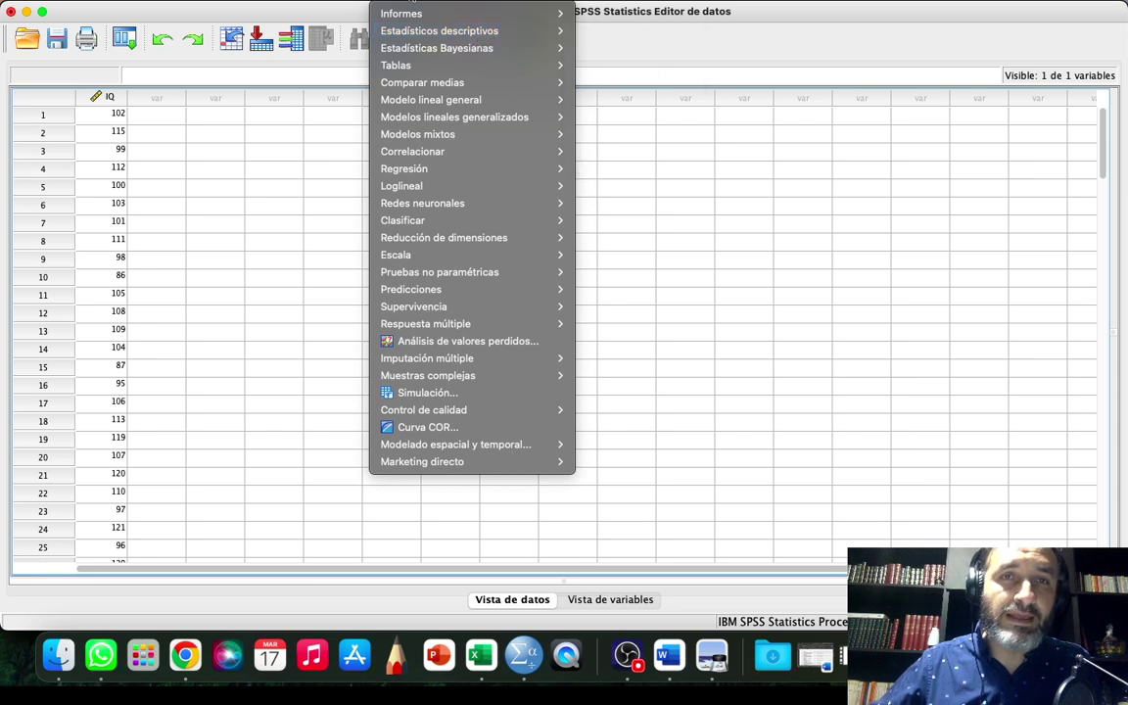
{"action": "key", "text": "Escape"}
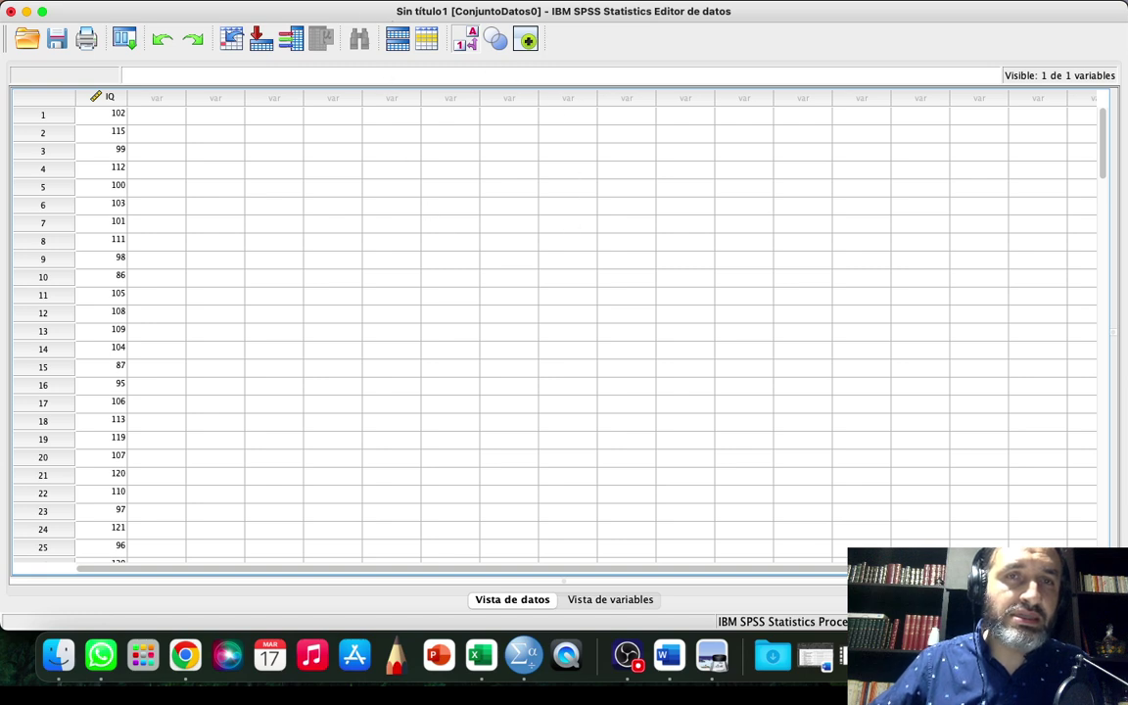
- Run the Frecuencias analysis on Coeficiente intelectual [IQ] with the frequency tables option kept on
{"action": "left_click", "coordinate": [397, 1]}
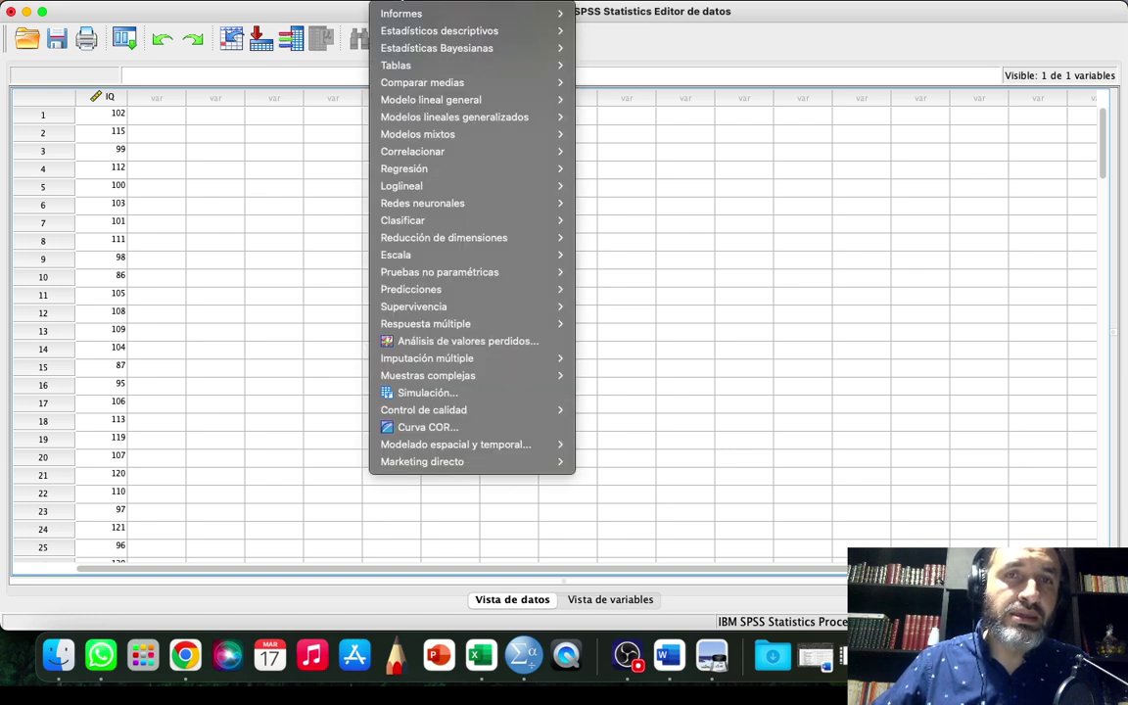
{"action": "mouse_move", "coordinate": [476, 33]}
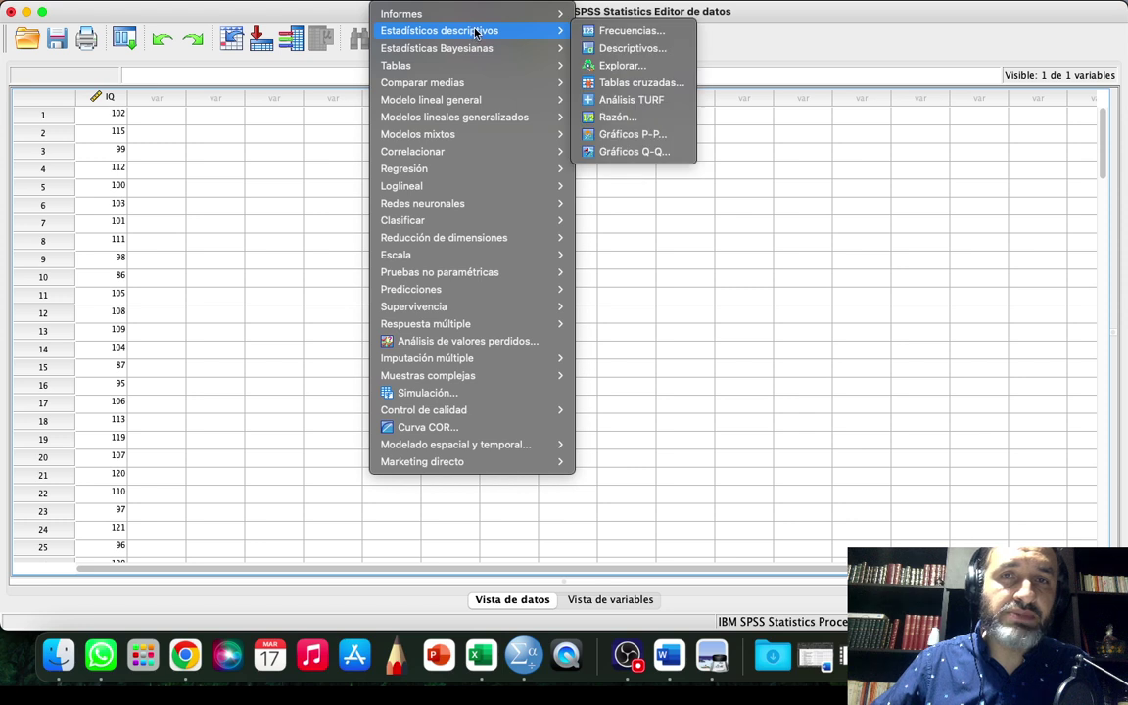
{"action": "left_click", "coordinate": [634, 32]}
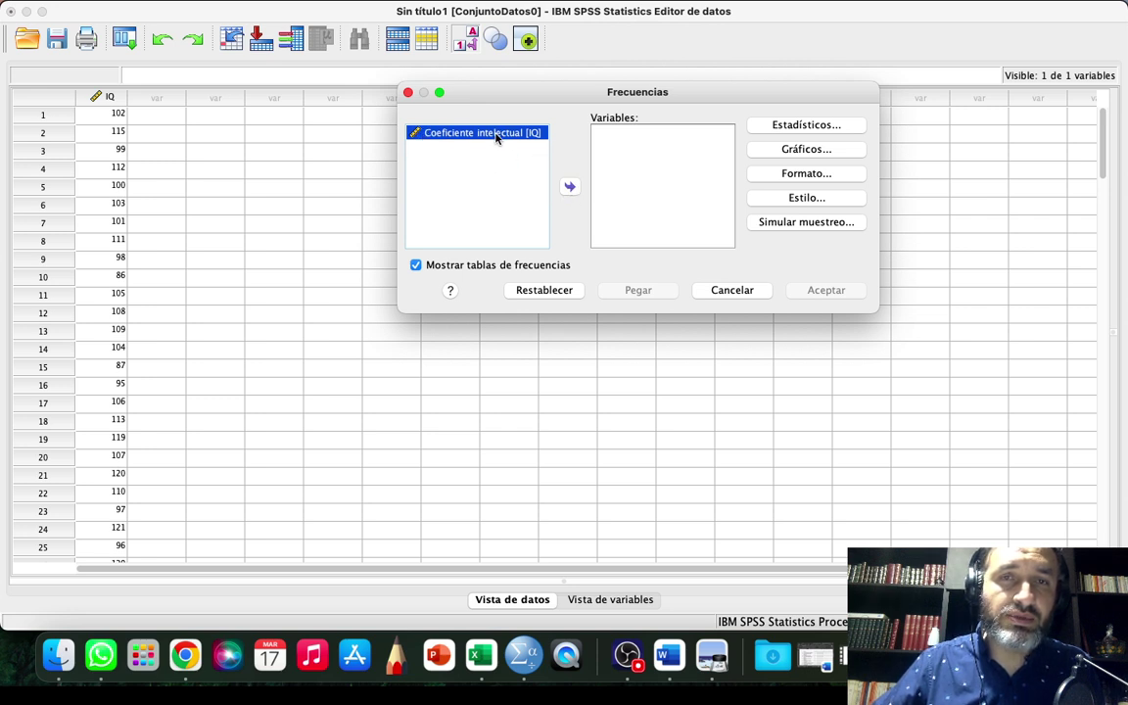
{"action": "left_click", "coordinate": [569, 188]}
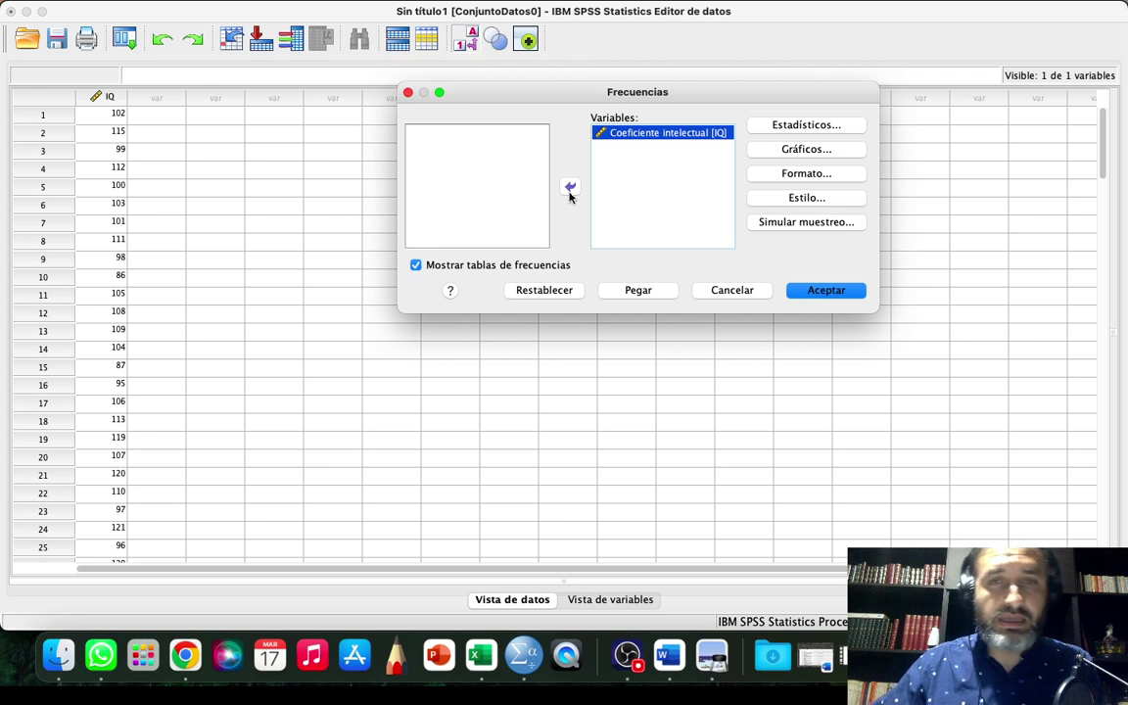
{"action": "left_click", "coordinate": [567, 186]}
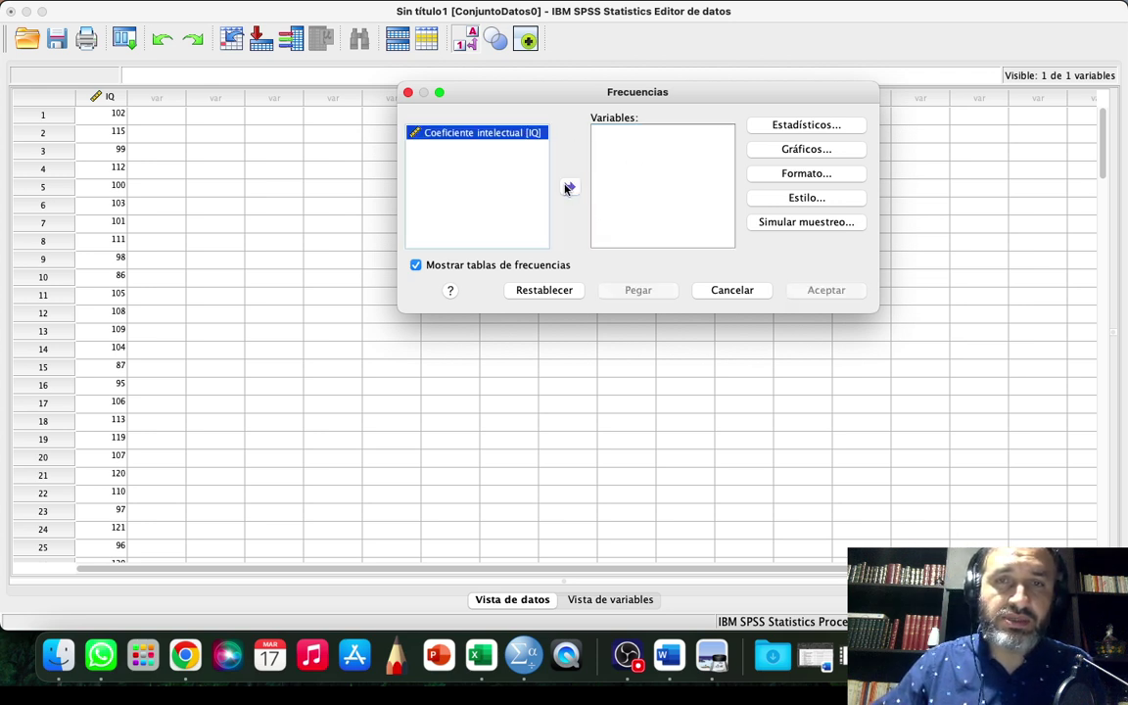
{"action": "left_click", "coordinate": [567, 187]}
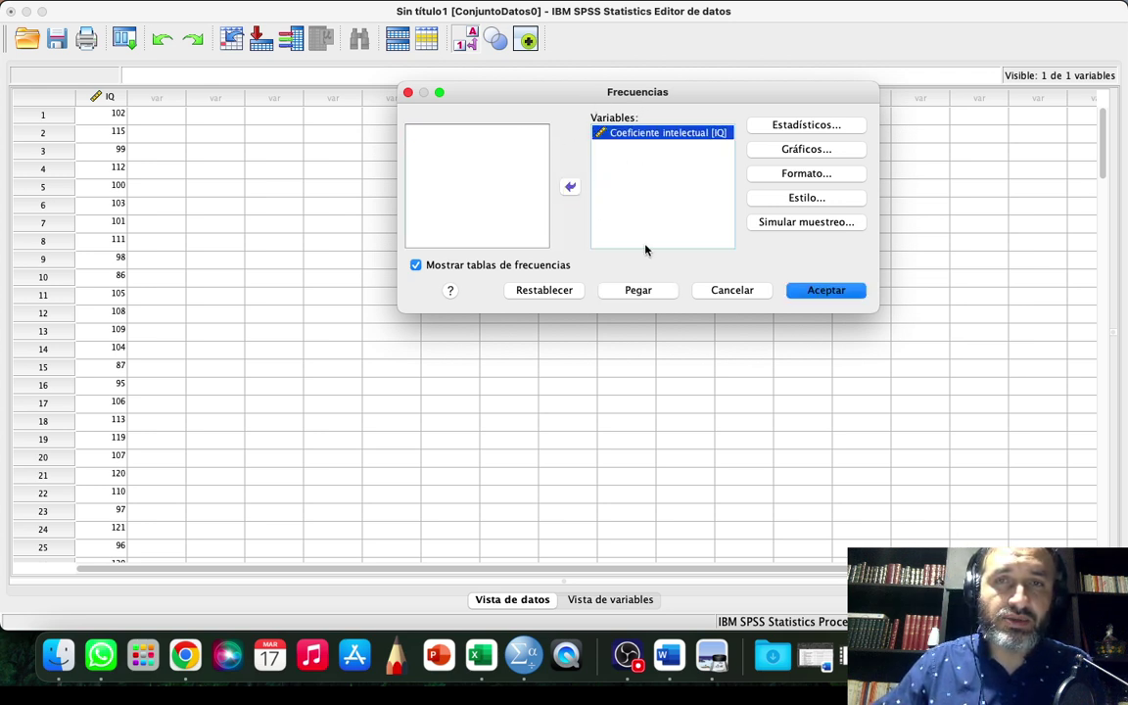
{"action": "left_click", "coordinate": [416, 265]}
{"action": "left_click", "coordinate": [416, 265]}
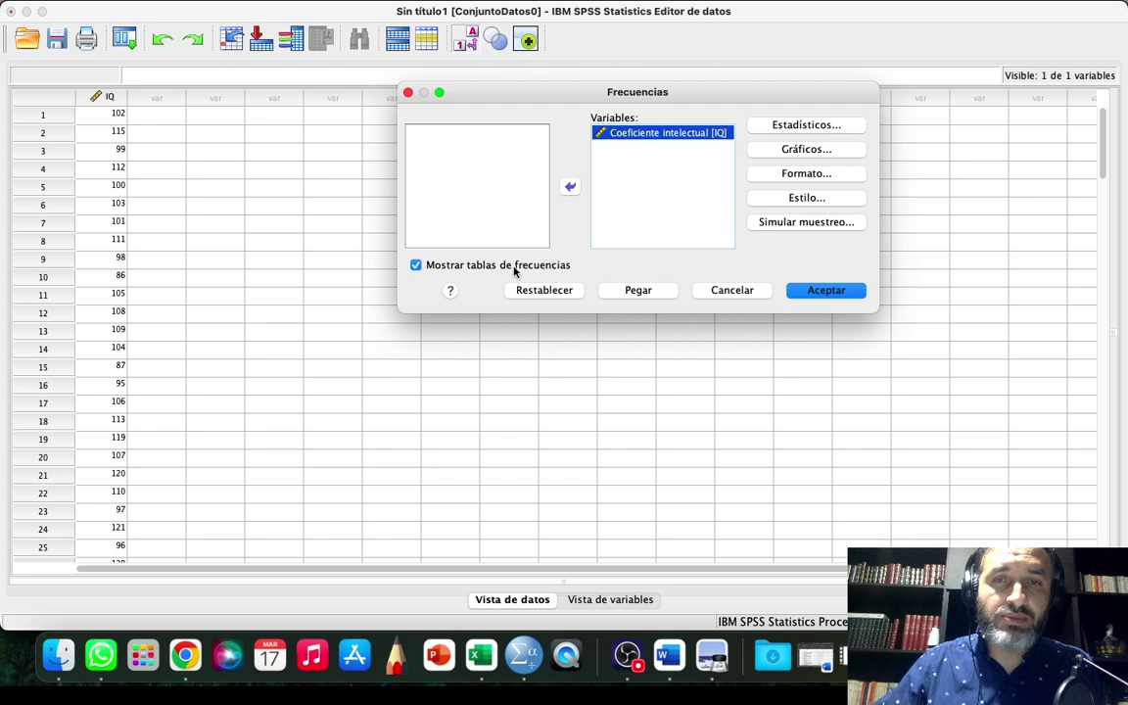
{"action": "left_click", "coordinate": [825, 291]}
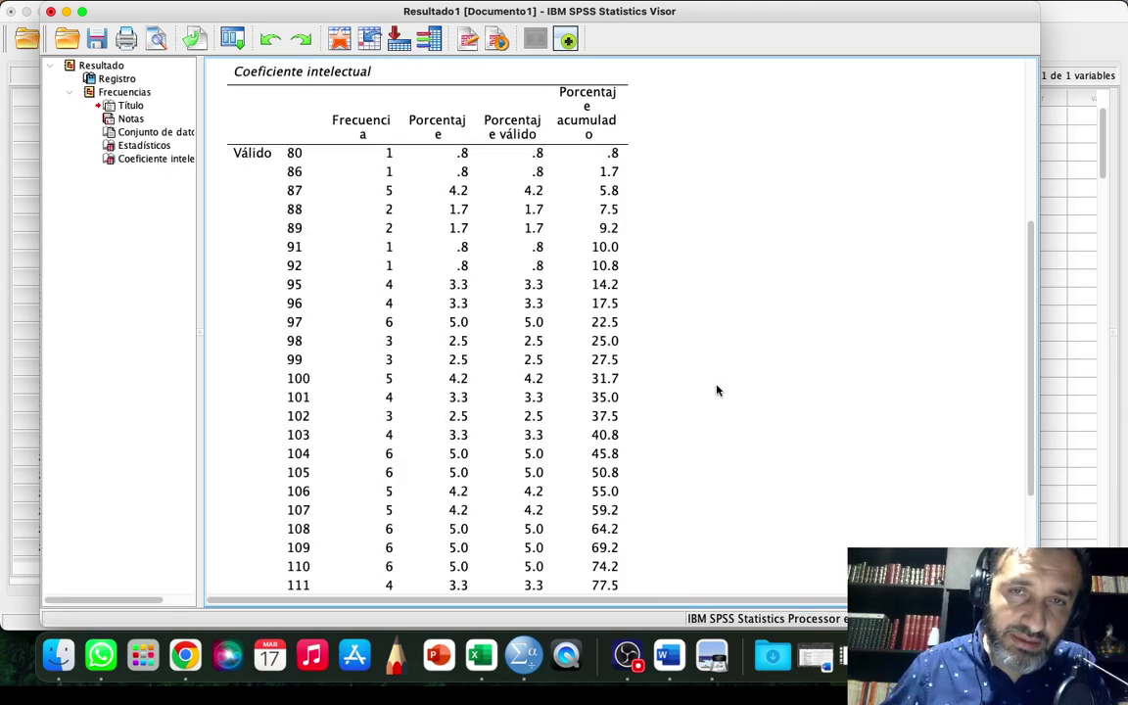
- Examine the Coeficiente intelectual frequency table in the output, from its first score to the total row
{"action": "scroll", "coordinate": [717, 392], "scroll_direction": "down", "scroll_amount": 5}
{"action": "left_click", "coordinate": [389, 222]}
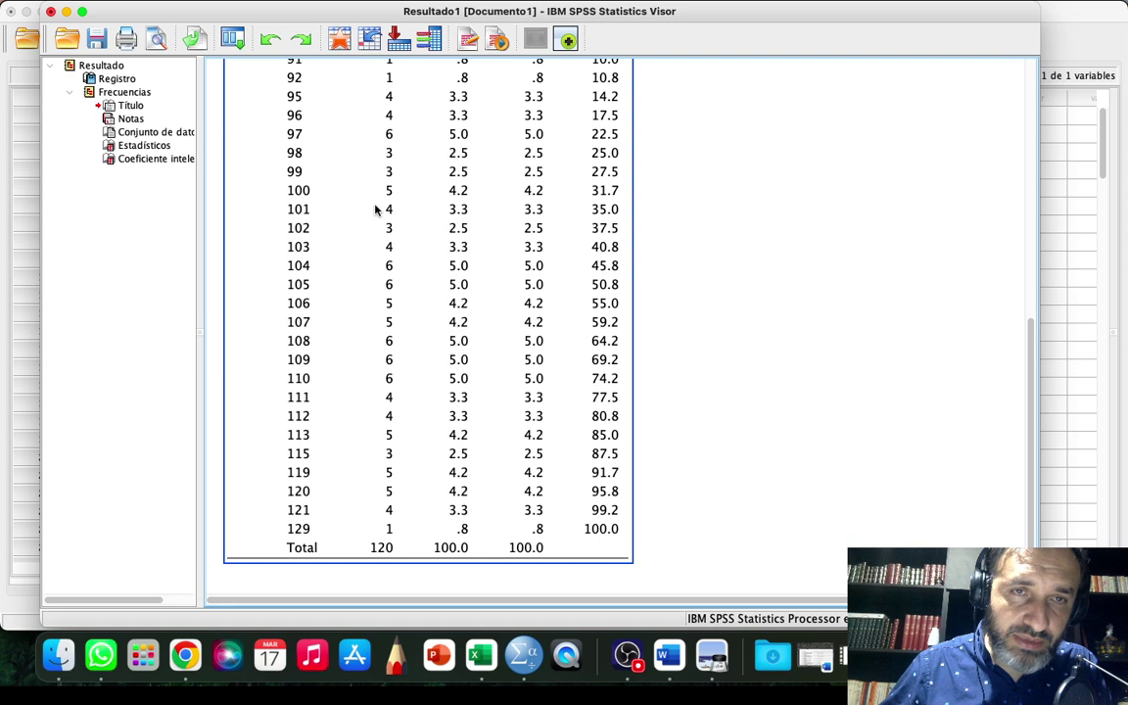
{"action": "scroll", "coordinate": [353, 195], "scroll_direction": "up", "scroll_amount": 10}
{"action": "scroll", "coordinate": [372, 372], "scroll_direction": "down", "scroll_amount": 4}
{"action": "left_click", "coordinate": [727, 345]}
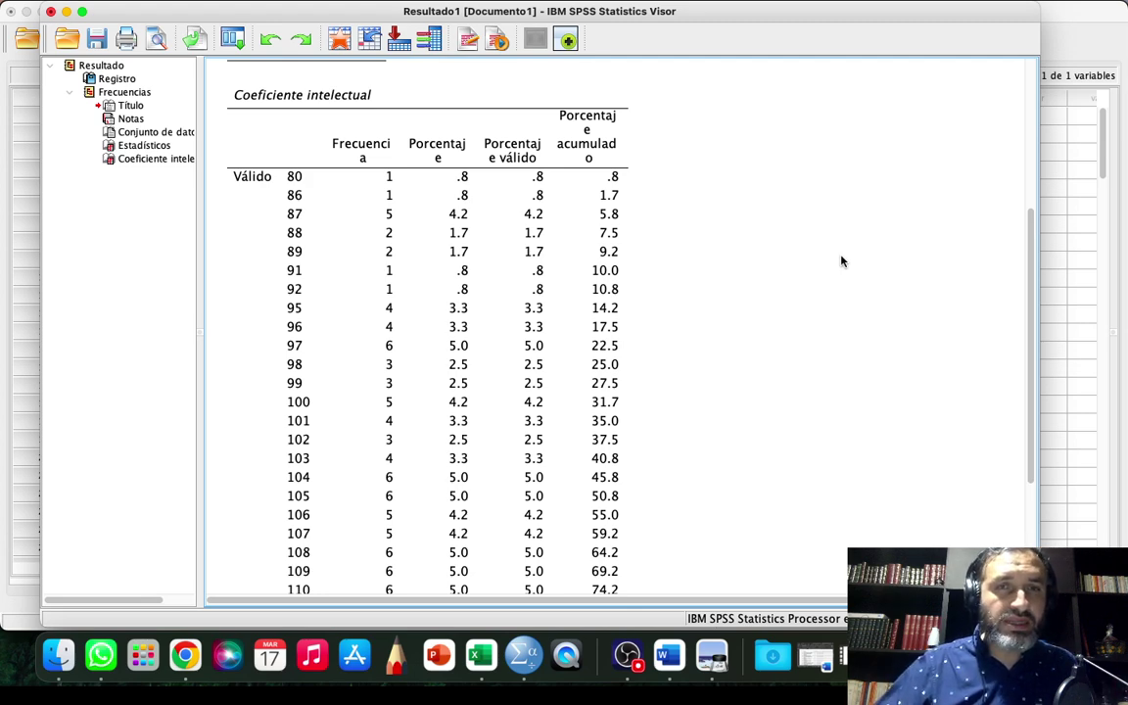
{"action": "scroll", "coordinate": [736, 287], "scroll_direction": "up", "scroll_amount": 5}
{"action": "scroll", "coordinate": [735, 289], "scroll_direction": "down", "scroll_amount": 5}
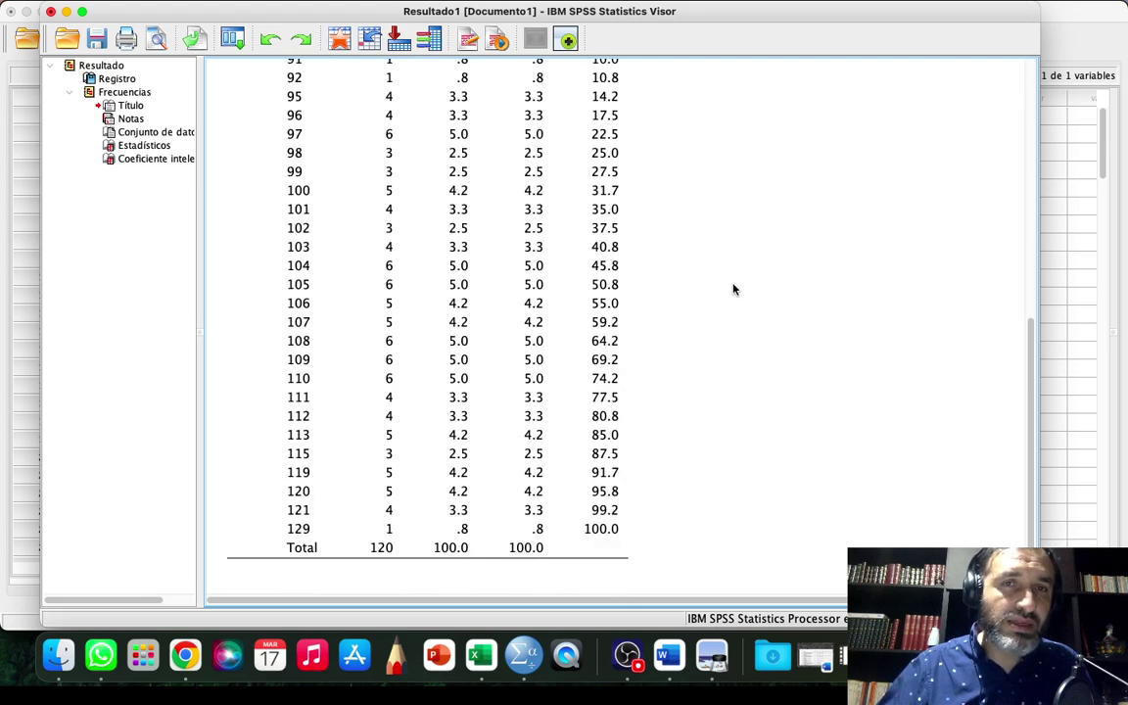
- Review the Coeficiente intelectual output again, comparing the frequency, percentage and cumulative percentage columns across all scores
{"action": "scroll", "coordinate": [735, 290], "scroll_direction": "up", "scroll_amount": 5}
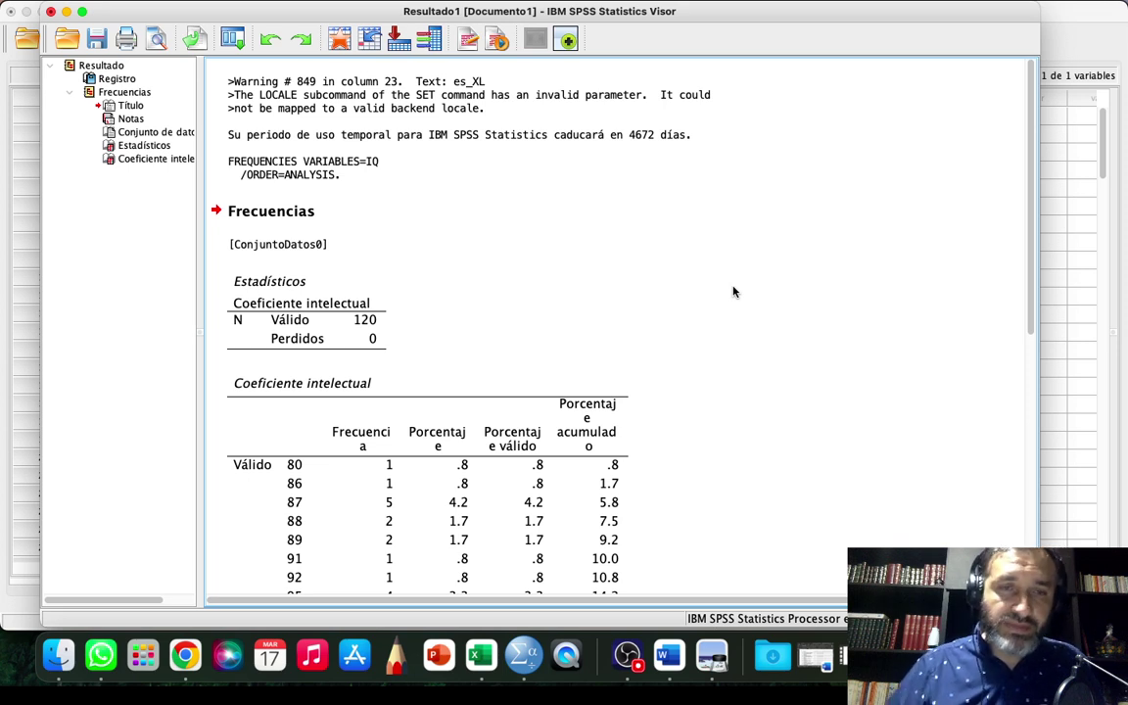
{"action": "scroll", "coordinate": [737, 441], "scroll_direction": "down", "scroll_amount": 5}
{"action": "scroll", "coordinate": [738, 442], "scroll_direction": "down", "scroll_amount": 4}
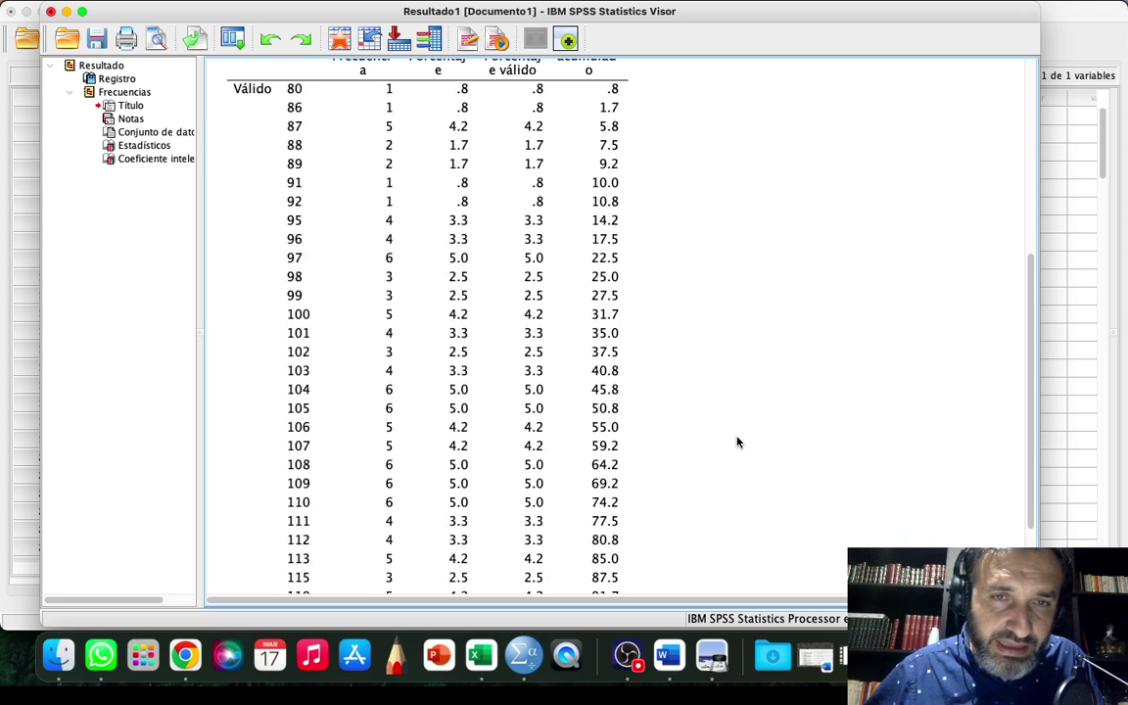
{"action": "scroll", "coordinate": [737, 441], "scroll_direction": "down", "scroll_amount": 6}
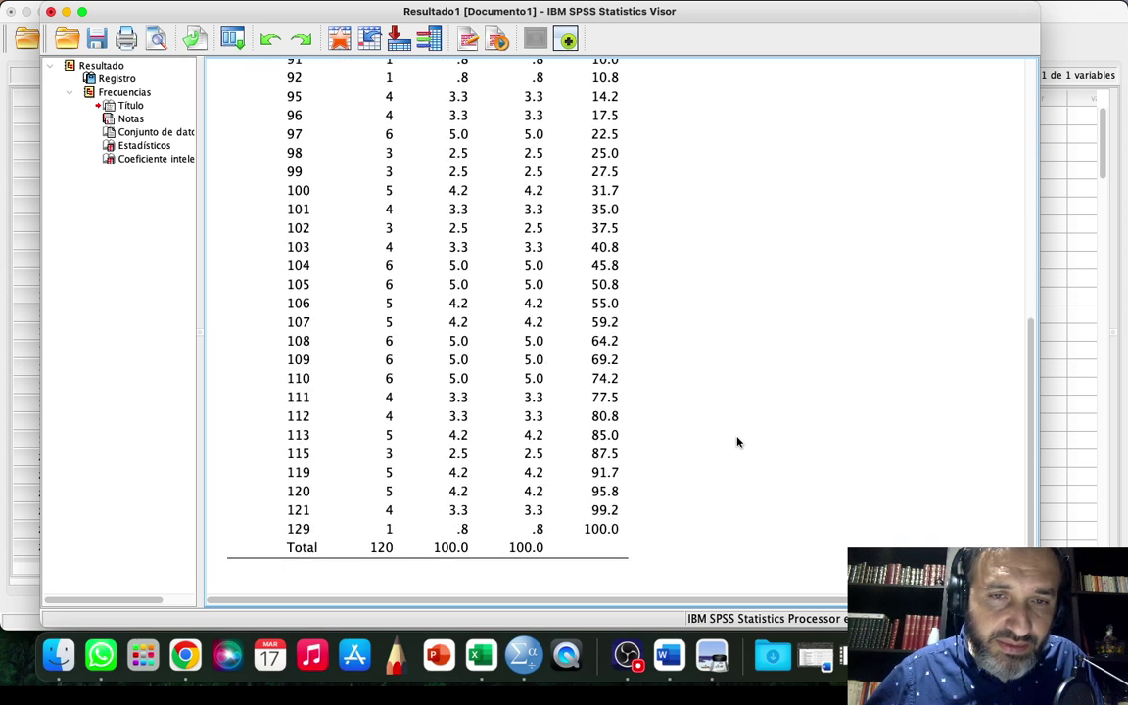
{"action": "scroll", "coordinate": [683, 343], "scroll_direction": "up", "scroll_amount": 6}
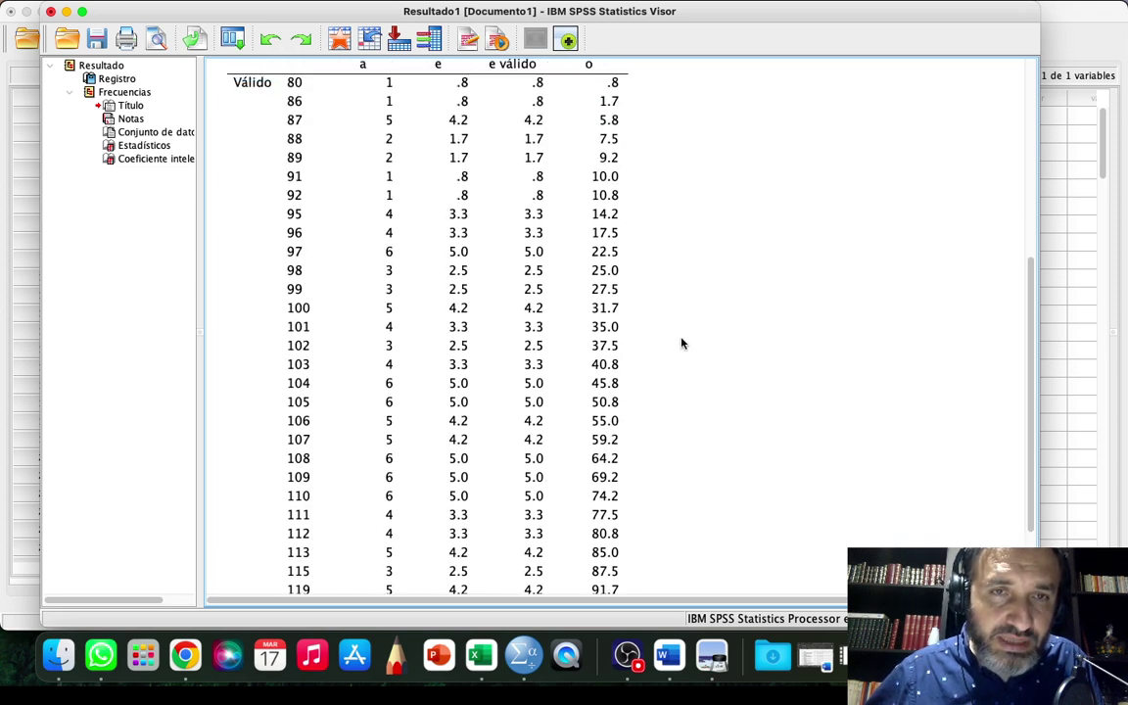
{"action": "scroll", "coordinate": [683, 343], "scroll_direction": "down", "scroll_amount": 6}
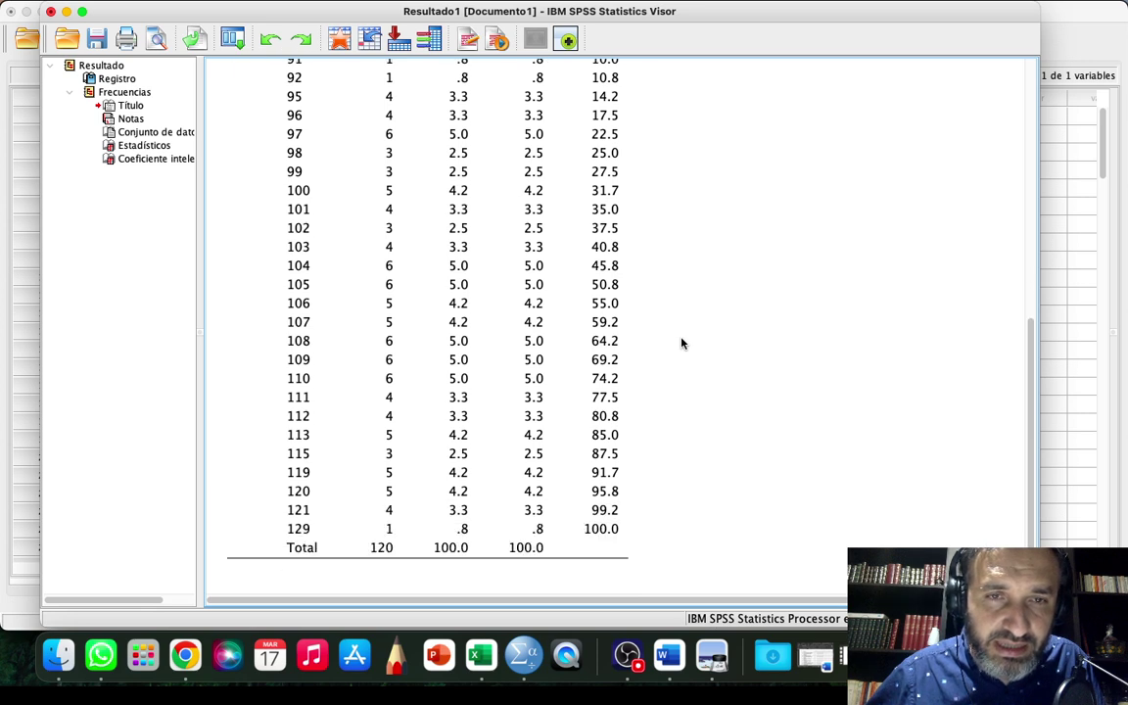
{"action": "left_click", "coordinate": [403, 257]}
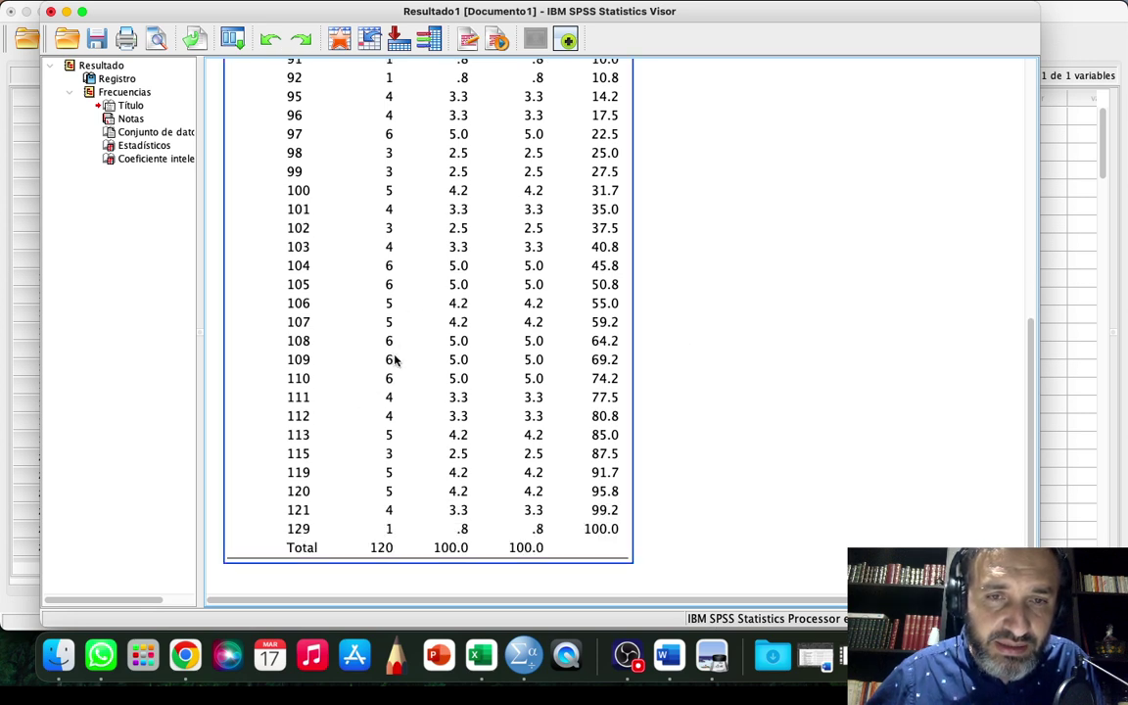
{"action": "scroll", "coordinate": [377, 422], "scroll_direction": "up", "scroll_amount": 7}
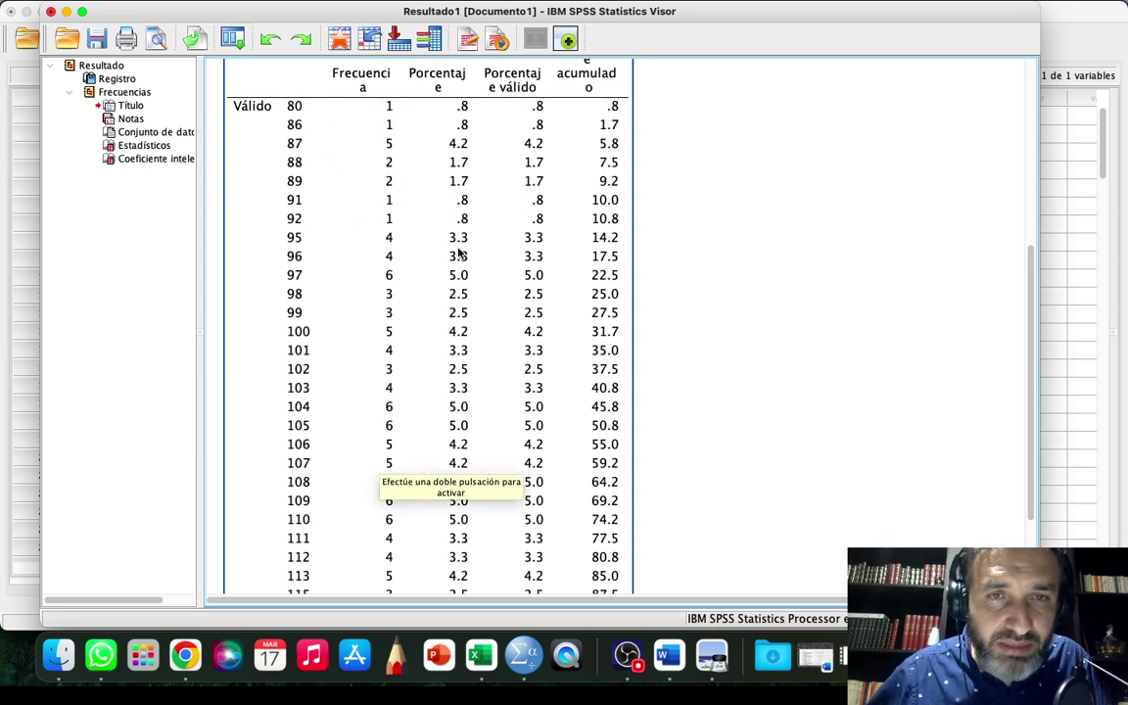
{"action": "scroll", "coordinate": [647, 404], "scroll_direction": "down", "scroll_amount": 5}
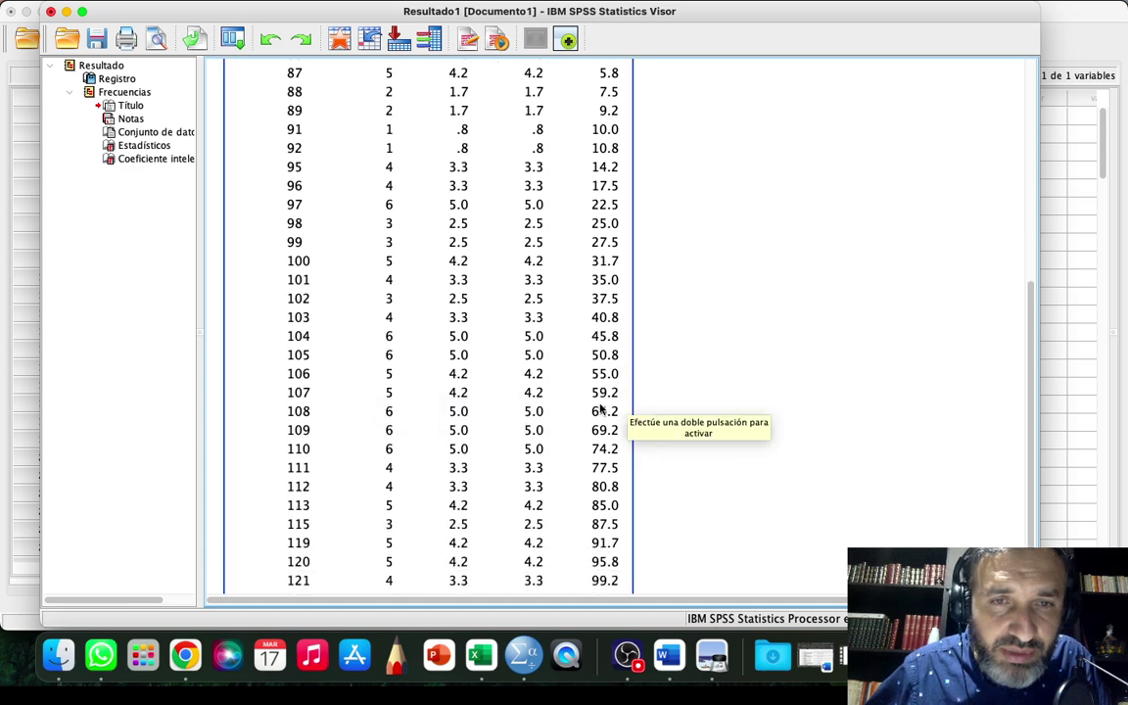
{"action": "scroll", "coordinate": [434, 360], "scroll_direction": "down", "scroll_amount": 3}
{"action": "scroll", "coordinate": [707, 318], "scroll_direction": "up", "scroll_amount": 15}
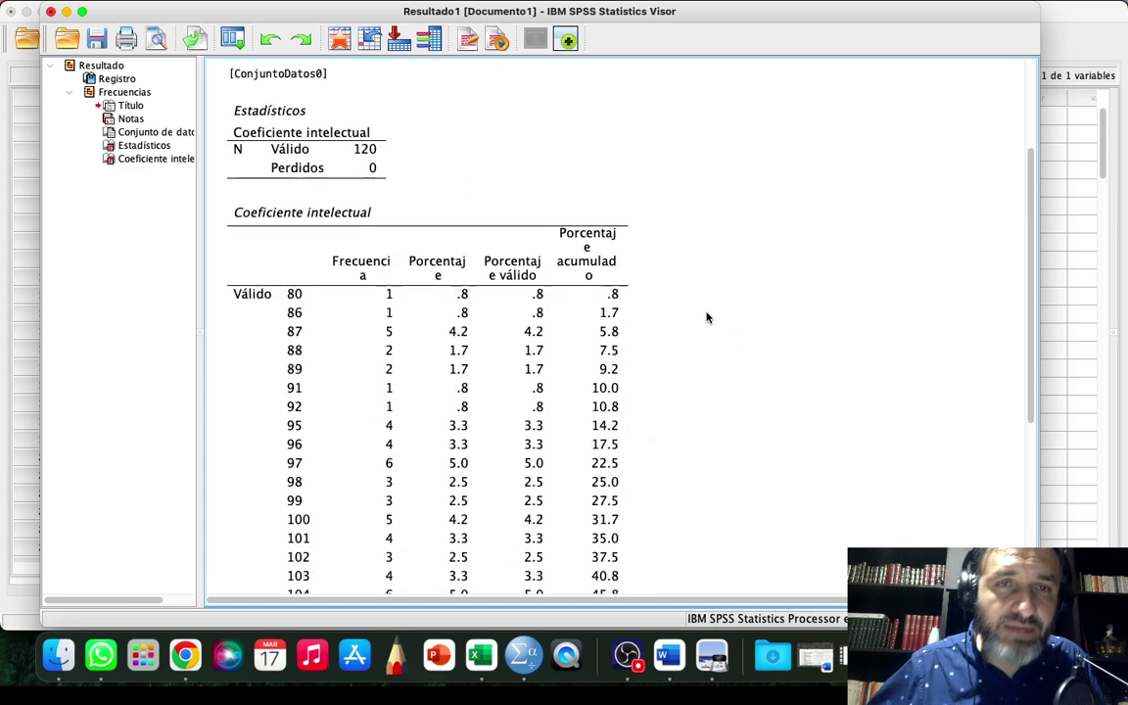
{"action": "scroll", "coordinate": [707, 317], "scroll_direction": "up", "scroll_amount": 5}
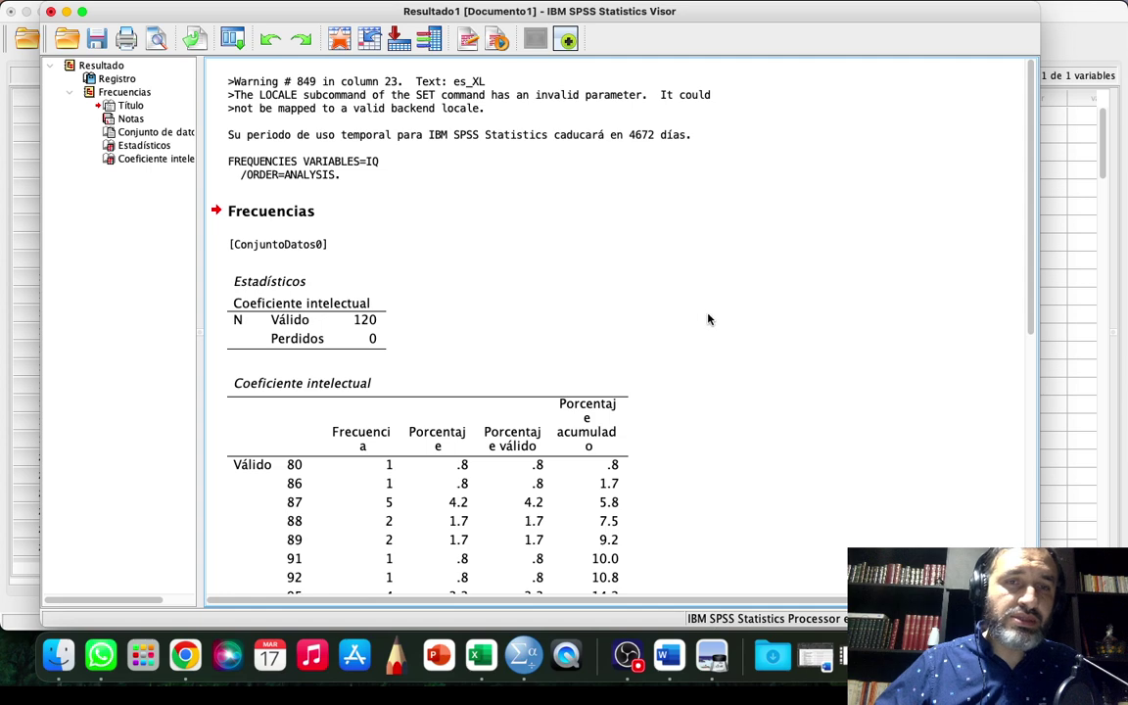
{"action": "scroll", "coordinate": [755, 358], "scroll_direction": "down", "scroll_amount": 14}
{"action": "scroll", "coordinate": [763, 357], "scroll_direction": "up", "scroll_amount": 4}
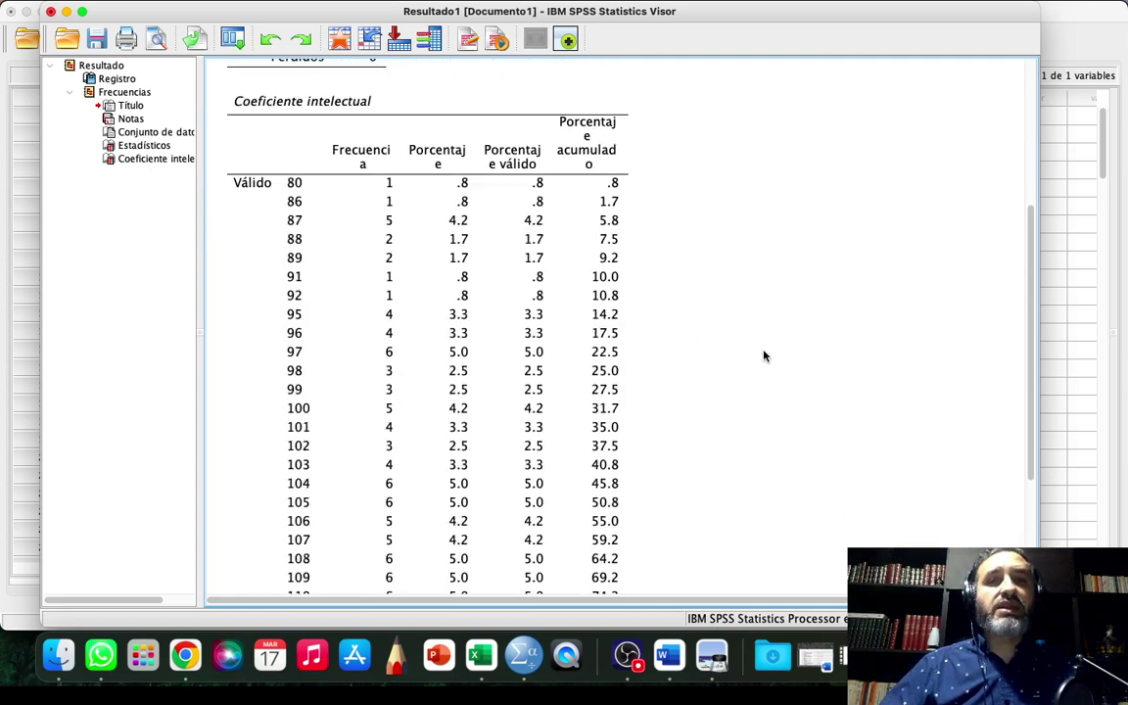
{"action": "scroll", "coordinate": [765, 357], "scroll_direction": "up", "scroll_amount": 3}
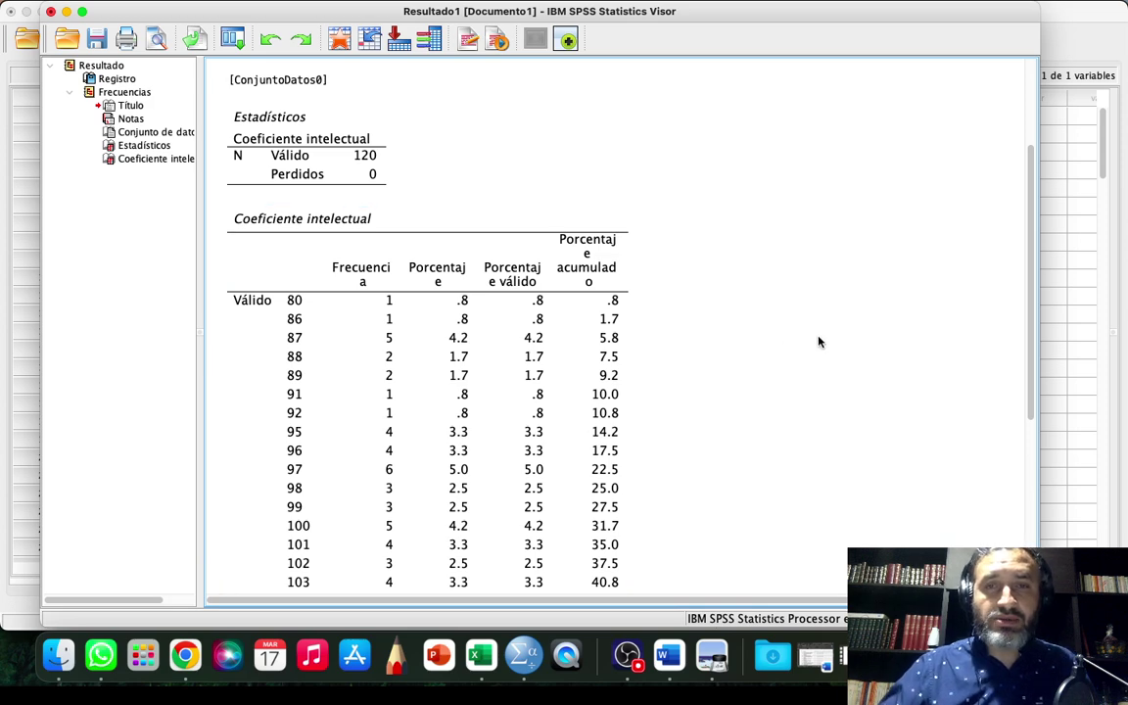
{"action": "scroll", "coordinate": [802, 405], "scroll_direction": "down", "scroll_amount": 2}
{"action": "scroll", "coordinate": [798, 402], "scroll_direction": "down", "scroll_amount": 12}
{"action": "scroll", "coordinate": [710, 406], "scroll_direction": "up", "scroll_amount": 11}
{"action": "scroll", "coordinate": [693, 384], "scroll_direction": "down", "scroll_amount": 10}
{"action": "scroll", "coordinate": [691, 385], "scroll_direction": "down", "scroll_amount": 1}
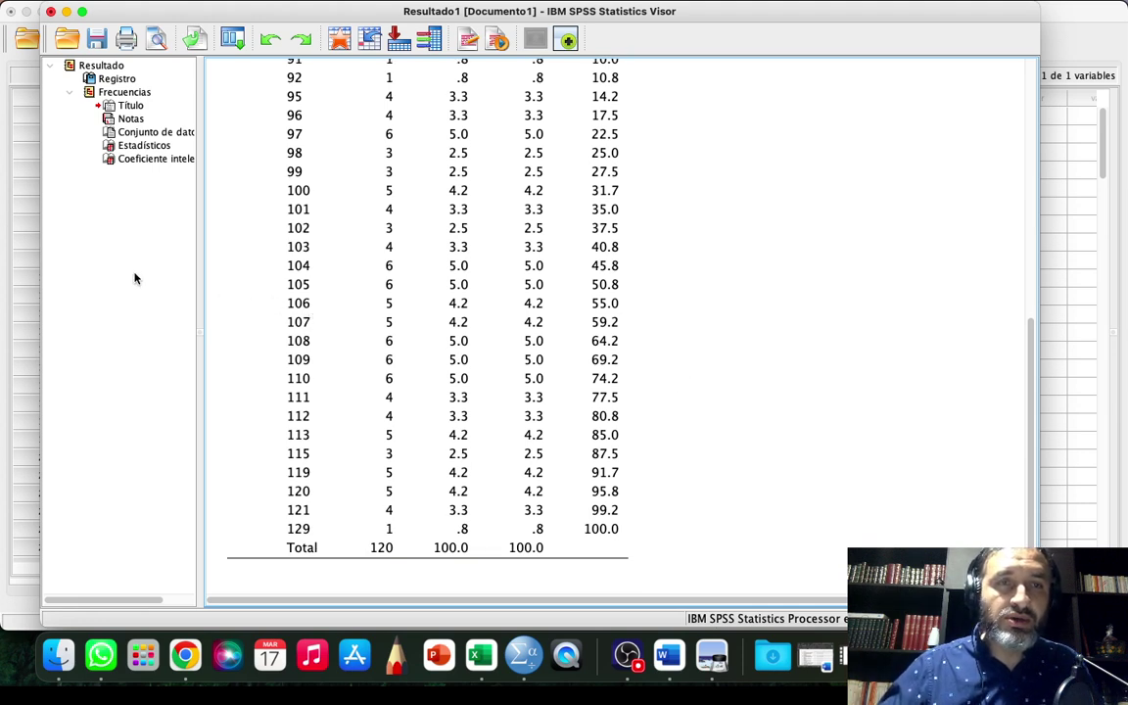
{"action": "scroll", "coordinate": [339, 213], "scroll_direction": "up", "scroll_amount": 16}
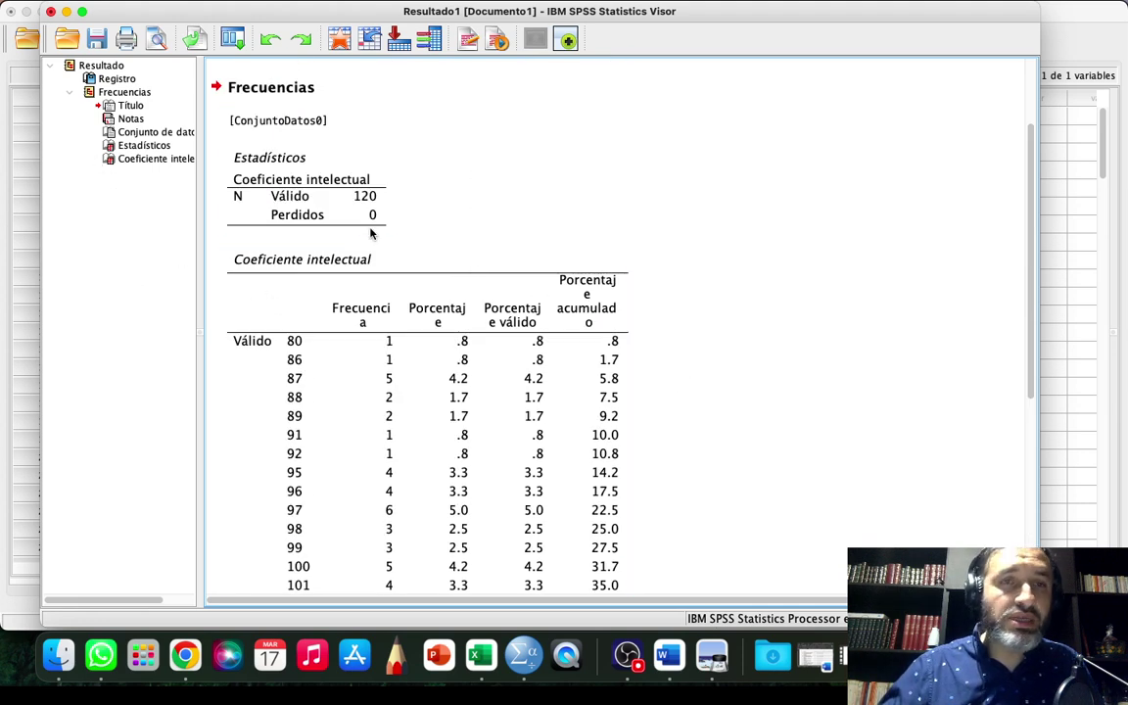
- Delete the entire Resultado output, including the Registro log and the Frecuencias results
{"action": "left_click", "coordinate": [88, 93]}
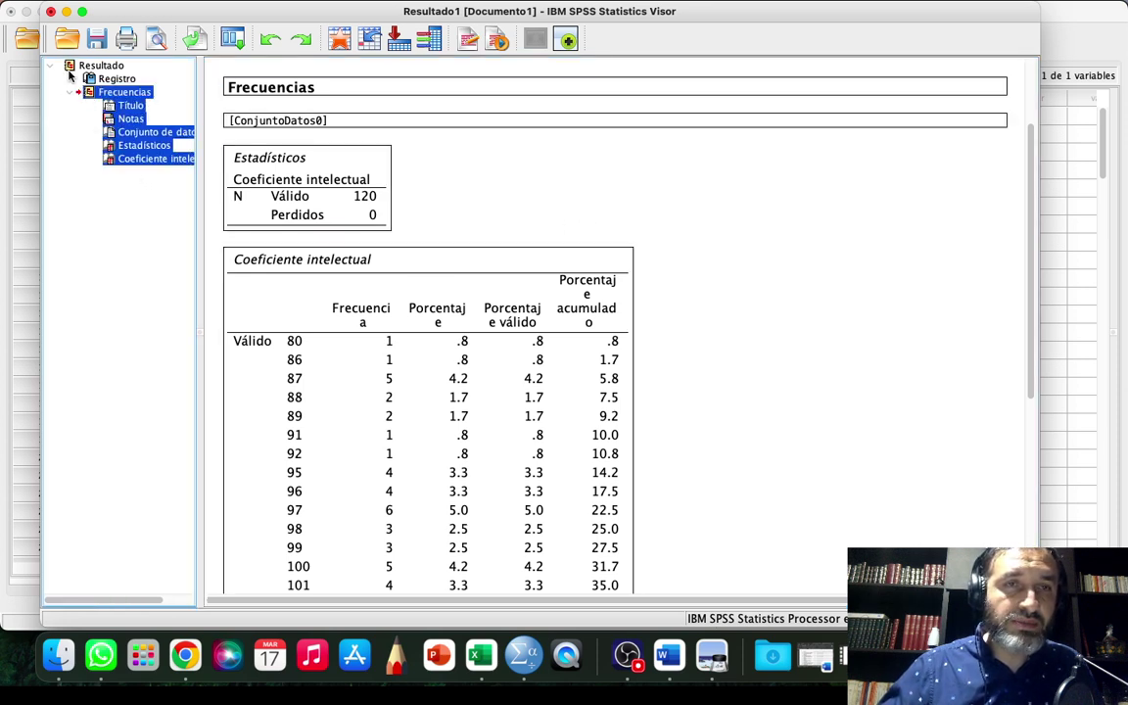
{"action": "left_click", "coordinate": [68, 68]}
{"action": "key", "text": "Delete"}
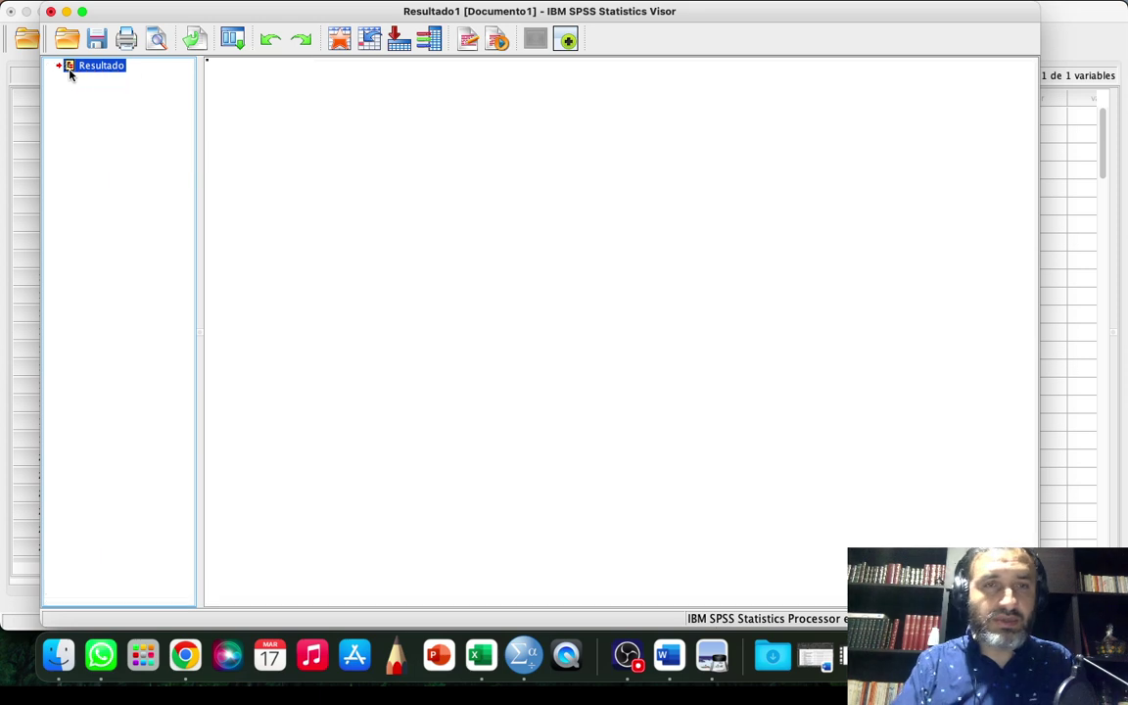
- Run the Frecuencias analysis on Coeficiente intelectual [IQ] from the data editor, adding pie charts with values shown as percentages
{"action": "left_click", "coordinate": [1076, 39]}
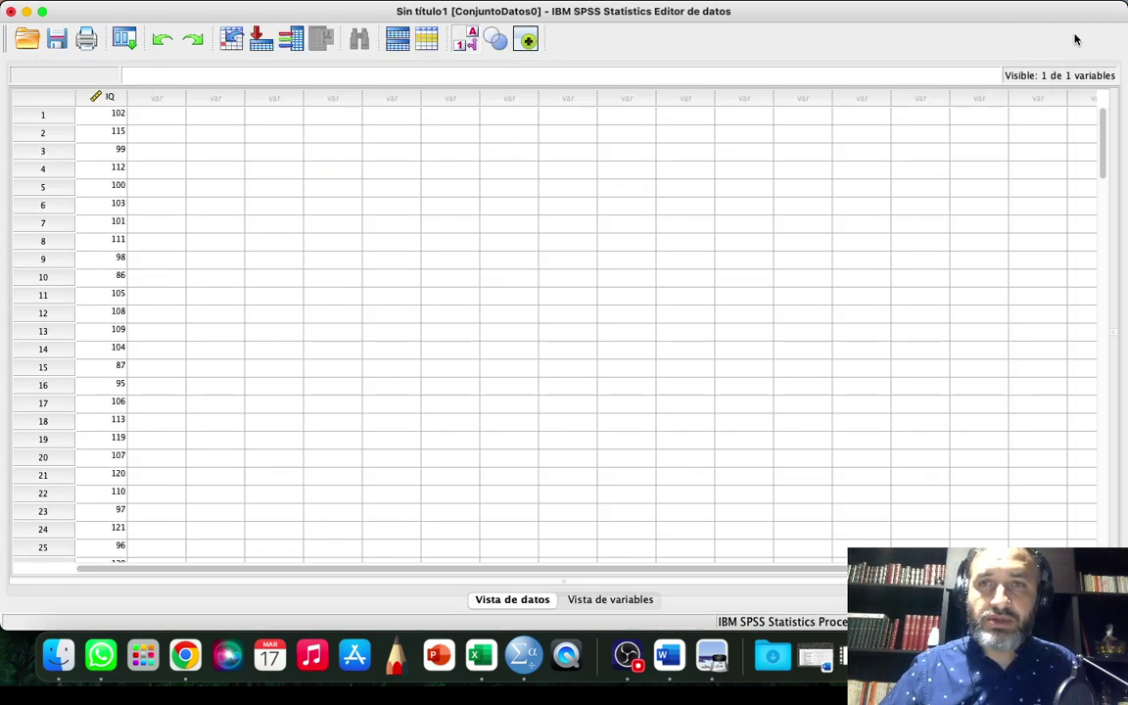
{"action": "left_click", "coordinate": [364, 2]}
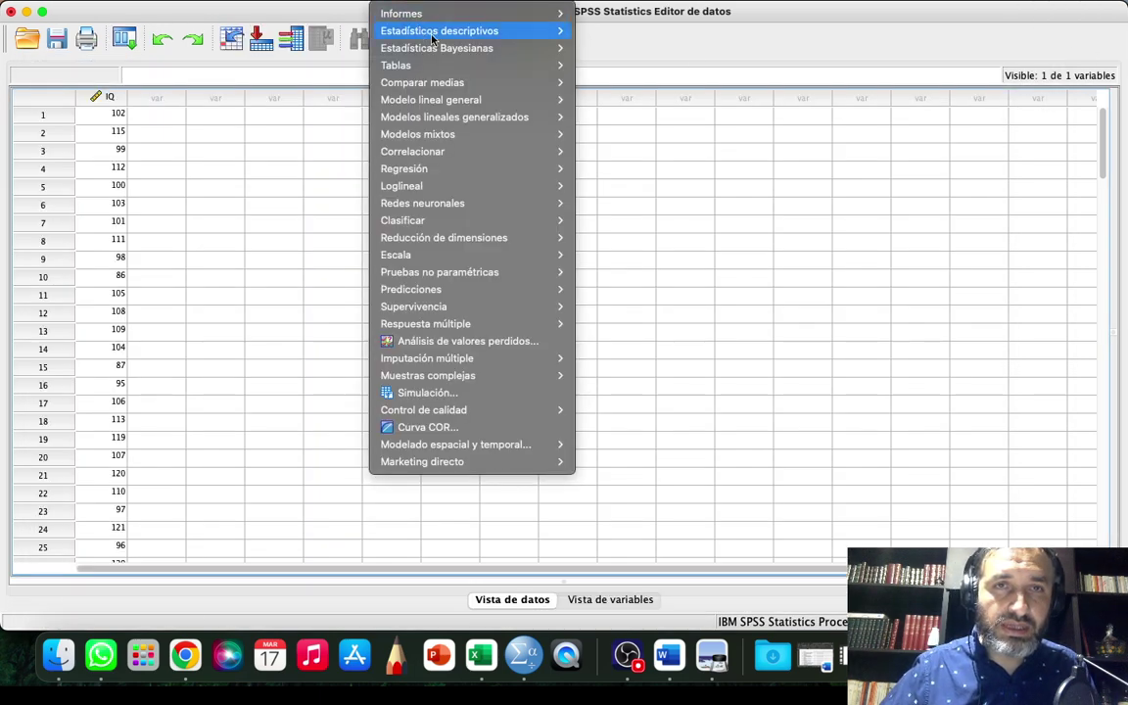
{"action": "mouse_move", "coordinate": [442, 32]}
{"action": "left_click", "coordinate": [632, 30]}
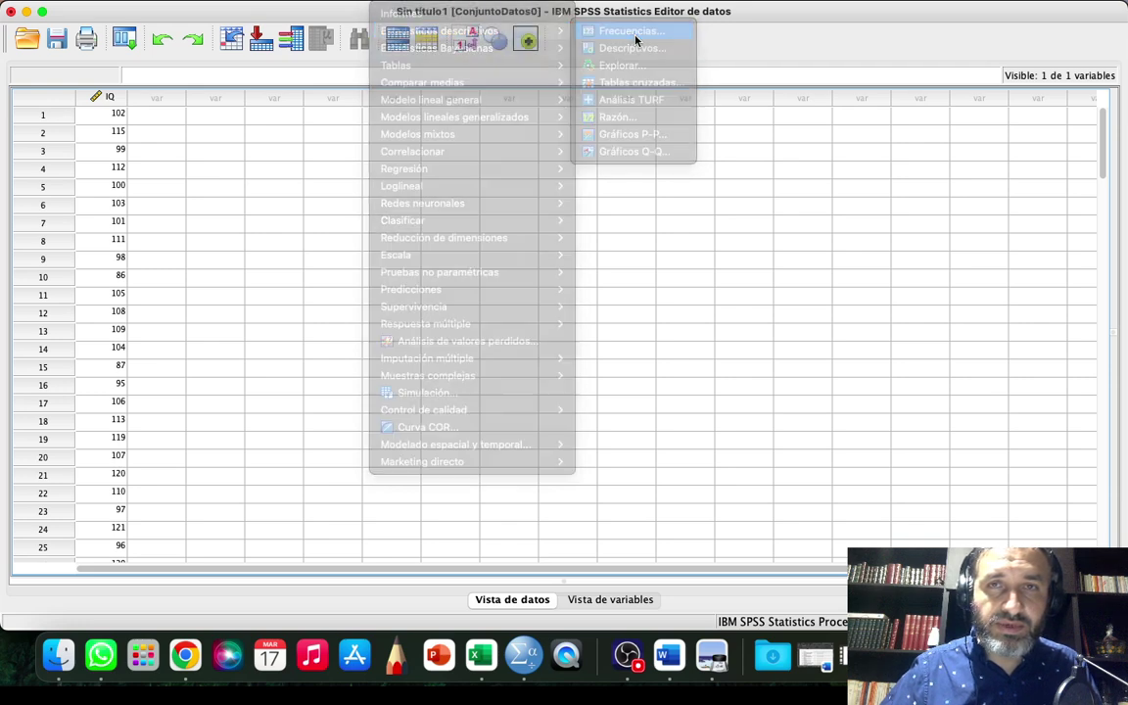
{"action": "left_click", "coordinate": [833, 150]}
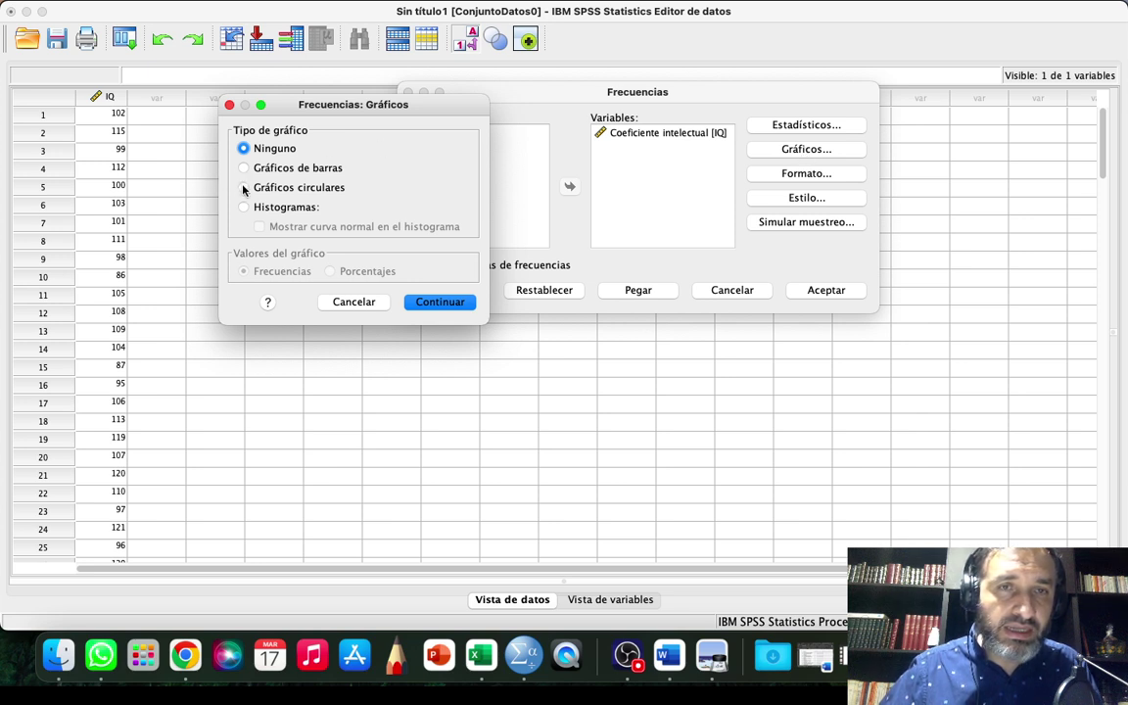
{"action": "left_click", "coordinate": [243, 188]}
{"action": "left_click", "coordinate": [331, 273]}
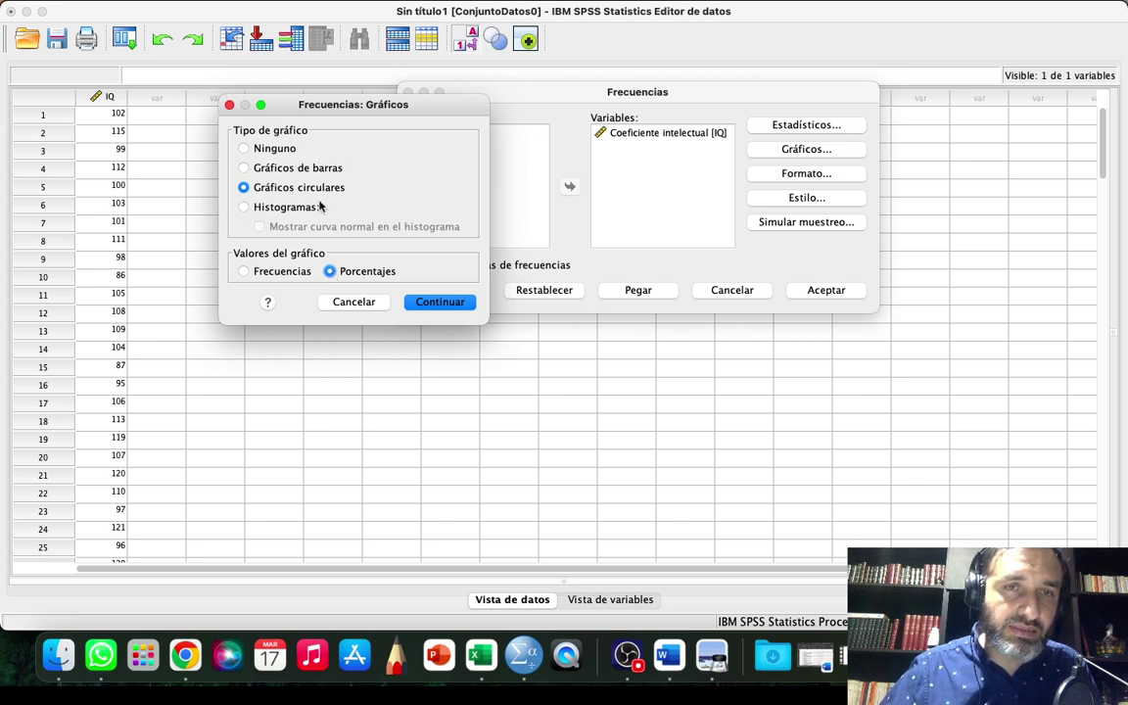
{"action": "left_click", "coordinate": [432, 304]}
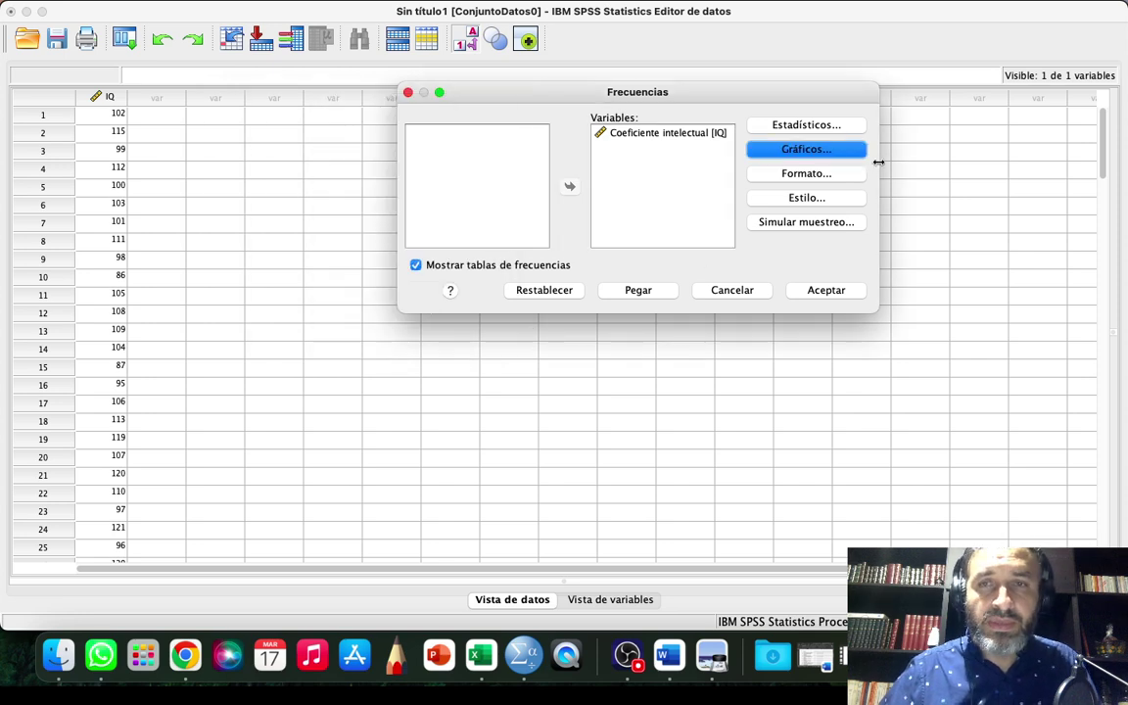
{"action": "left_click", "coordinate": [826, 291]}
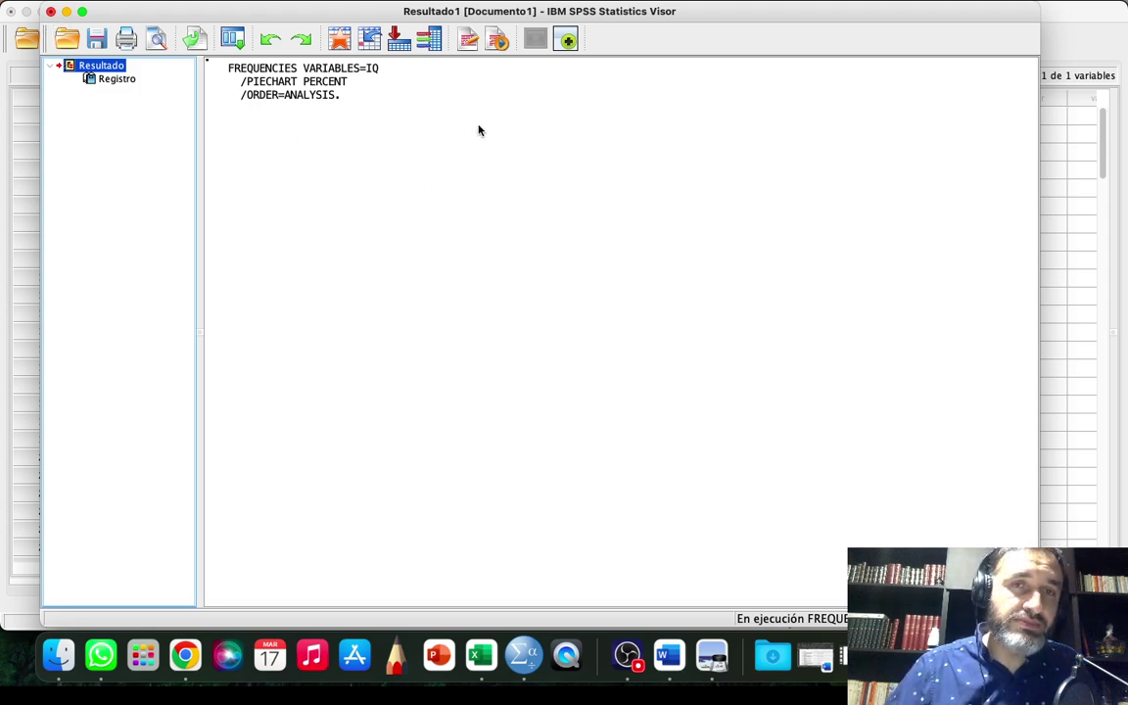
- Examine the new Frecuencias output, comparing the frequency table with the Coeficiente intelectual pie chart and its legend
{"action": "scroll", "coordinate": [688, 398], "scroll_direction": "down", "scroll_amount": 5}
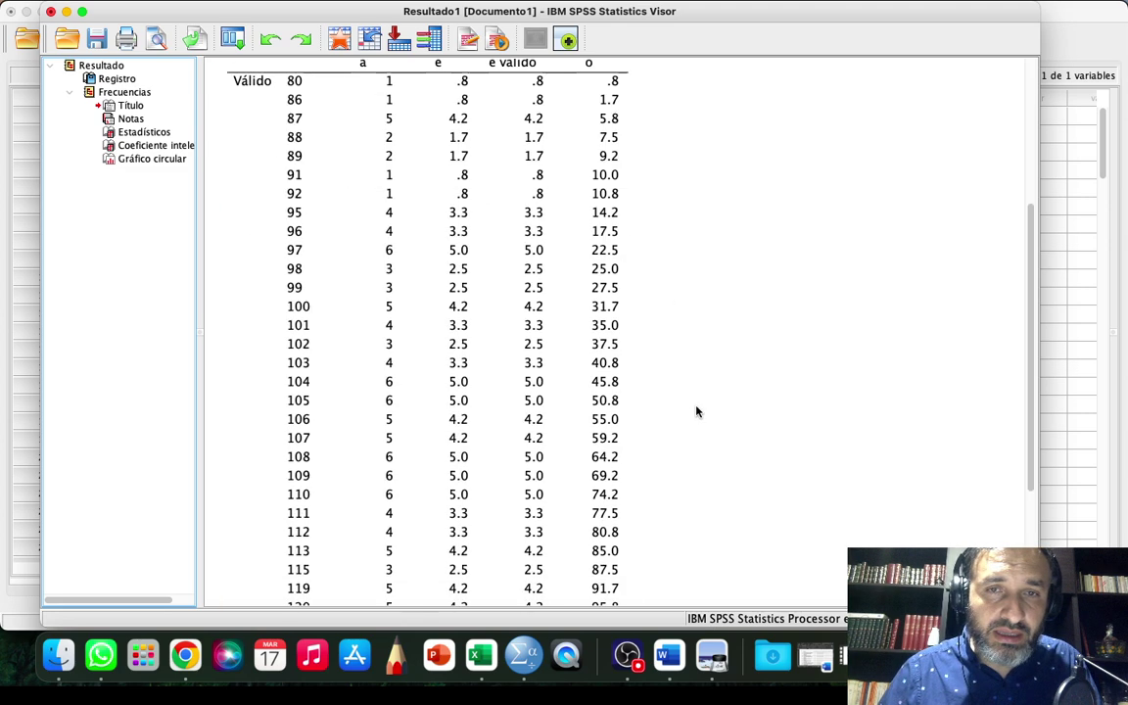
{"action": "scroll", "coordinate": [696, 411], "scroll_direction": "down", "scroll_amount": 4}
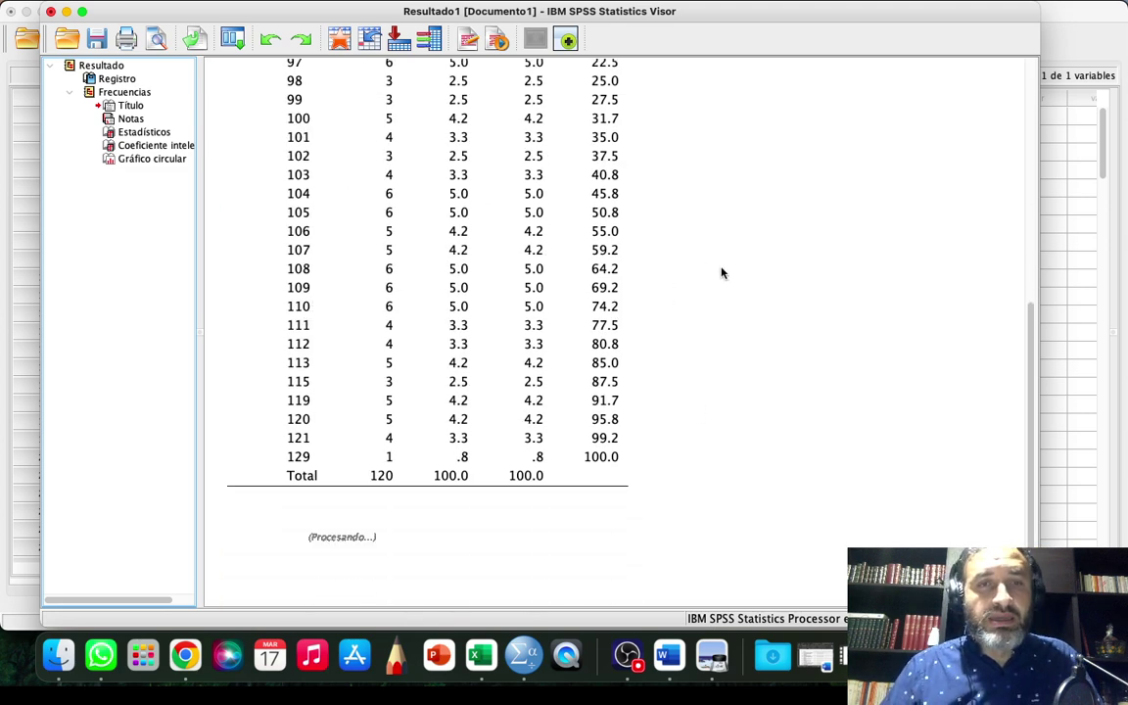
{"action": "scroll", "coordinate": [695, 330], "scroll_direction": "up", "scroll_amount": 8}
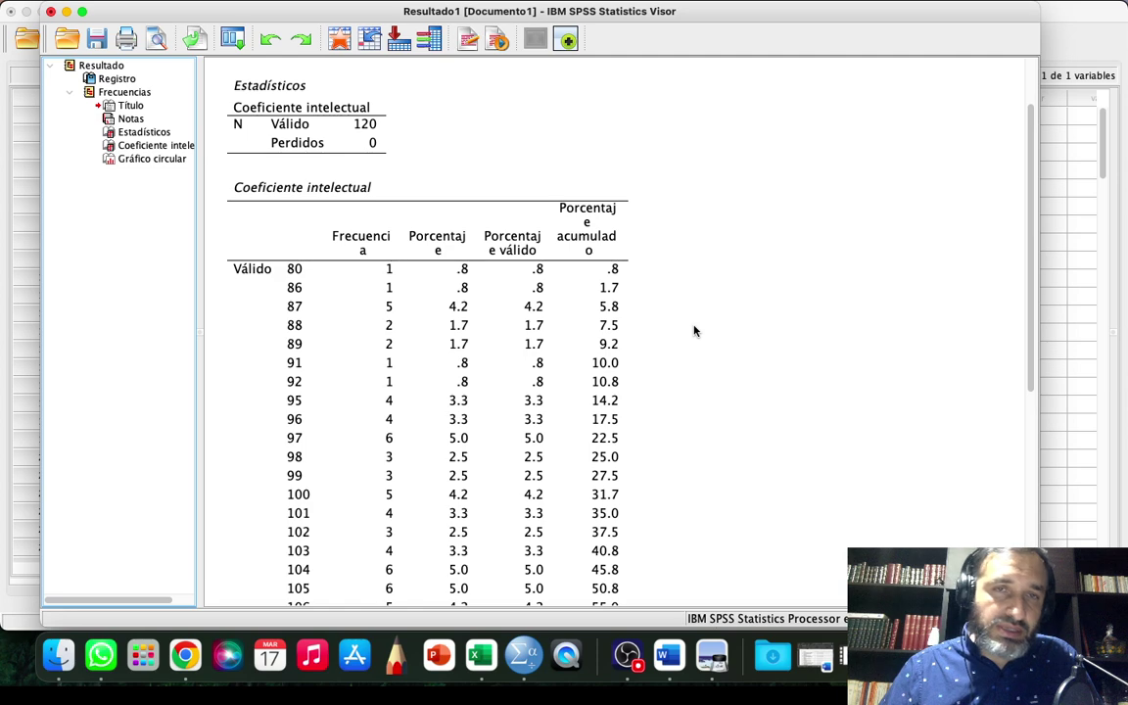
{"action": "scroll", "coordinate": [722, 369], "scroll_direction": "up", "scroll_amount": 2}
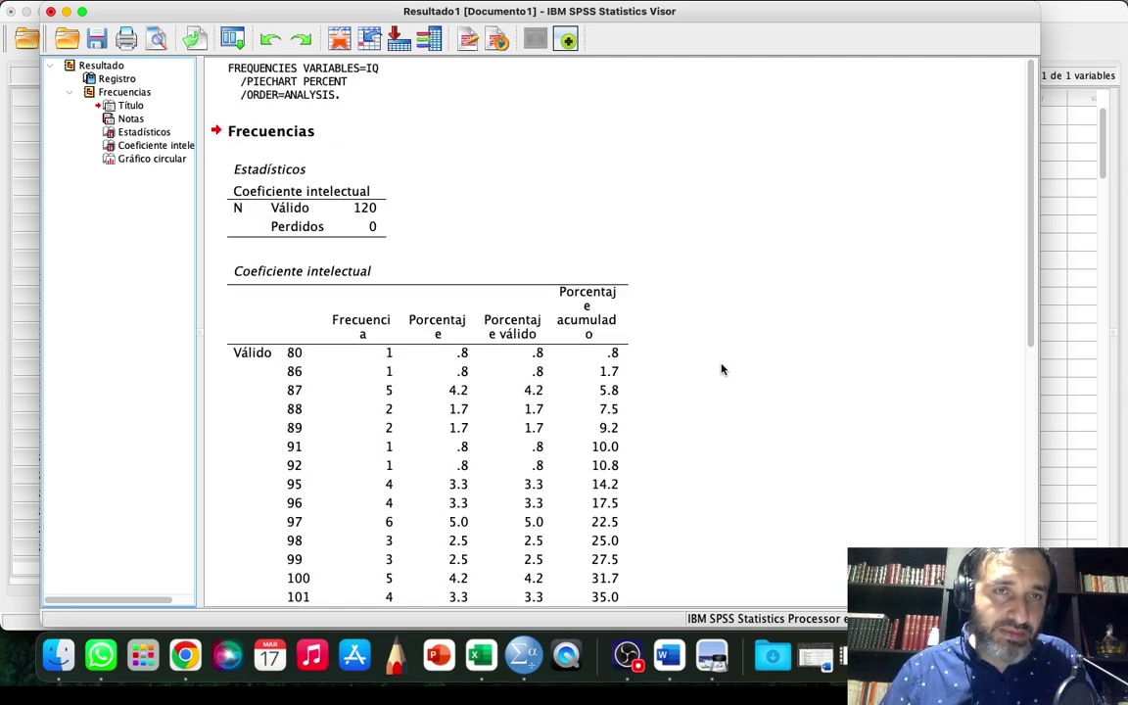
{"action": "scroll", "coordinate": [722, 369], "scroll_direction": "down", "scroll_amount": 10}
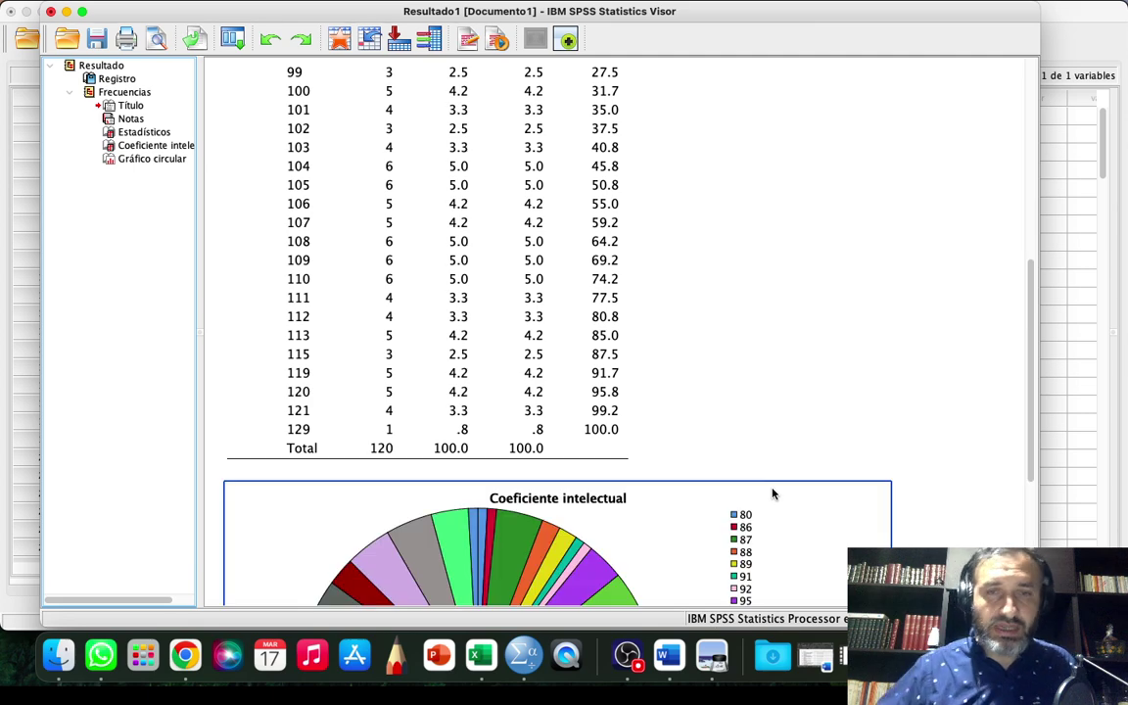
{"action": "scroll", "coordinate": [901, 460], "scroll_direction": "down", "scroll_amount": 6}
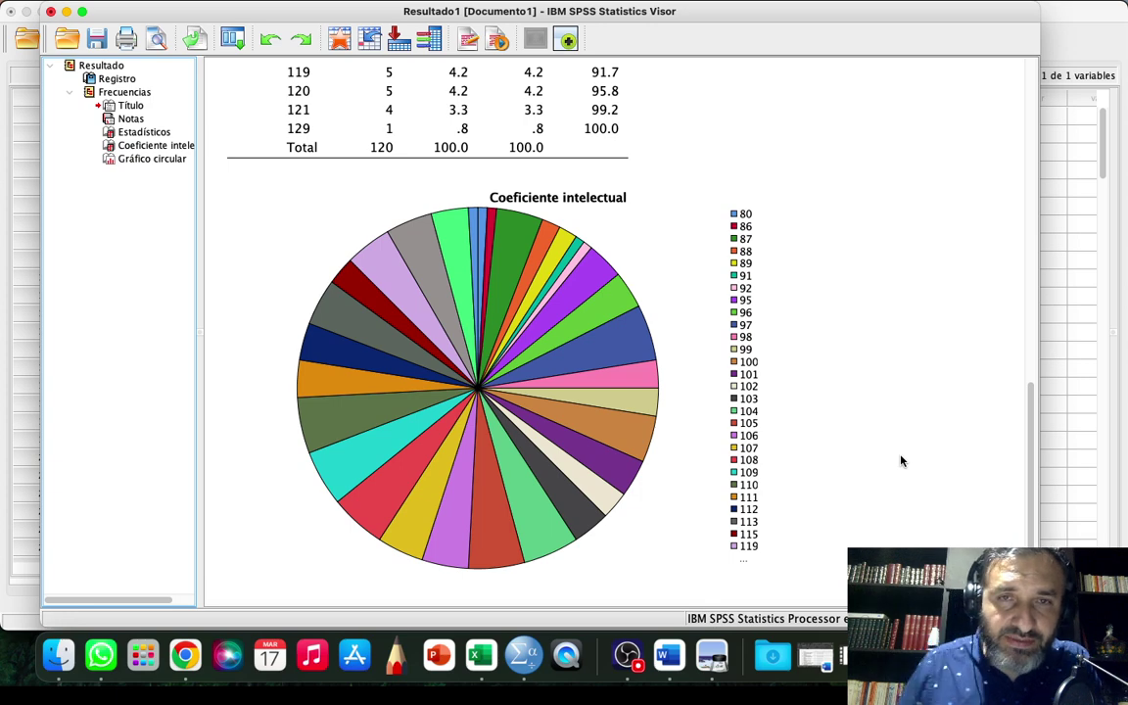
{"action": "left_click", "coordinate": [783, 362]}
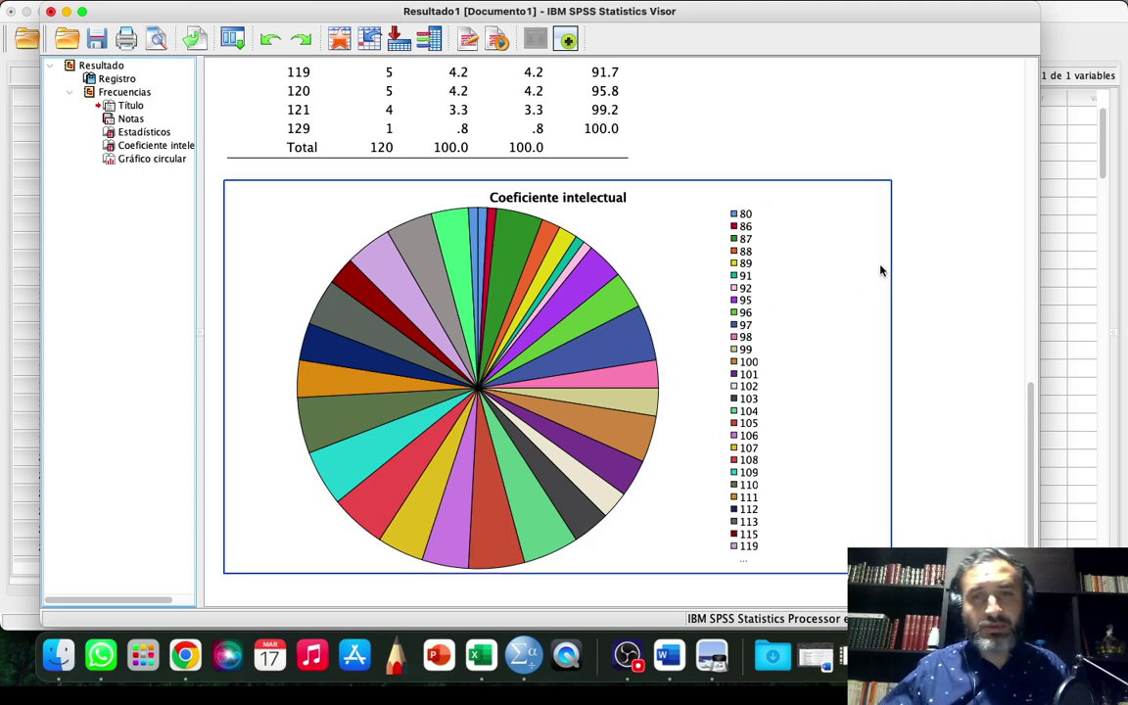
{"action": "scroll", "coordinate": [881, 272], "scroll_direction": "up", "scroll_amount": 15}
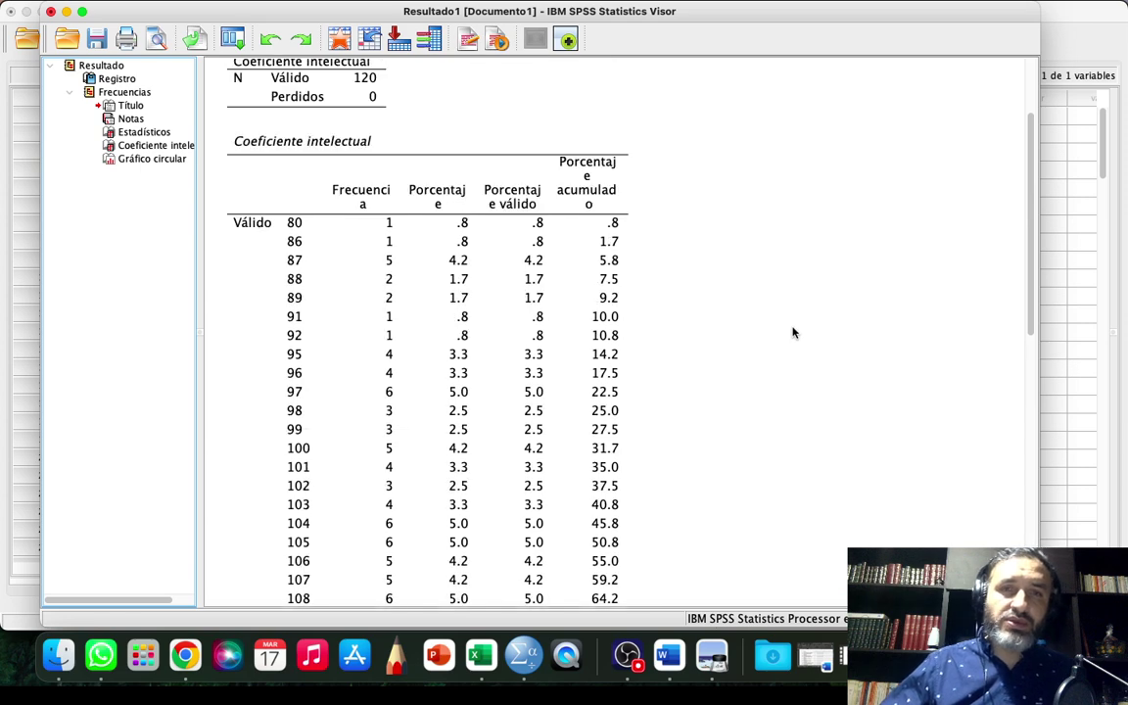
- Switch to the Hoja1 sheet in Excel with the Regla de Sturges notes and discard the stray entry in cell B4
{"action": "left_click", "coordinate": [1056, 334]}
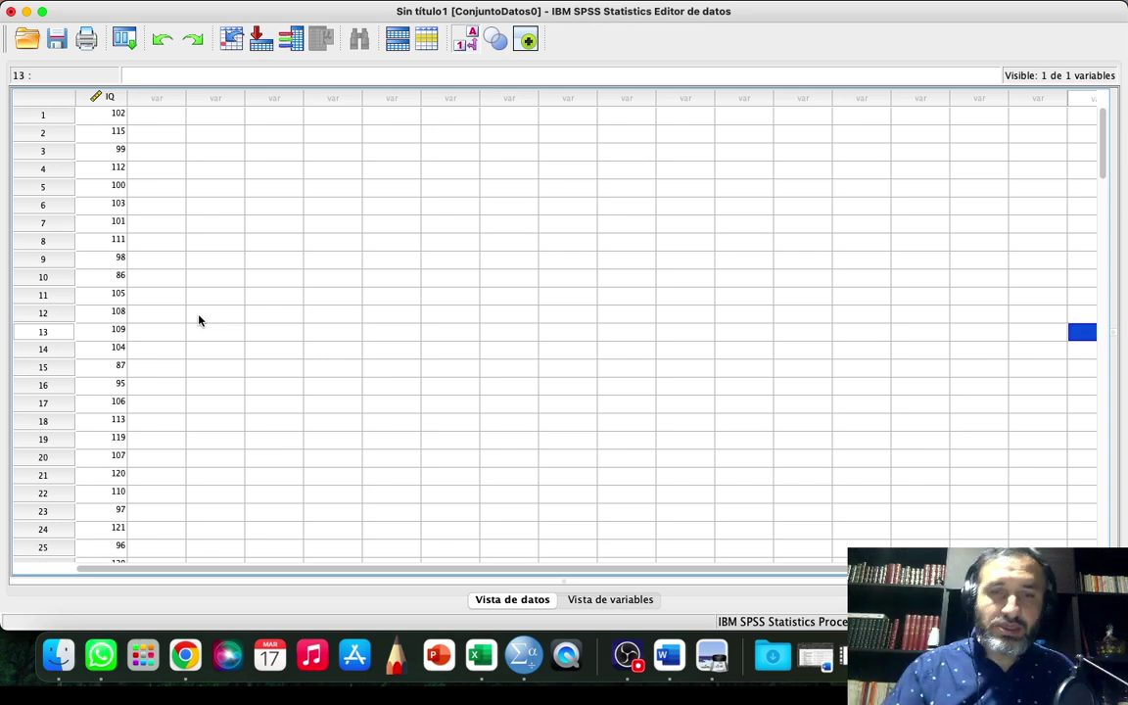
{"action": "left_click", "coordinate": [486, 677]}
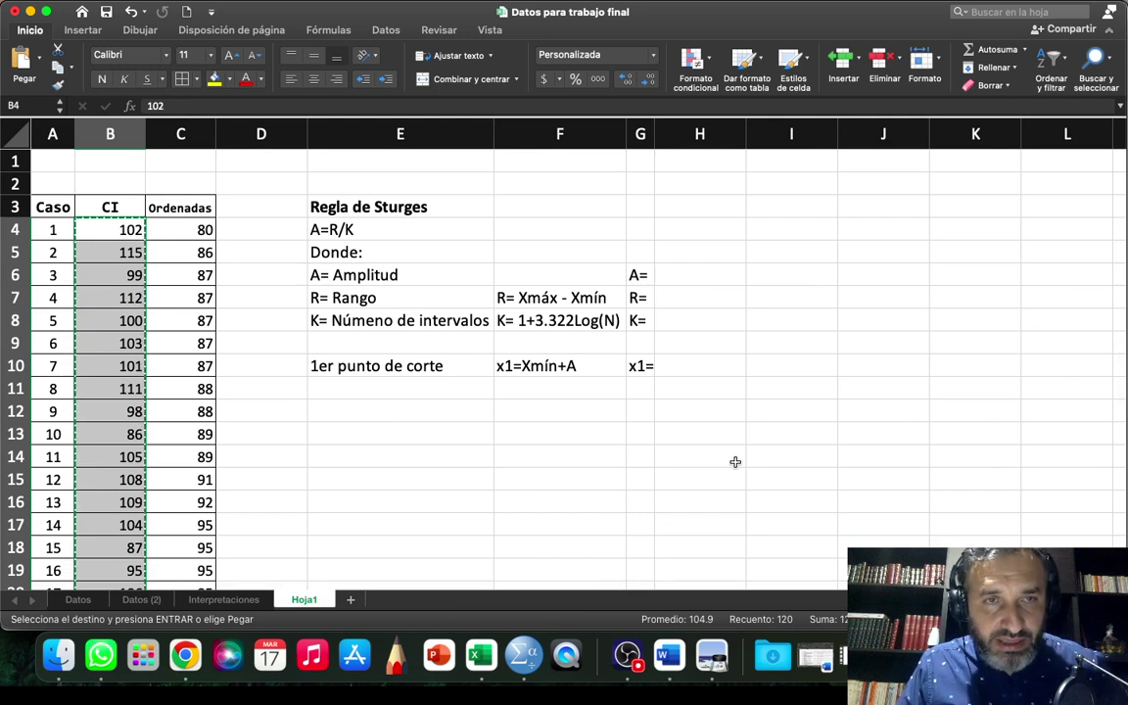
{"action": "type", "text": "º"}
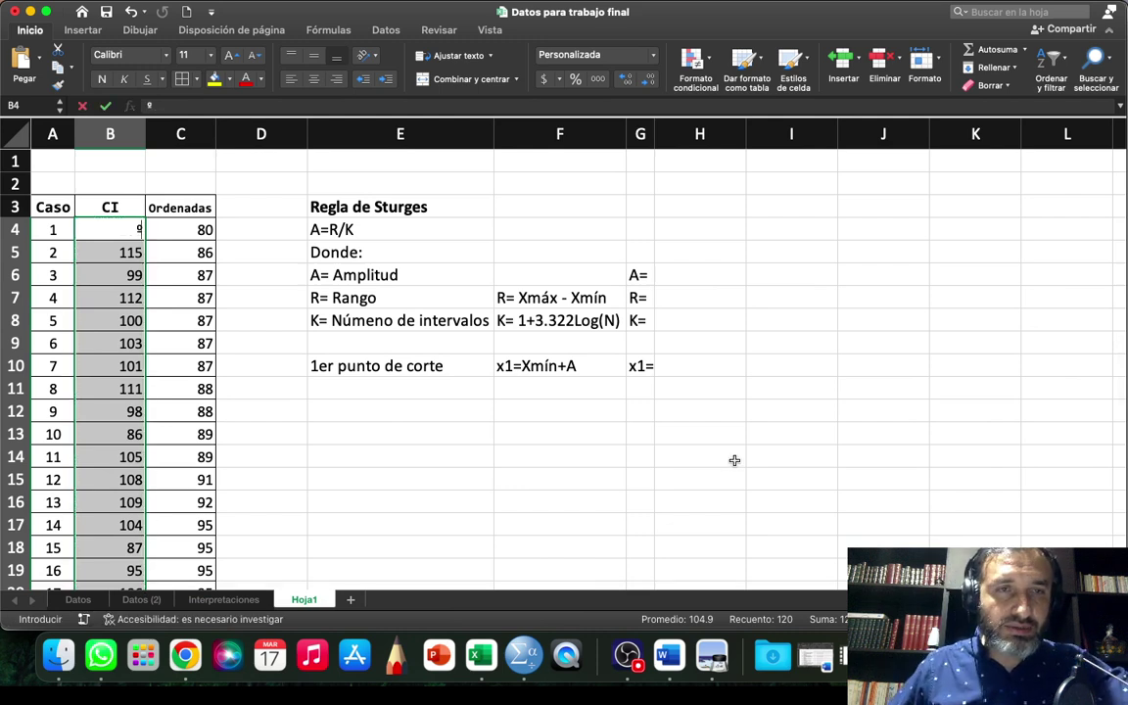
{"action": "key", "text": "Escape"}
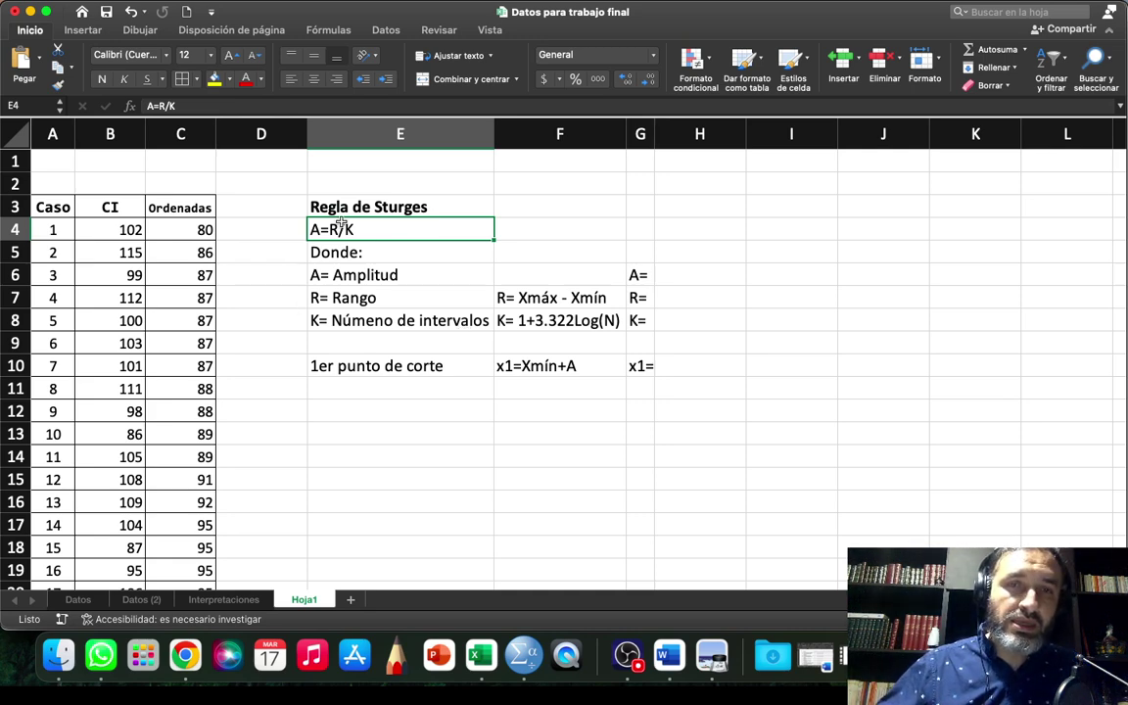
- Review the Regla de Sturges formulas and find the highest and lowest scores at the ends of the Ordenadas column
{"action": "left_click", "coordinate": [357, 324]}
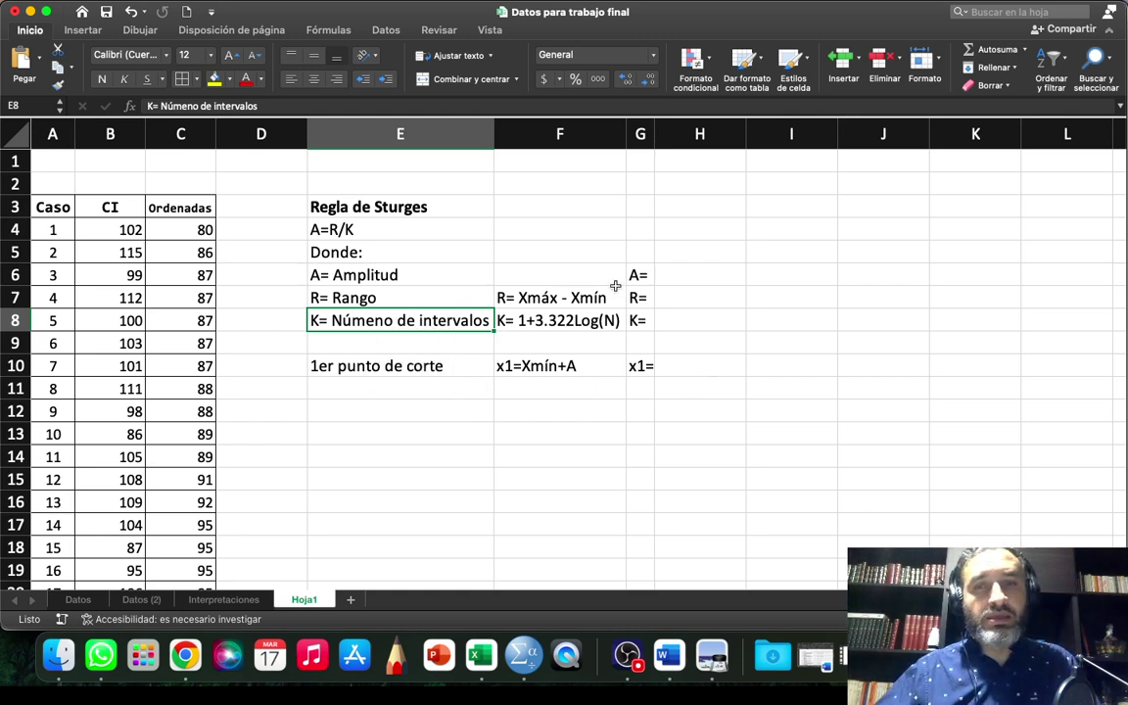
{"action": "left_click", "coordinate": [338, 228]}
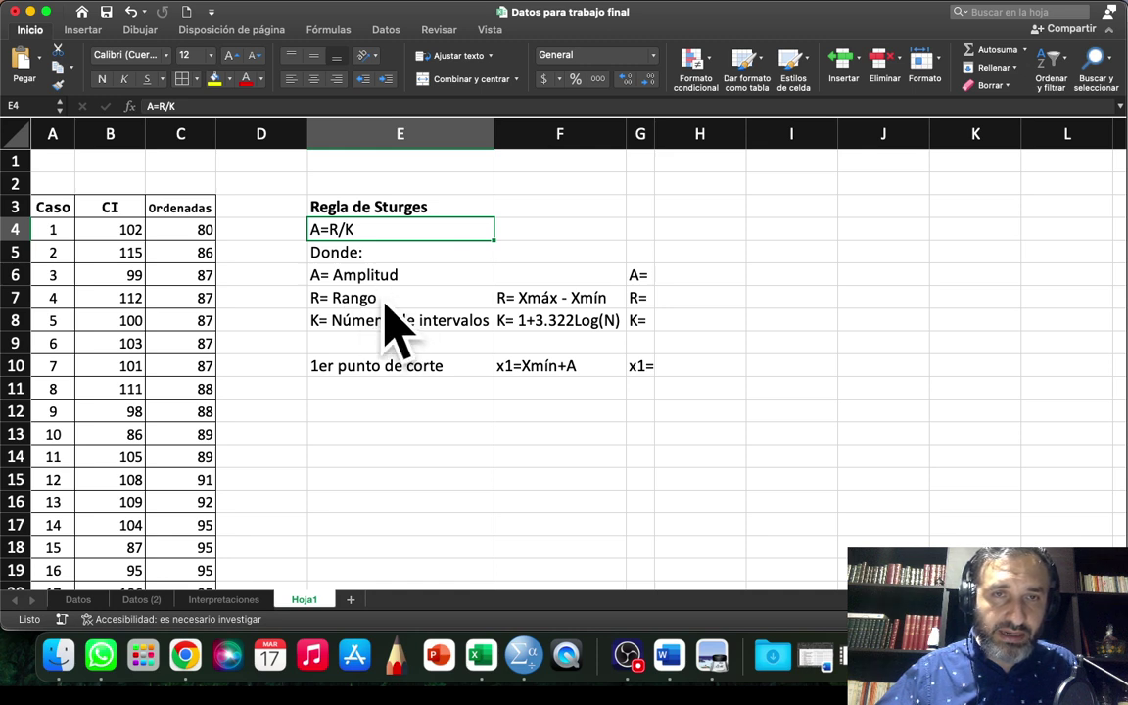
{"action": "left_click", "coordinate": [577, 296]}
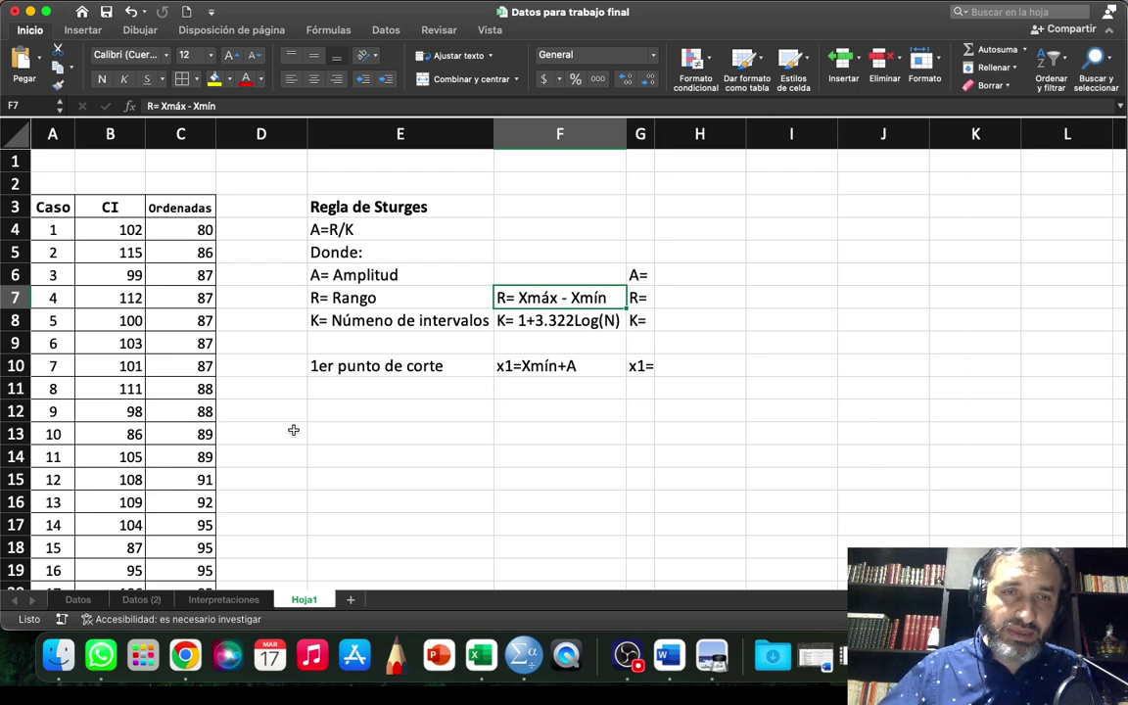
{"action": "scroll", "coordinate": [162, 473], "scroll_direction": "down", "scroll_amount": 6}
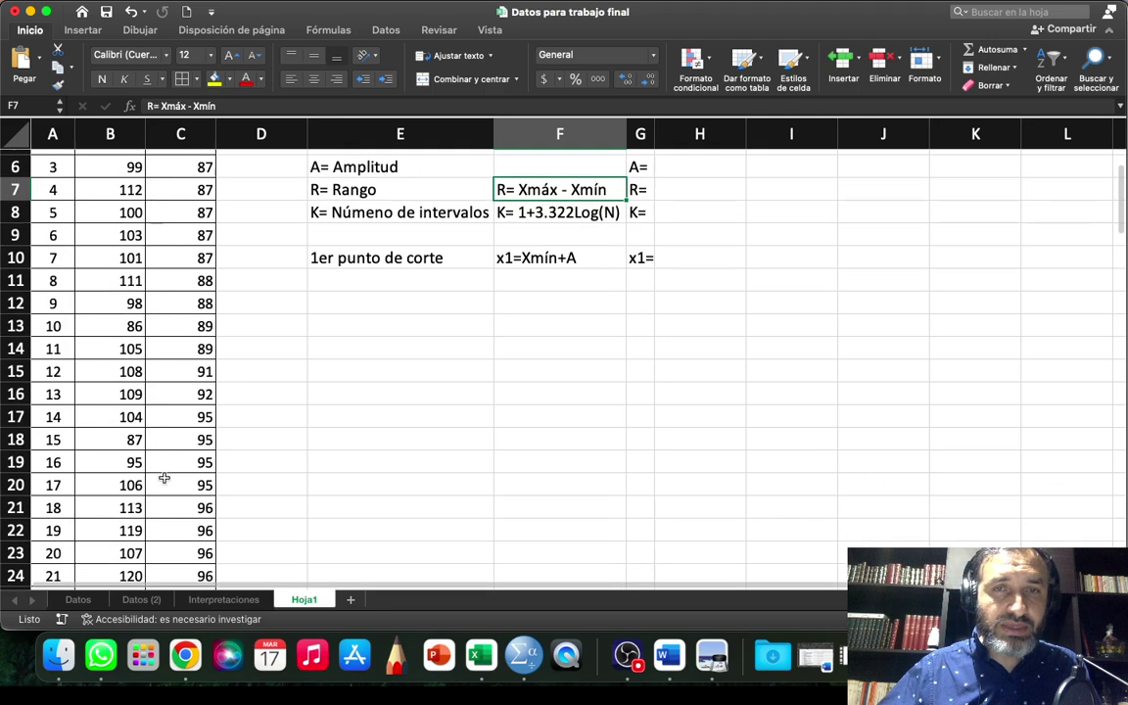
{"action": "scroll", "coordinate": [163, 478], "scroll_direction": "down", "scroll_amount": 12}
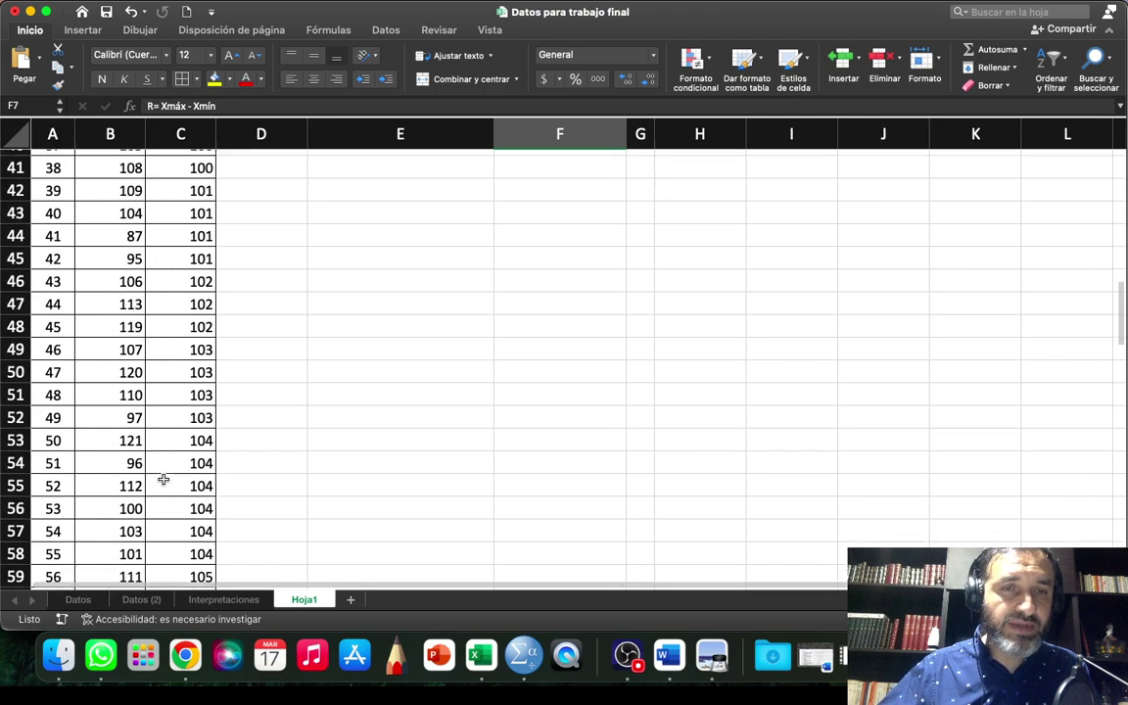
{"action": "scroll", "coordinate": [162, 478], "scroll_direction": "down", "scroll_amount": 13}
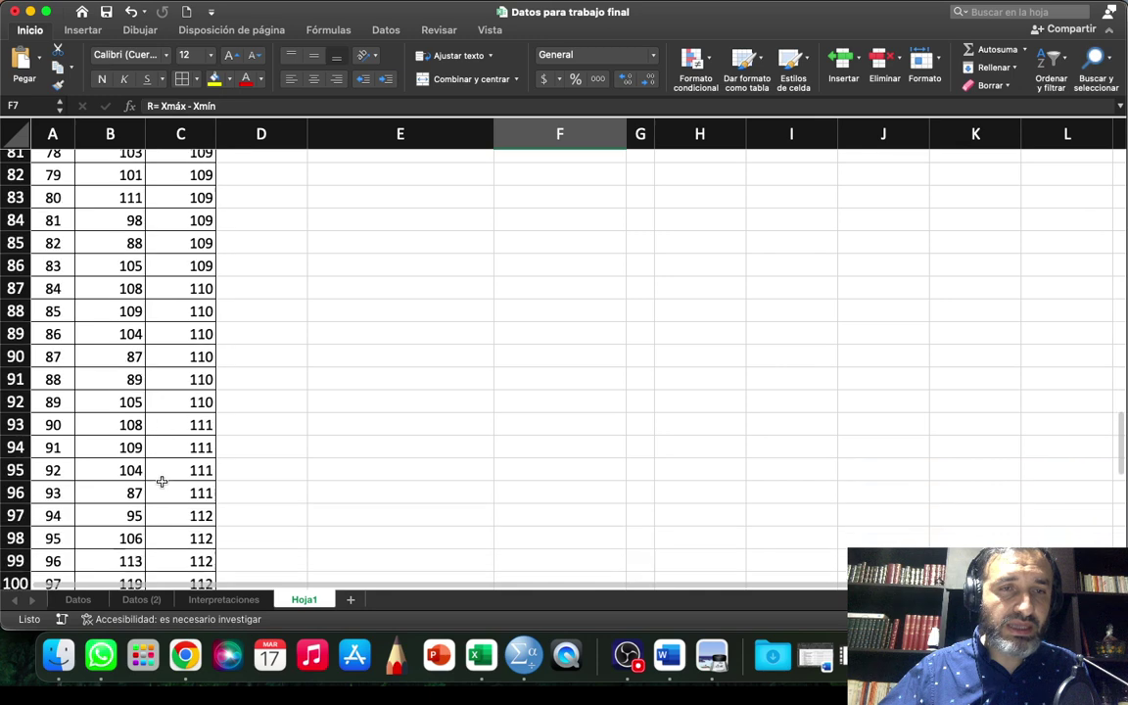
{"action": "scroll", "coordinate": [161, 482], "scroll_direction": "down", "scroll_amount": 7}
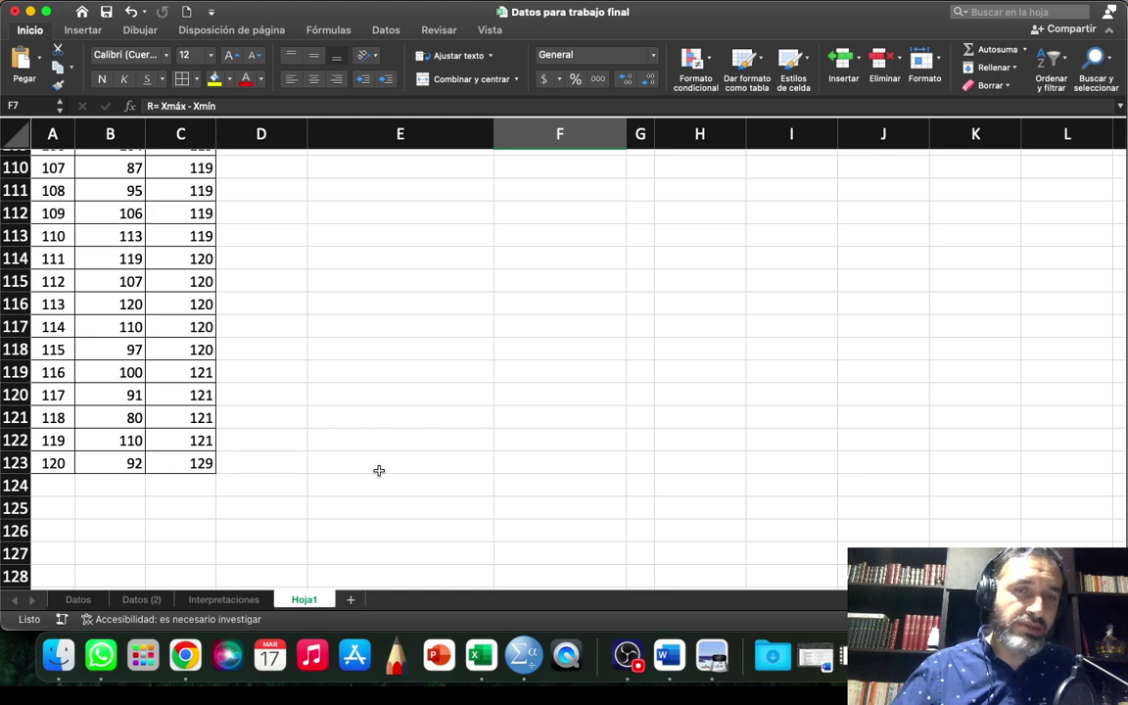
{"action": "scroll", "coordinate": [314, 446], "scroll_direction": "down", "scroll_amount": 2}
{"action": "left_click", "coordinate": [186, 411]}
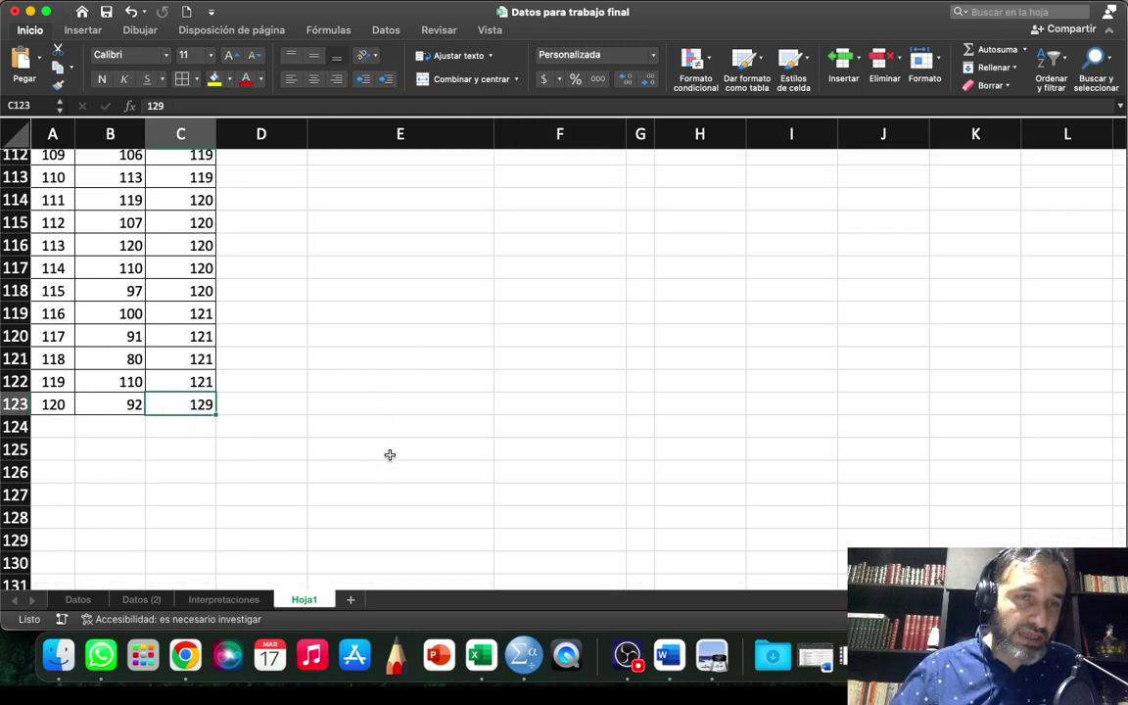
{"action": "scroll", "coordinate": [294, 314], "scroll_direction": "up", "scroll_amount": 8}
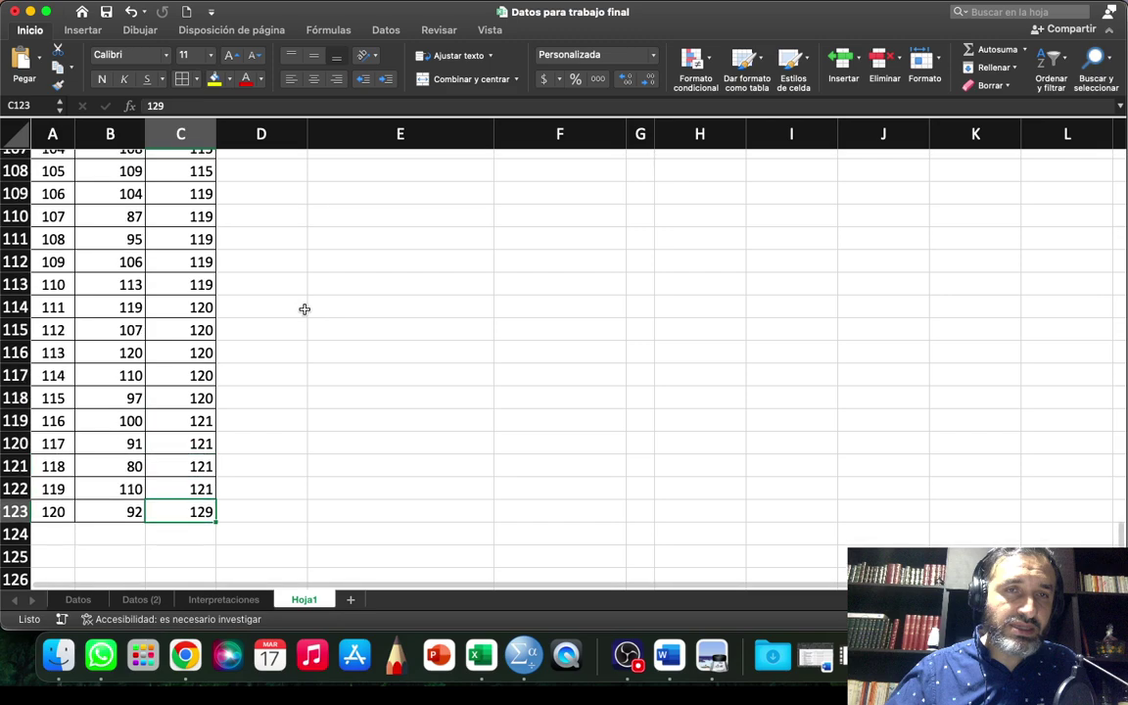
{"action": "scroll", "coordinate": [283, 292], "scroll_direction": "up", "scroll_amount": 20}
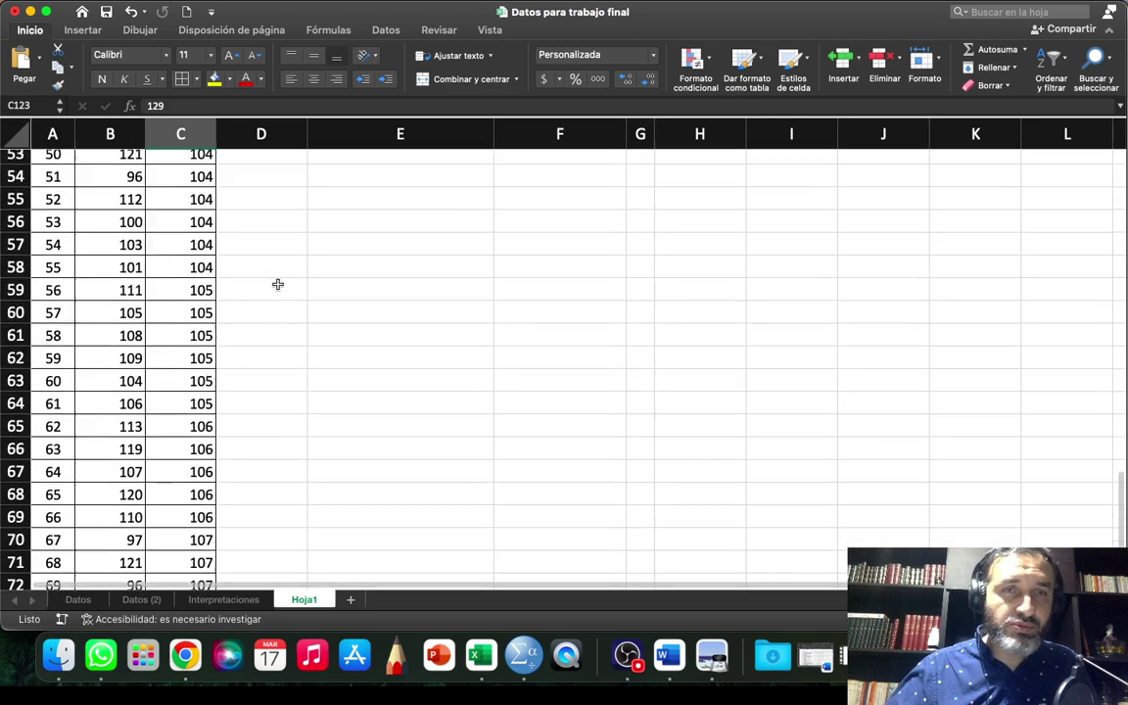
{"action": "scroll", "coordinate": [276, 283], "scroll_direction": "up", "scroll_amount": 8}
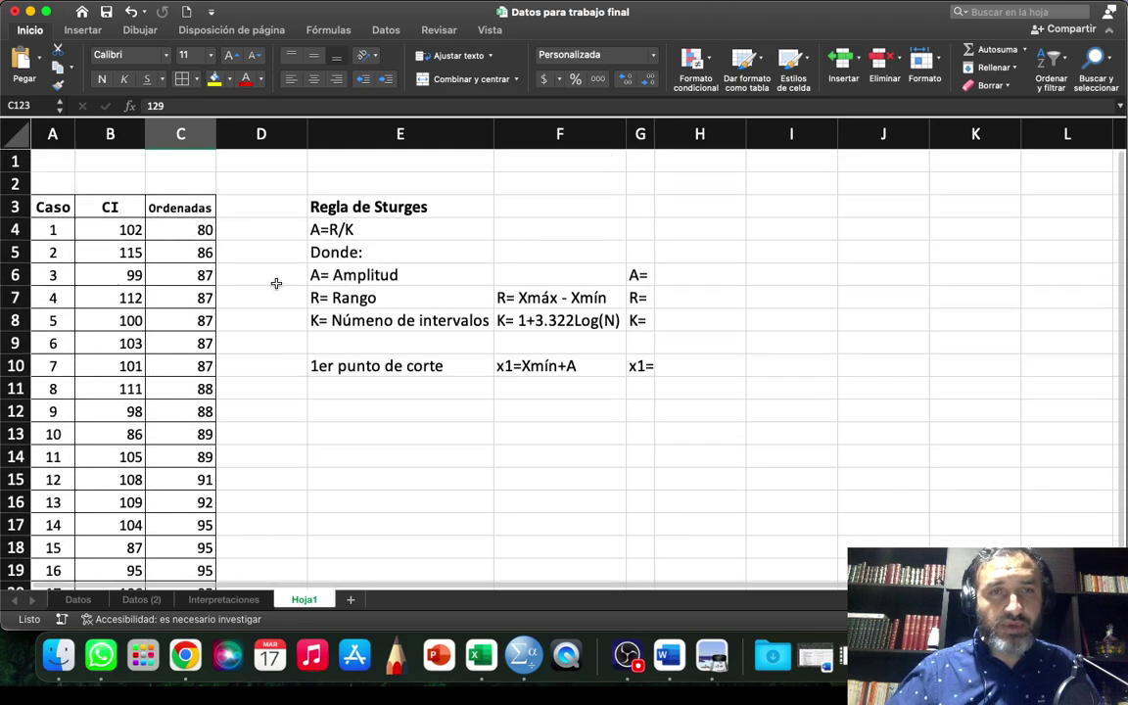
{"action": "left_click", "coordinate": [193, 223]}
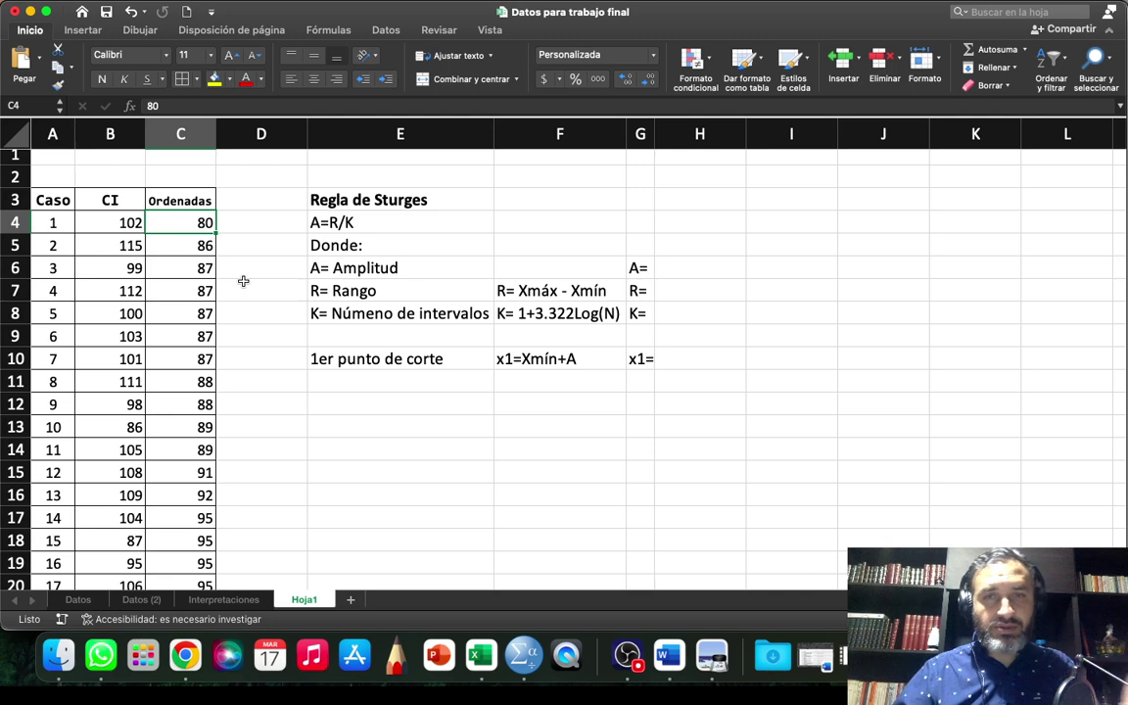
- Calculate the range R in cell H7 with the formula =C123-C4, subtracting the lowest ordered score from the highest
{"action": "left_click", "coordinate": [720, 293]}
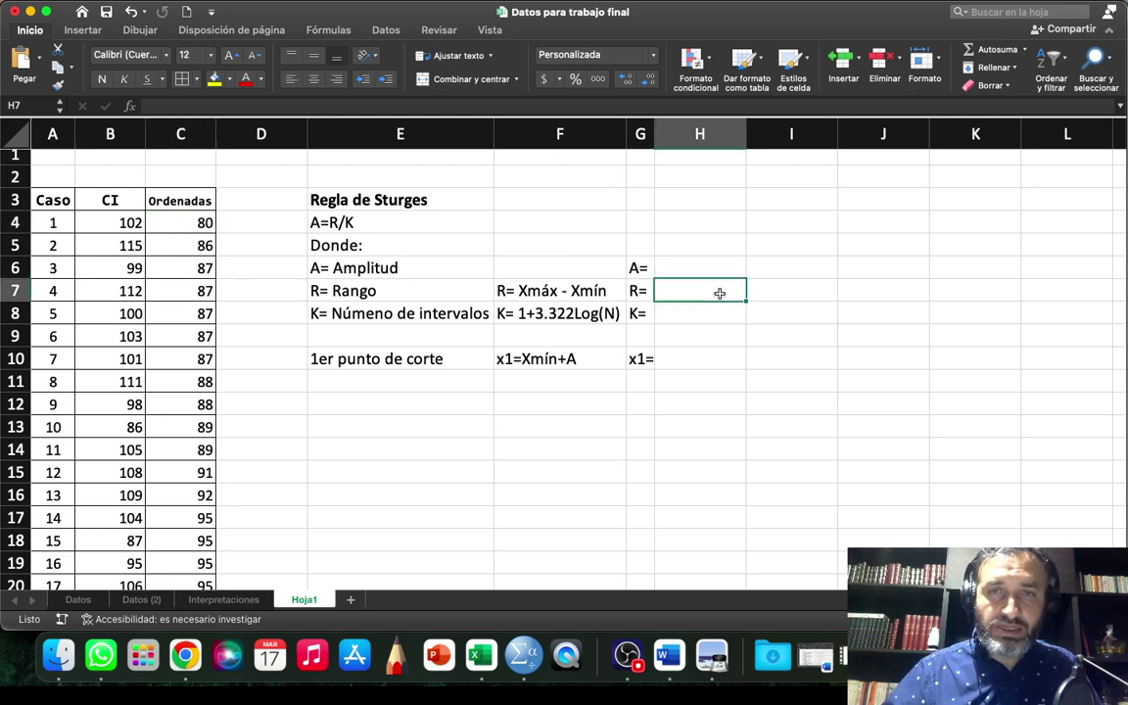
{"action": "type", "text": "="}
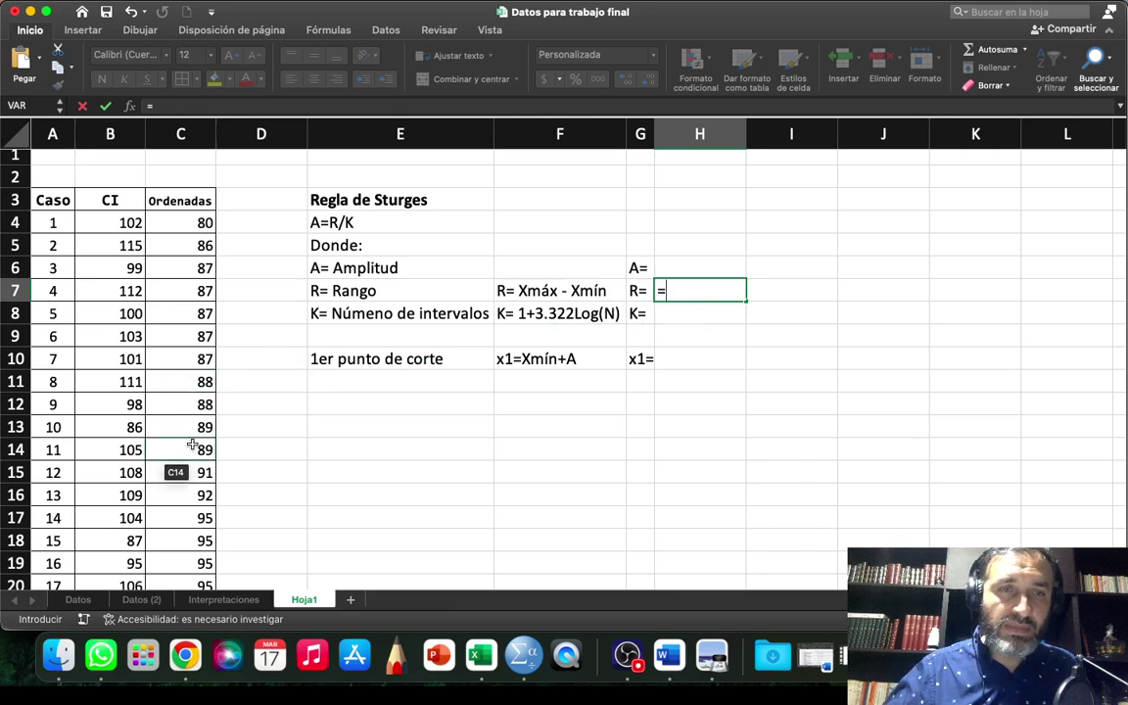
{"action": "scroll", "coordinate": [194, 445], "scroll_direction": "down", "scroll_amount": 15}
{"action": "scroll", "coordinate": [182, 447], "scroll_direction": "down", "scroll_amount": 20}
{"action": "scroll", "coordinate": [182, 449], "scroll_direction": "up", "scroll_amount": 3}
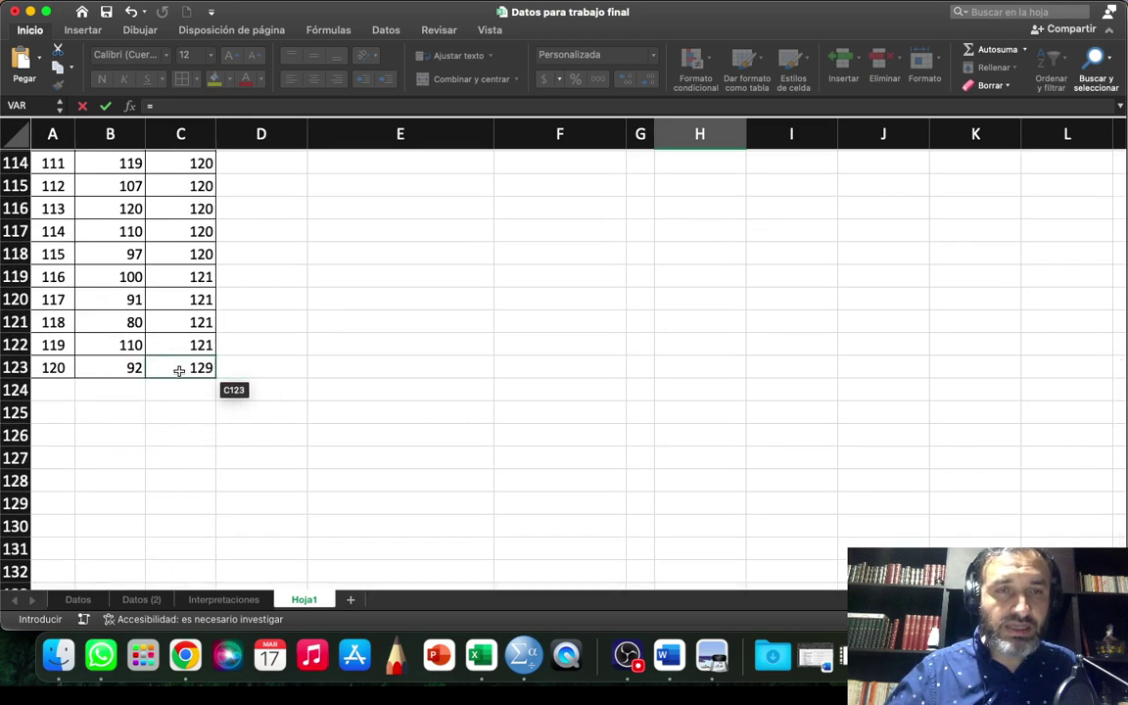
{"action": "left_click", "coordinate": [184, 366]}
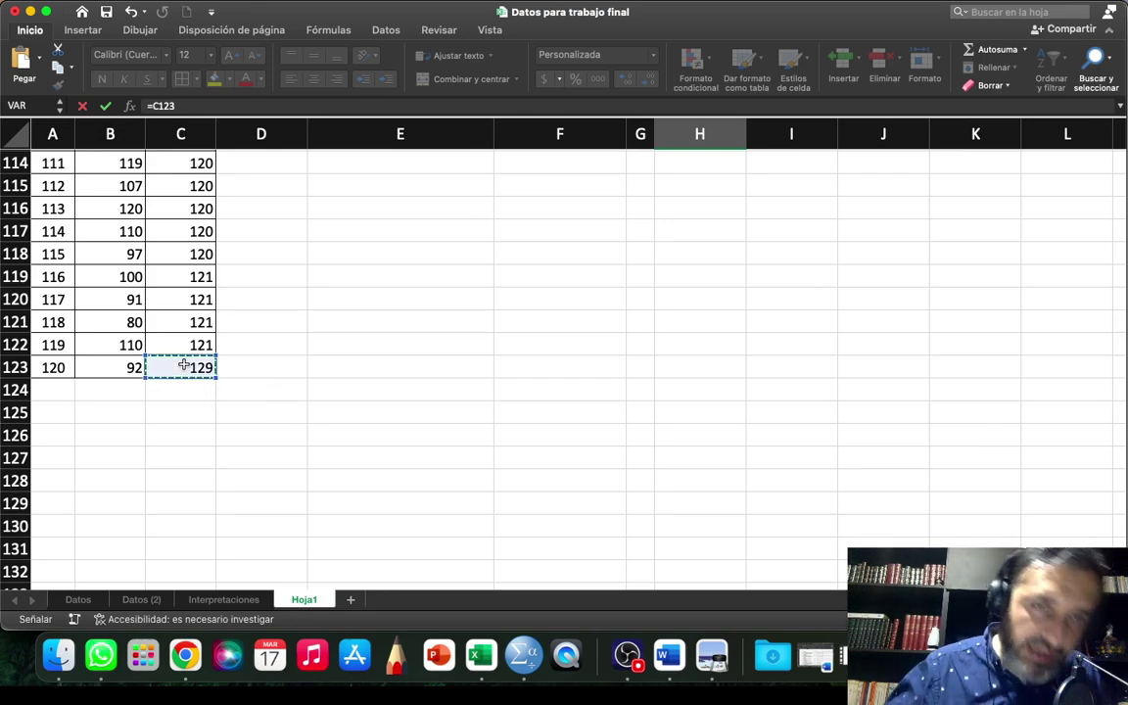
{"action": "scroll", "coordinate": [245, 318], "scroll_direction": "up", "scroll_amount": 10}
{"action": "scroll", "coordinate": [246, 318], "scroll_direction": "up", "scroll_amount": 20}
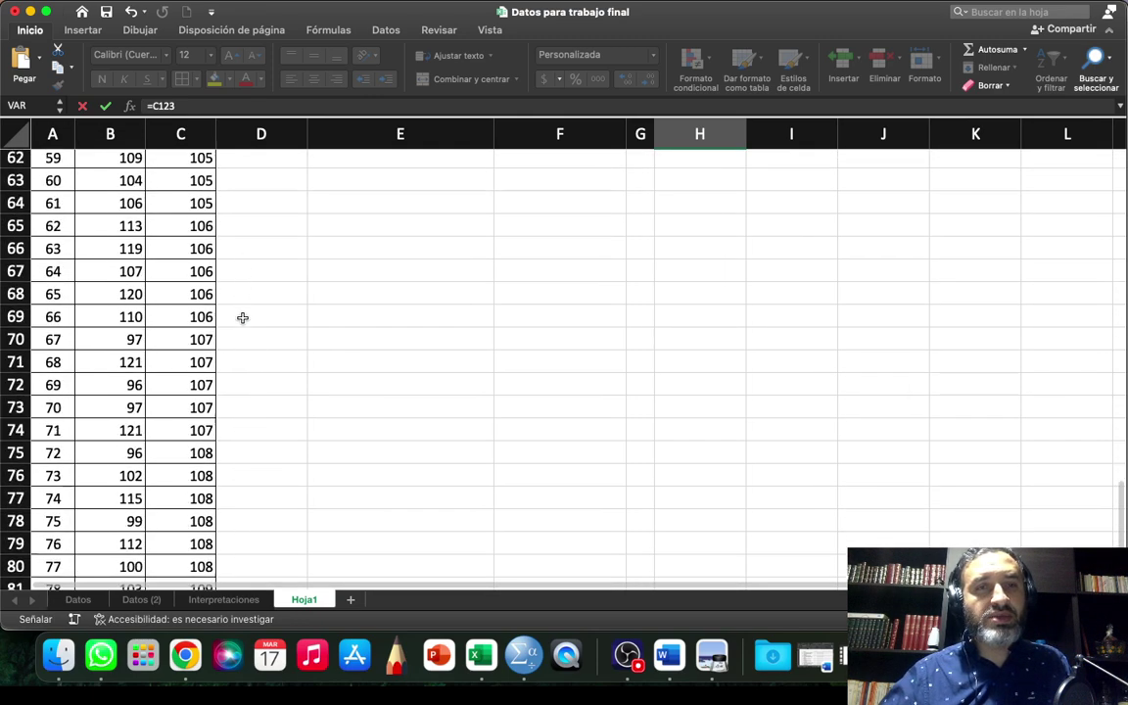
{"action": "scroll", "coordinate": [240, 317], "scroll_direction": "up", "scroll_amount": 18}
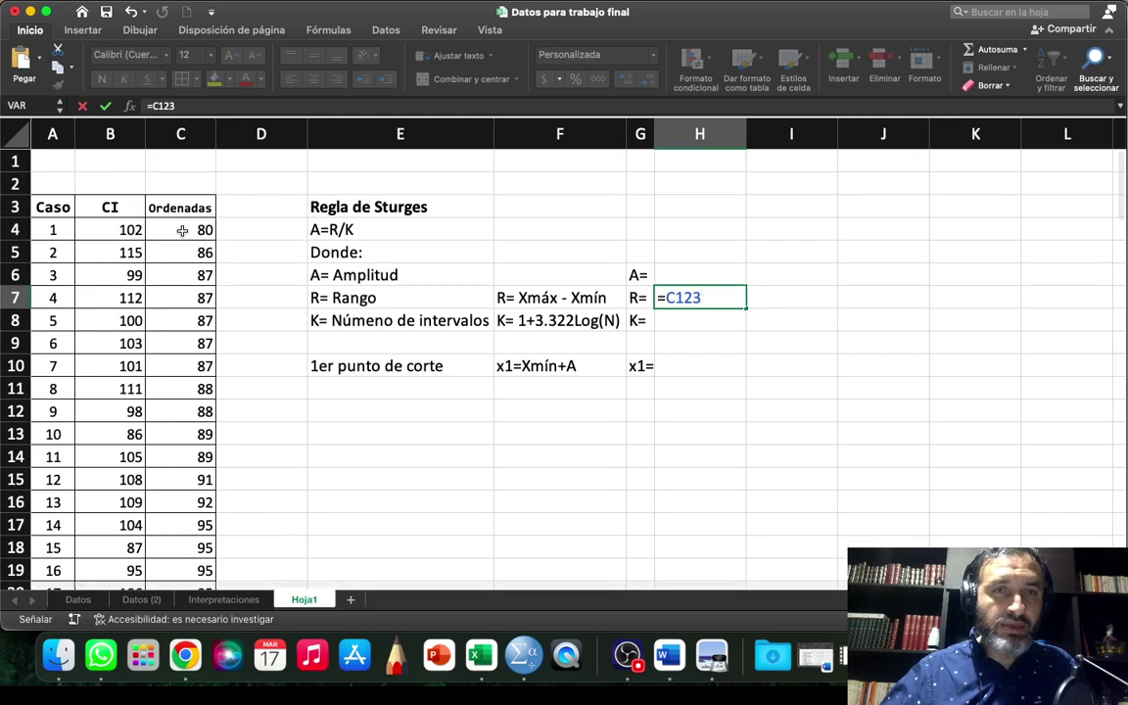
{"action": "type", "text": "-"}
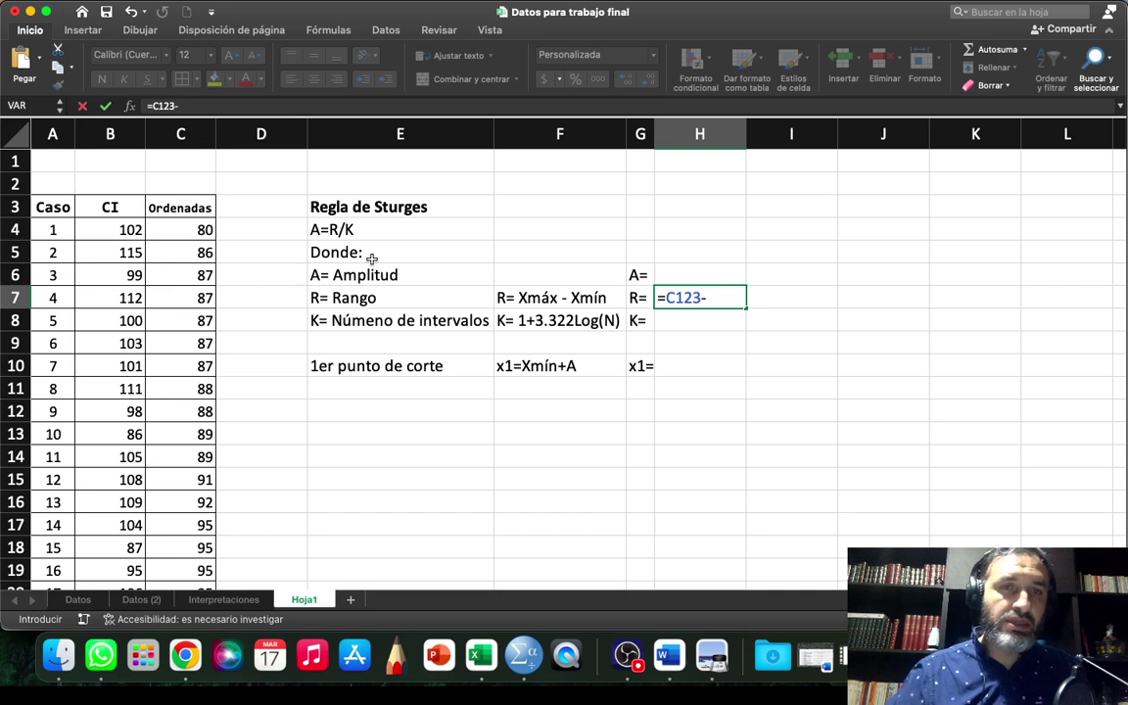
{"action": "left_click", "coordinate": [186, 226]}
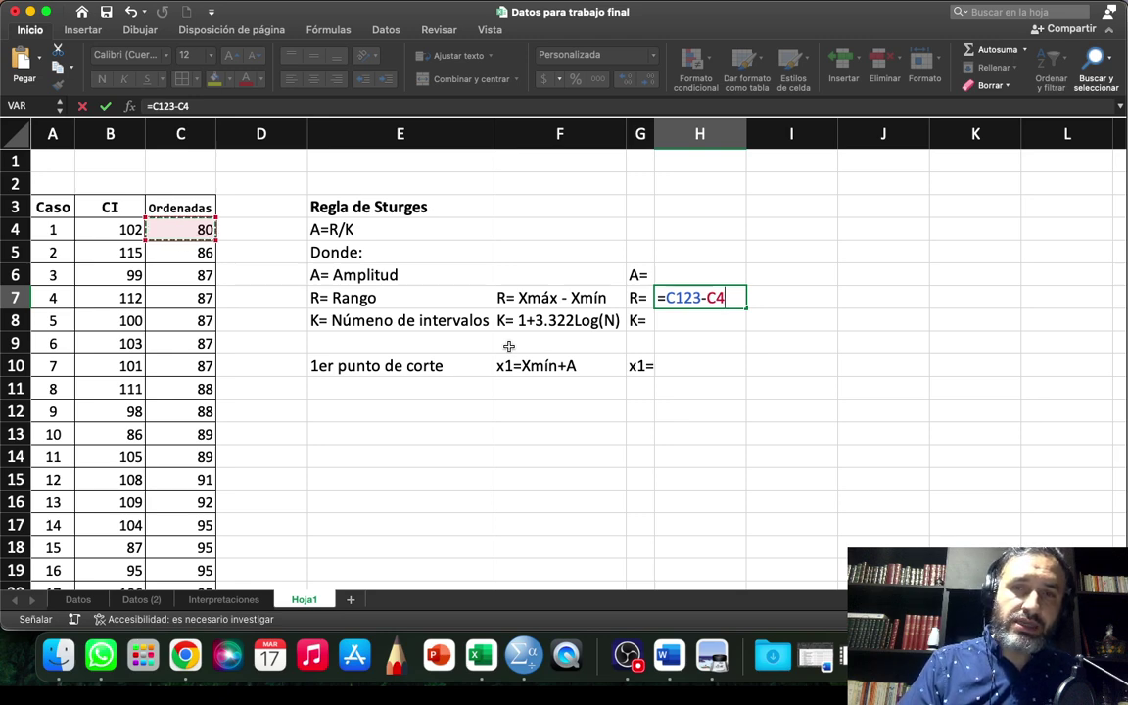
{"action": "key", "text": "Return"}
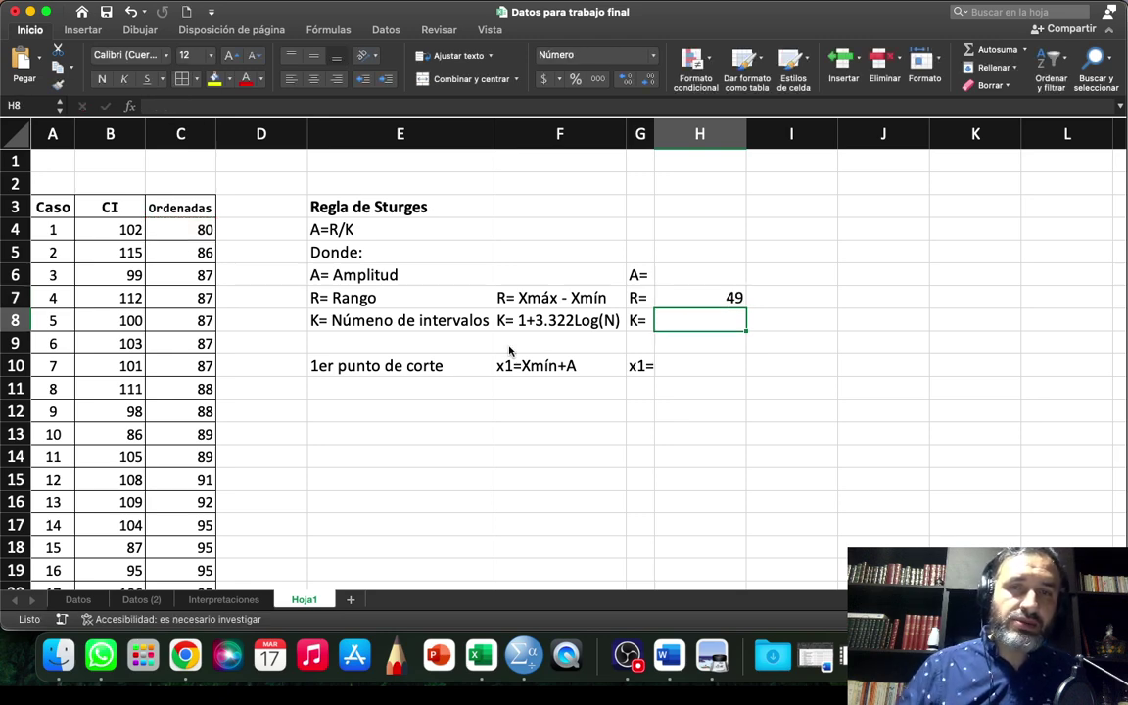
{"action": "left_click", "coordinate": [722, 298]}
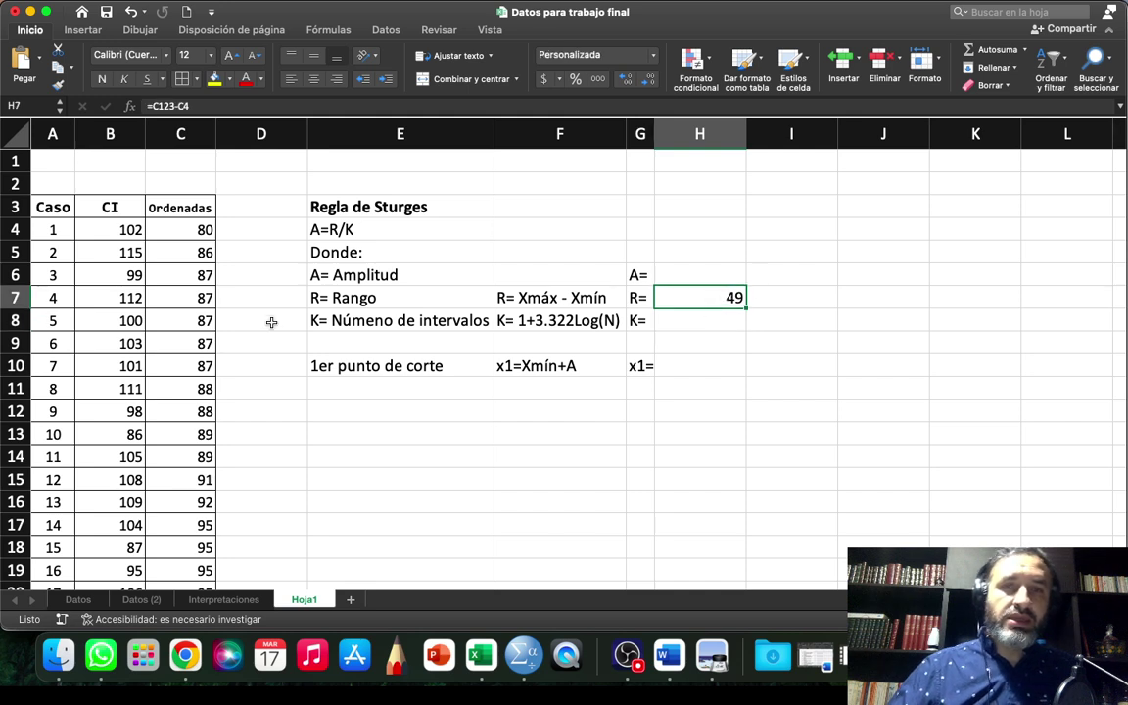
- Compare the unsorted CI column with the sorted Ordenadas column
{"action": "left_click", "coordinate": [181, 133]}
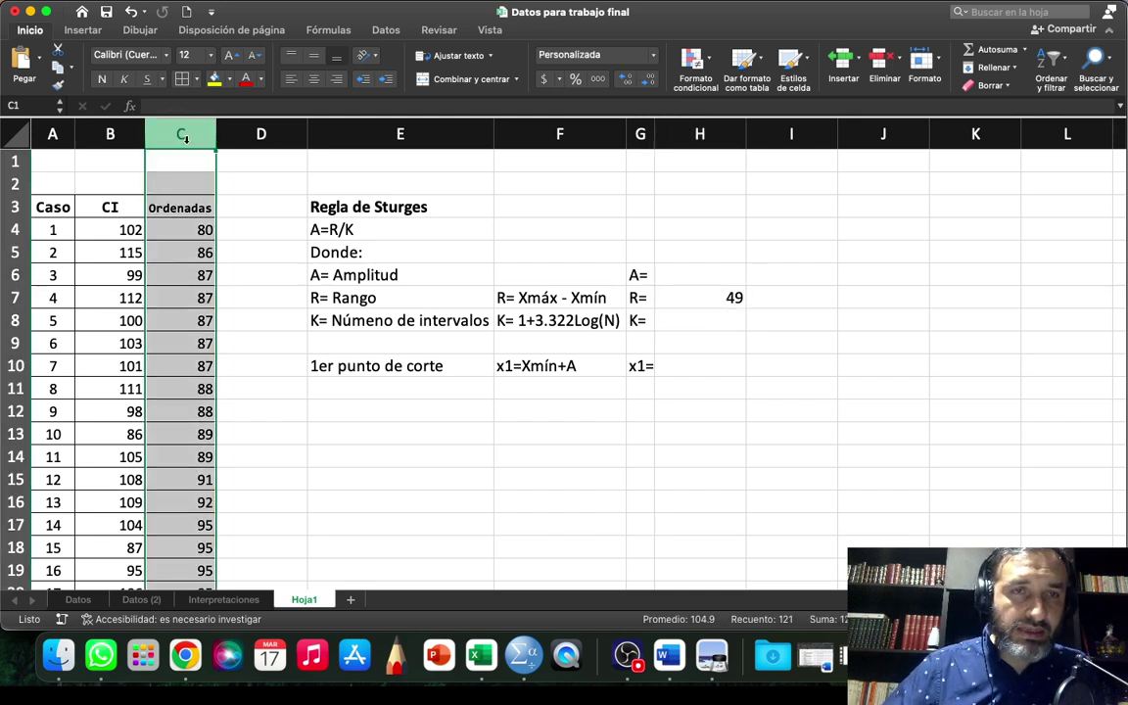
{"action": "left_click", "coordinate": [110, 138]}
{"action": "left_click", "coordinate": [175, 133]}
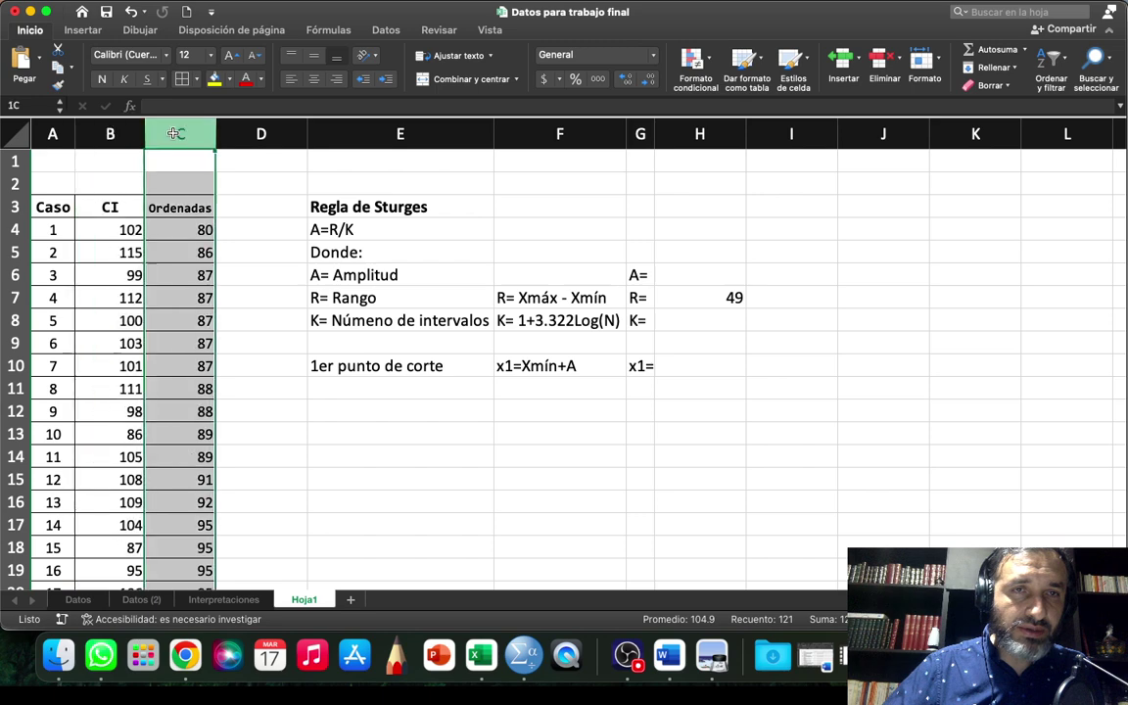
{"action": "left_click", "coordinate": [265, 231]}
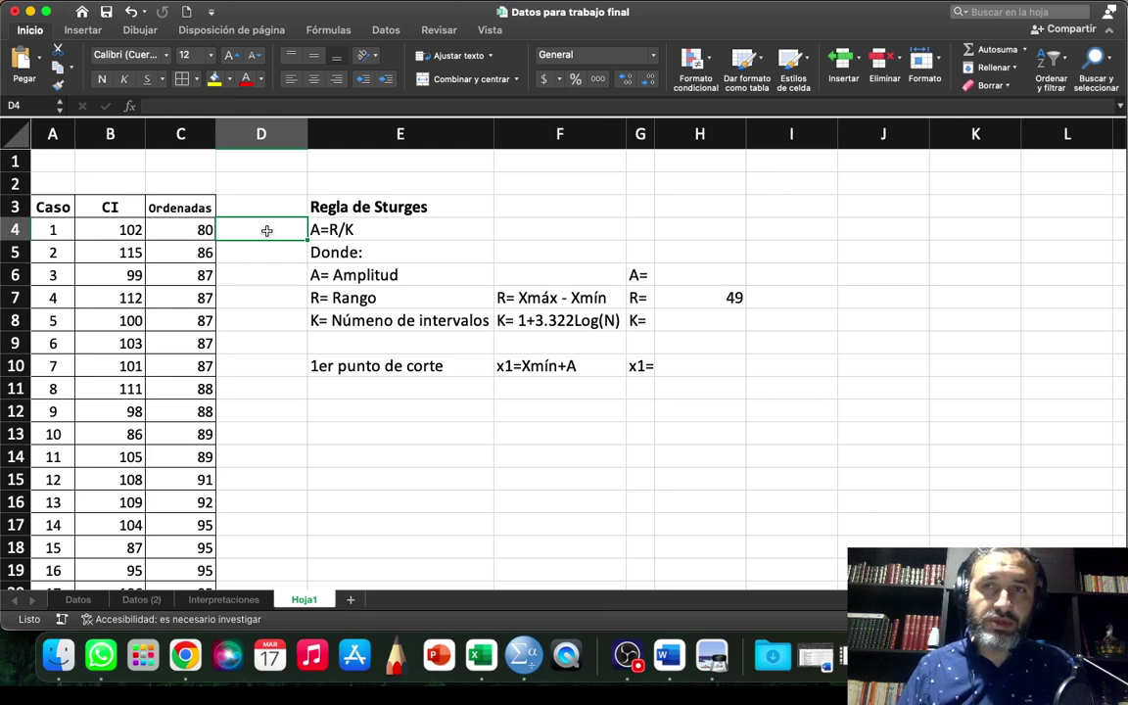
{"action": "left_click", "coordinate": [109, 135]}
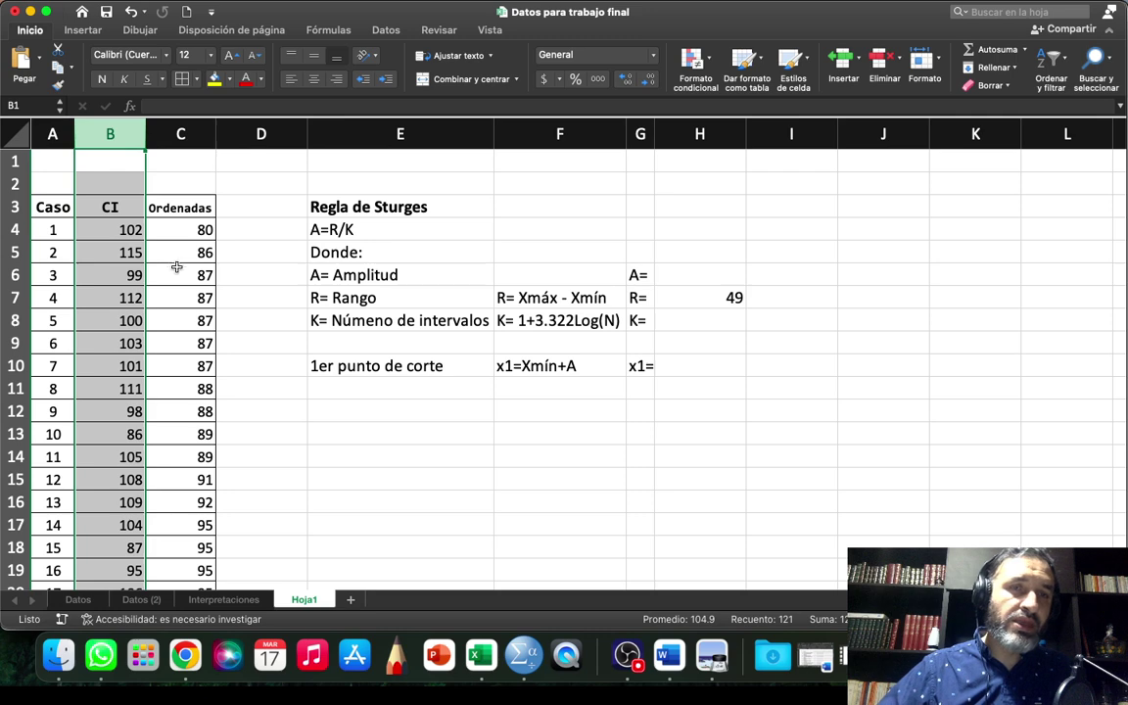
{"action": "left_click", "coordinate": [129, 231]}
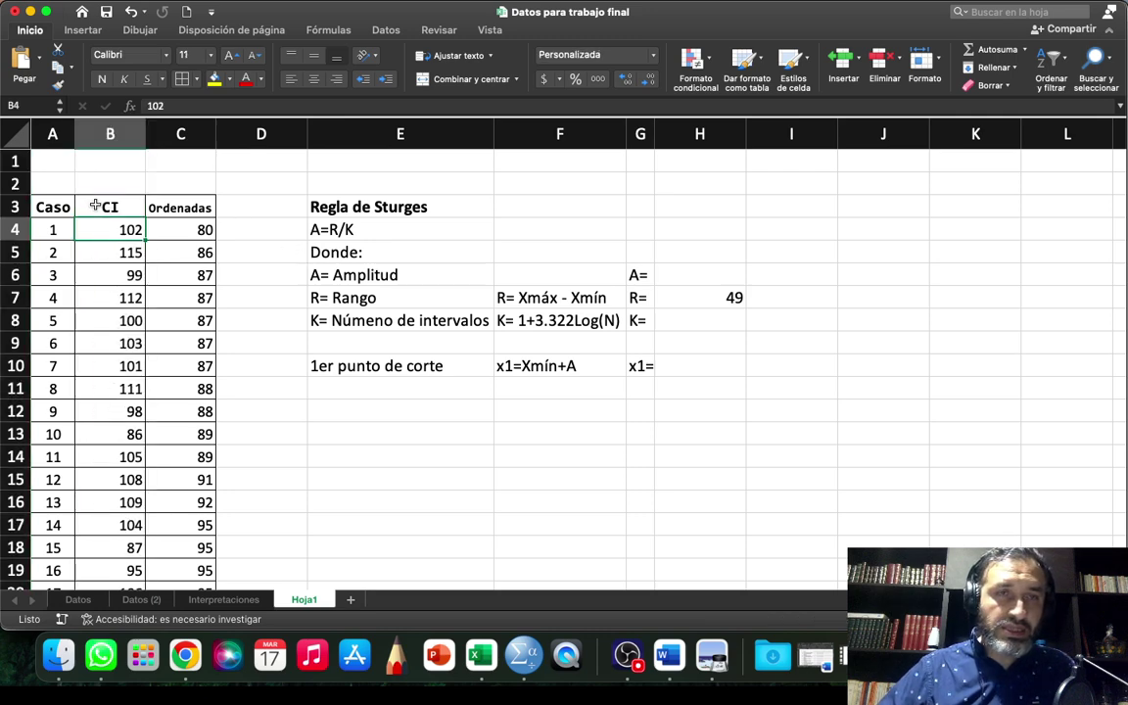
{"action": "left_click", "coordinate": [199, 230]}
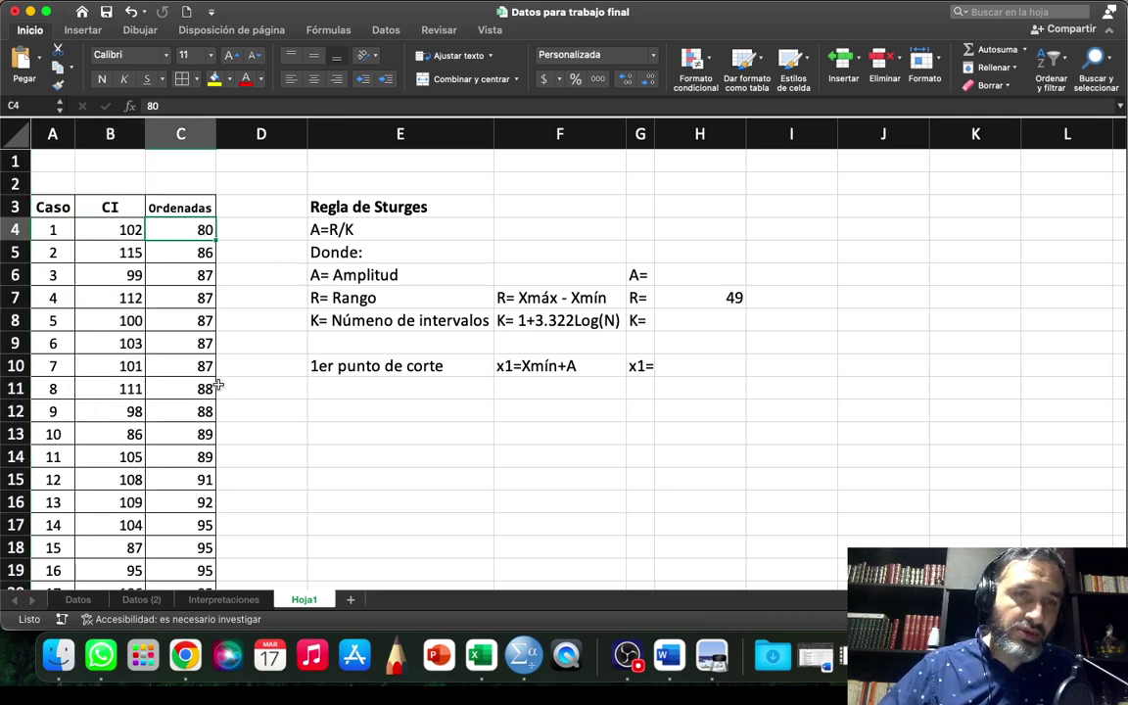
{"action": "scroll", "coordinate": [182, 398], "scroll_direction": "down", "scroll_amount": 3}
{"action": "scroll", "coordinate": [181, 396], "scroll_direction": "up", "scroll_amount": 3}
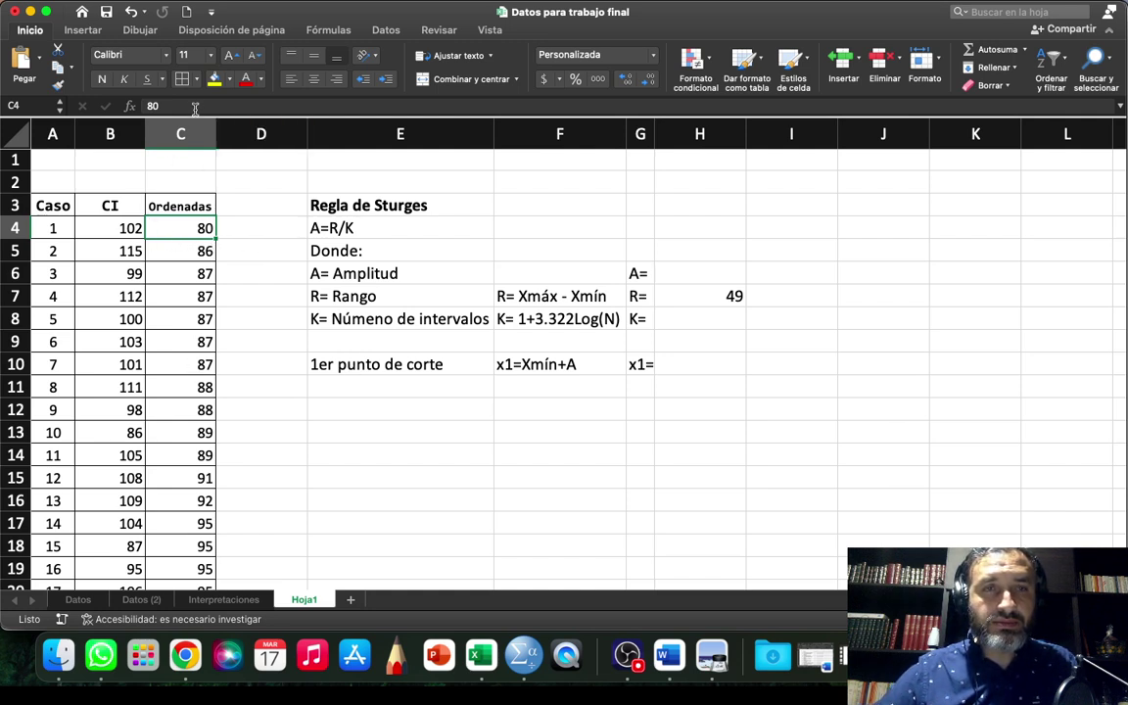
- Copy the CI scores from B4 to B123 and paste them over the Ordenadas column starting at C4
{"action": "left_click", "coordinate": [115, 228]}
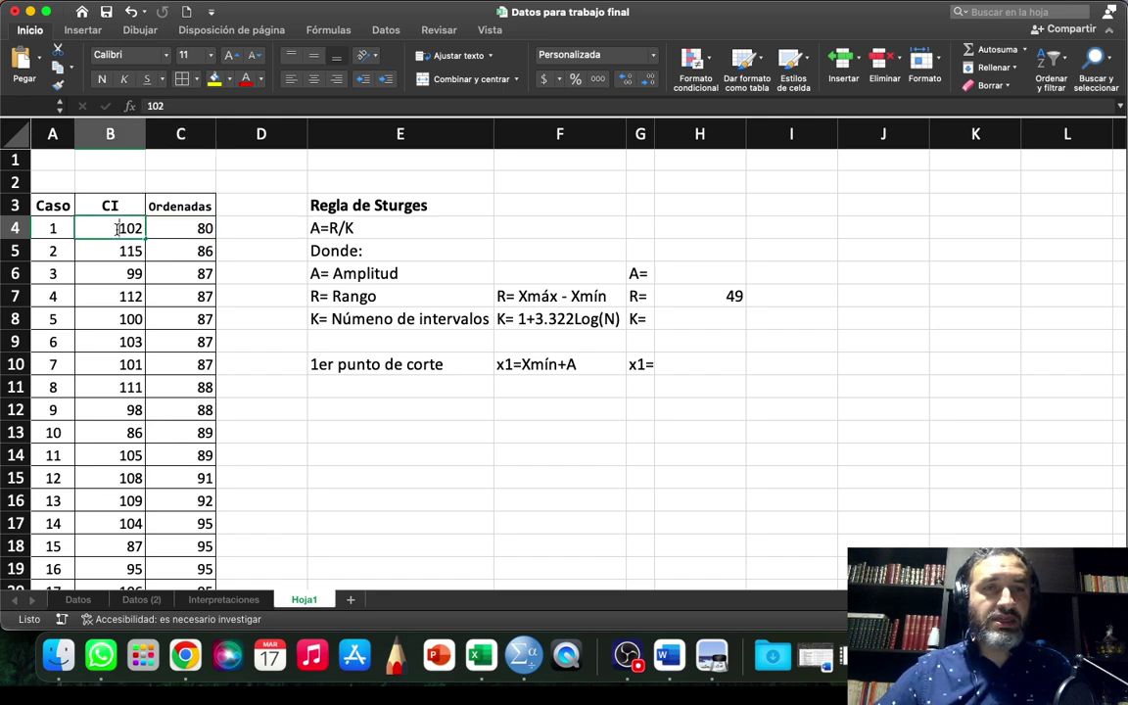
{"action": "double_click", "coordinate": [116, 228]}
{"action": "key", "text": "Escape"}
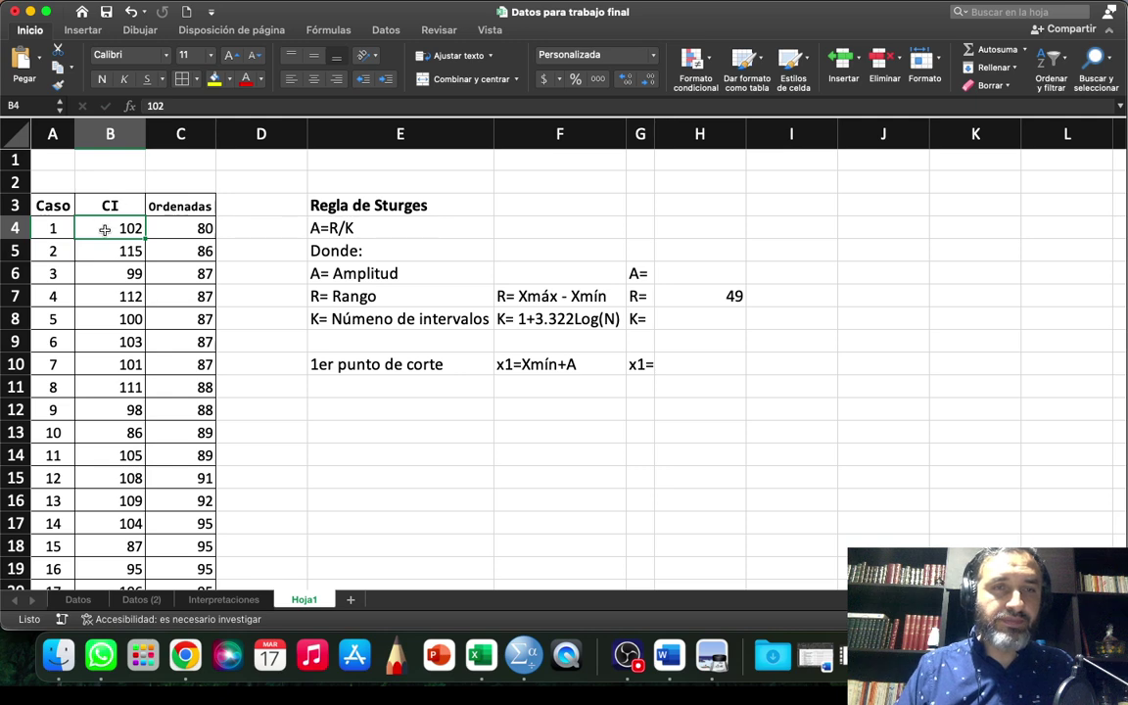
{"action": "left_click_drag", "start_coordinate": [105, 229], "coordinate": [138, 345]}
{"action": "key", "text": "super+c"}
{"action": "scroll", "coordinate": [255, 303], "scroll_direction": "up", "scroll_amount": 20}
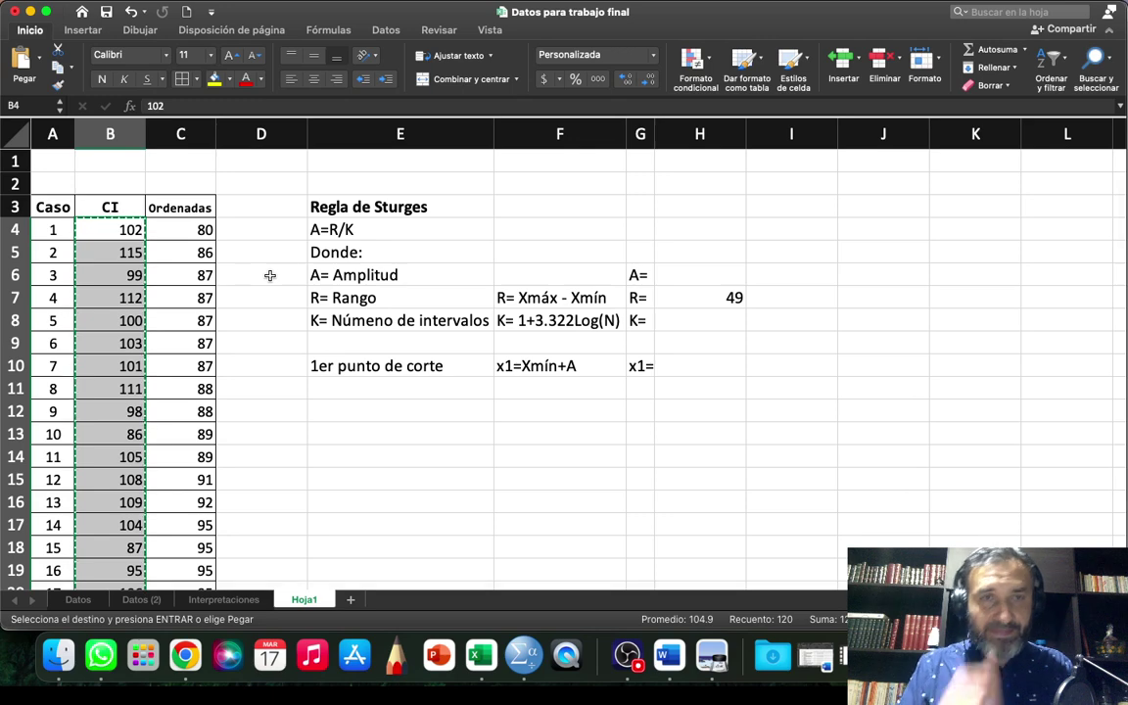
{"action": "left_click", "coordinate": [180, 231]}
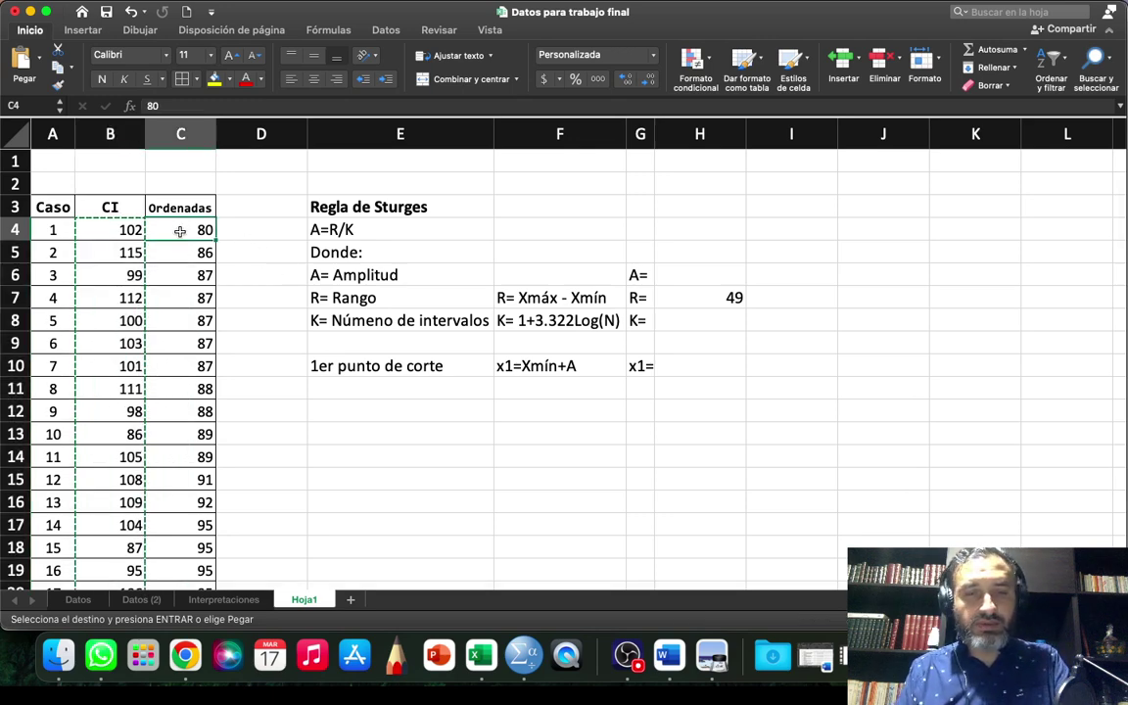
{"action": "key", "text": "super+v"}
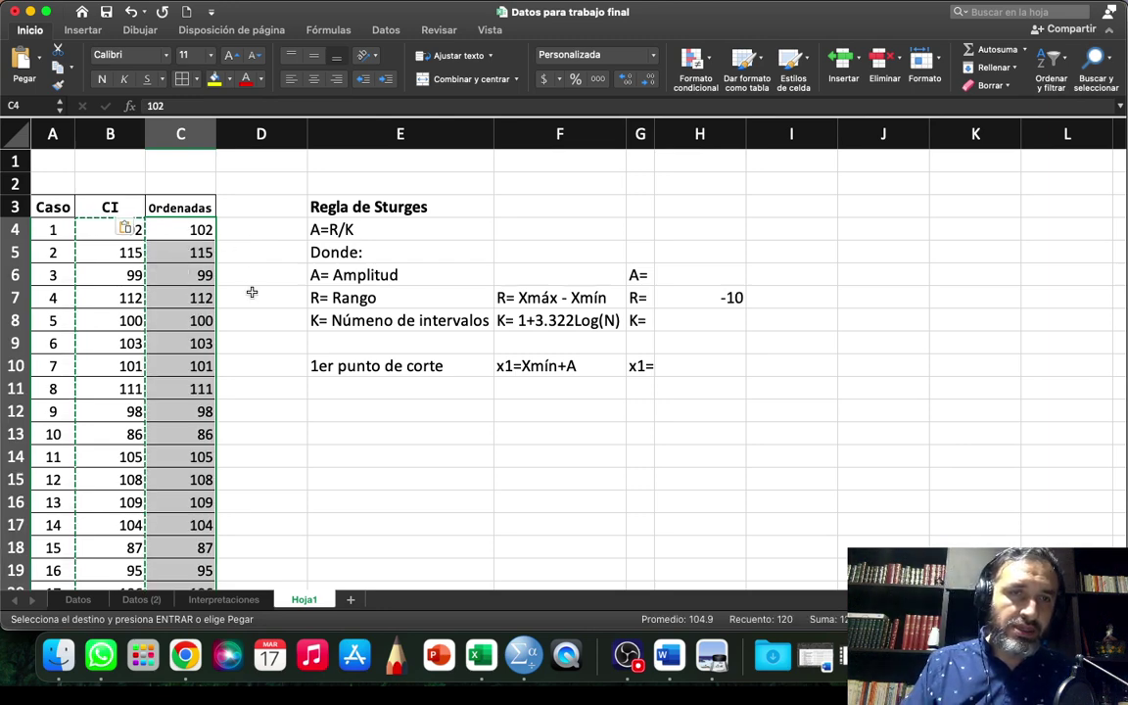
{"action": "scroll", "coordinate": [196, 389], "scroll_direction": "down", "scroll_amount": 20}
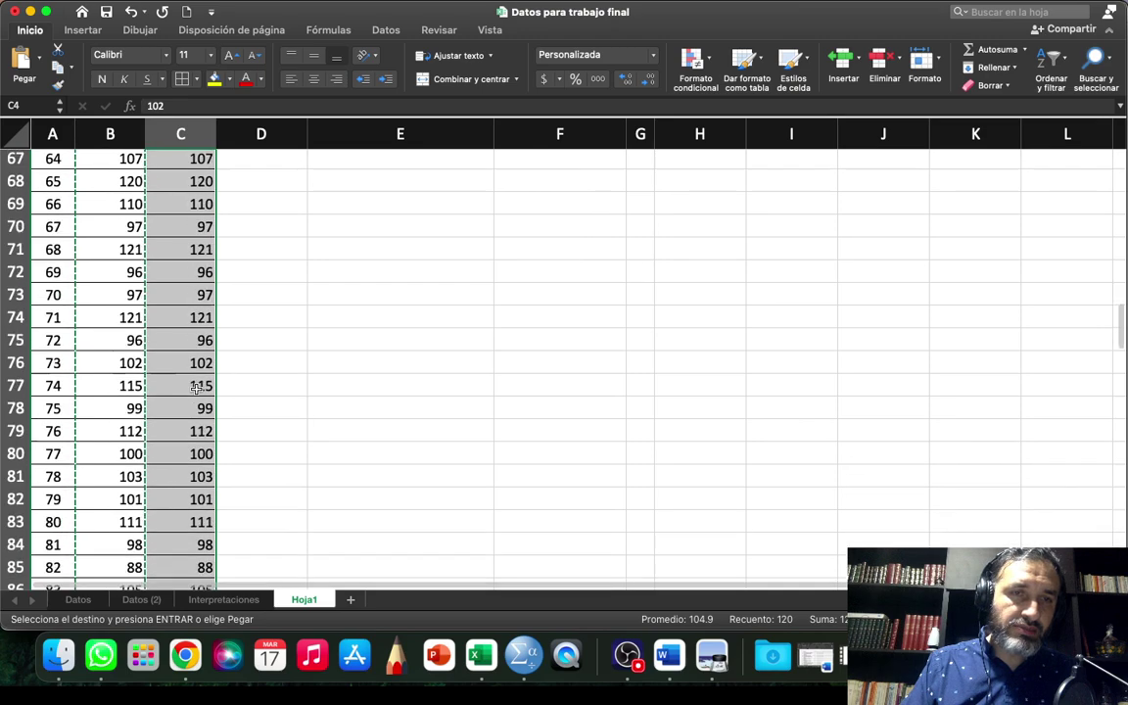
- Sort the pasted Ordenadas scores from smallest to largest, limiting the sort to the current selection, and check the order against the CI column
{"action": "scroll", "coordinate": [196, 389], "scroll_direction": "up", "scroll_amount": 20}
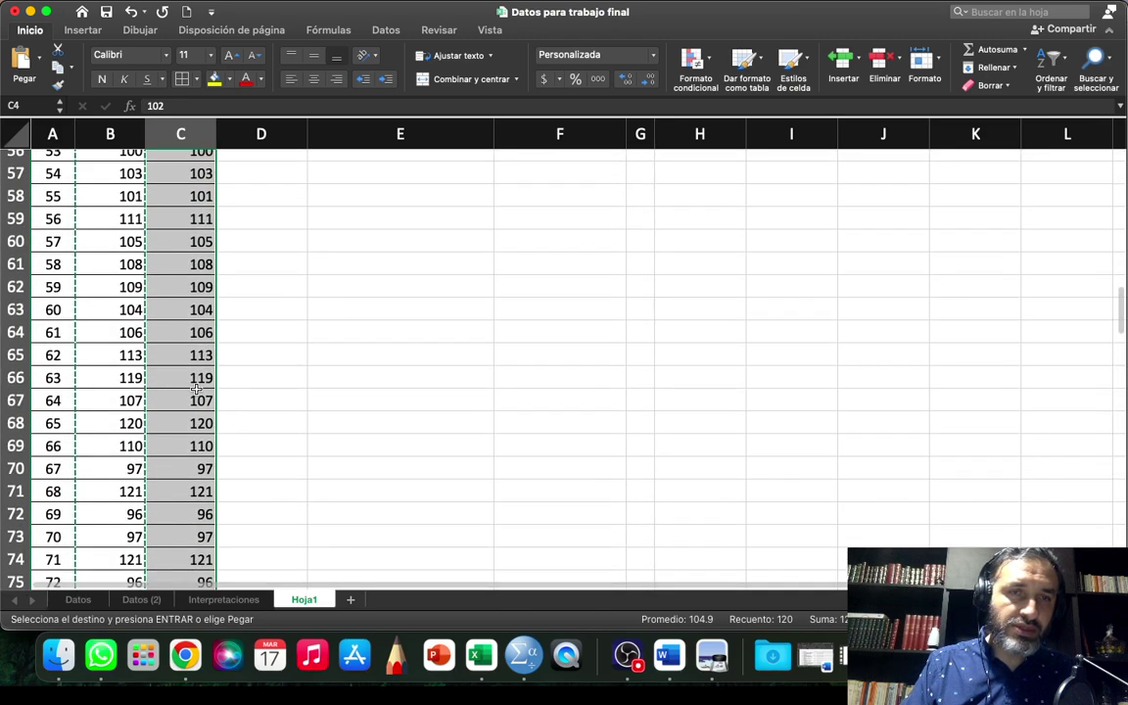
{"action": "scroll", "coordinate": [196, 389], "scroll_direction": "down", "scroll_amount": 1}
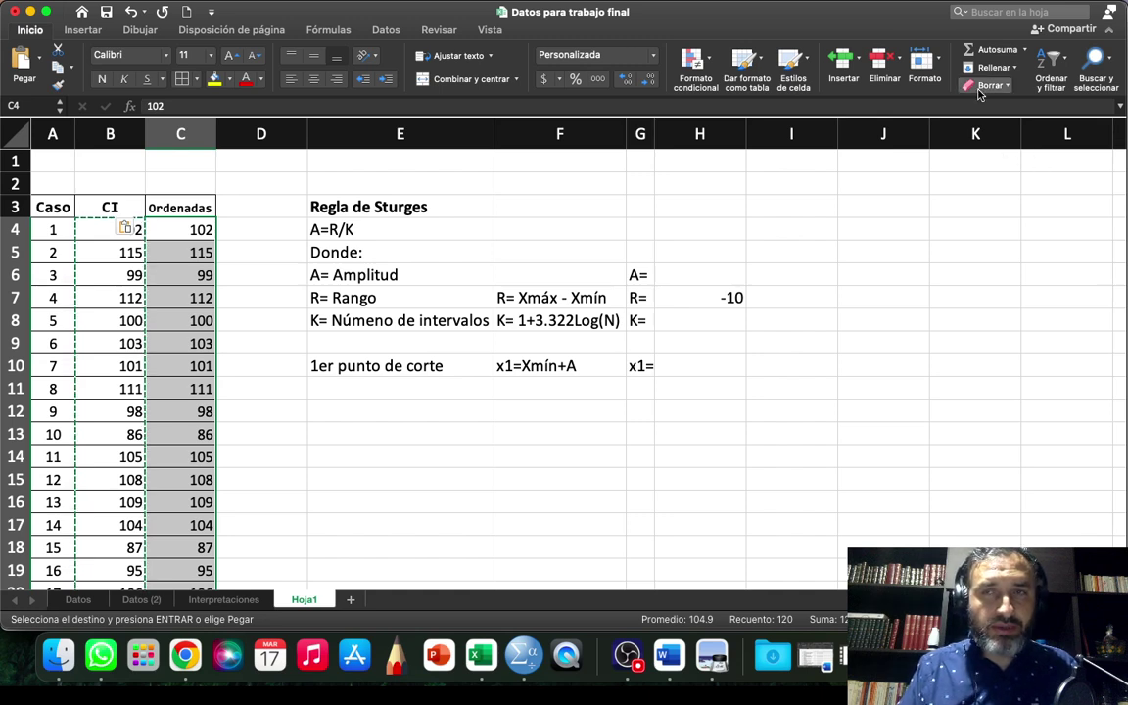
{"action": "left_click", "coordinate": [1054, 66]}
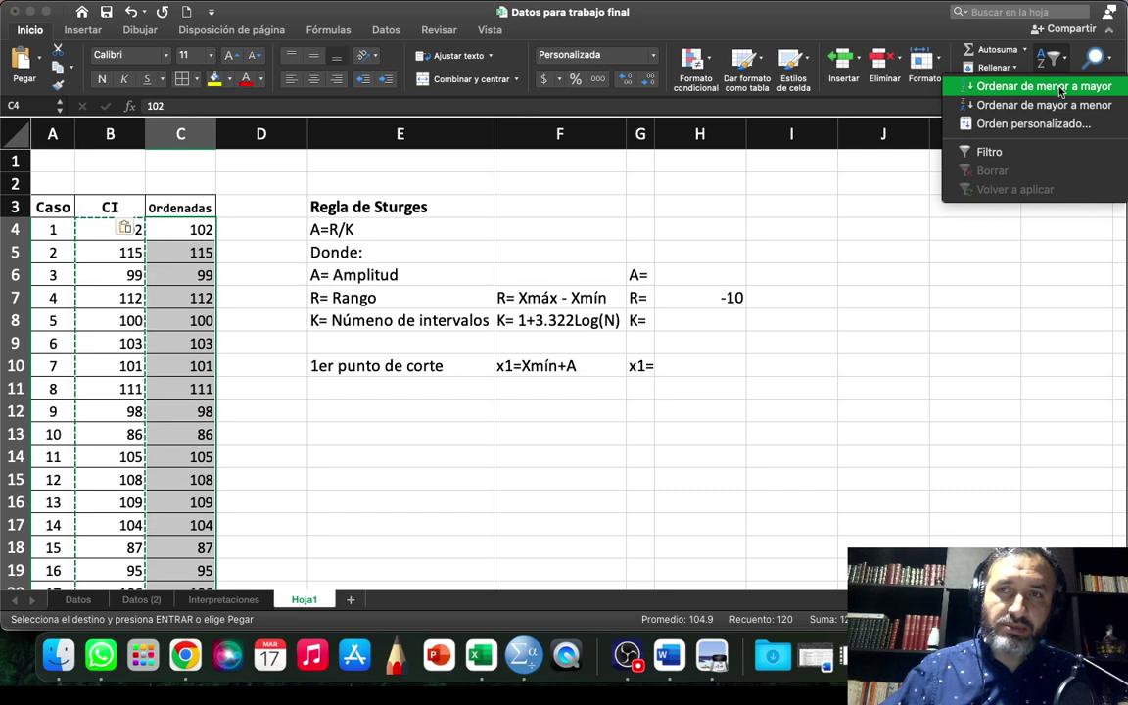
{"action": "left_click", "coordinate": [1060, 88]}
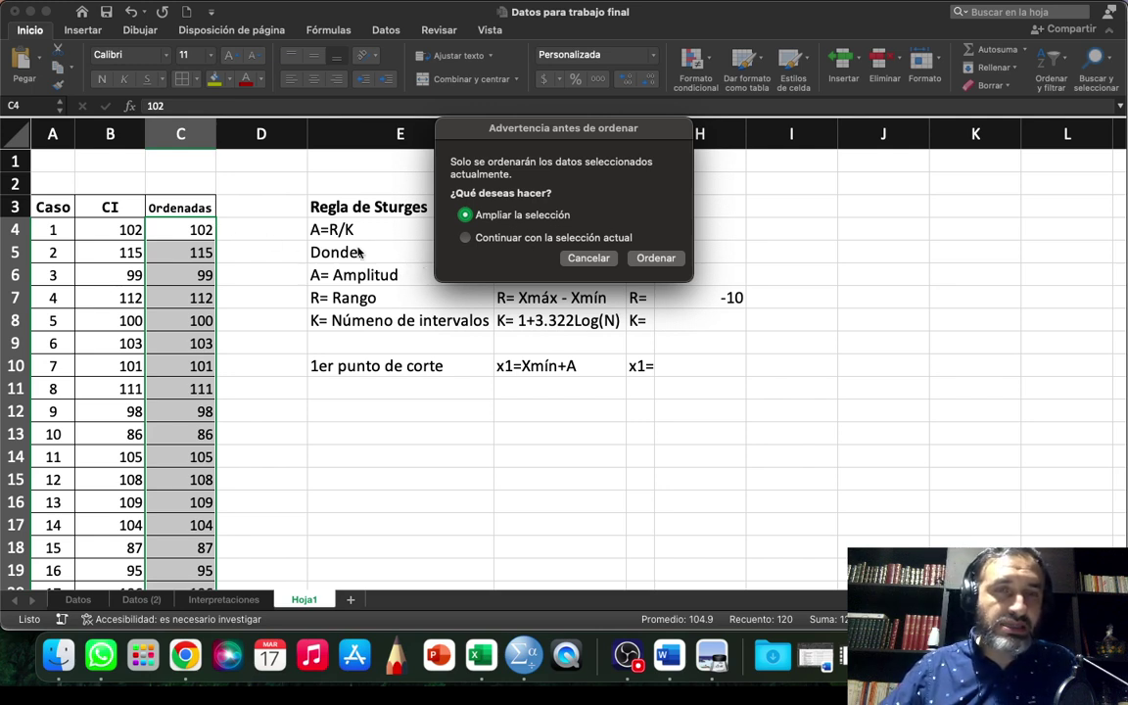
{"action": "left_click", "coordinate": [466, 238]}
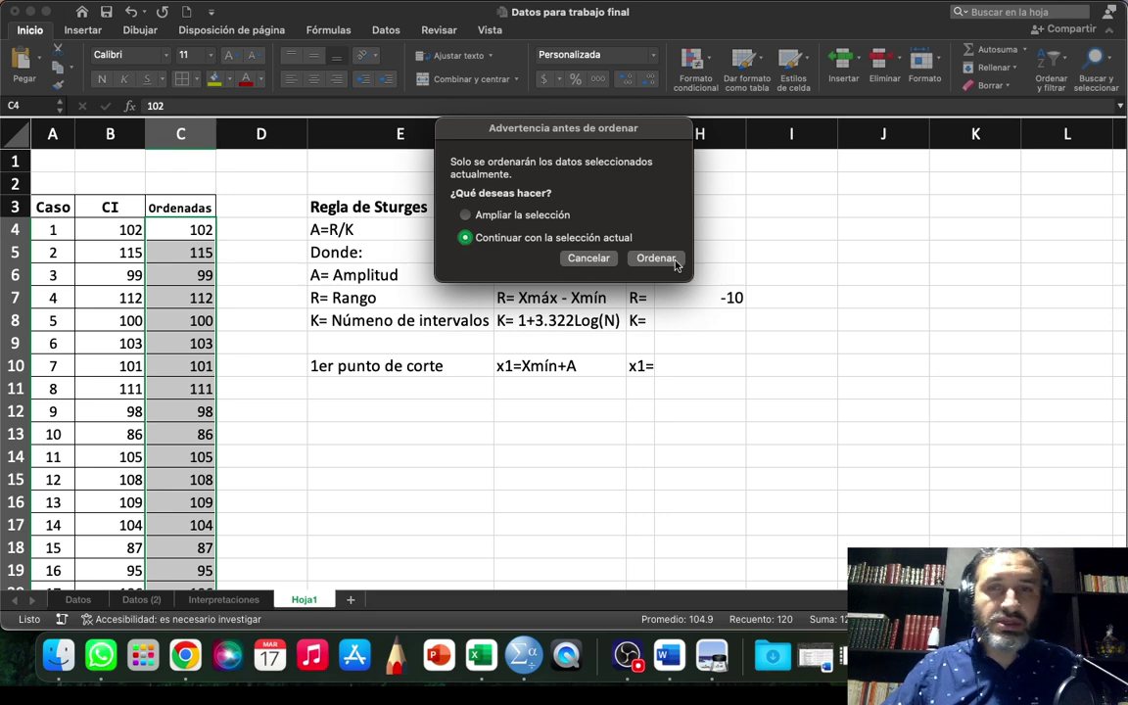
{"action": "left_click", "coordinate": [656, 258]}
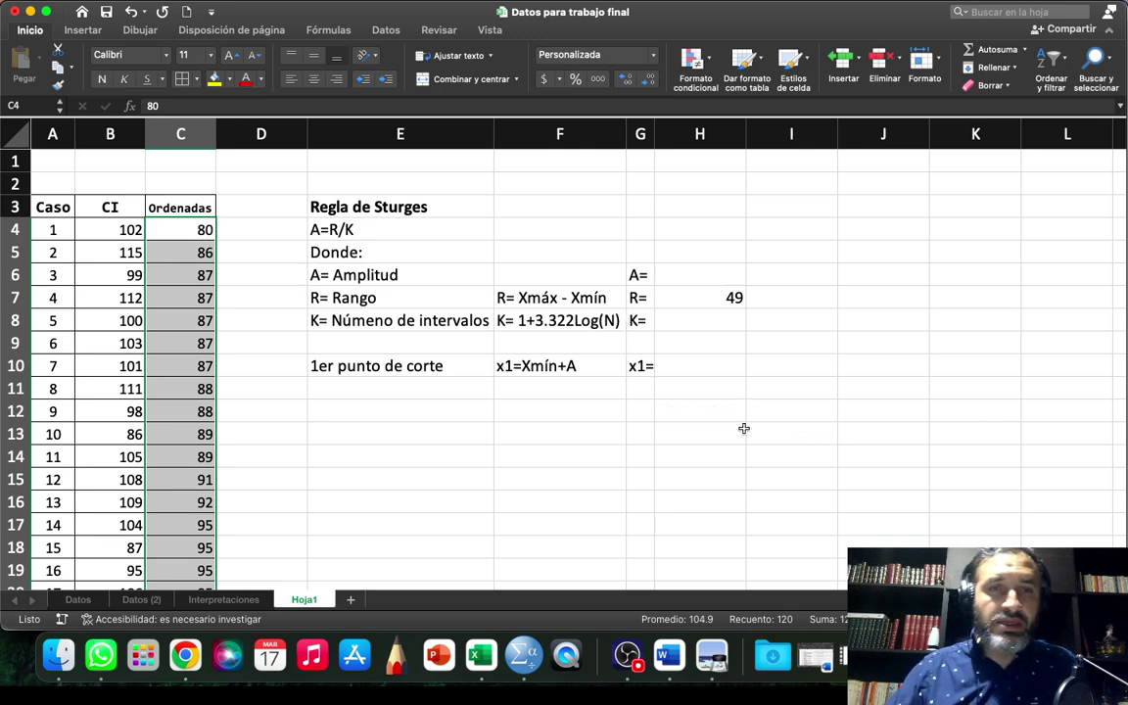
{"action": "scroll", "coordinate": [228, 367], "scroll_direction": "down", "scroll_amount": 2}
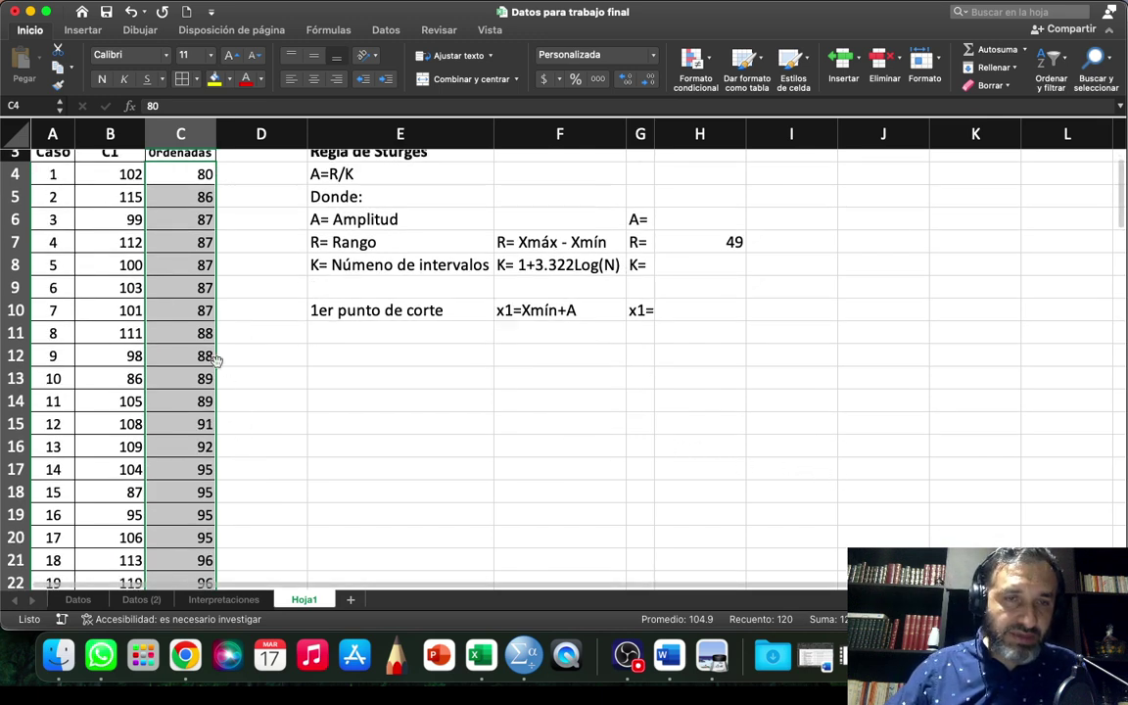
{"action": "scroll", "coordinate": [171, 392], "scroll_direction": "up", "scroll_amount": 1}
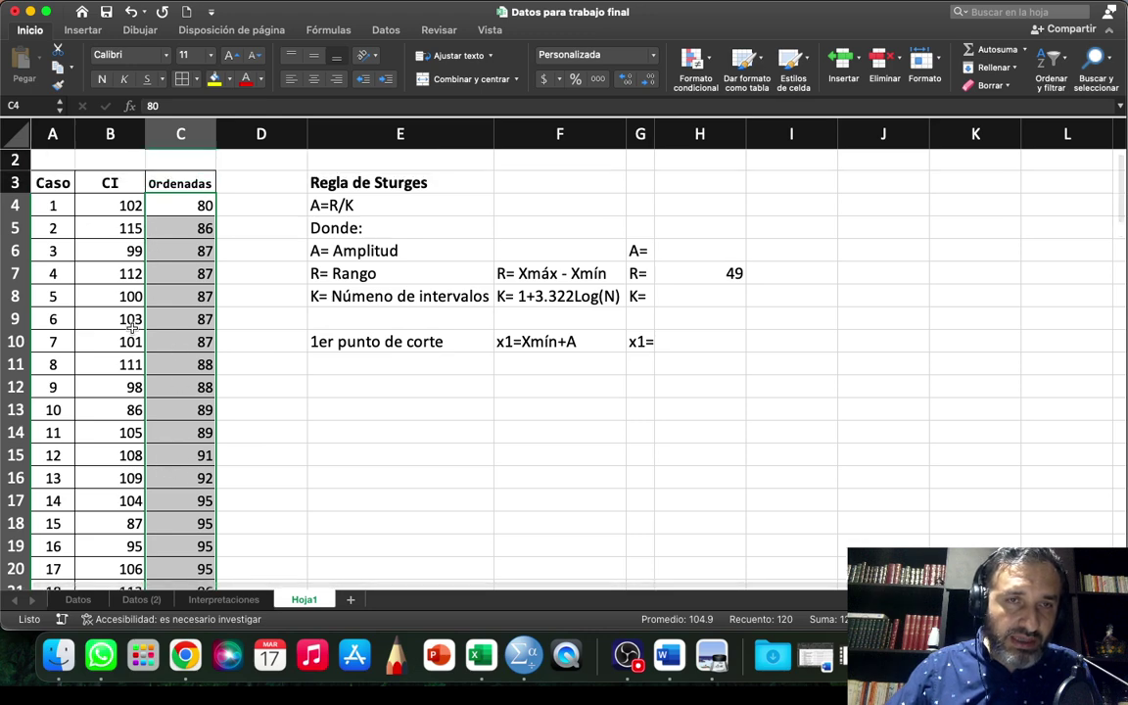
{"action": "scroll", "coordinate": [261, 475], "scroll_direction": "down", "scroll_amount": 5}
{"action": "scroll", "coordinate": [265, 477], "scroll_direction": "down", "scroll_amount": 9}
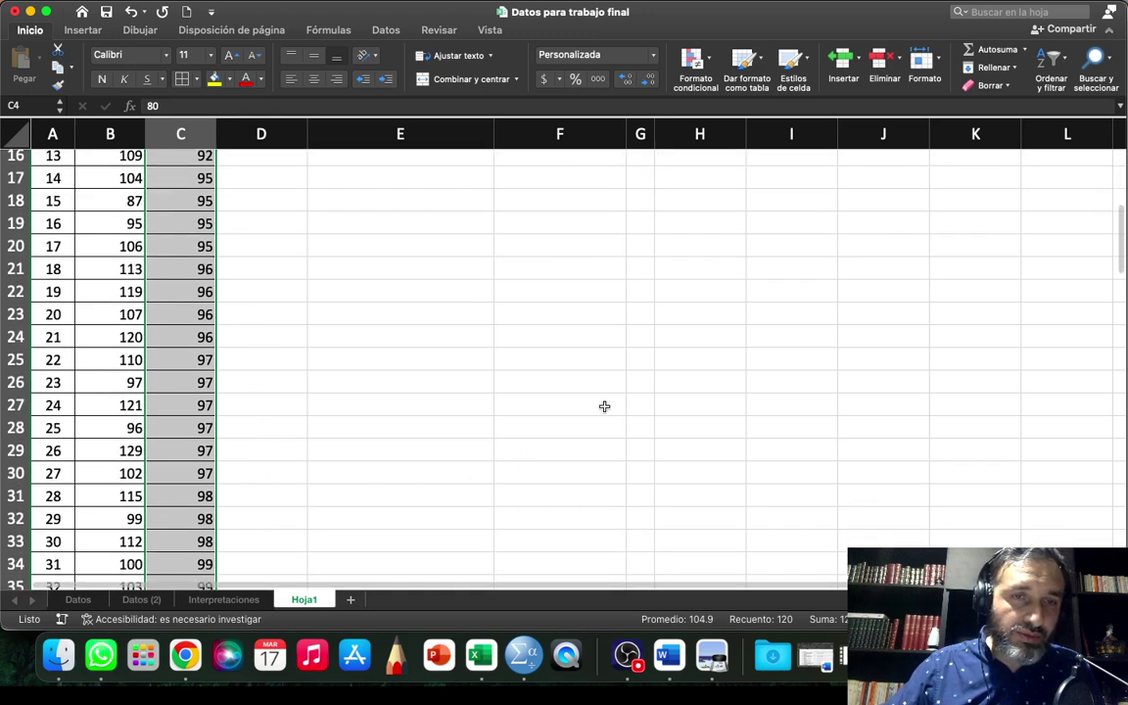
{"action": "scroll", "coordinate": [847, 365], "scroll_direction": "up", "scroll_amount": 3}
{"action": "scroll", "coordinate": [847, 364], "scroll_direction": "up", "scroll_amount": 12}
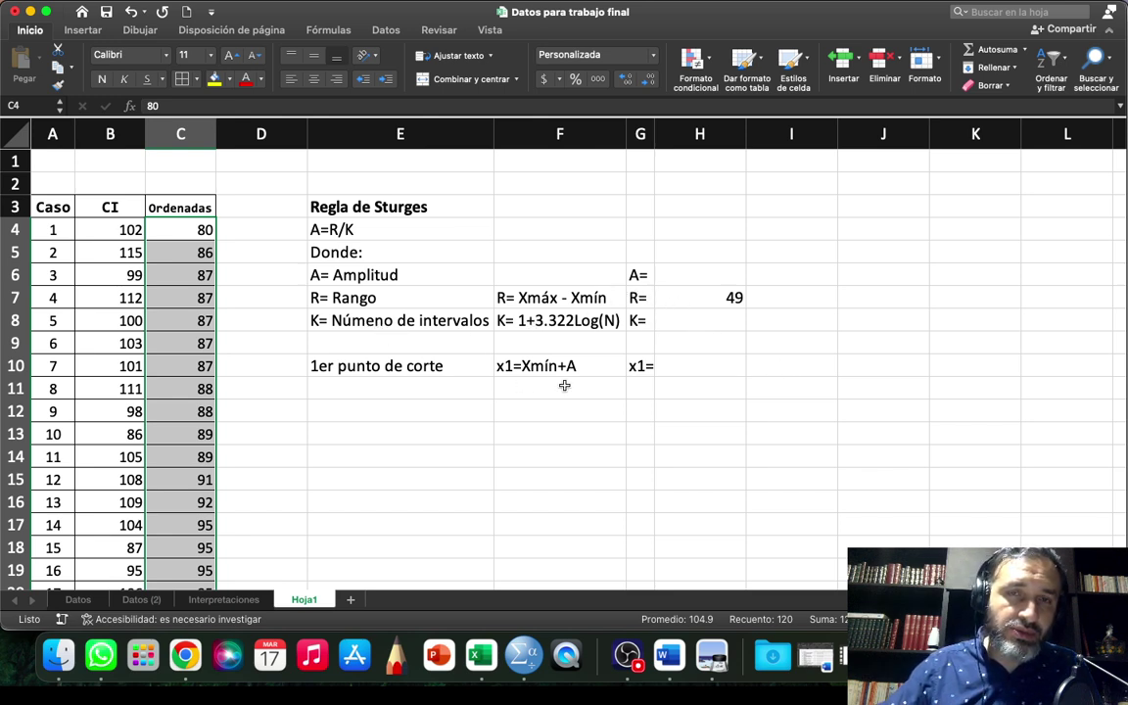
- Start the K formula in cell H8 as =1+3.322*LOG(, following the written number-of-intervals formula
{"action": "left_click", "coordinate": [733, 321]}
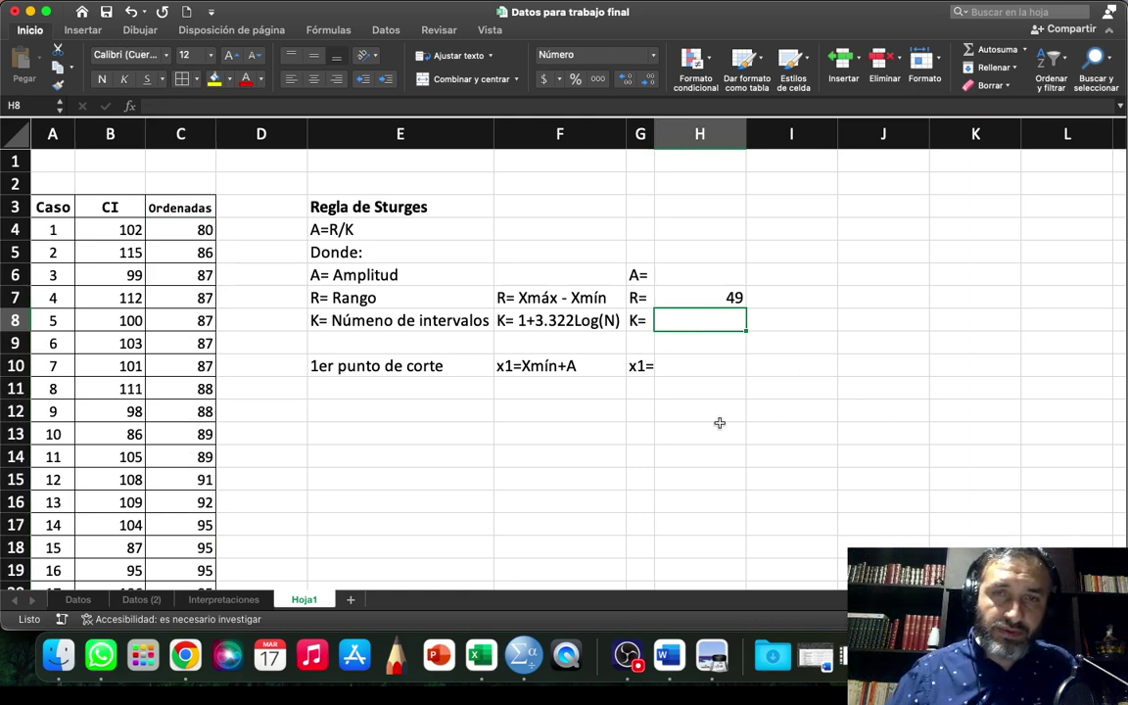
{"action": "left_click", "coordinate": [551, 322]}
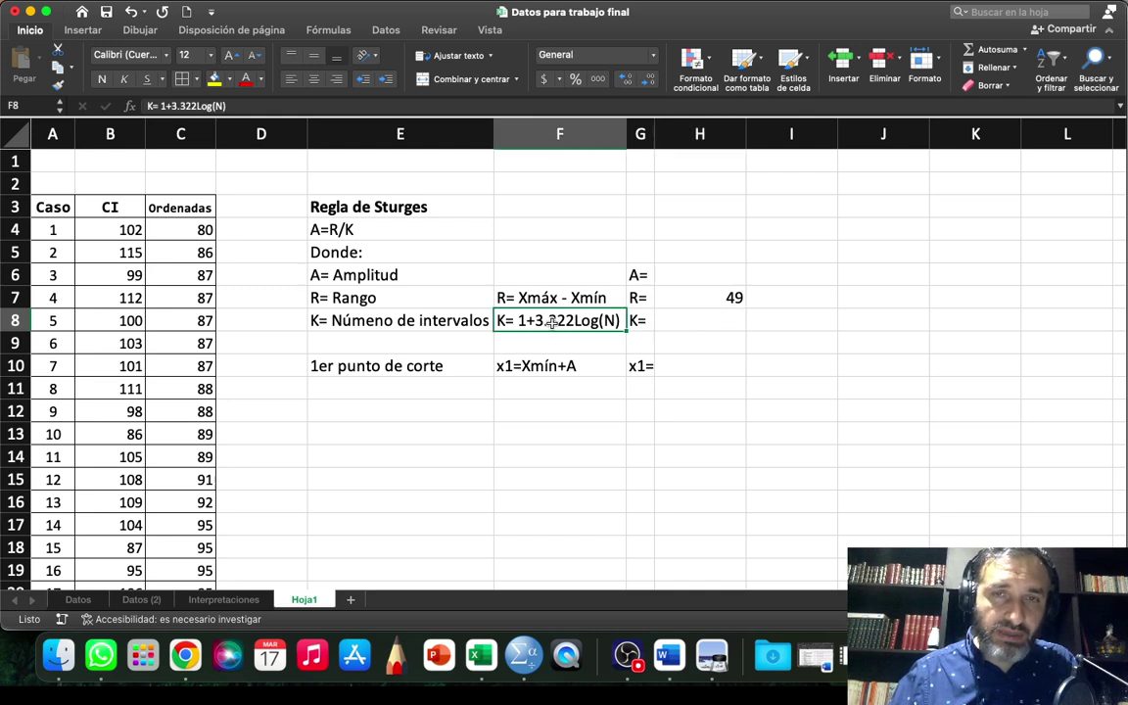
{"action": "left_click", "coordinate": [693, 322]}
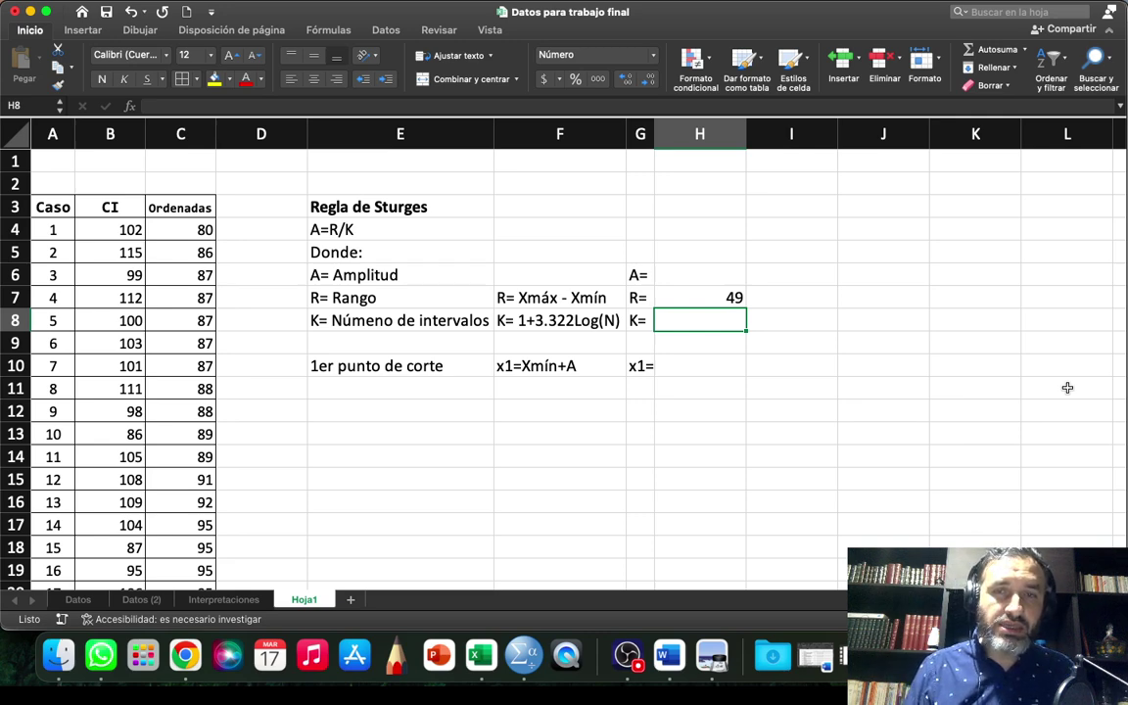
{"action": "type", "text": "="}
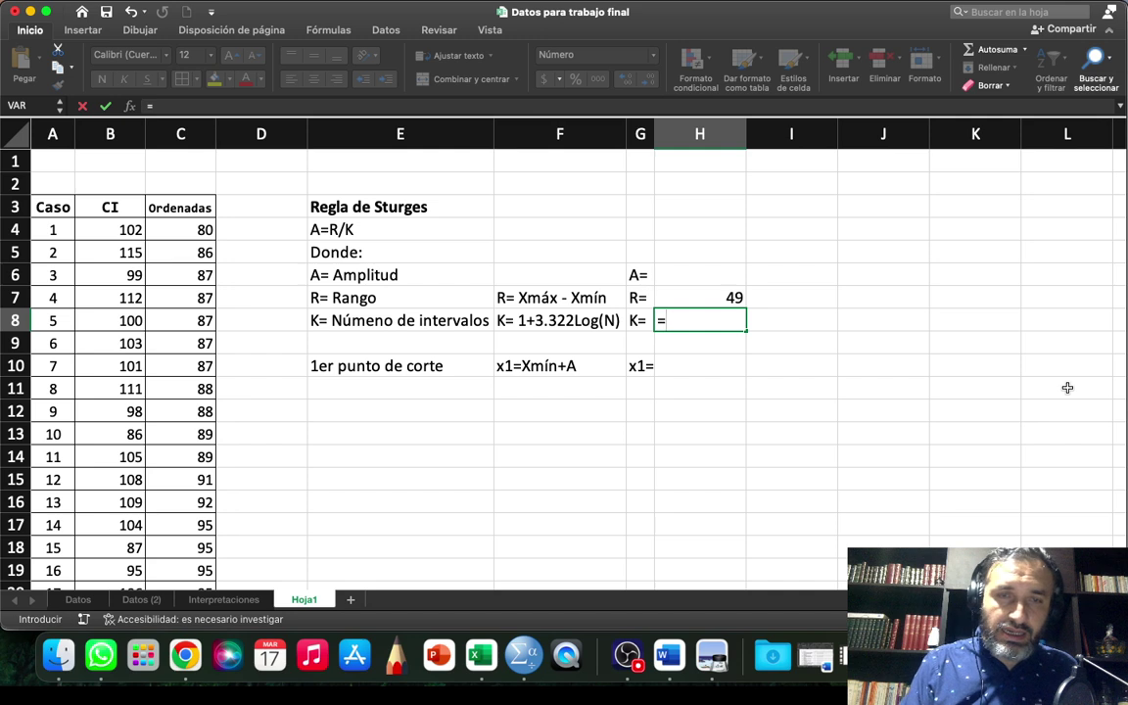
{"action": "type", "text": "1"}
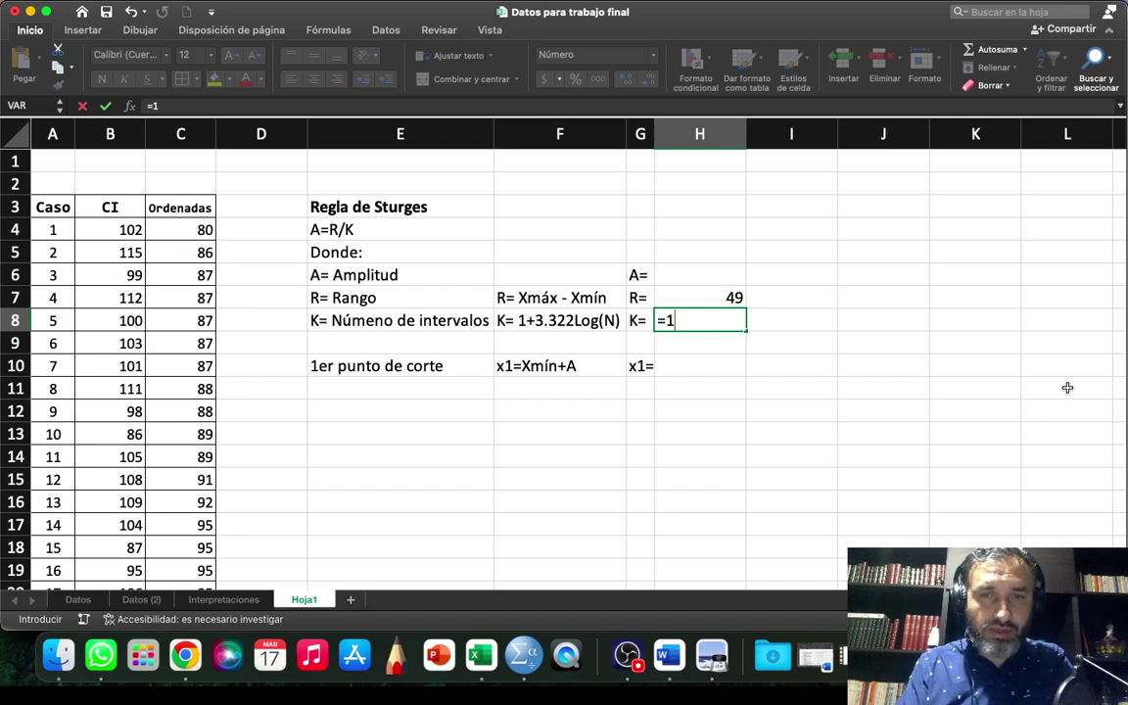
{"action": "type", "text": "+3.322"}
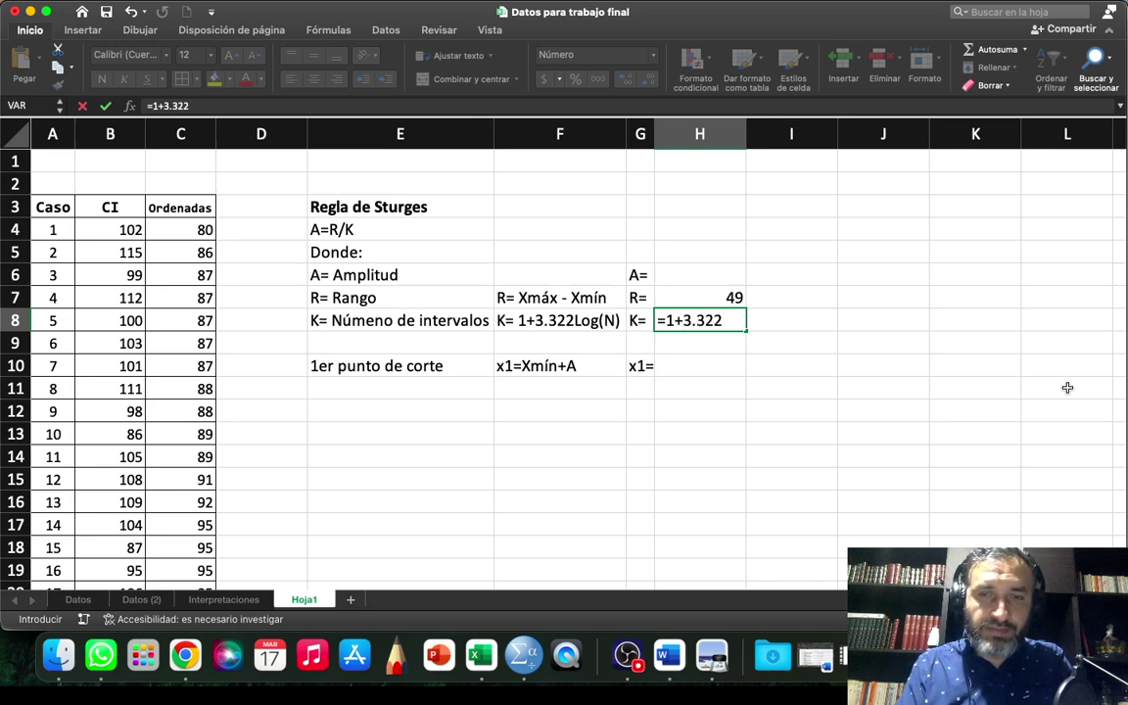
{"action": "type", "text": "*"}
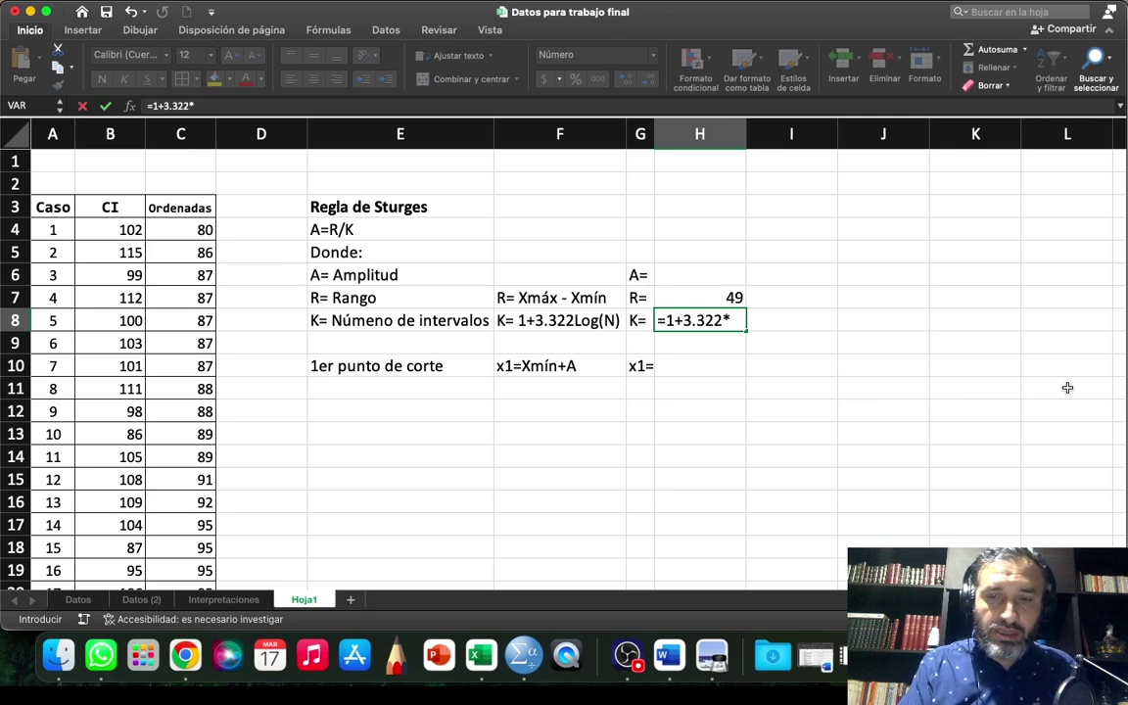
{"action": "type", "text": "log"}
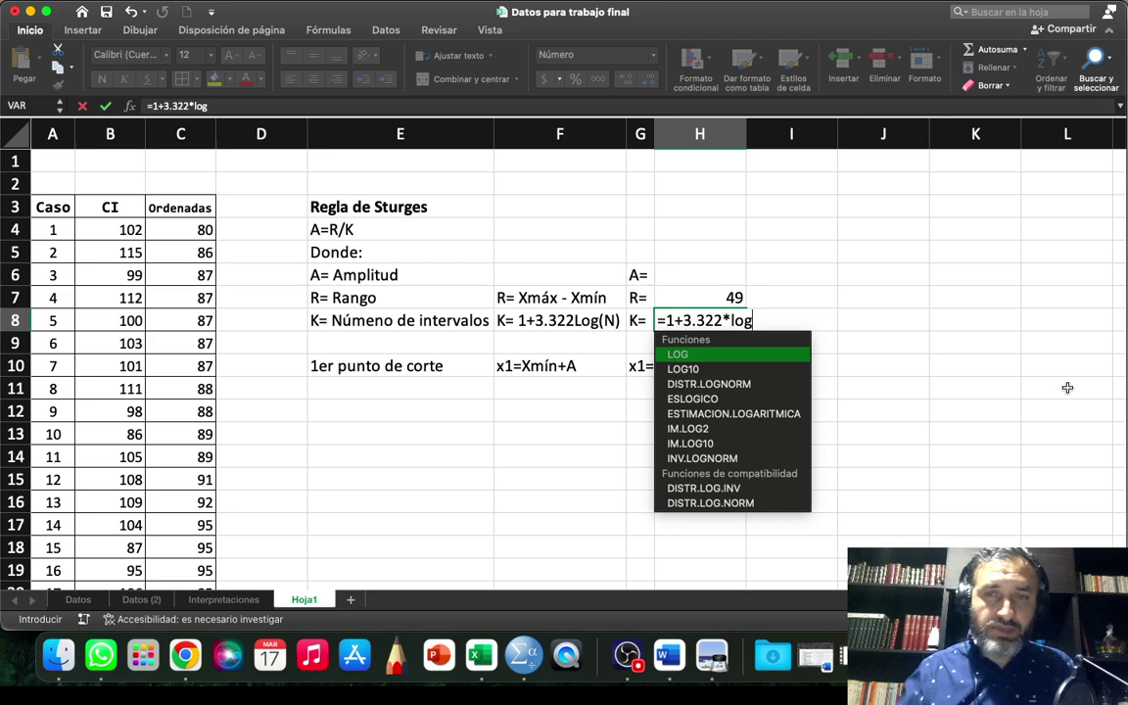
{"action": "left_click", "coordinate": [683, 487]}
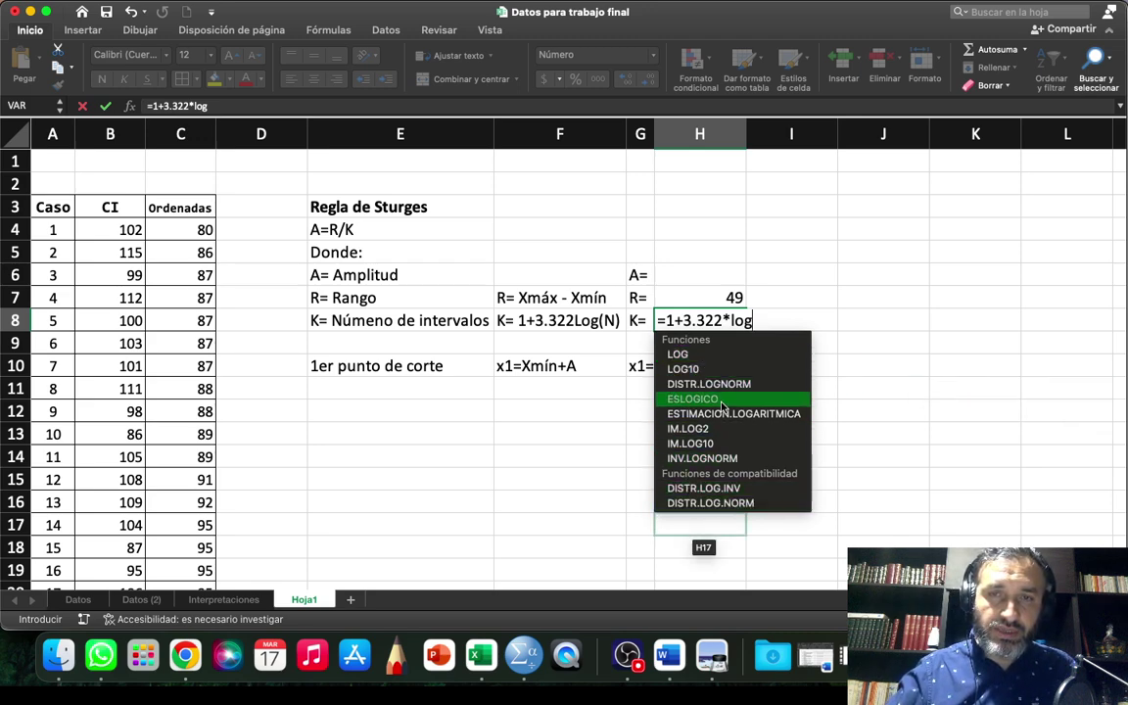
{"action": "double_click", "coordinate": [683, 358]}
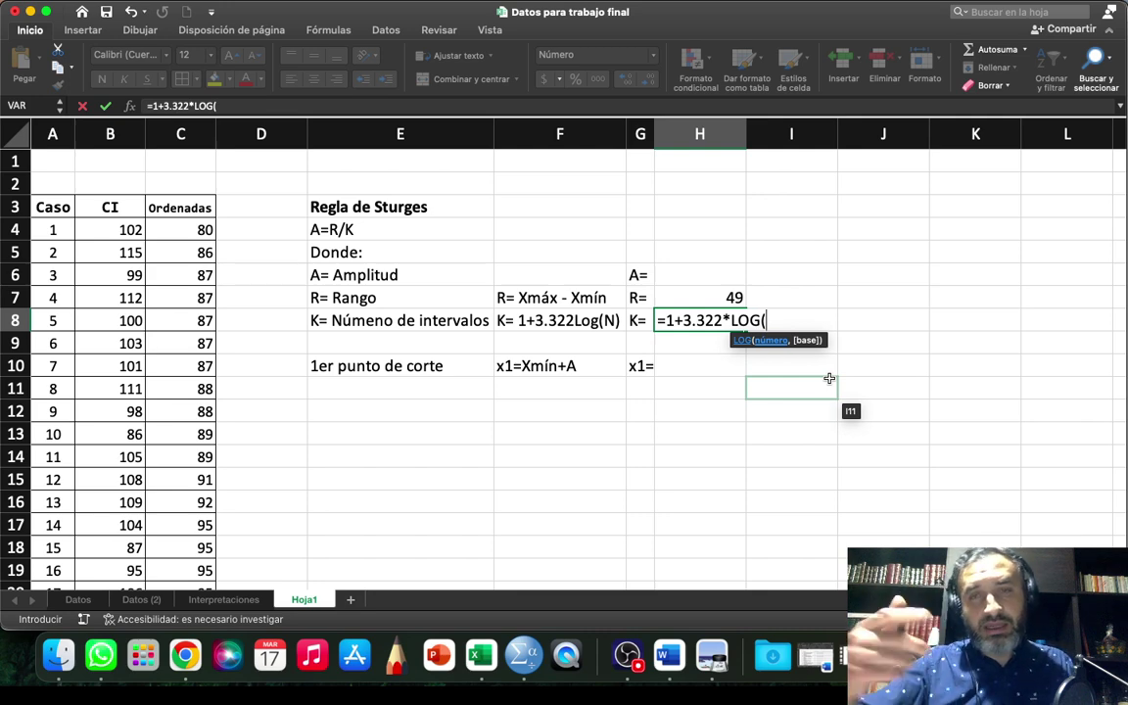
{"action": "scroll", "coordinate": [93, 416], "scroll_direction": "down", "scroll_amount": 3}
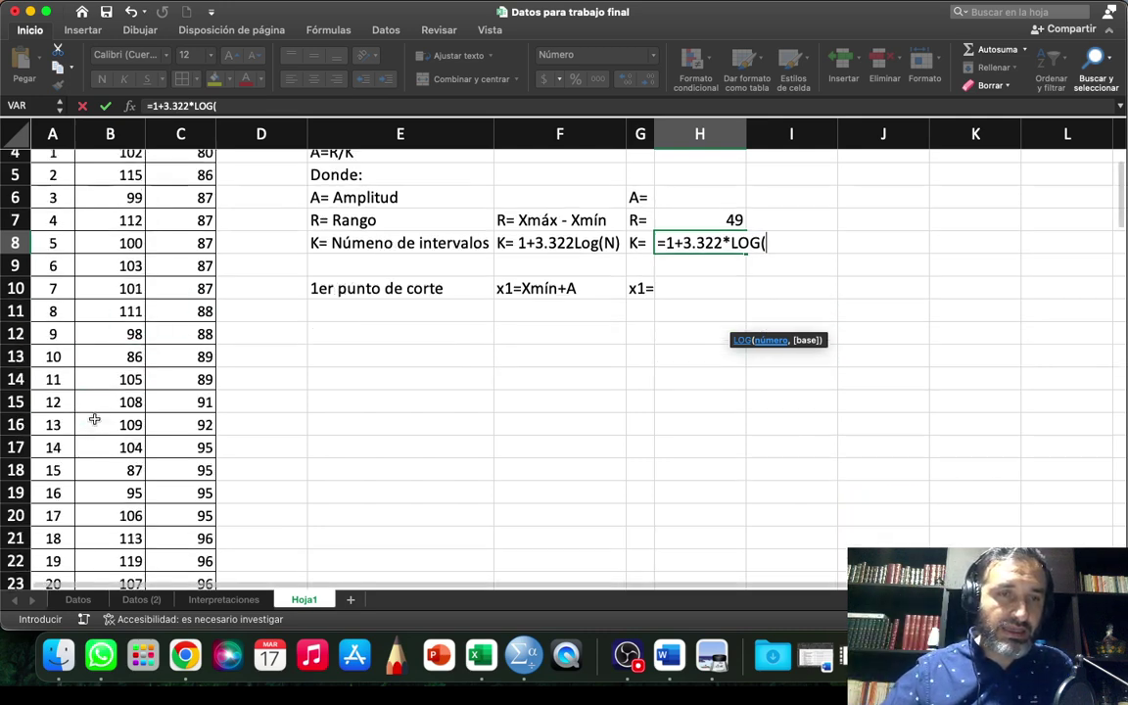
{"action": "scroll", "coordinate": [40, 470], "scroll_direction": "down", "scroll_amount": 15}
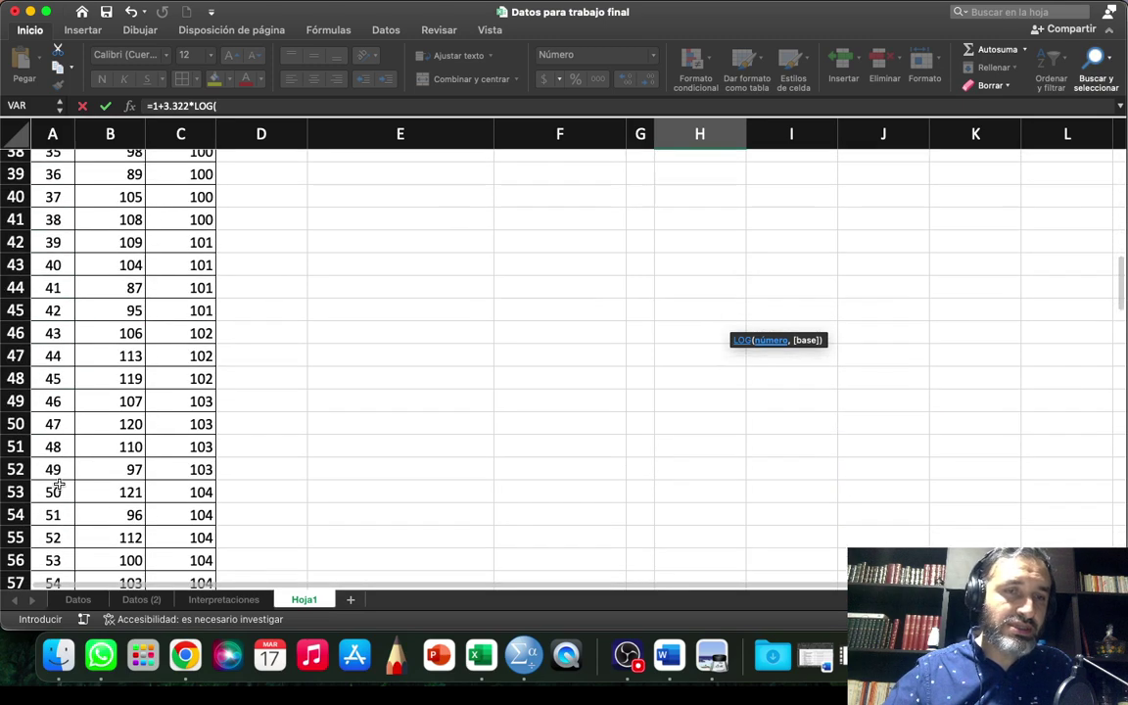
{"action": "scroll", "coordinate": [58, 485], "scroll_direction": "down", "scroll_amount": 20}
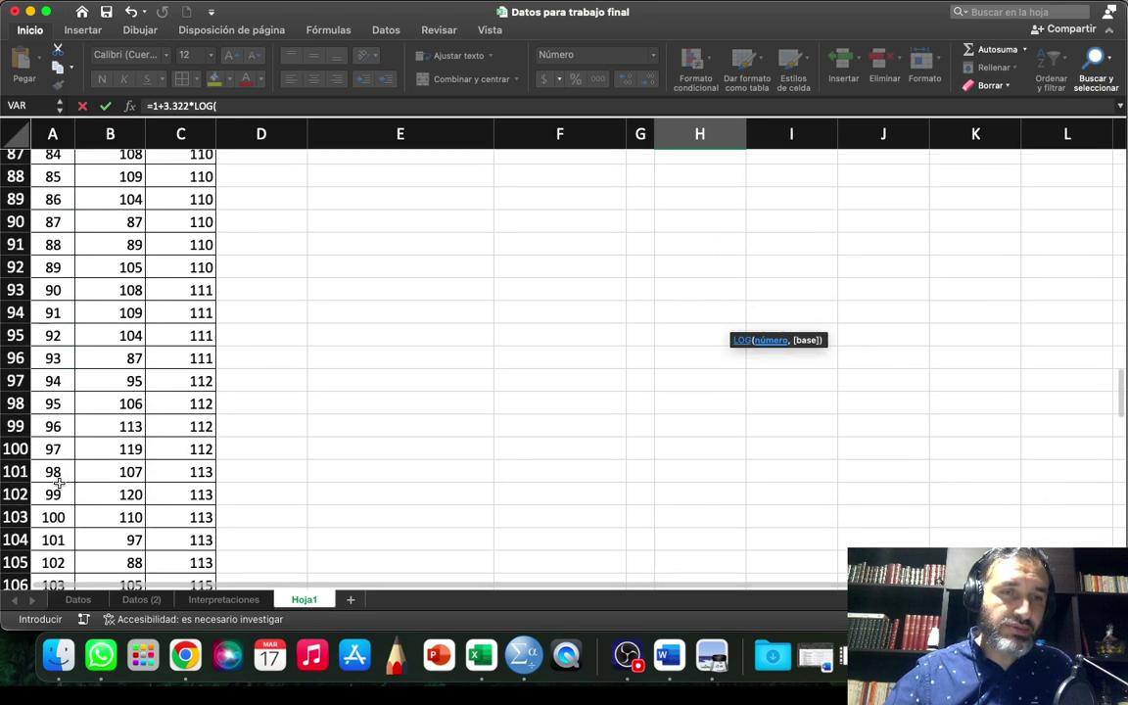
{"action": "scroll", "coordinate": [59, 486], "scroll_direction": "down", "scroll_amount": 4}
{"action": "left_click", "coordinate": [54, 476]}
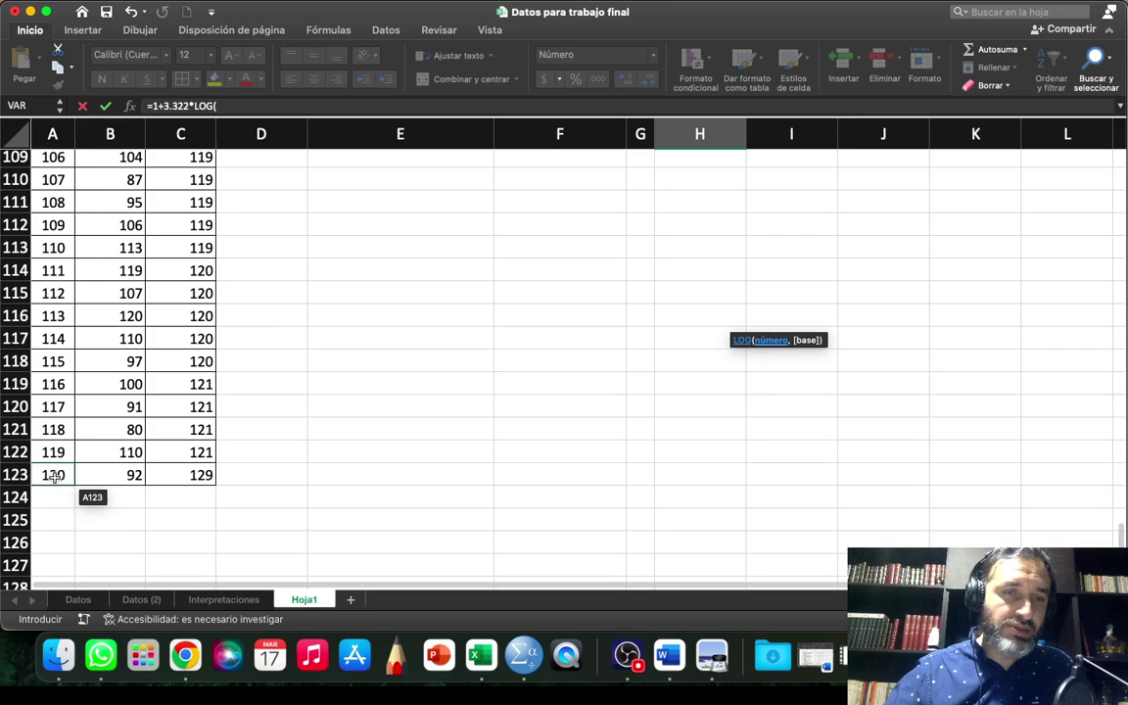
{"action": "scroll", "coordinate": [431, 395], "scroll_direction": "up", "scroll_amount": 14}
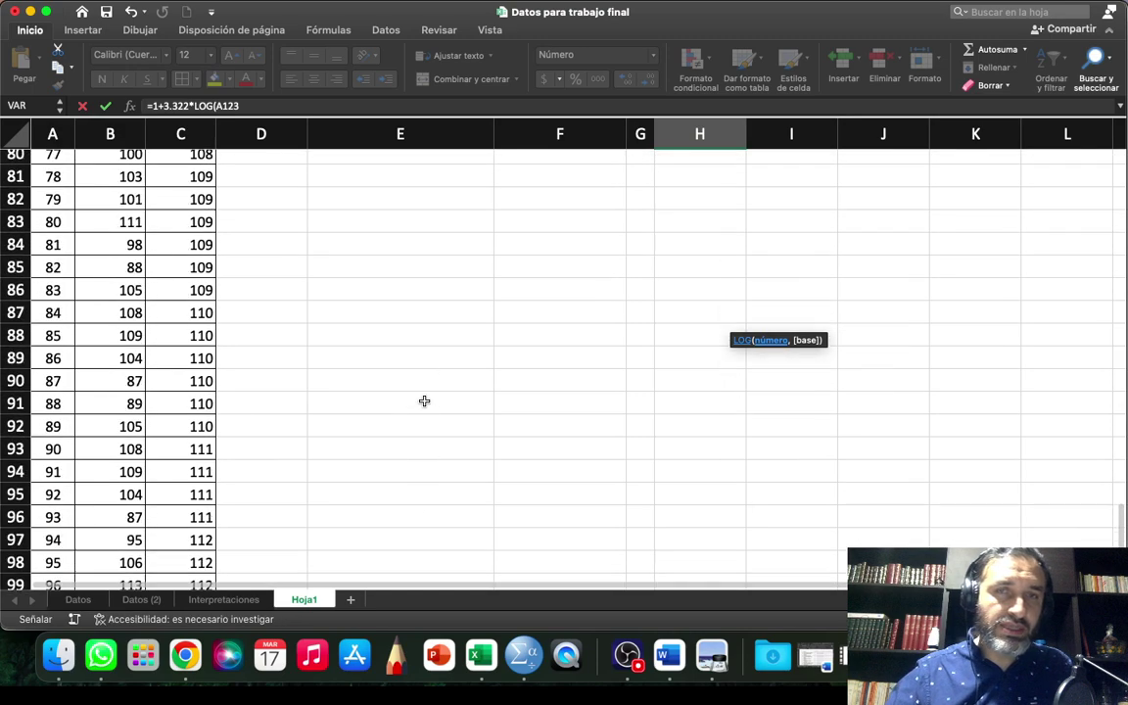
{"action": "scroll", "coordinate": [424, 401], "scroll_direction": "up", "scroll_amount": 20}
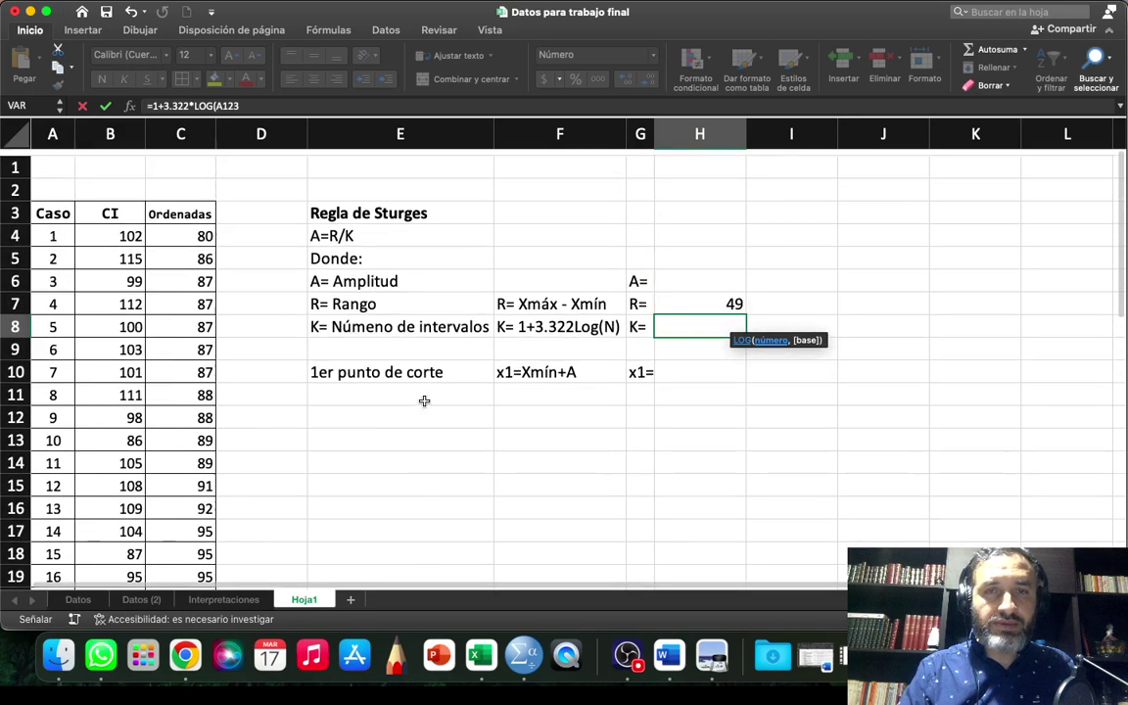
{"action": "scroll", "coordinate": [460, 382], "scroll_direction": "down", "scroll_amount": 1}
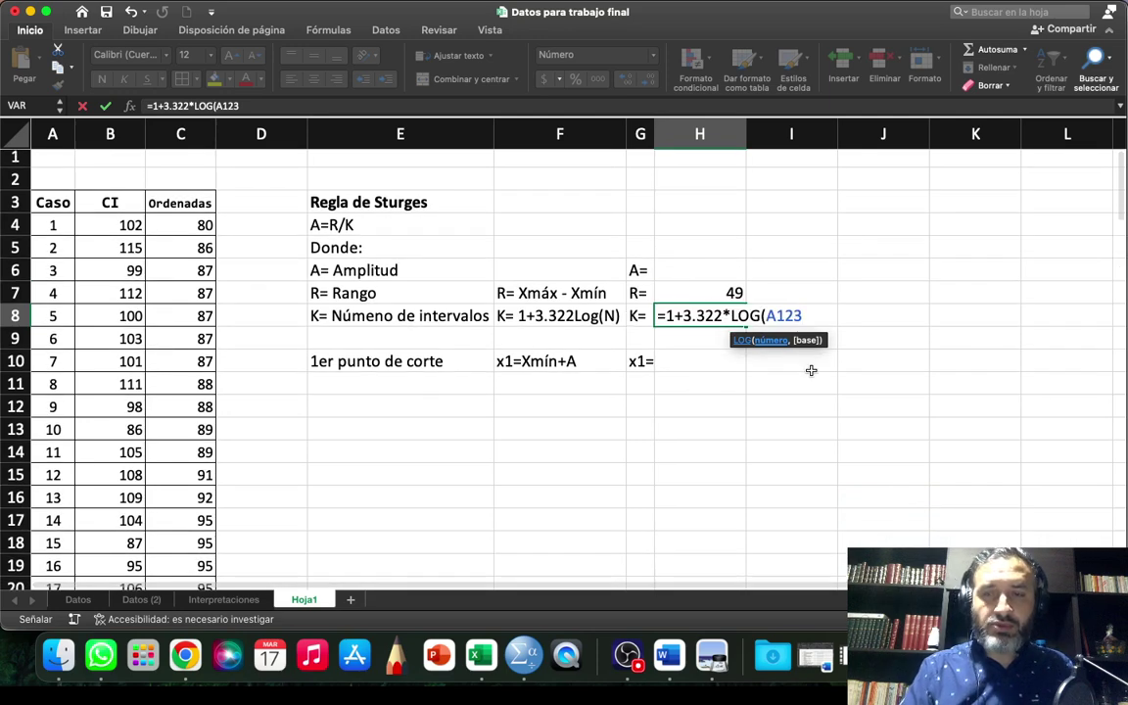
{"action": "key", "text": "BackSpace"}
{"action": "key", "text": "BackSpace"}
{"action": "key", "text": "BackSpace"}
{"action": "key", "text": "BackSpace"}
- Complete the K formula in H8 with 120 as N, giving =1+3.322*LOG(120)
{"action": "type", "text": "1"}
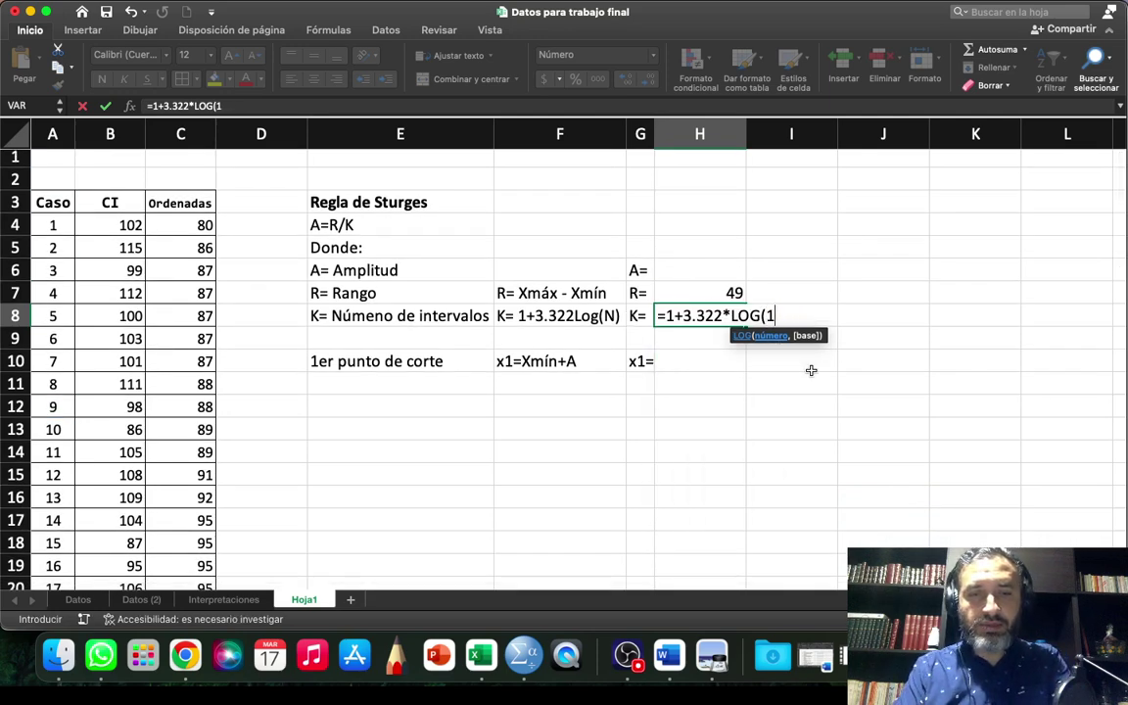
{"action": "type", "text": "20"}
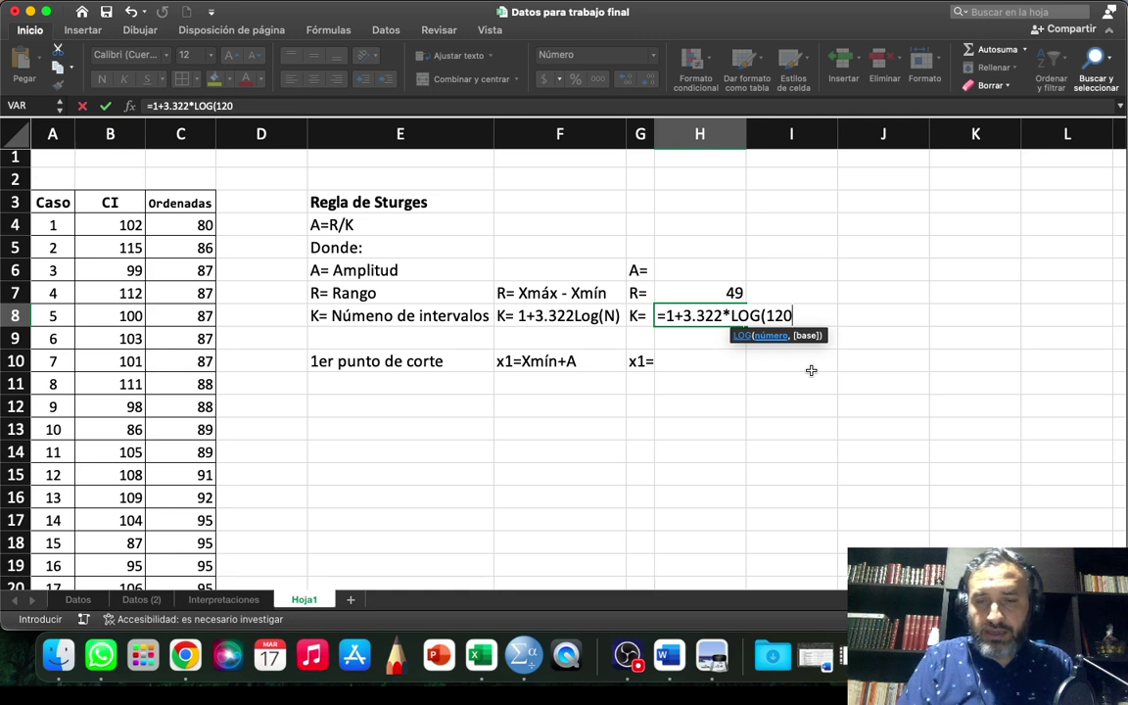
{"action": "type", "text": ")"}
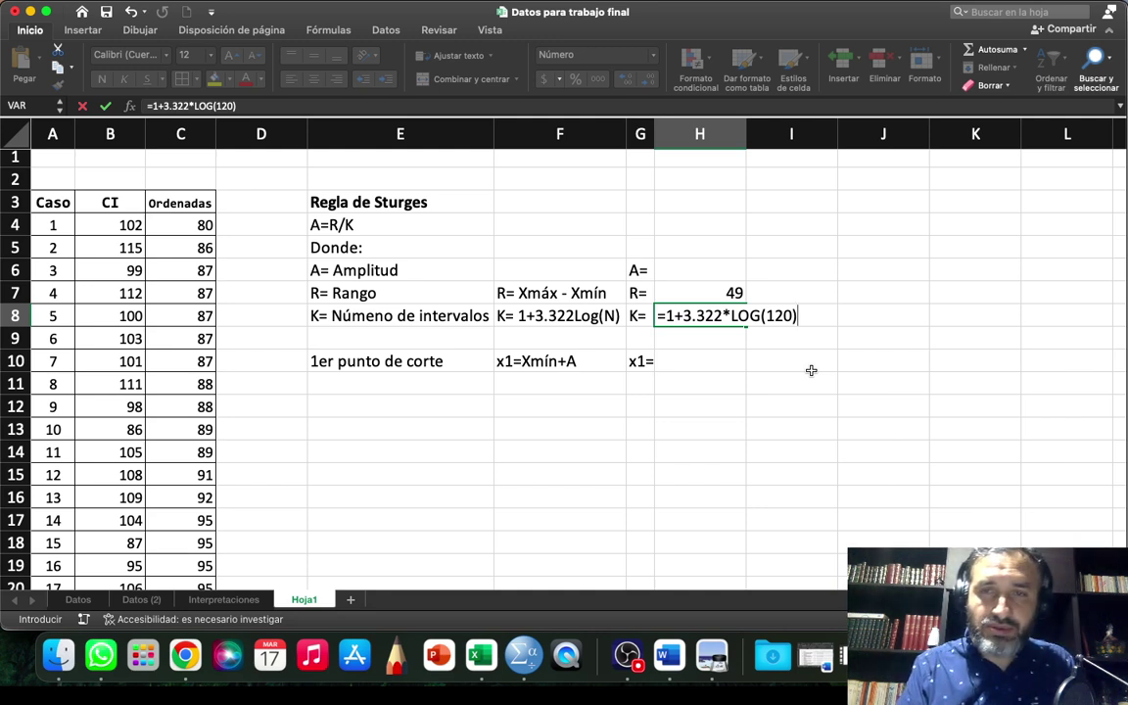
{"action": "key", "text": "Return"}
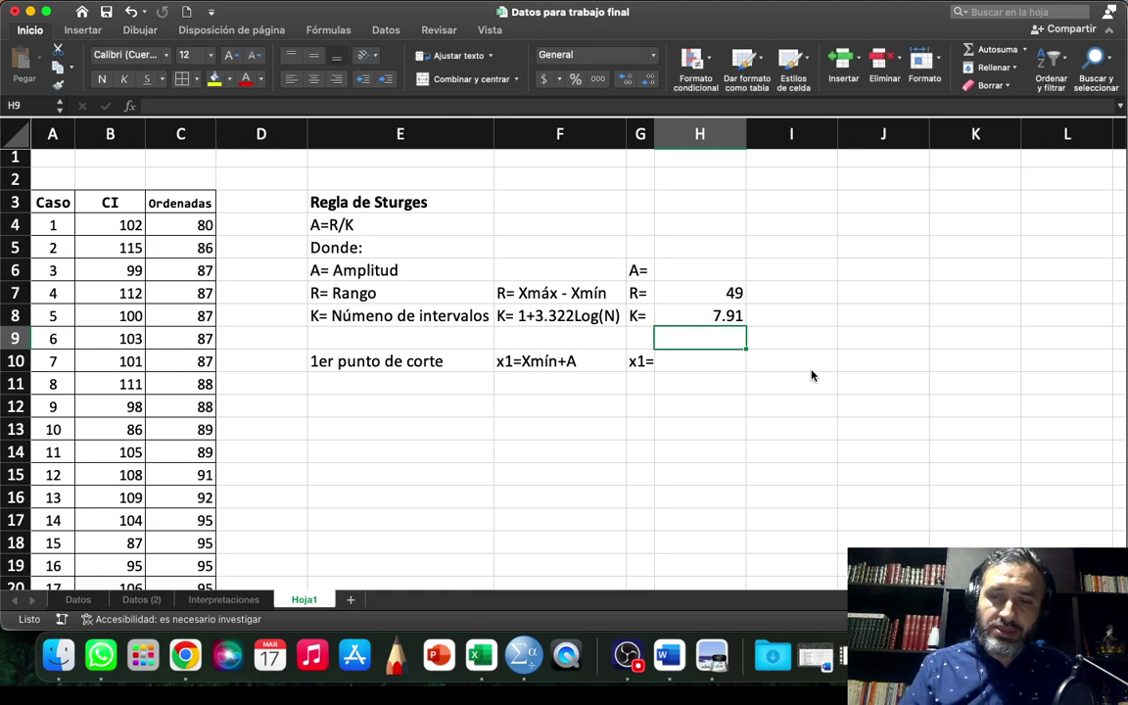
- Show the K value in H8 without decimals, and restore its display to two decimal places
{"action": "key", "text": "Up"}
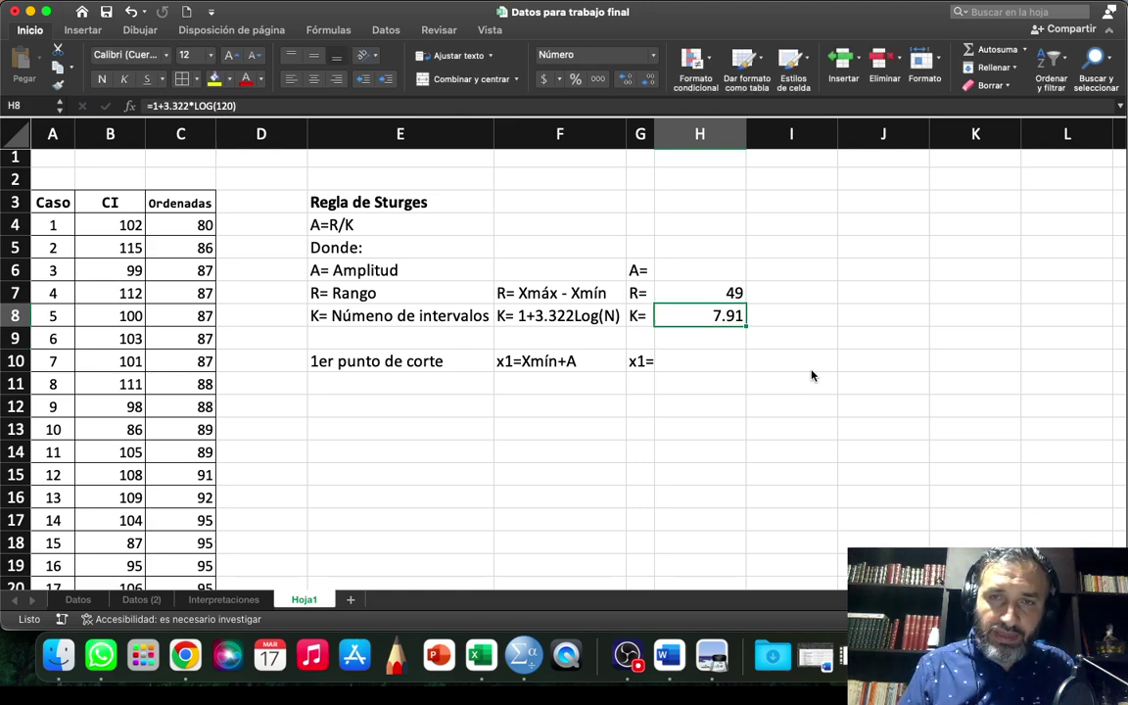
{"action": "key", "text": "Up"}
{"action": "key", "text": "Down"}
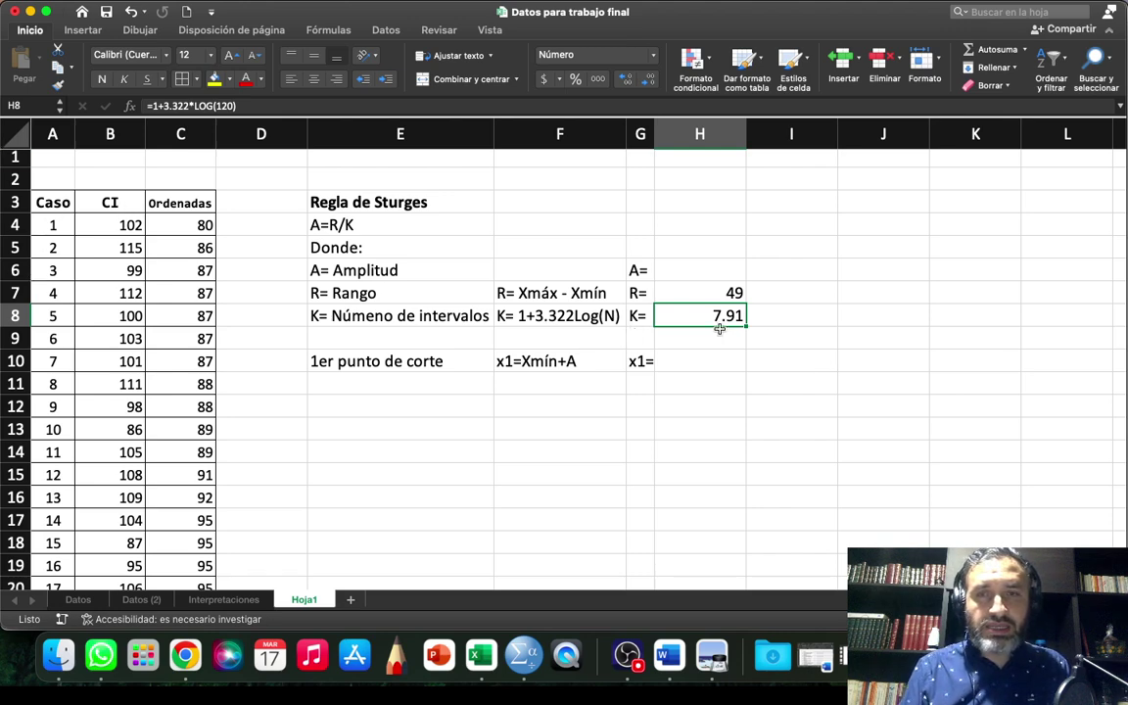
{"action": "left_click", "coordinate": [648, 82]}
{"action": "left_click", "coordinate": [647, 82]}
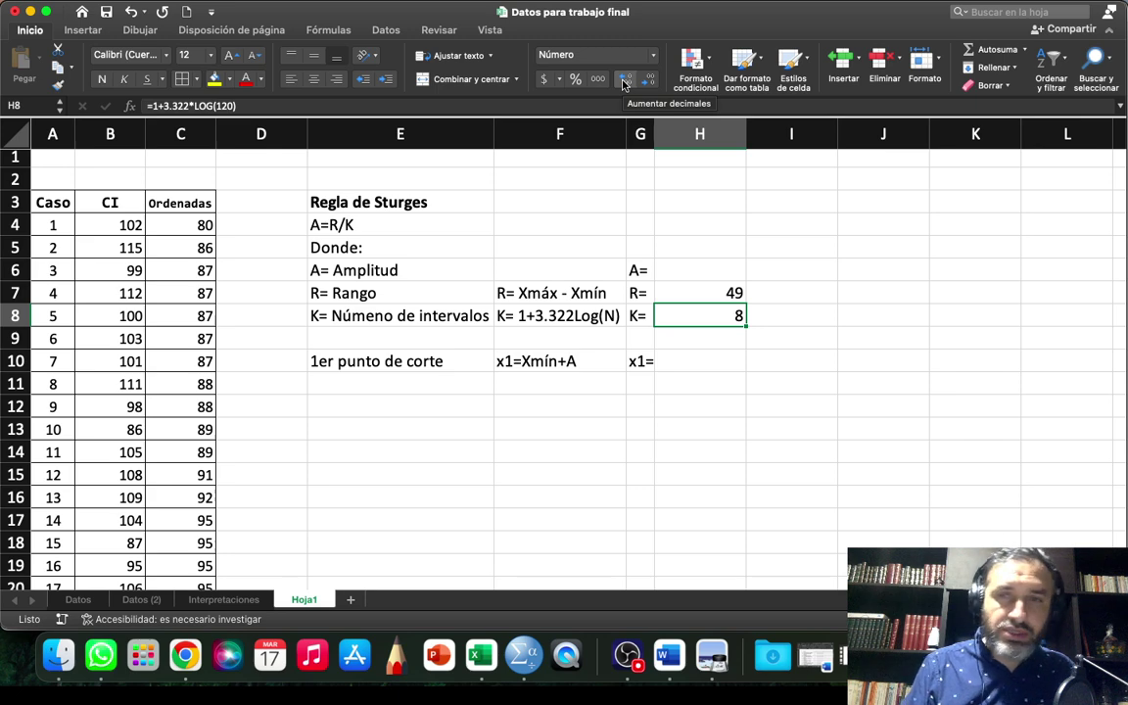
{"action": "left_click", "coordinate": [624, 82]}
{"action": "left_click", "coordinate": [624, 83]}
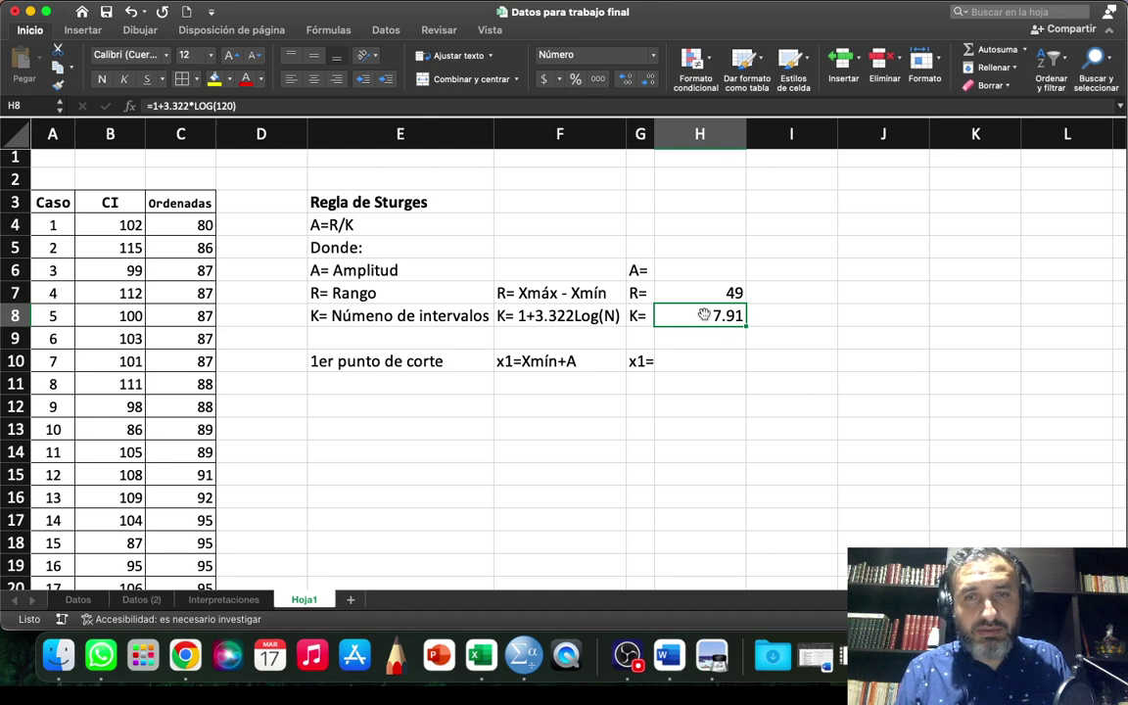
- Round the displayed number of intervals in H8 to a whole number again, and bring back its two decimals
{"action": "left_click", "coordinate": [648, 87]}
{"action": "left_click", "coordinate": [647, 87]}
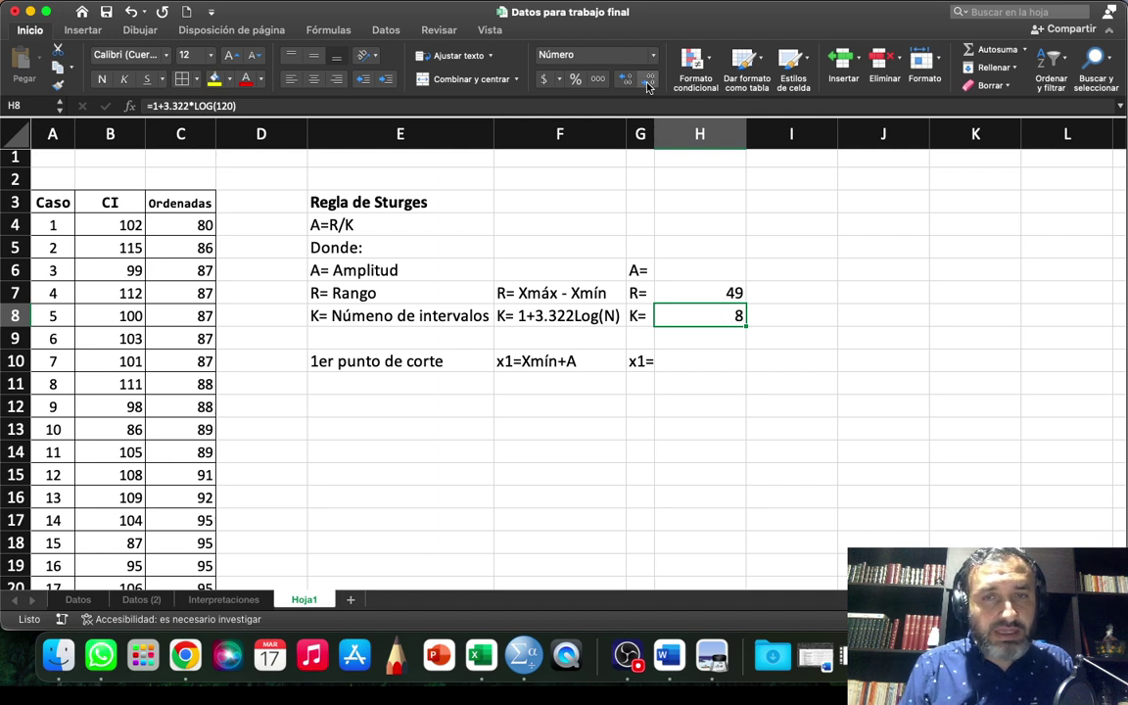
{"action": "left_click", "coordinate": [627, 82]}
{"action": "left_click", "coordinate": [627, 82]}
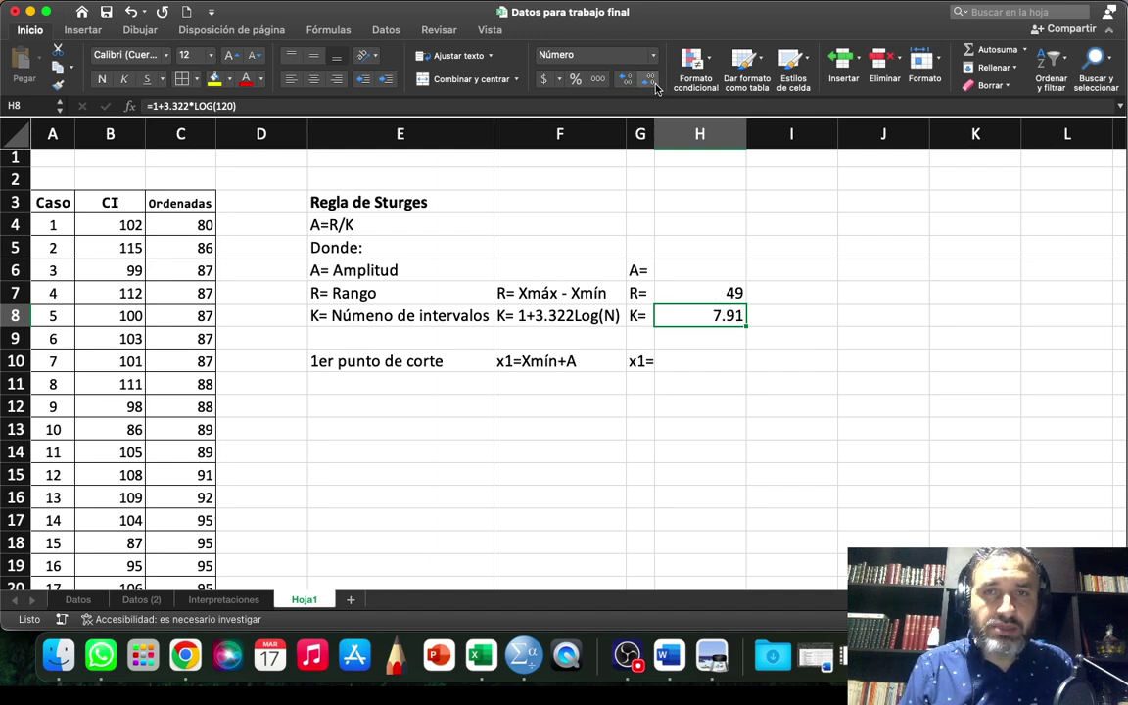
{"action": "left_click", "coordinate": [726, 271]}
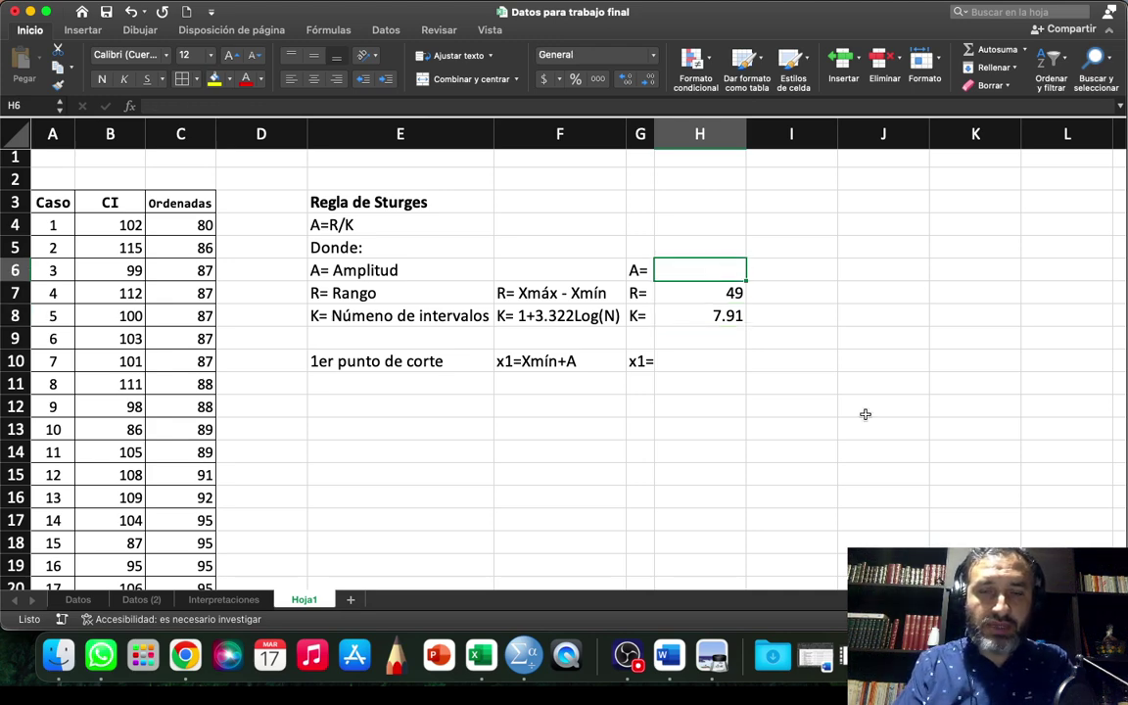
{"action": "type", "text": "4"}
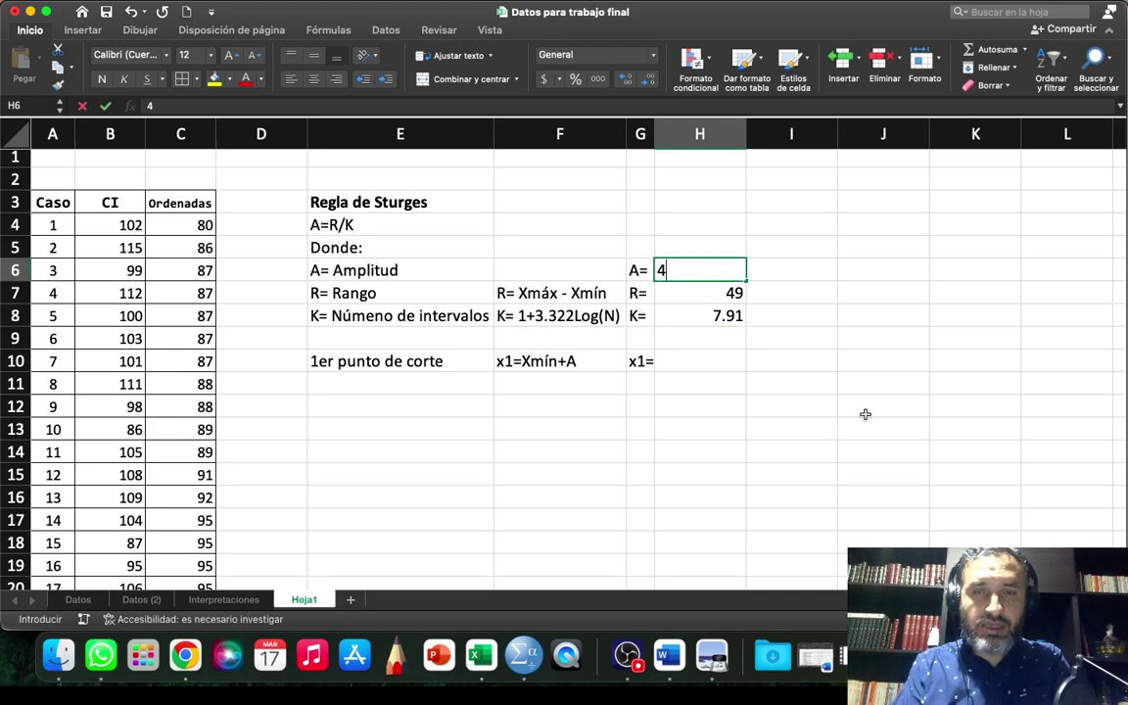
{"action": "type", "text": "9/8"}
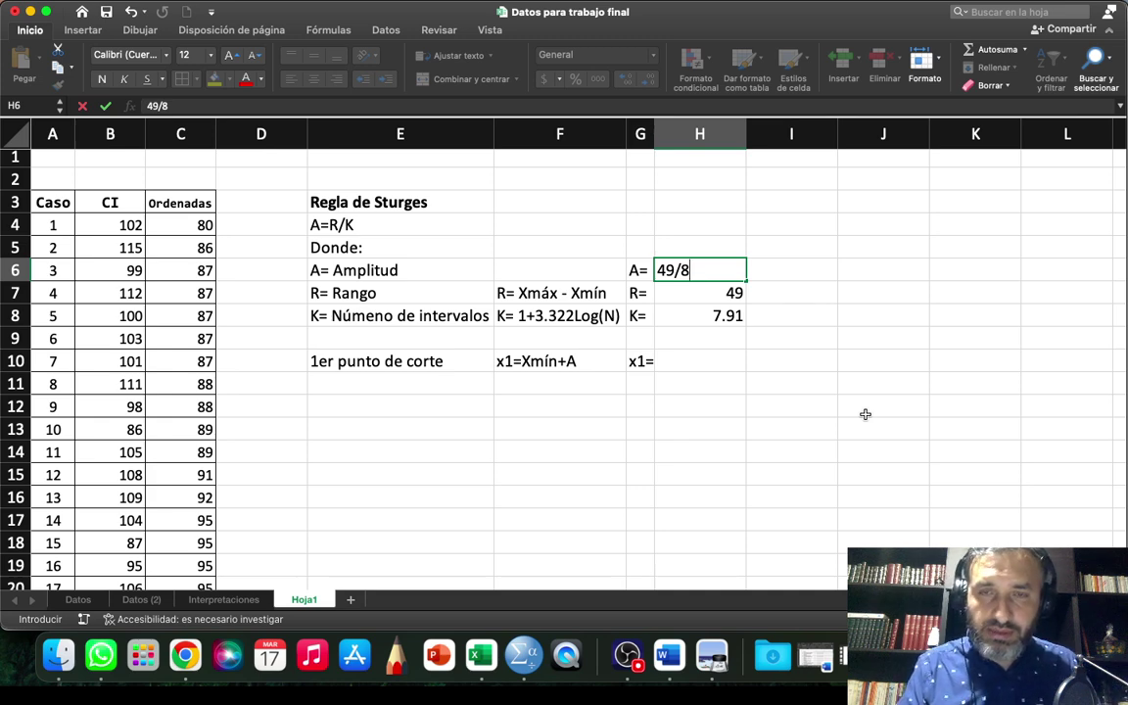
{"action": "key", "text": "Return"}
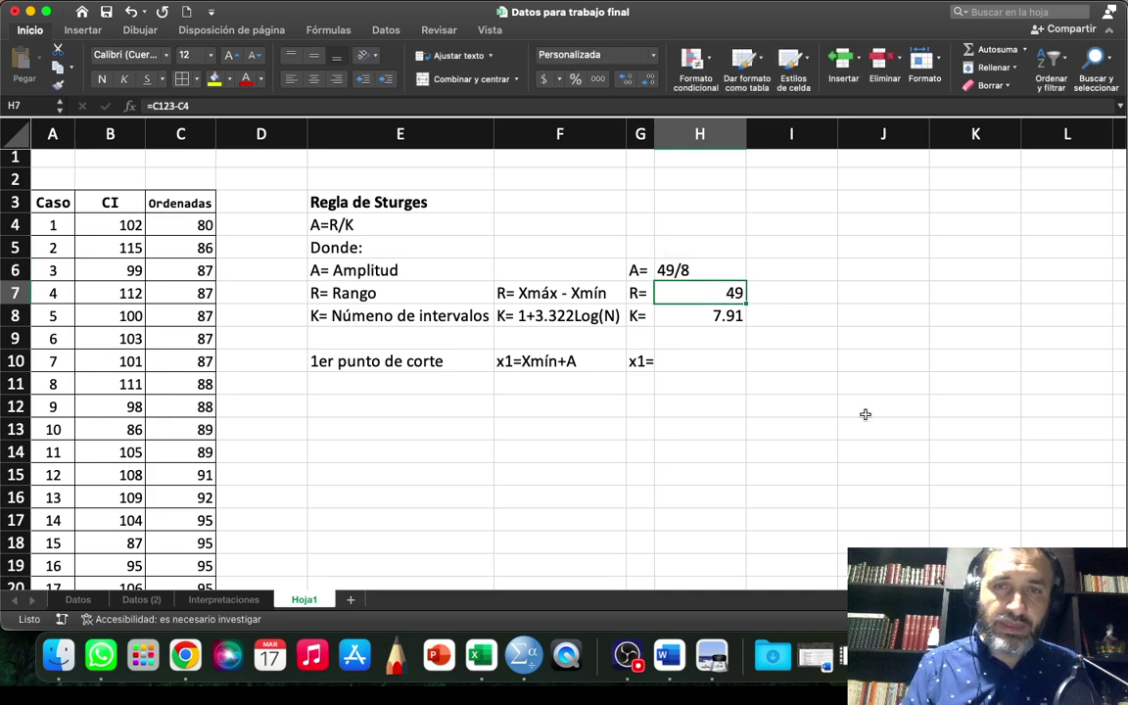
- Calculate the amplitude A in cell H6 with the formula =49/8, dividing the range by the rounded number of intervals
{"action": "key", "text": "Up"}
{"action": "type", "text": "="}
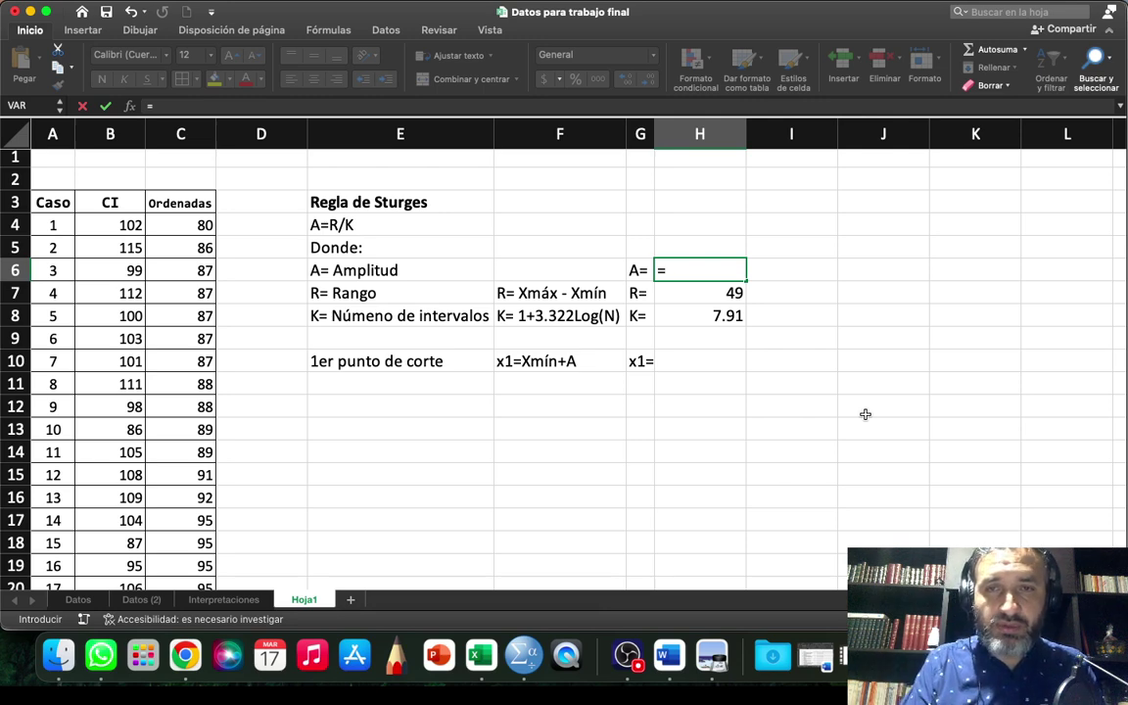
{"action": "type", "text": "4"}
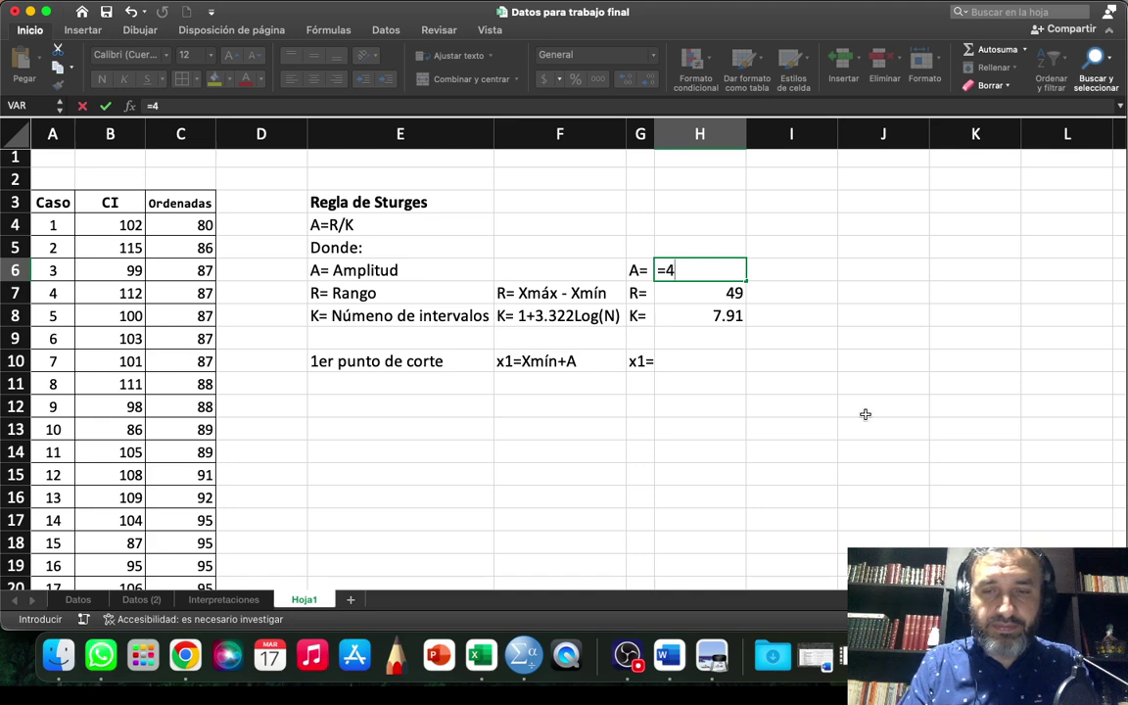
{"action": "type", "text": "9/8"}
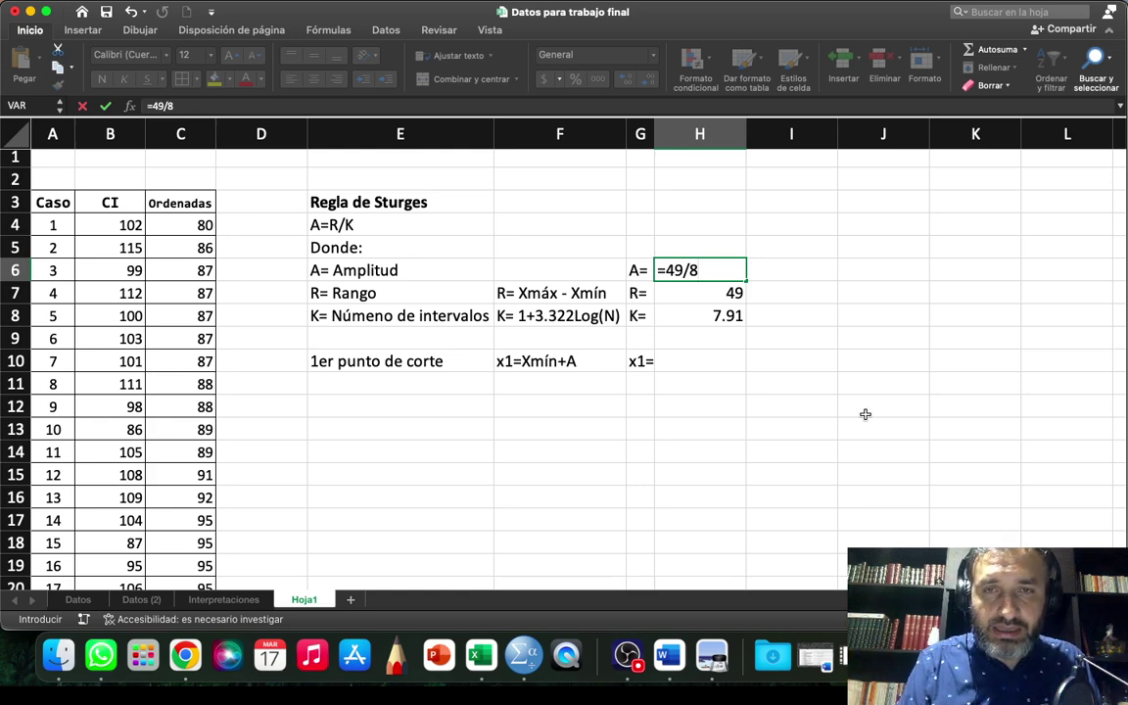
{"action": "key", "text": "Return"}
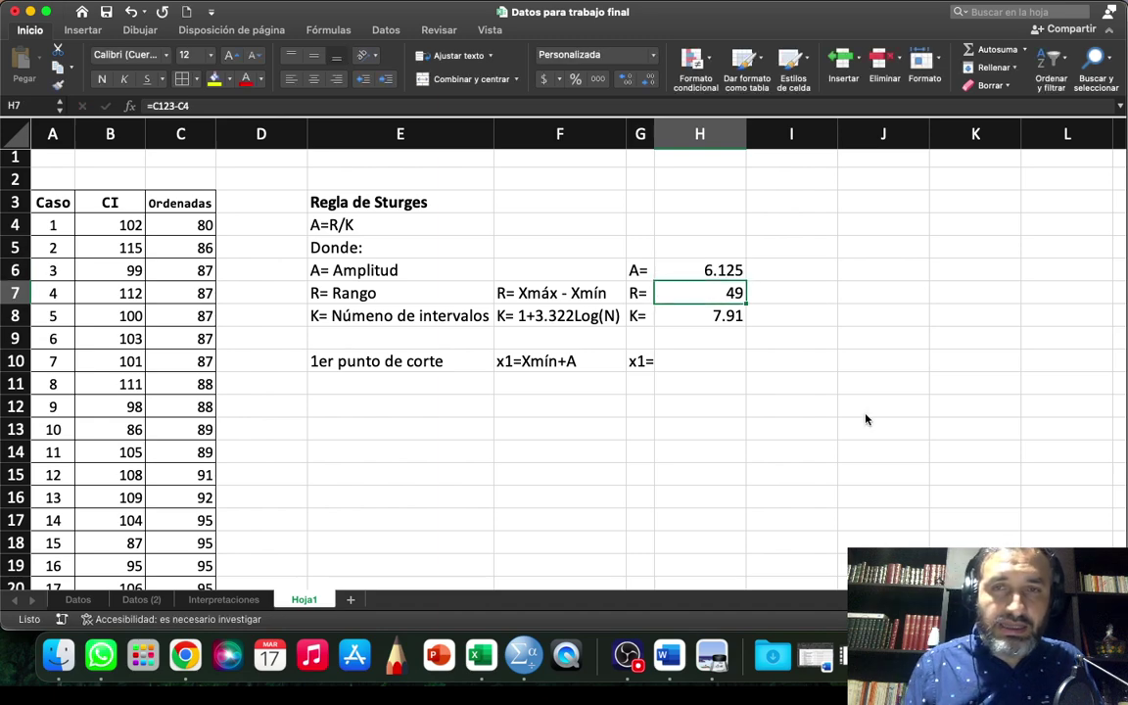
{"action": "key", "text": "Up"}
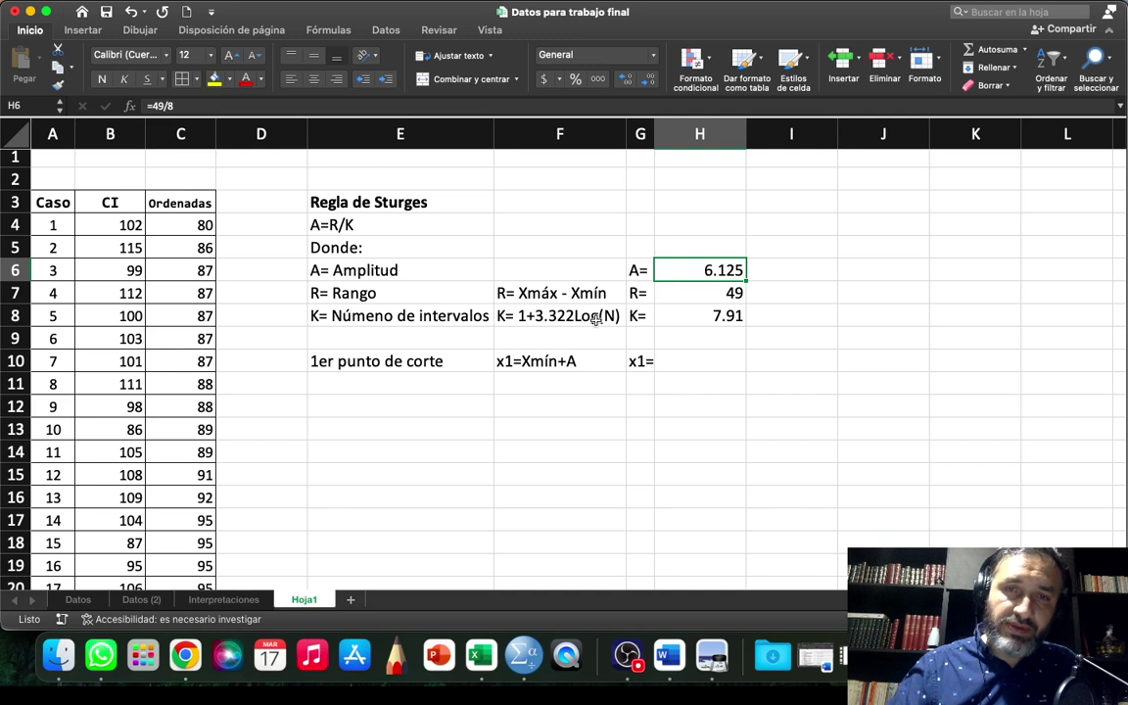
- Calculate the first cut point x1 in cell H10 as =C4+H6, adding the amplitude to the minimum score
{"action": "left_click", "coordinate": [699, 362]}
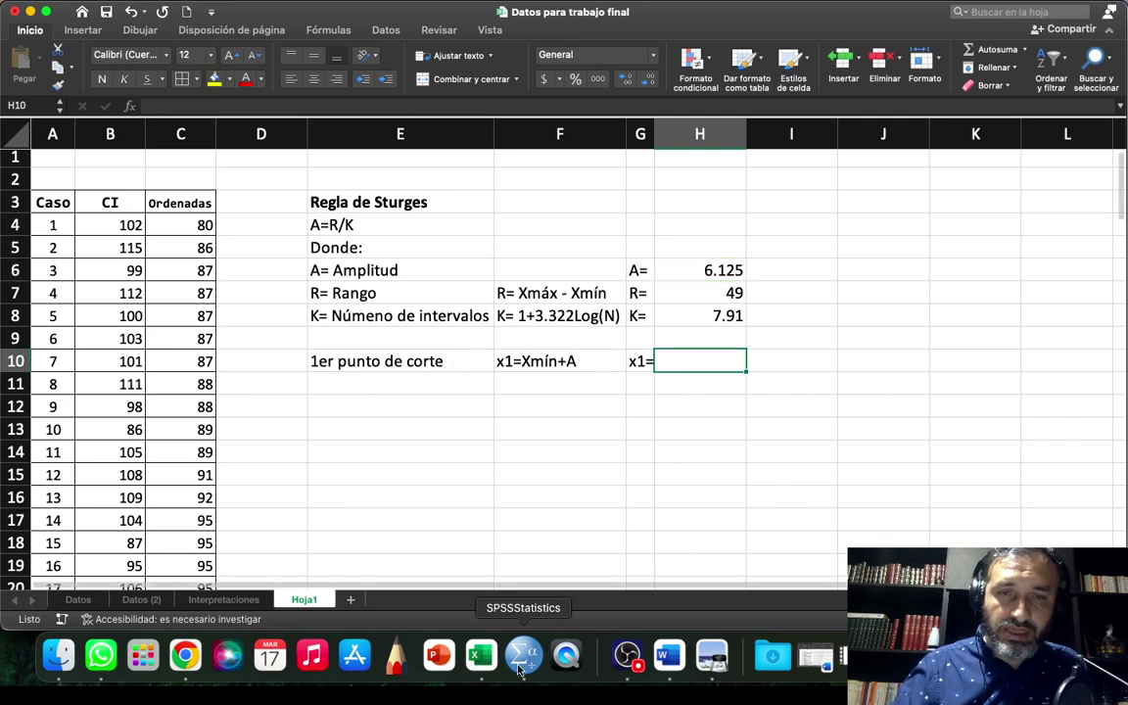
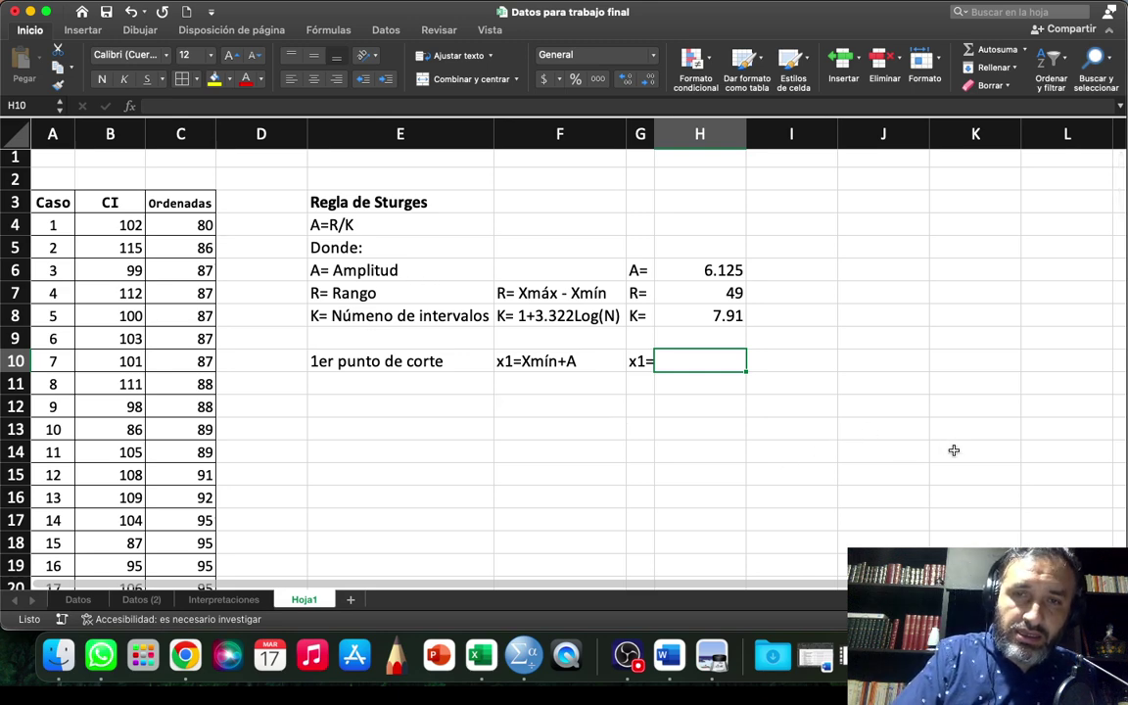
{"action": "type", "text": "="}
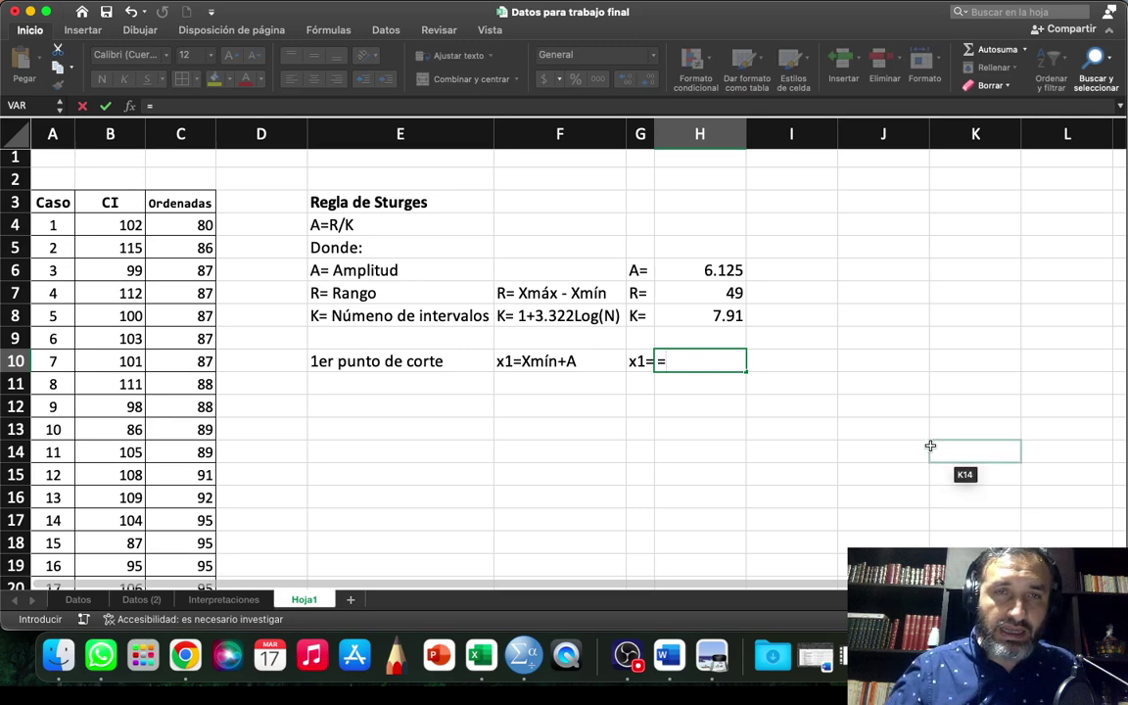
{"action": "left_click", "coordinate": [196, 225]}
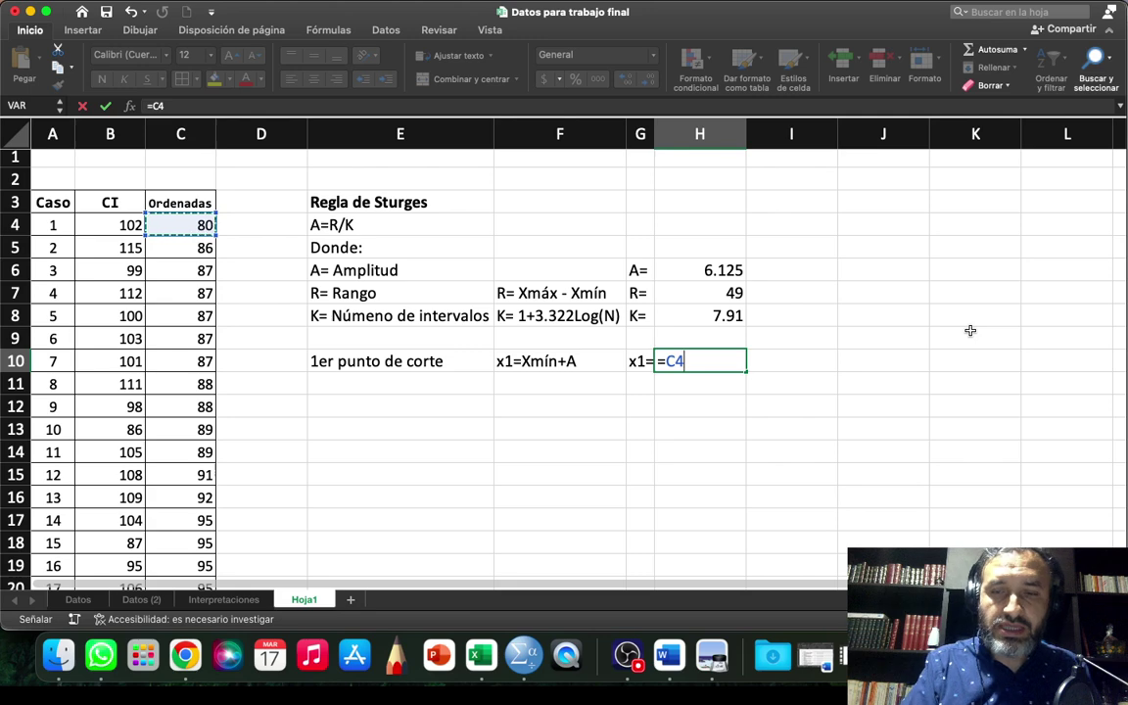
{"action": "type", "text": "+"}
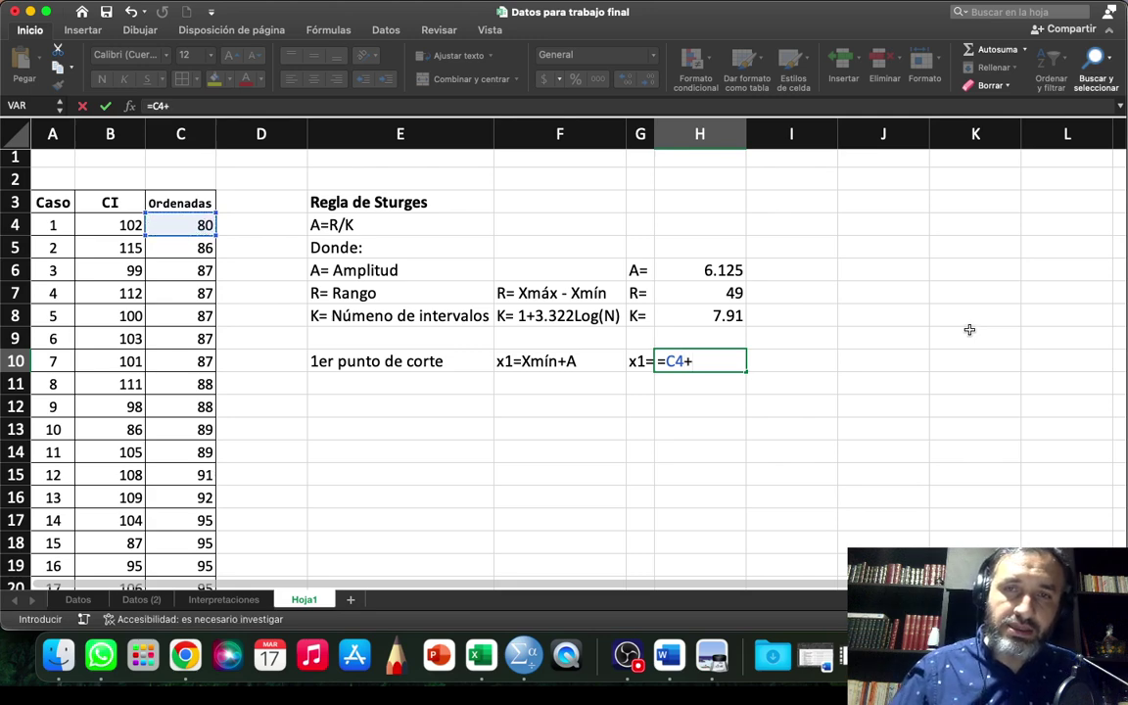
{"action": "key", "text": "Up"}
{"action": "key", "text": "Up"}
{"action": "key", "text": "Up"}
{"action": "key", "text": "Up"}
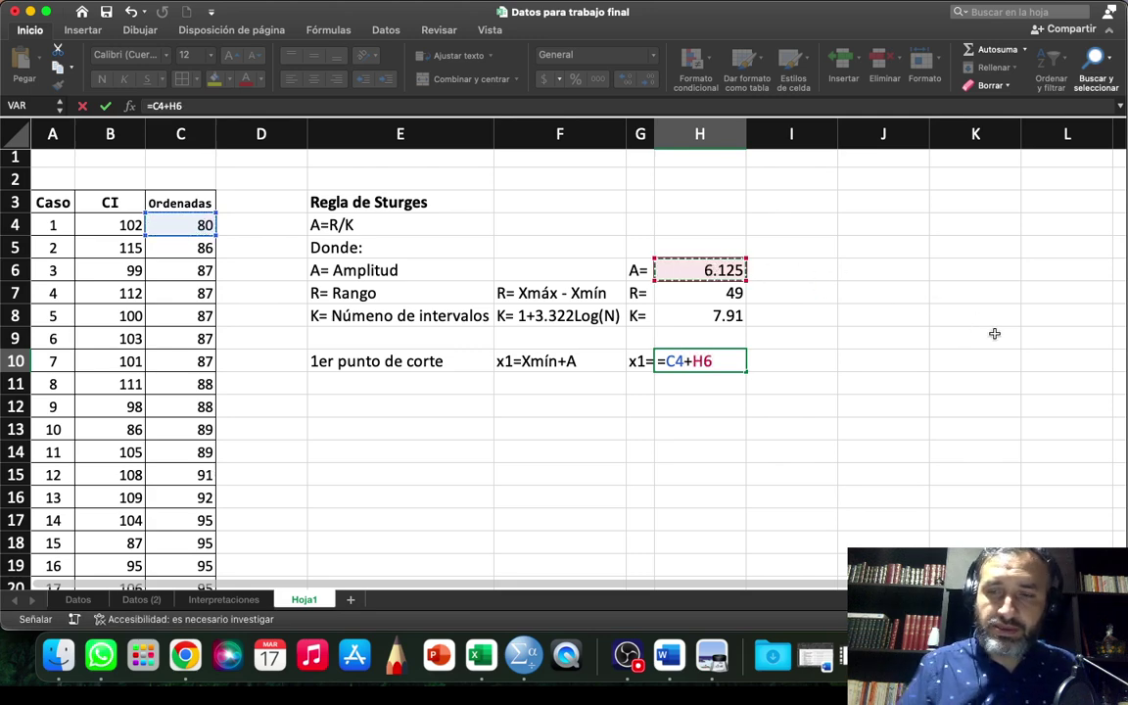
{"action": "key", "text": "Return"}
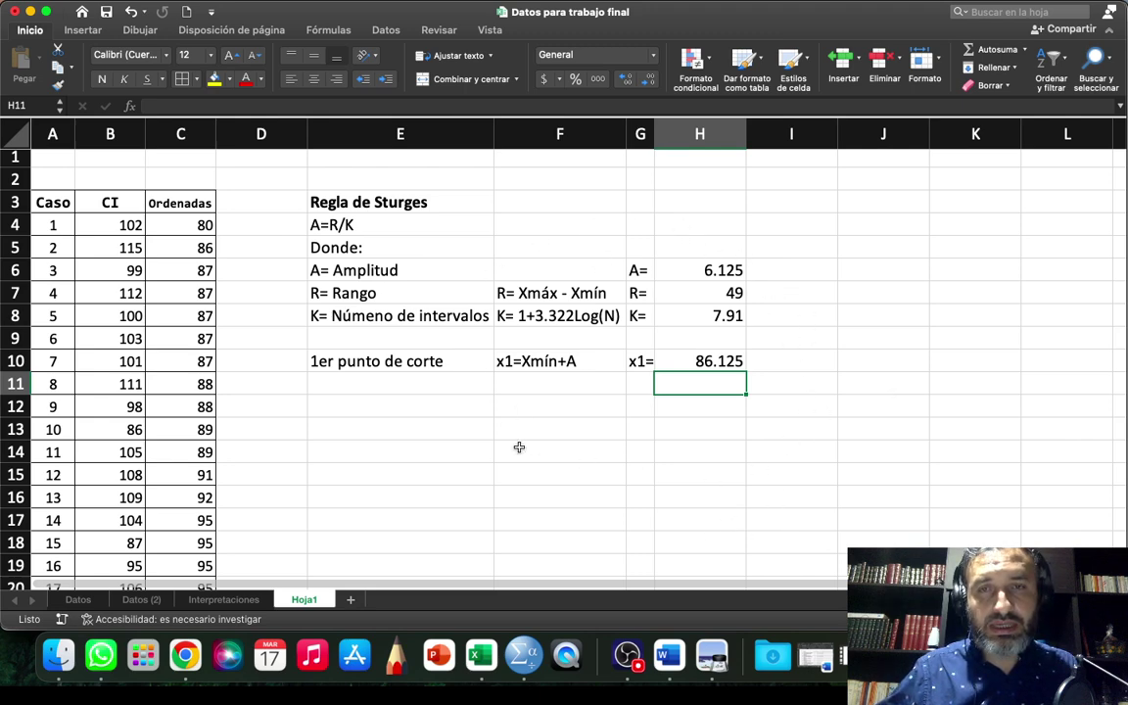
- Switch to SPSS Statistics and start Agrupación visual with Coeficiente intelectual [IQ] as the variable to group into intervals
{"action": "left_click", "coordinate": [517, 671]}
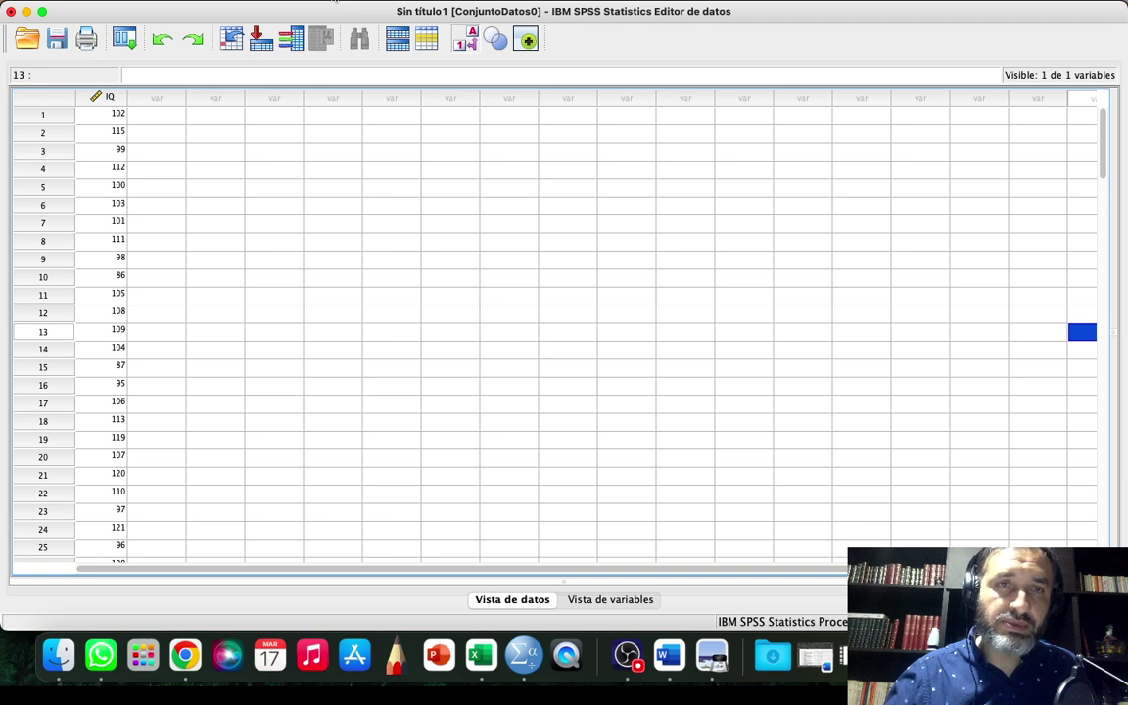
{"action": "left_click", "coordinate": [334, 3]}
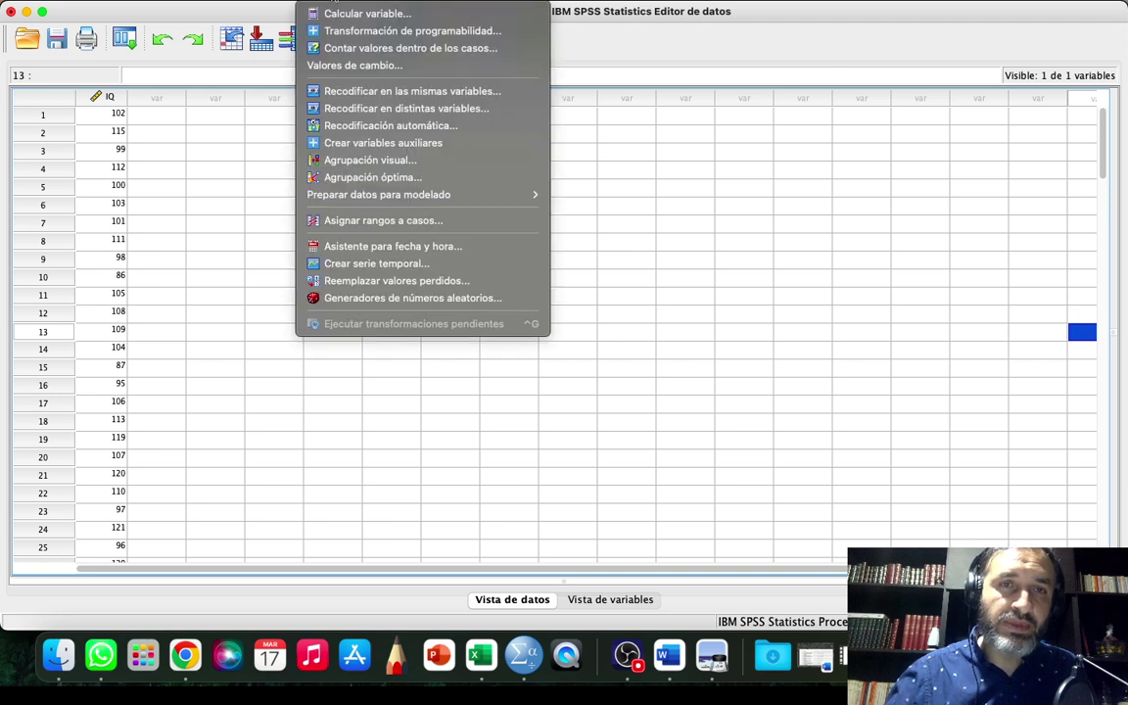
{"action": "left_click", "coordinate": [396, 165]}
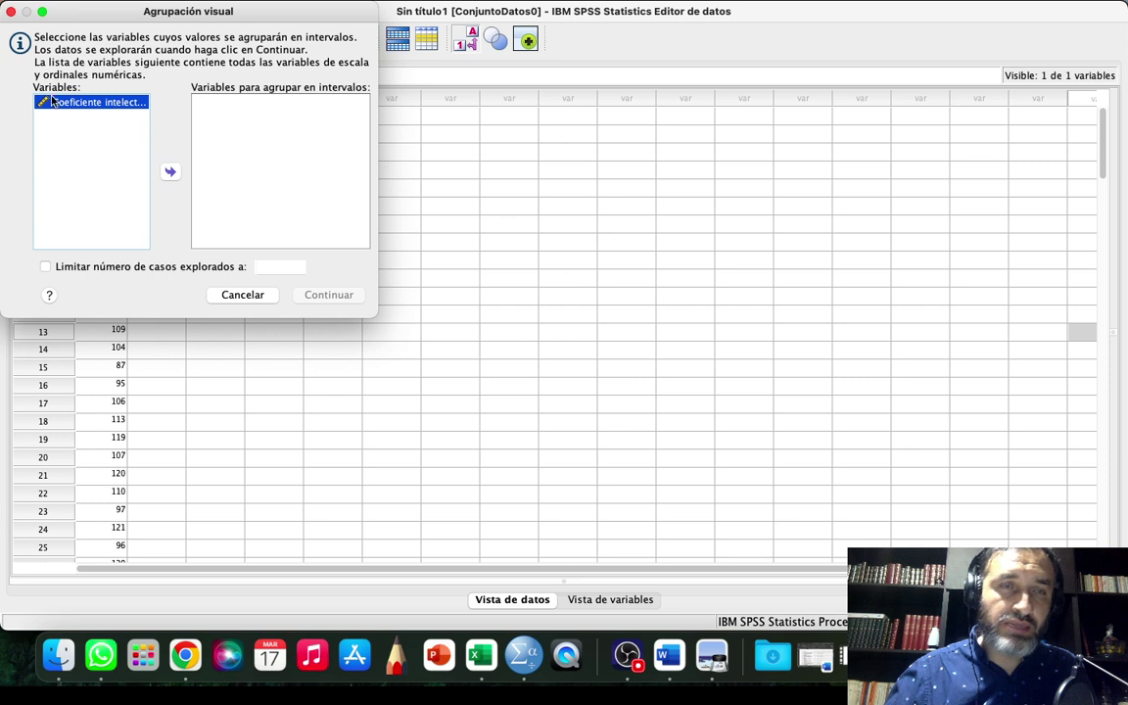
{"action": "left_click", "coordinate": [170, 173]}
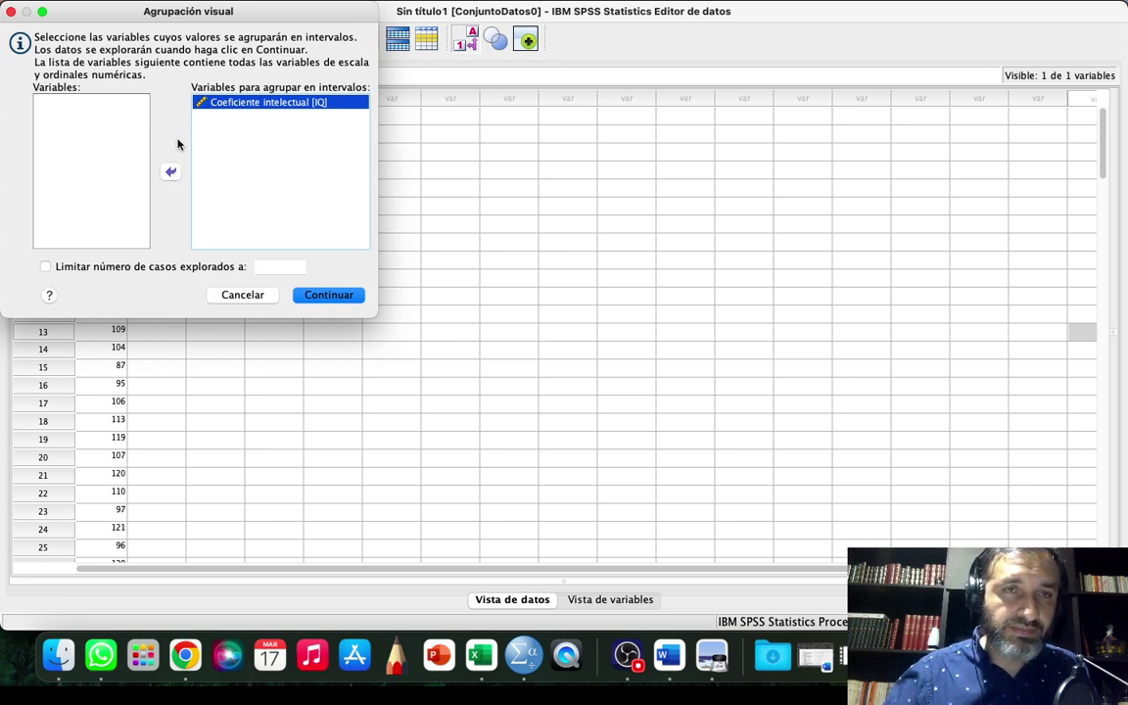
{"action": "left_click", "coordinate": [331, 296]}
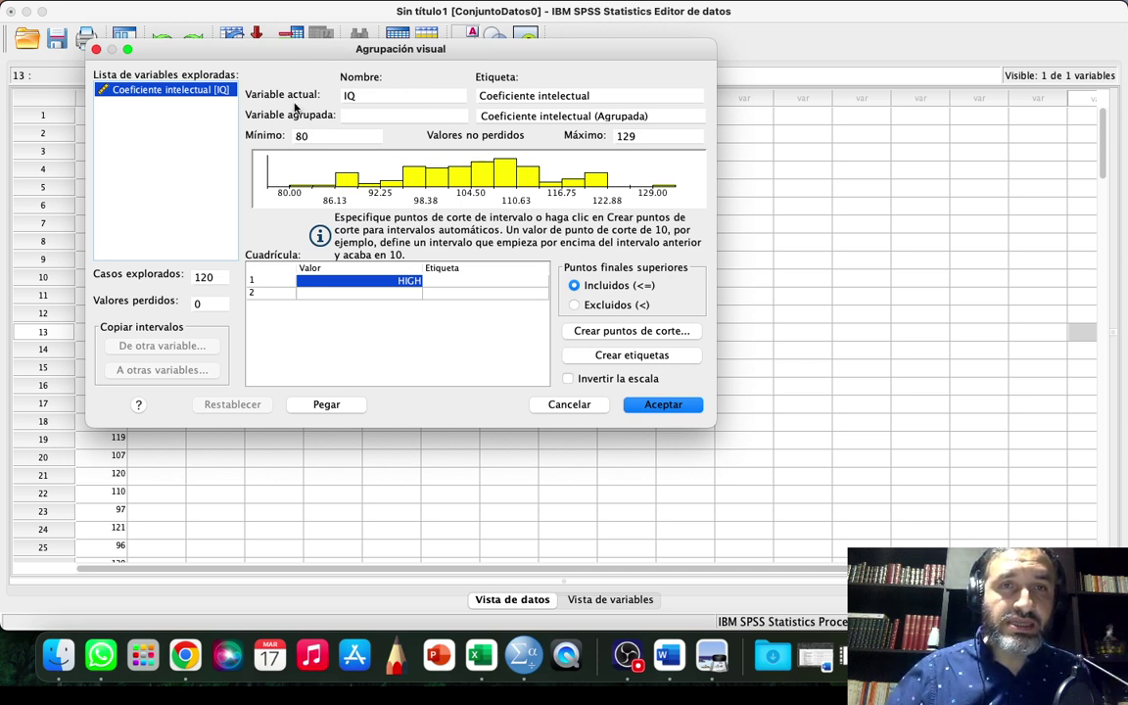
- Name the grouped variable IQagrup and open the settings for creating its cut points
{"action": "left_click", "coordinate": [371, 115]}
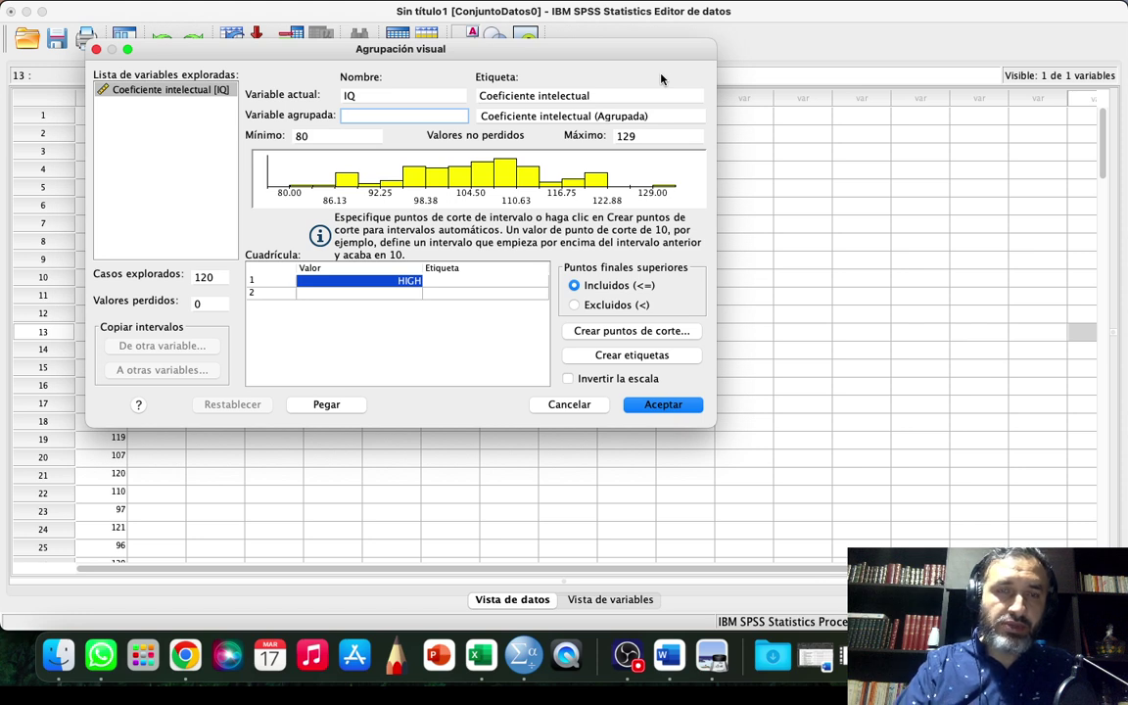
{"action": "type", "text": "IQ"}
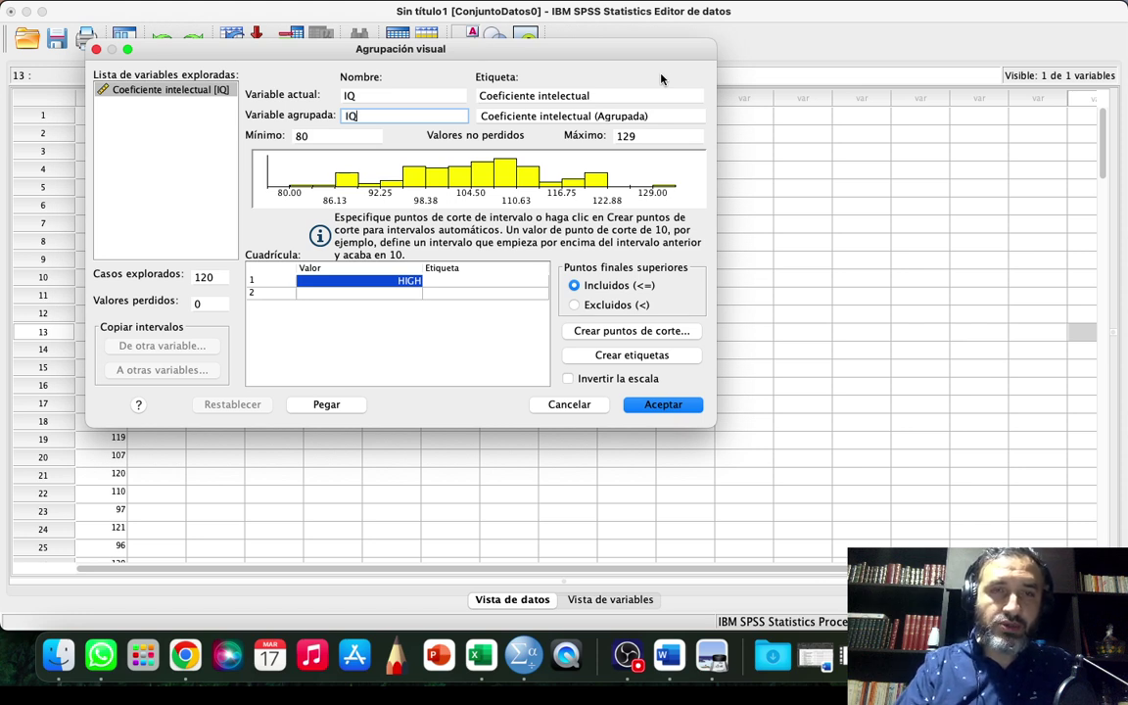
{"action": "type", "text": "agrup"}
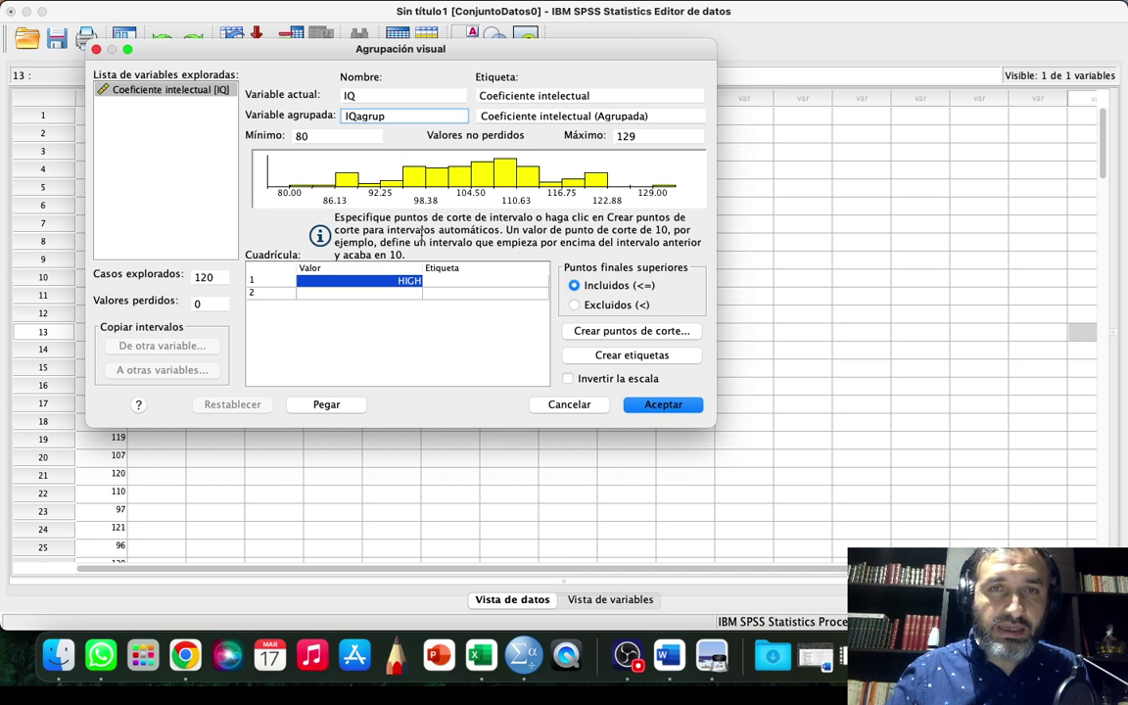
{"action": "left_click", "coordinate": [637, 332]}
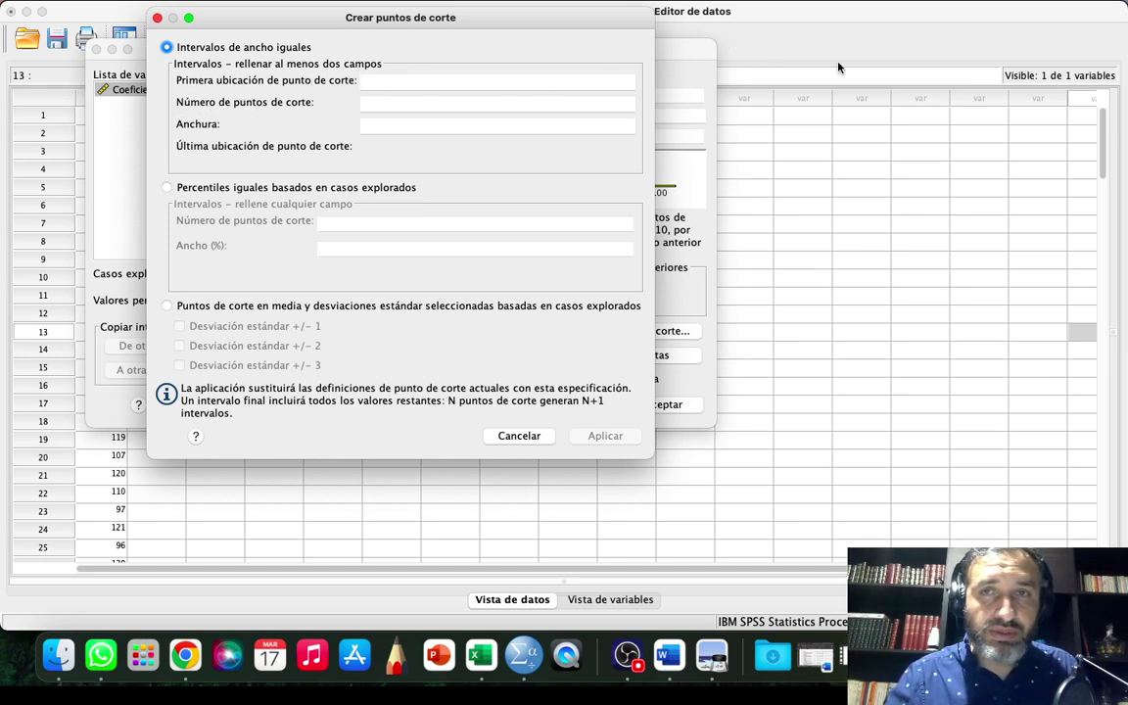
- Switch to Excel, moving the grouping window aside, to check the calculated Sturges values, and return to SPSS Statistics
{"action": "left_click", "coordinate": [485, 655]}
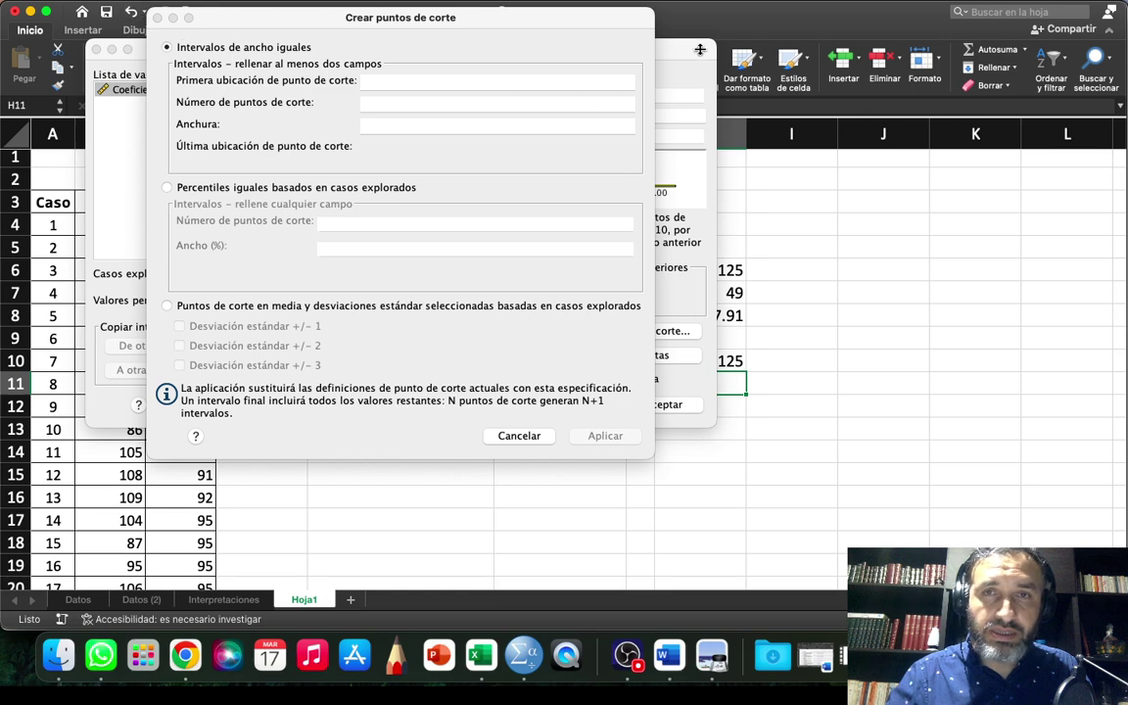
{"action": "left_click", "coordinate": [623, 45]}
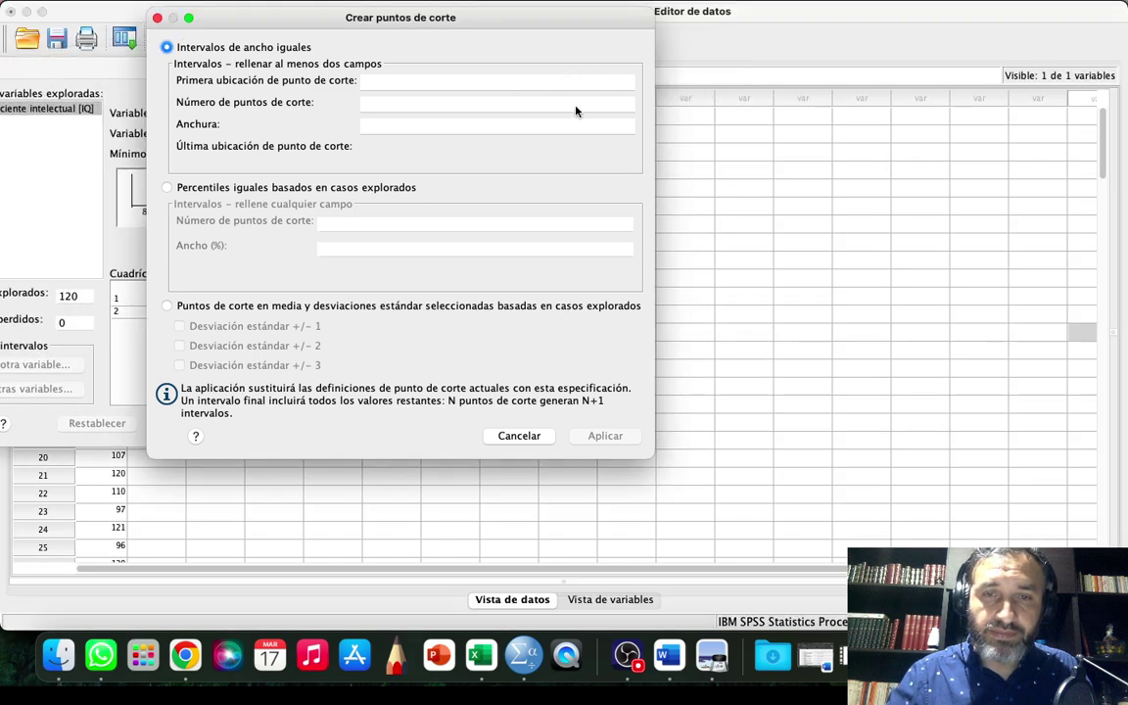
{"action": "left_click", "coordinate": [481, 662]}
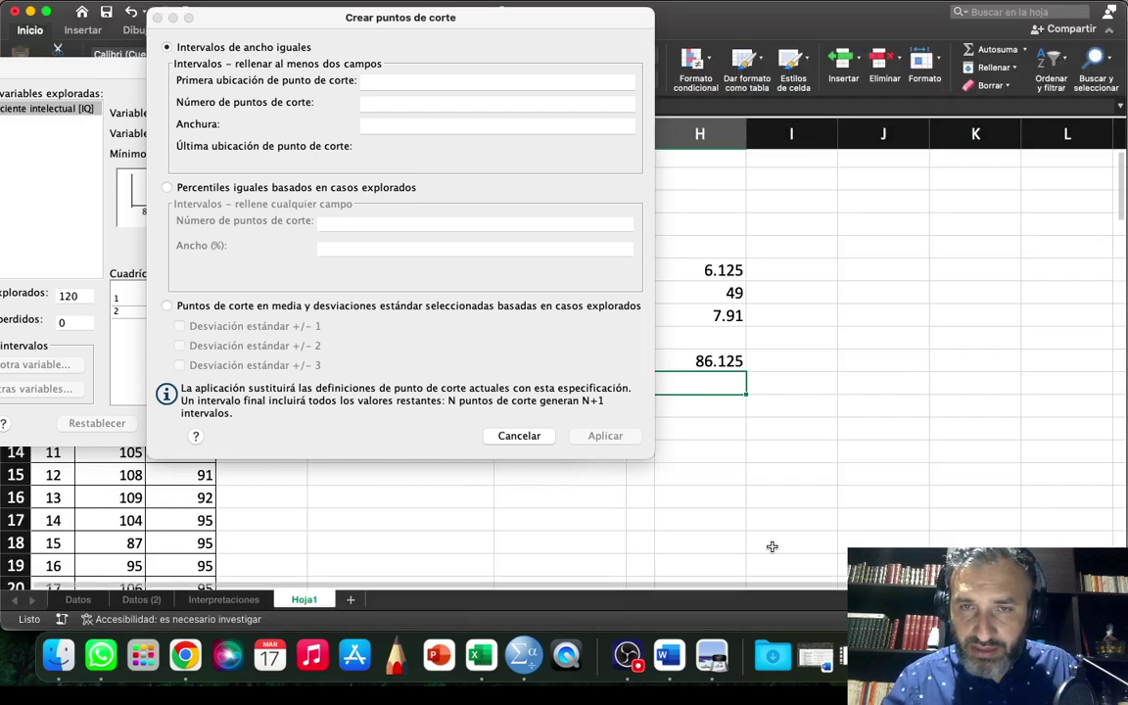
{"action": "left_click", "coordinate": [526, 655]}
- Enter 86.125 as the first cut point location, shorten it to 86, and set the number of cut points to 7
{"action": "left_click", "coordinate": [403, 80]}
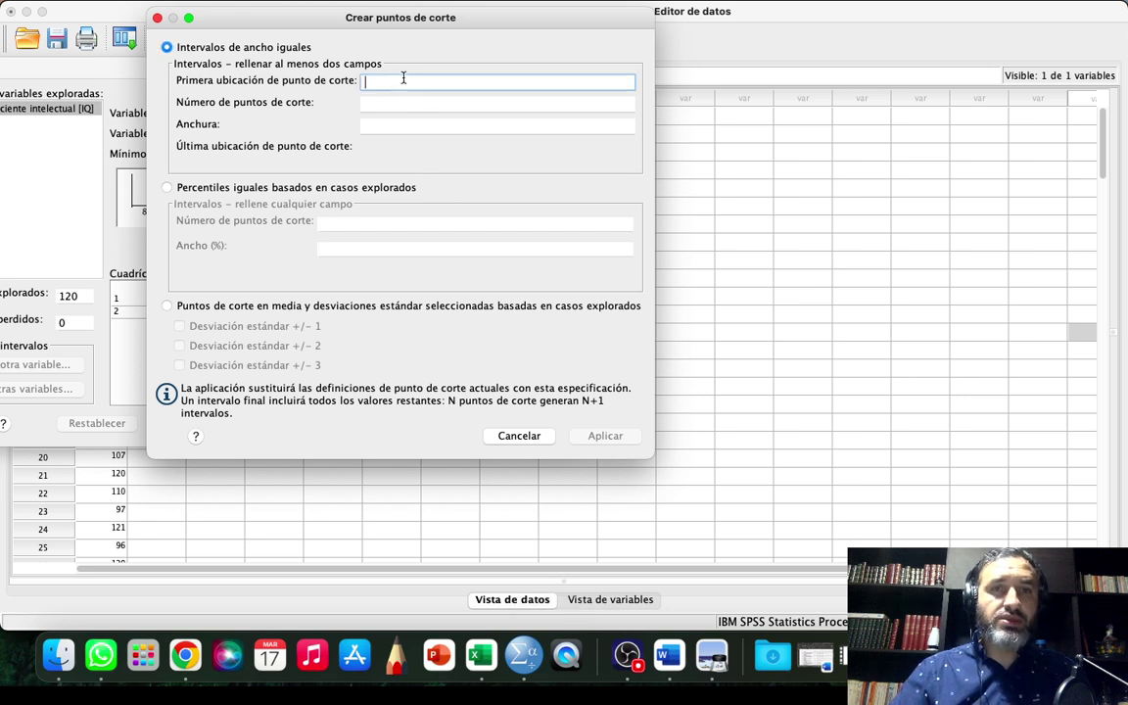
{"action": "type", "text": "86"}
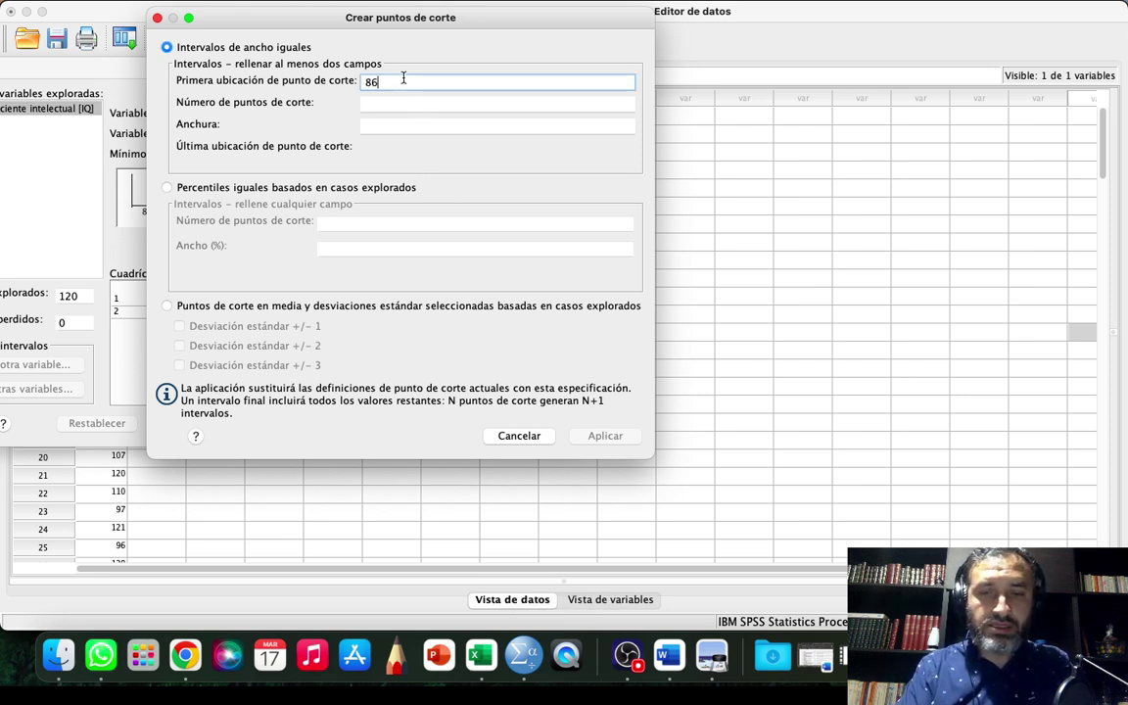
{"action": "type", "text": ".125"}
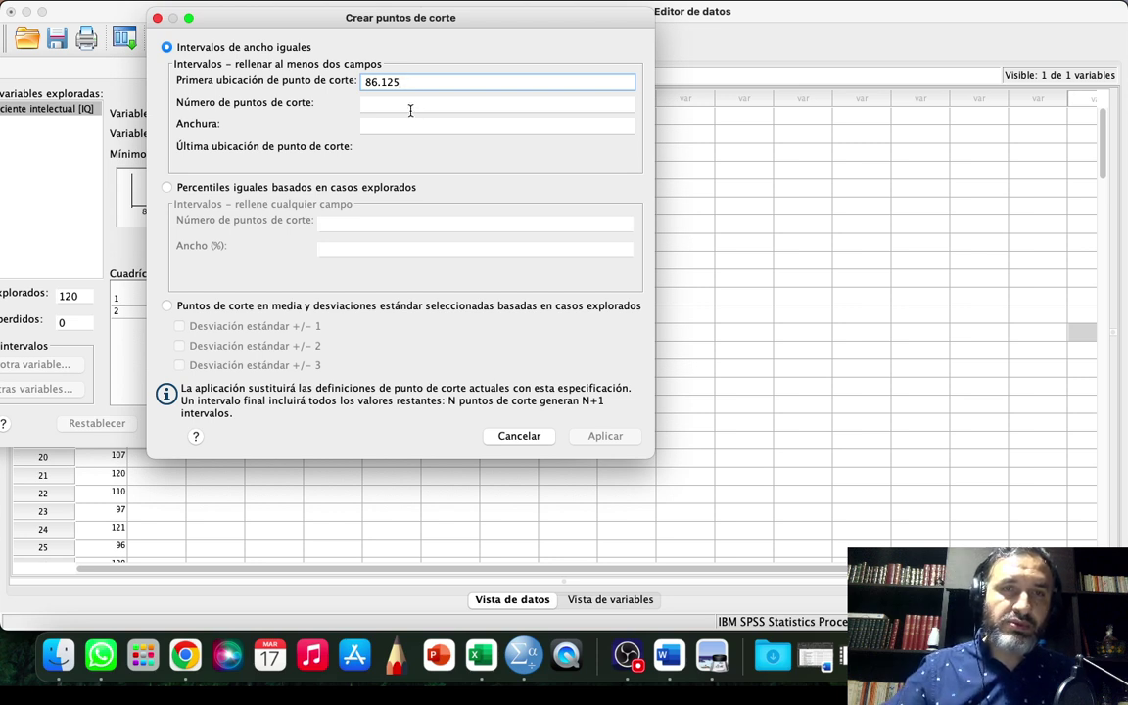
{"action": "left_click", "coordinate": [369, 102]}
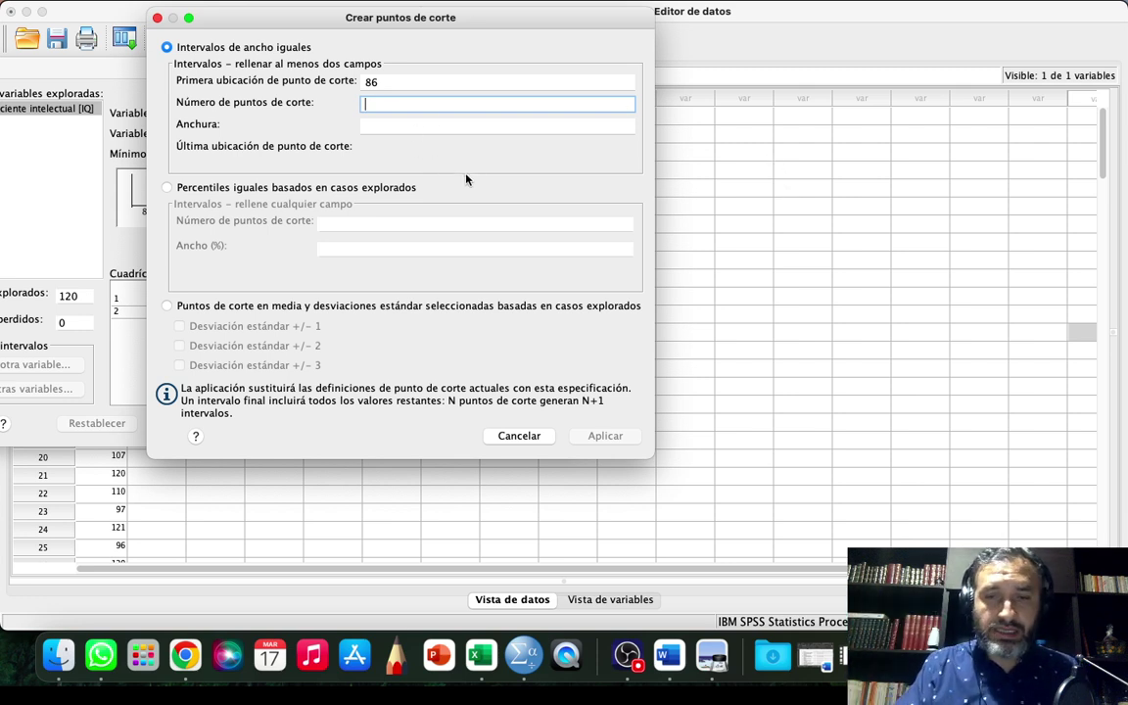
{"action": "type", "text": "7"}
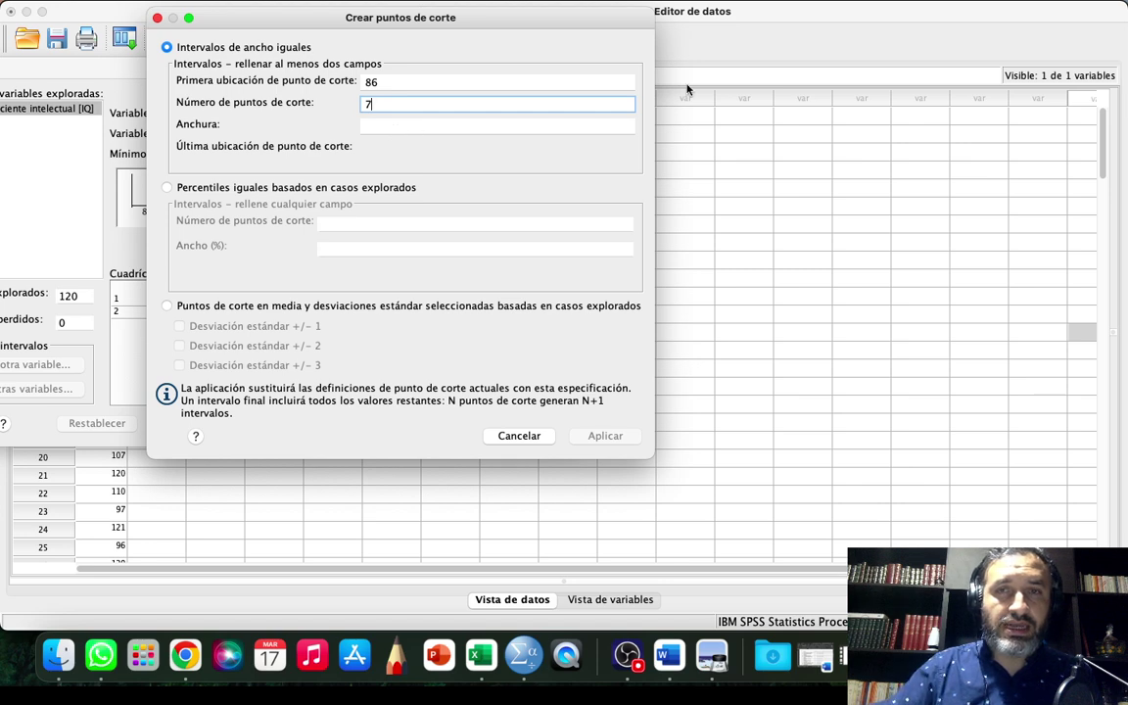
- Check the interval width in Excel, return to SPSS Statistics, set Anchura to 6.125 and apply the cut points
{"action": "left_click", "coordinate": [469, 662]}
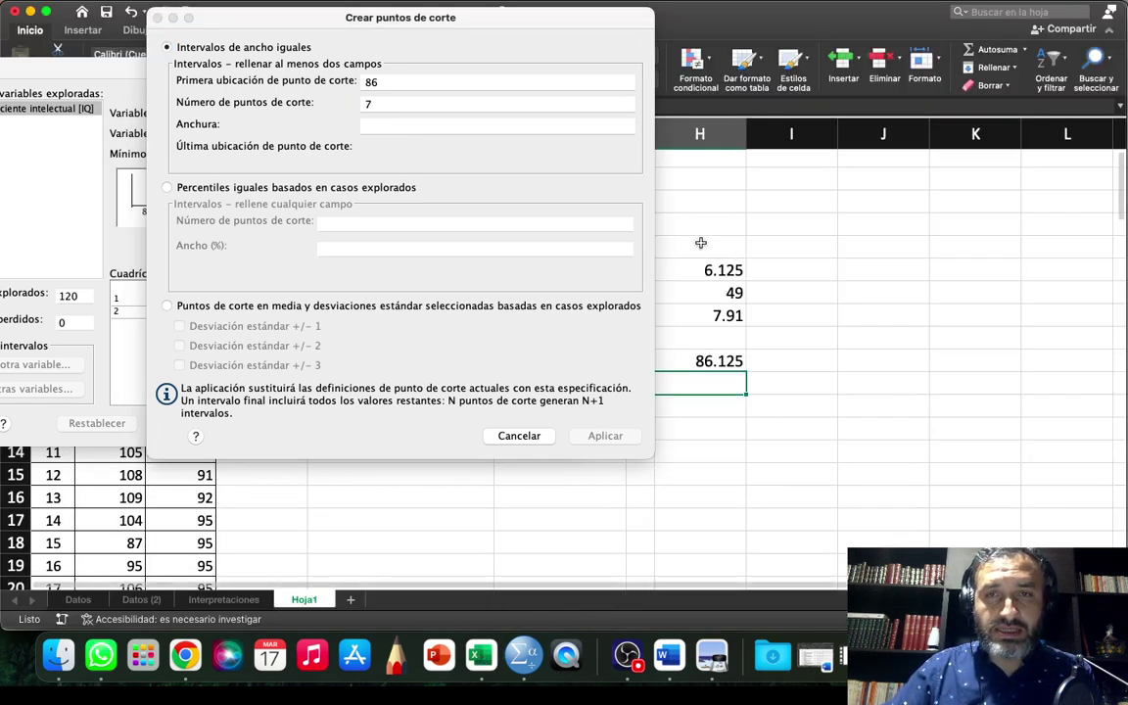
{"action": "left_click", "coordinate": [528, 669]}
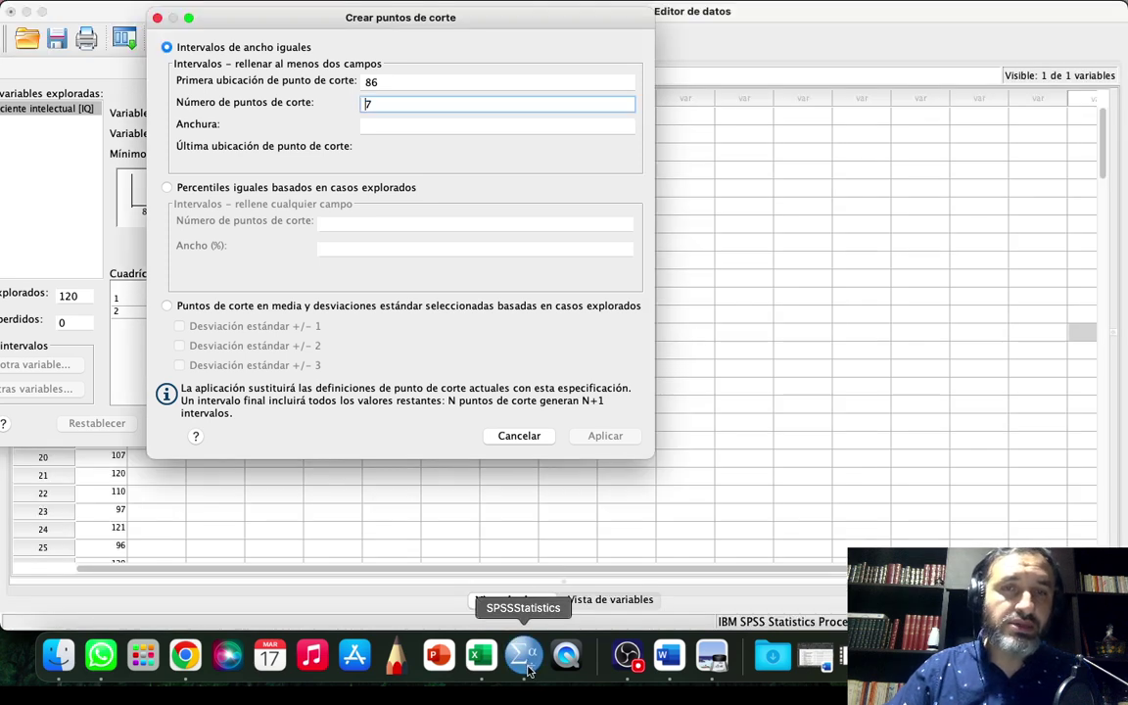
{"action": "left_click", "coordinate": [394, 123]}
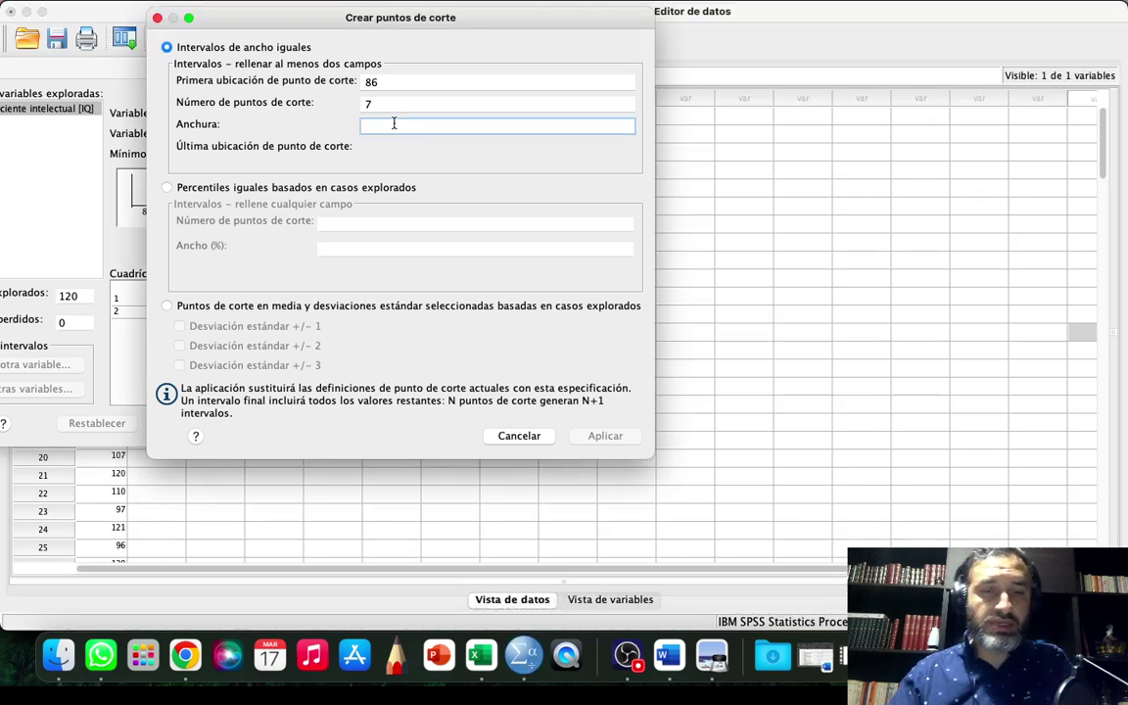
{"action": "type", "text": "6.1"}
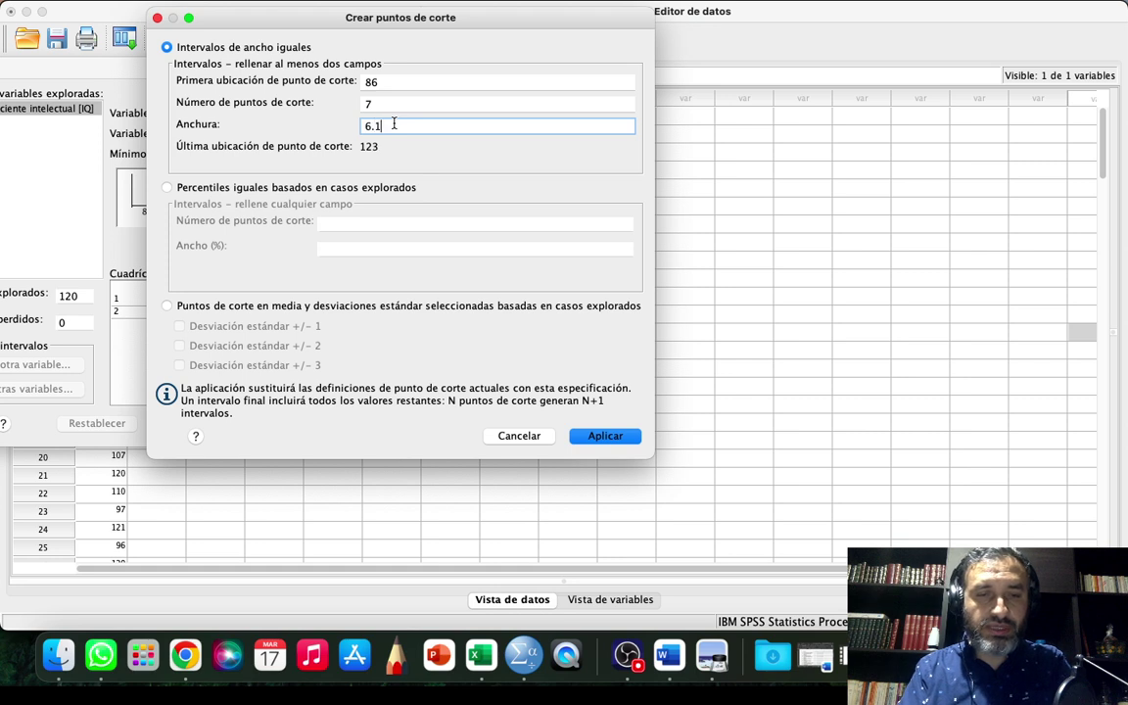
{"action": "type", "text": "25"}
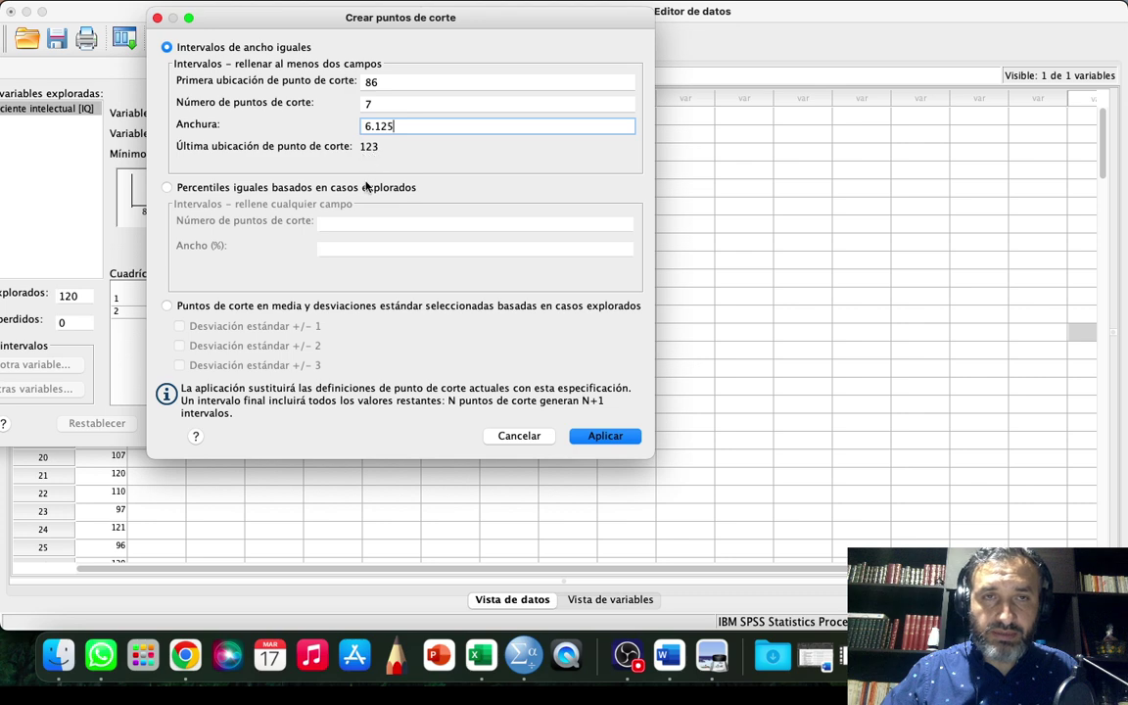
{"action": "left_click", "coordinate": [600, 437]}
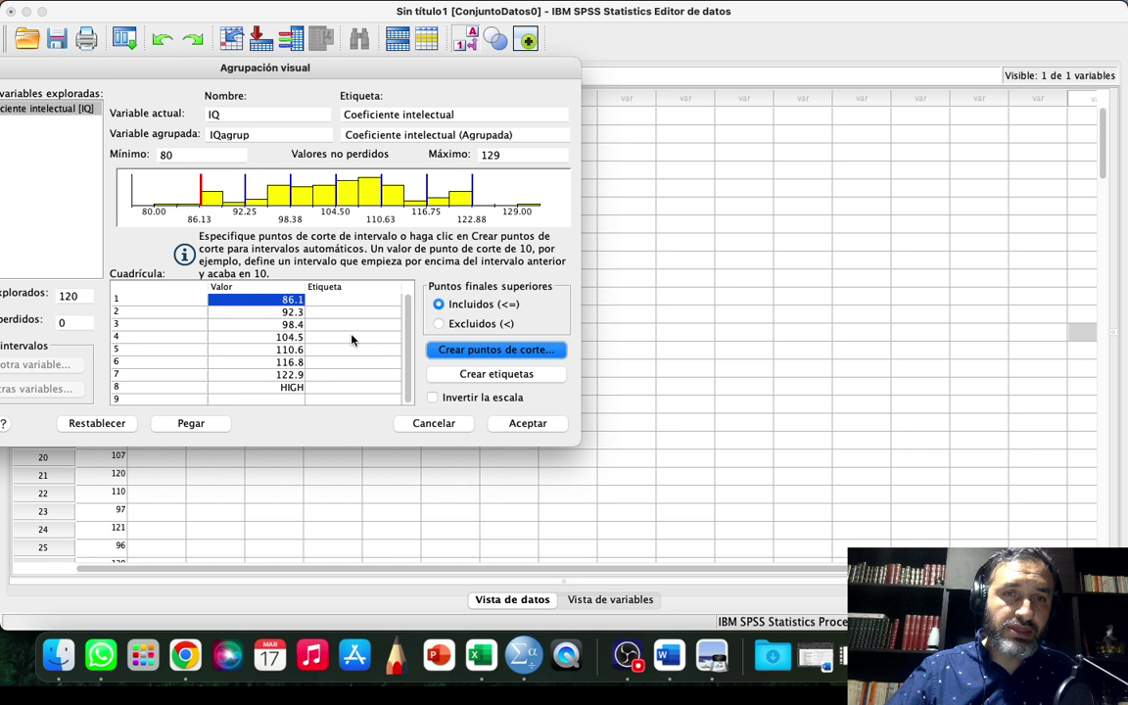
- Label the first interval in the grid, the one ending at 86.1, "De 80 a 85"
{"action": "left_click", "coordinate": [353, 299]}
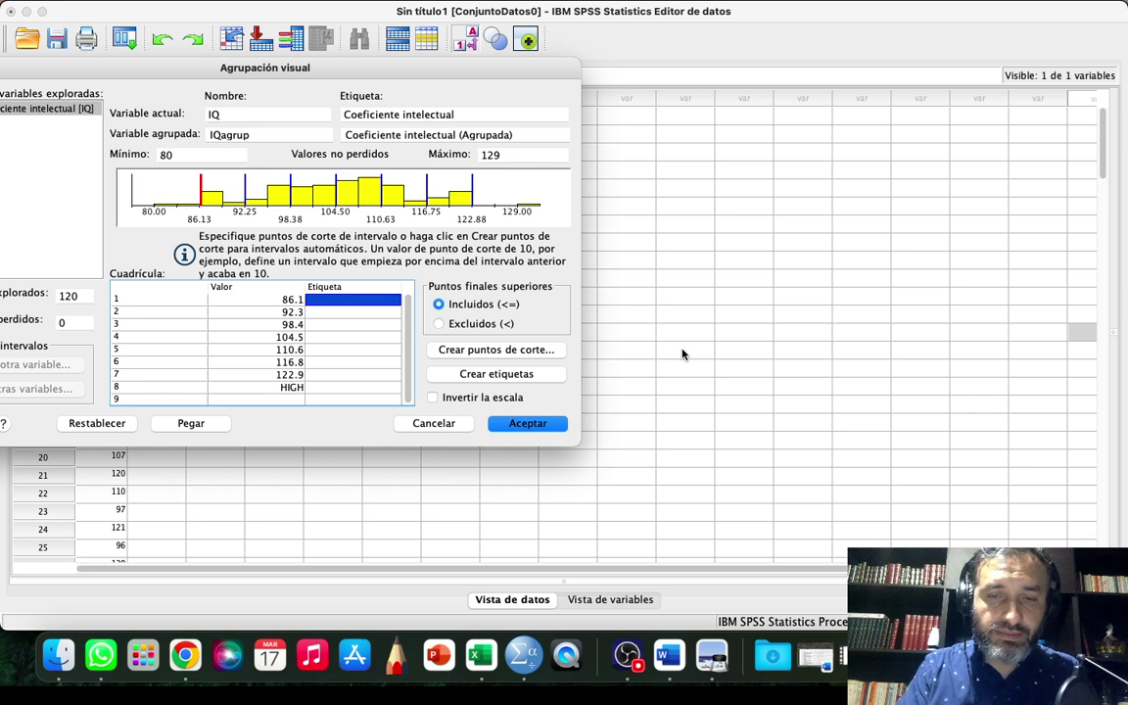
{"action": "type", "text": "8"}
{"action": "key", "text": "BackSpace"}
{"action": "type", "text": "D"}
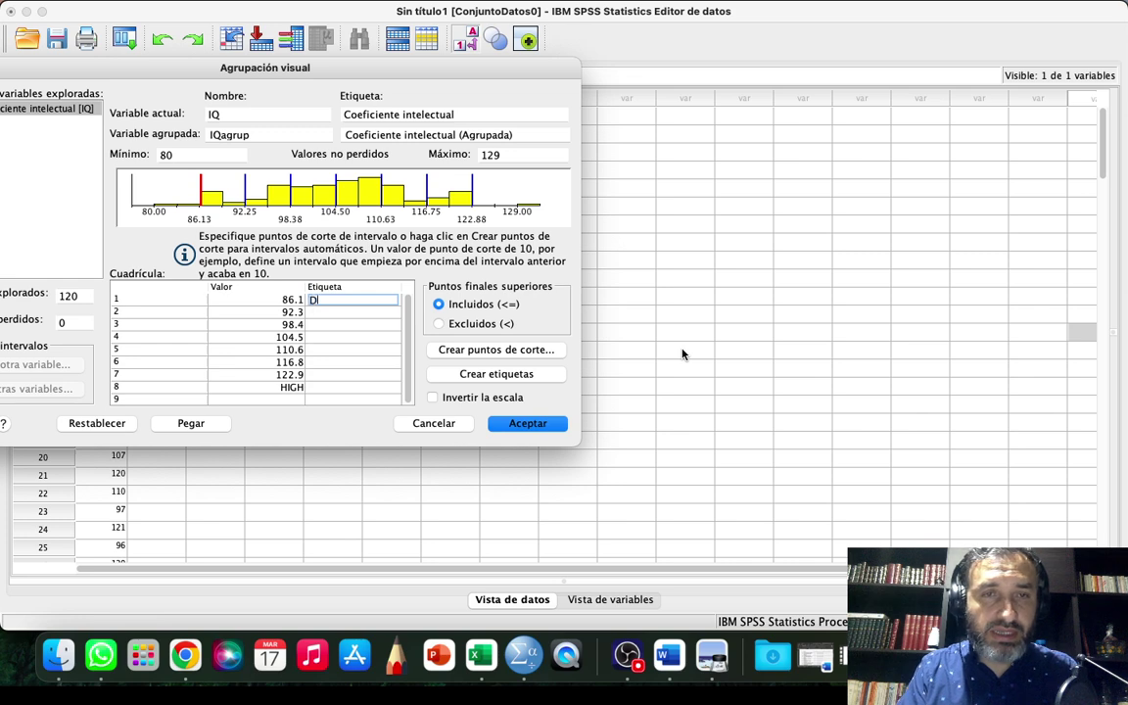
{"action": "type", "text": "e 80 a"}
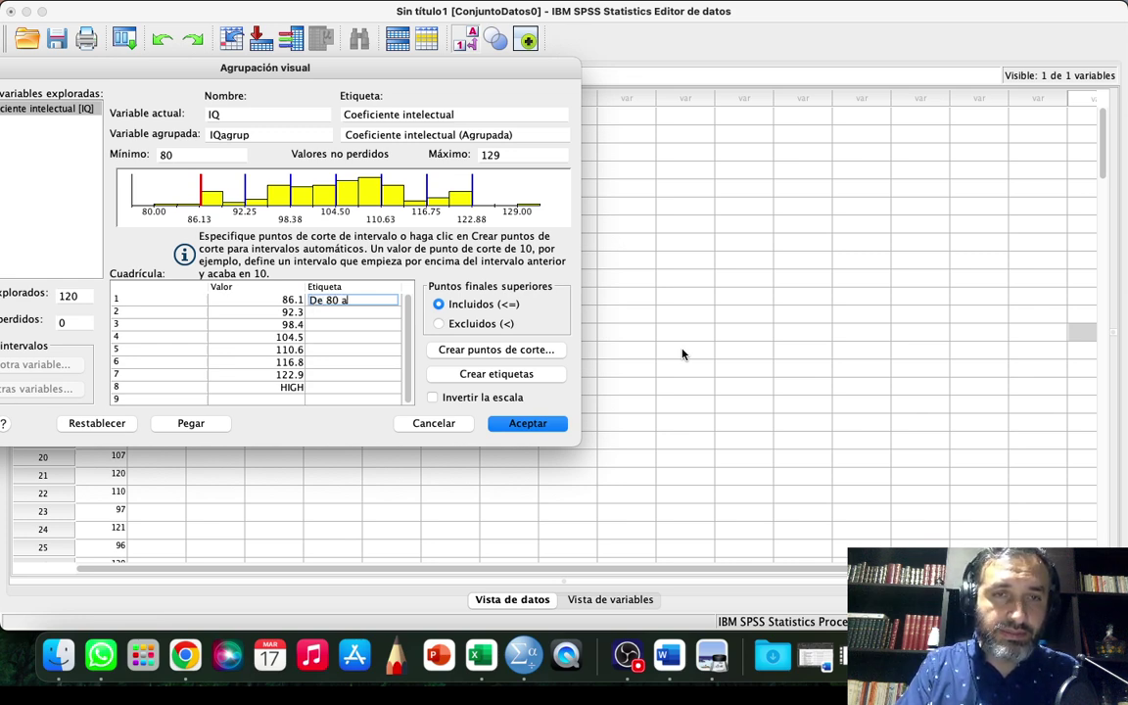
{"action": "type", "text": " 85"}
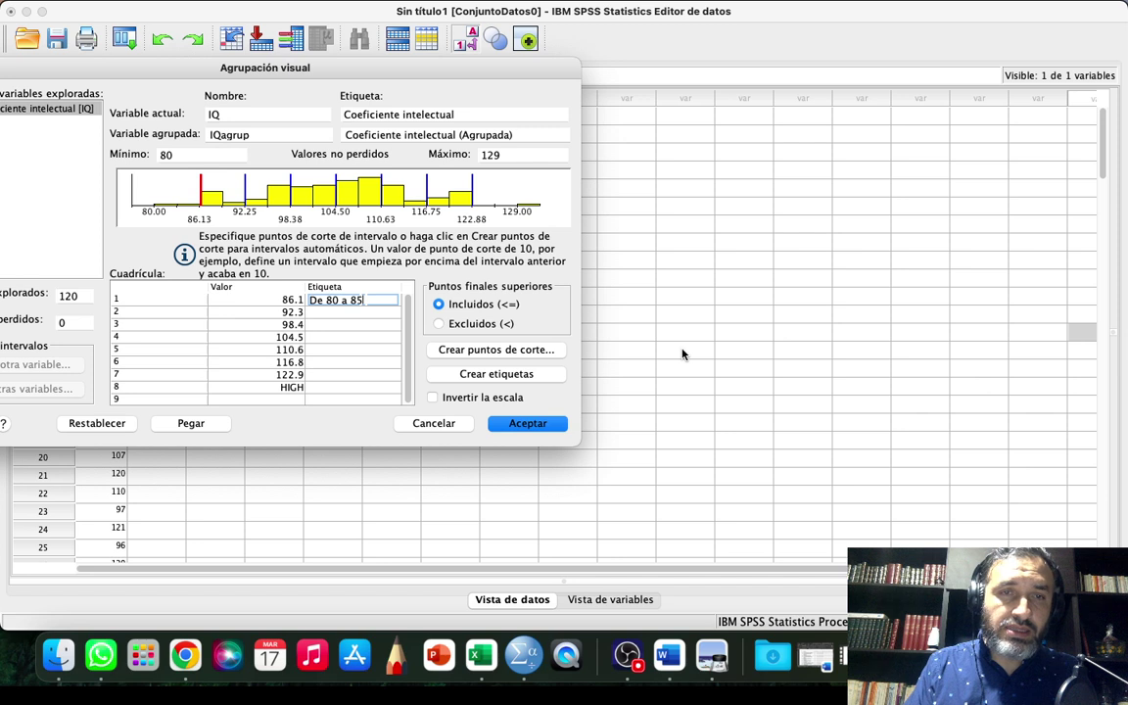
{"action": "key", "text": "Return"}
- Label the second interval in the grid, the one ending at 92.3, "De 86 a 91"
{"action": "key", "text": "Return"}
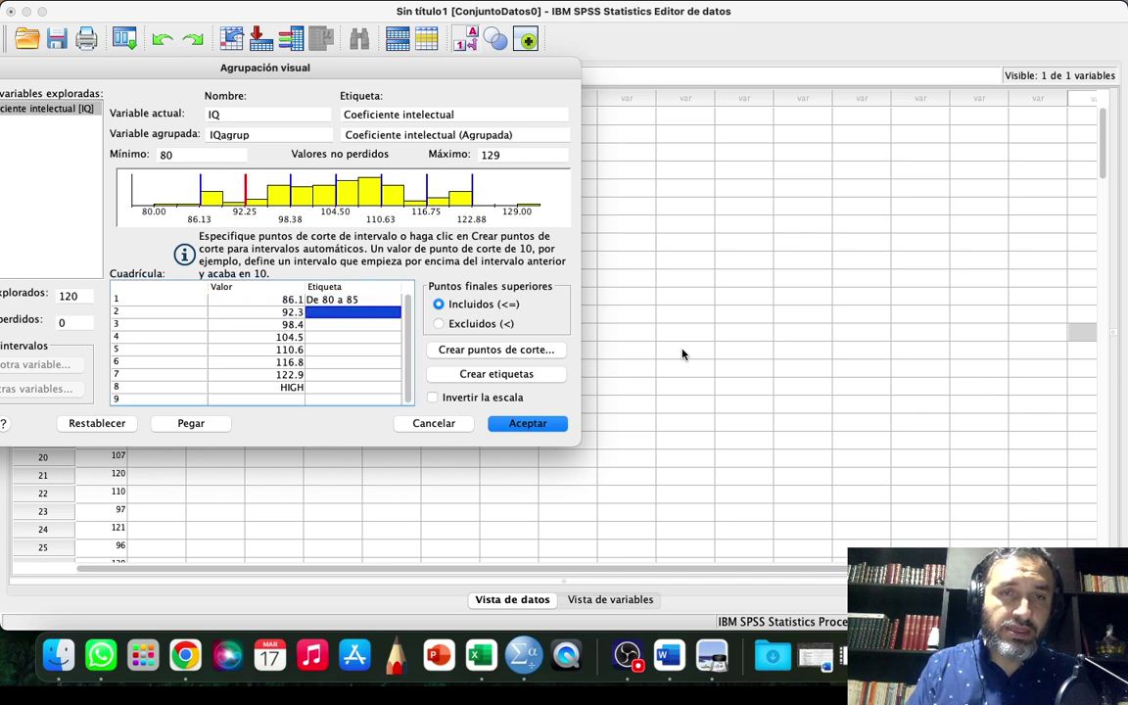
{"action": "type", "text": "De 8"}
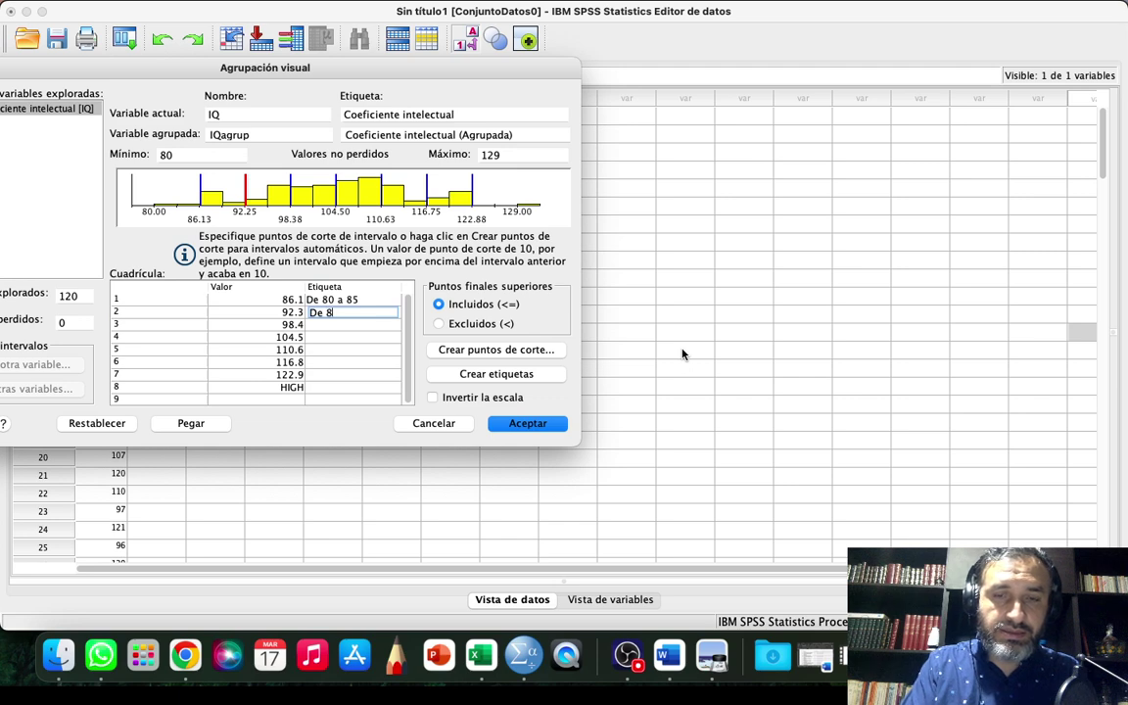
{"action": "type", "text": "6 a"}
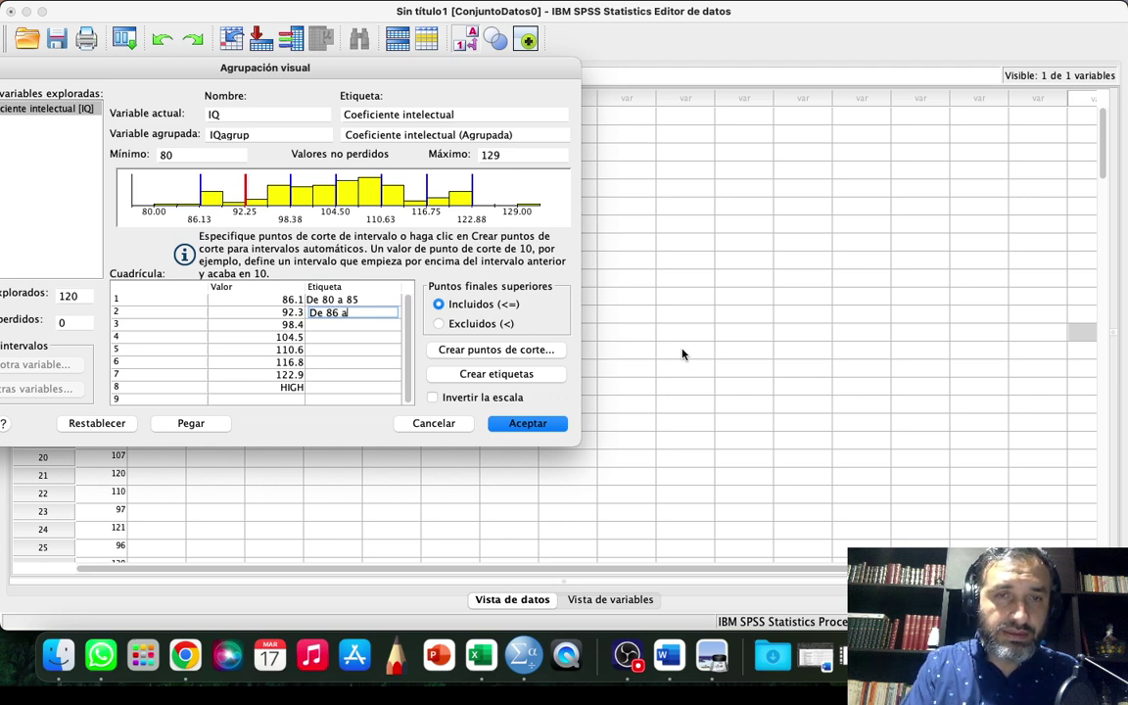
{"action": "type", "text": " 91"}
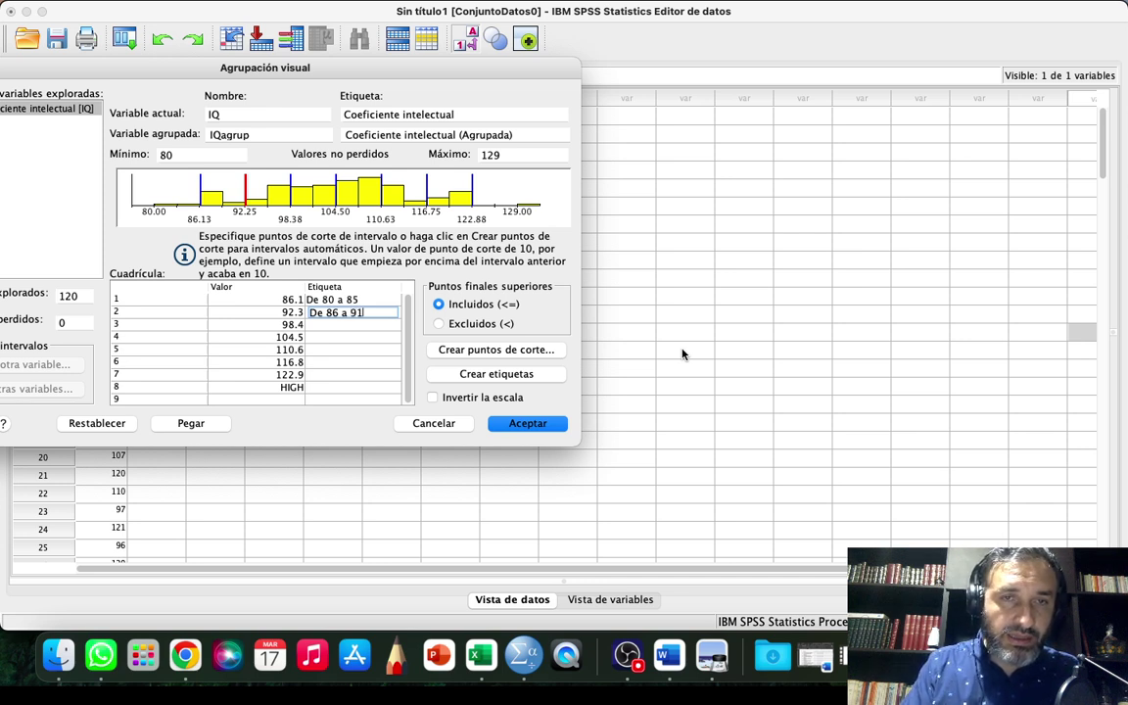
{"action": "key", "text": "shift+Tab"}
- Label the third interval in the grid, the one ending at 98.4, "De 92 a 97"
{"action": "key", "text": "Down"}
{"action": "key", "text": "Tab"}
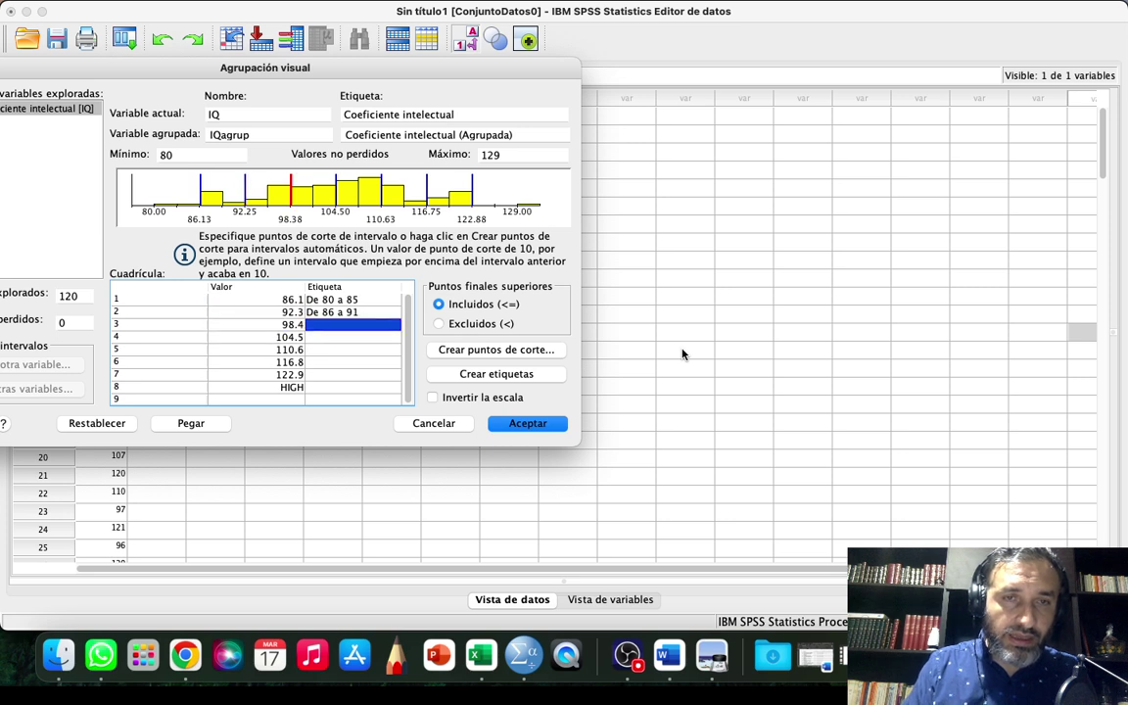
{"action": "type", "text": "De 92 a "}
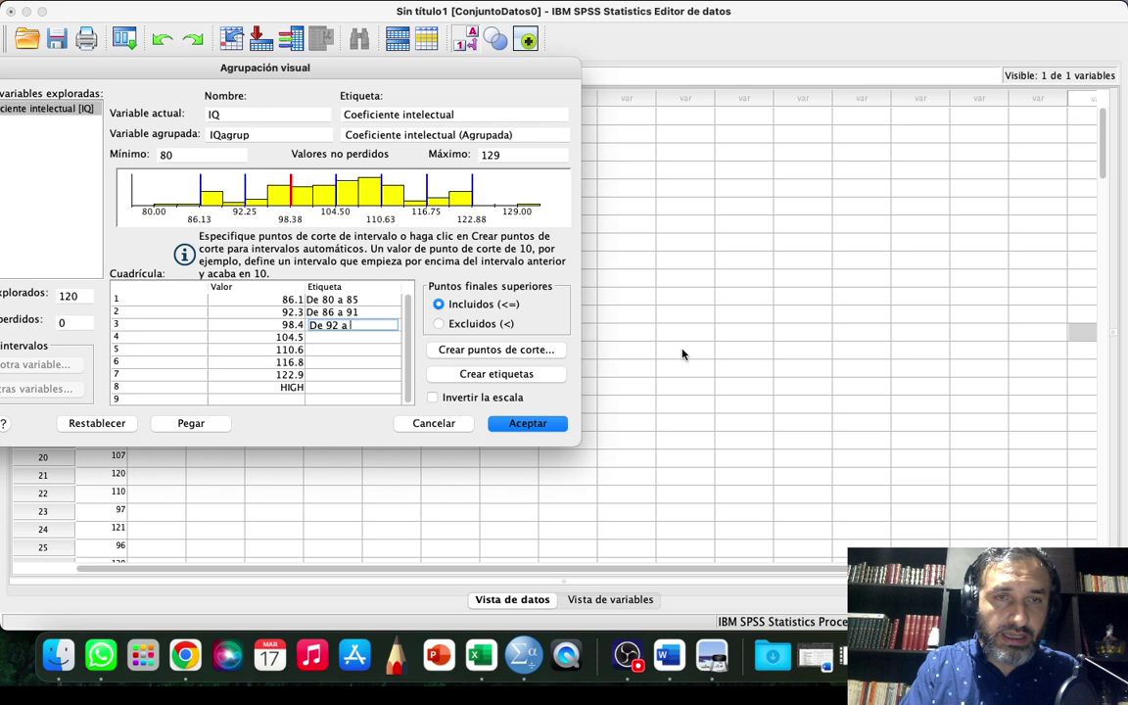
{"action": "type", "text": "97"}
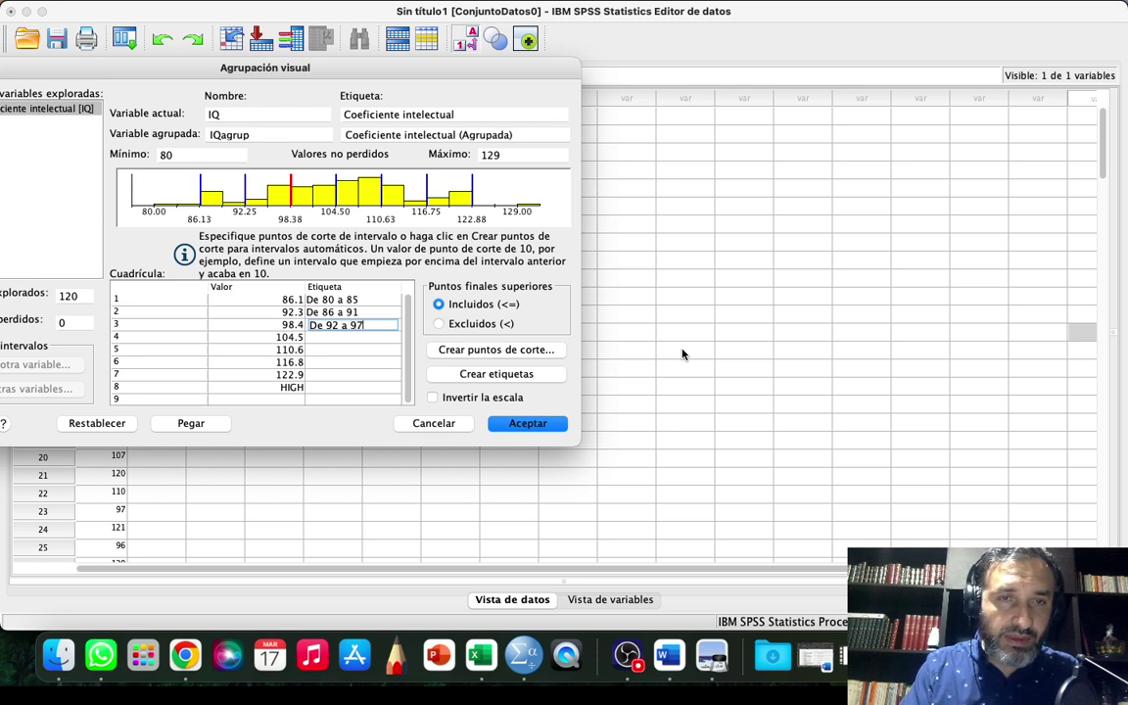
{"action": "key", "text": "shift+Tab"}
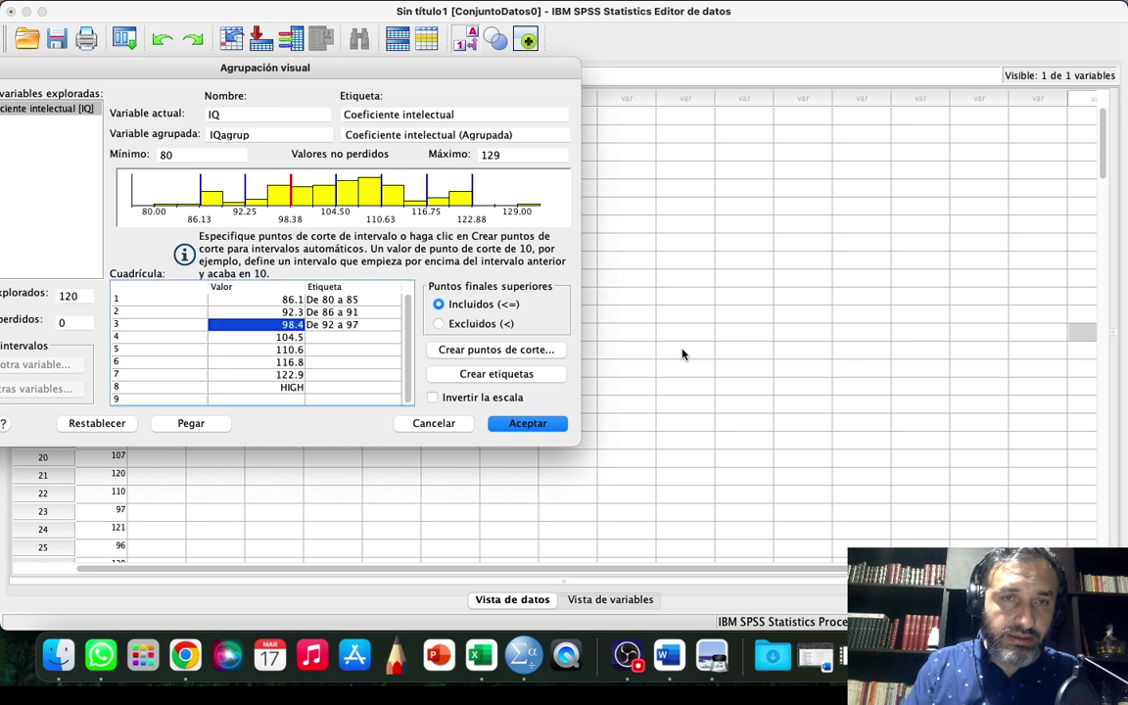
- Label the fourth interval in the grid, the one ending at 104.5, "De 98 a 104"
{"action": "key", "text": "Down"}
{"action": "key", "text": "Tab"}
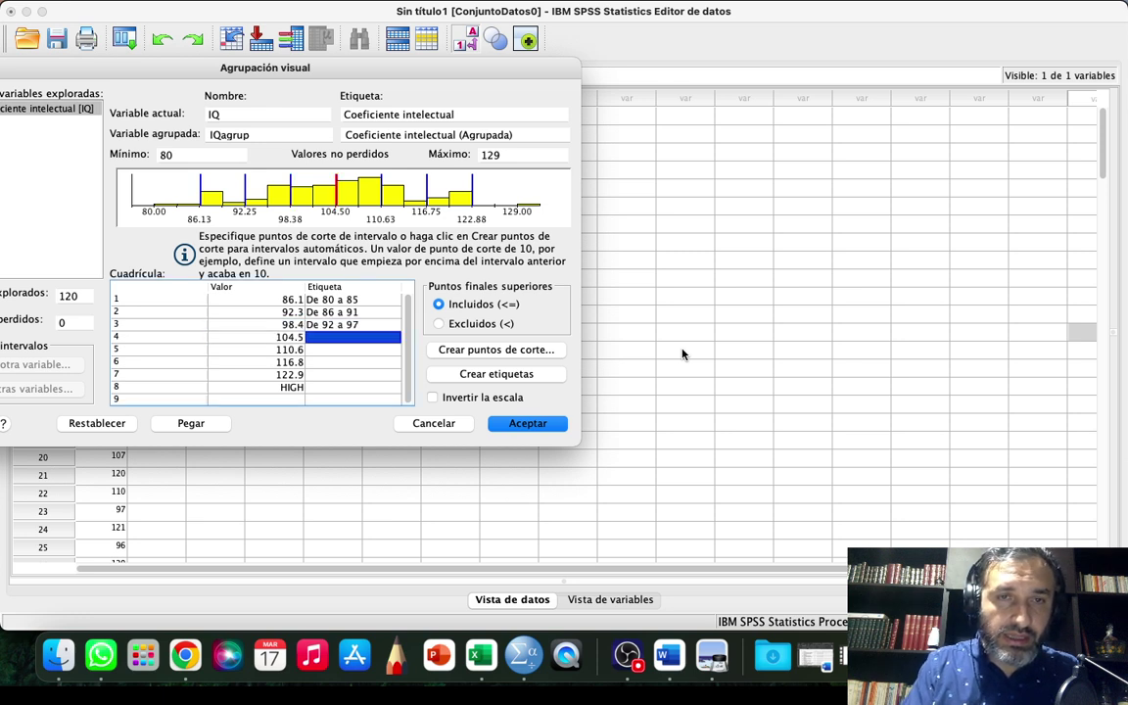
{"action": "type", "text": "De 98 "}
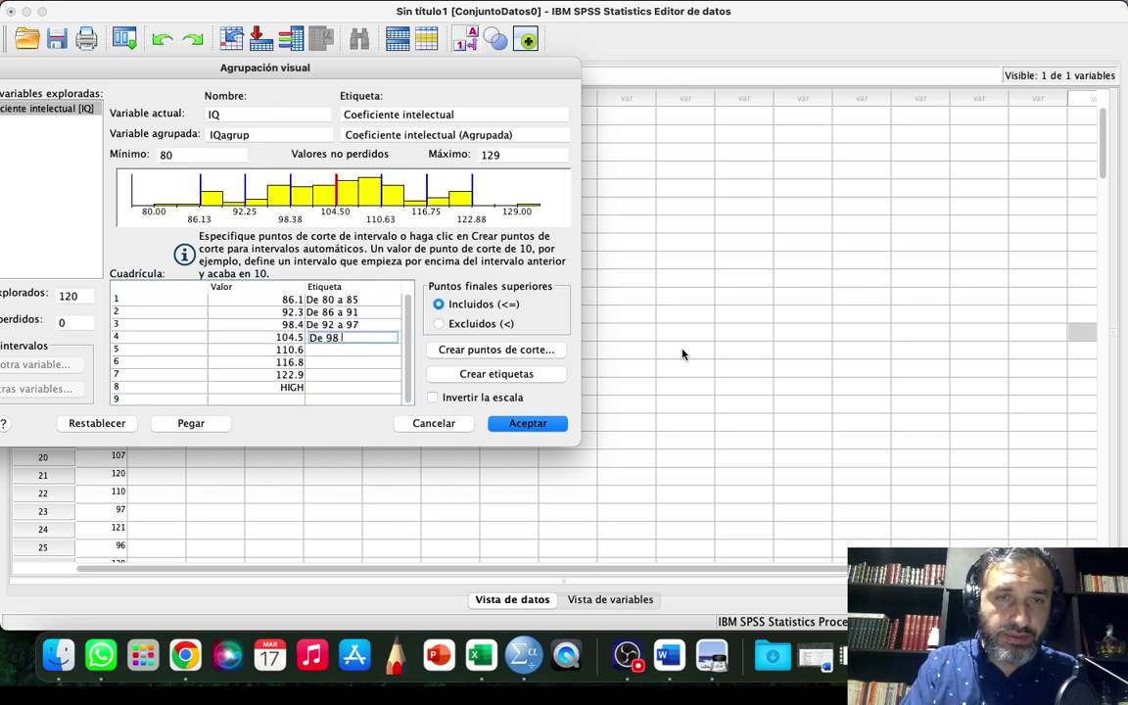
{"action": "type", "text": "a "}
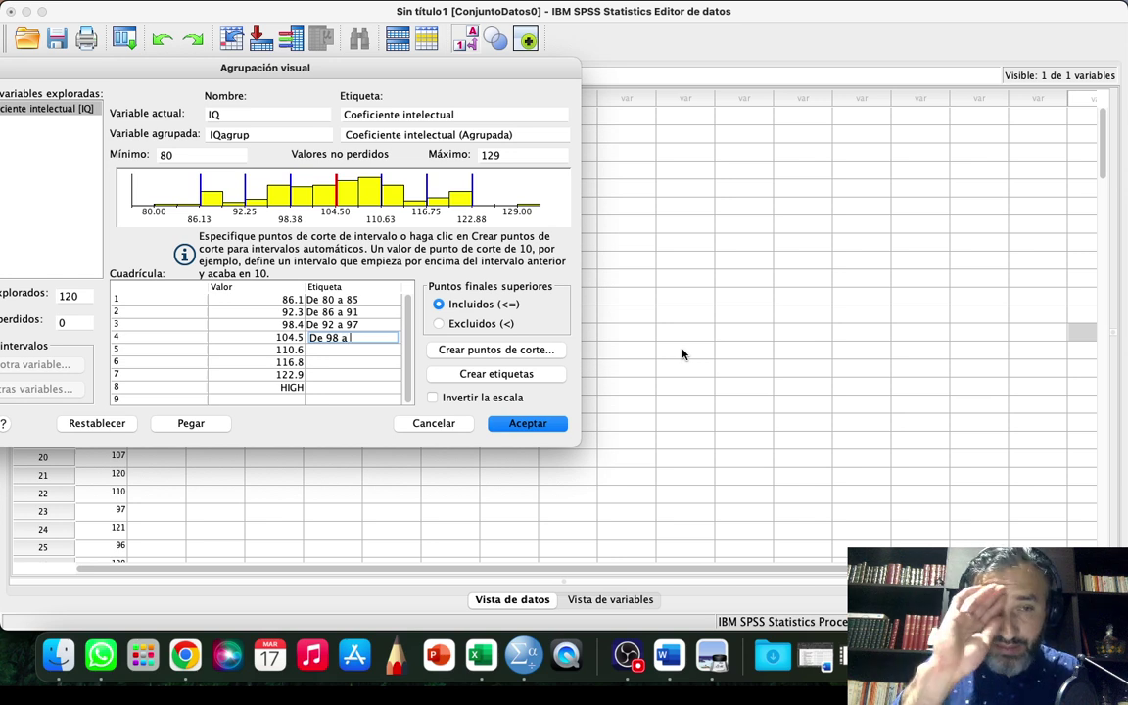
{"action": "type", "text": "10"}
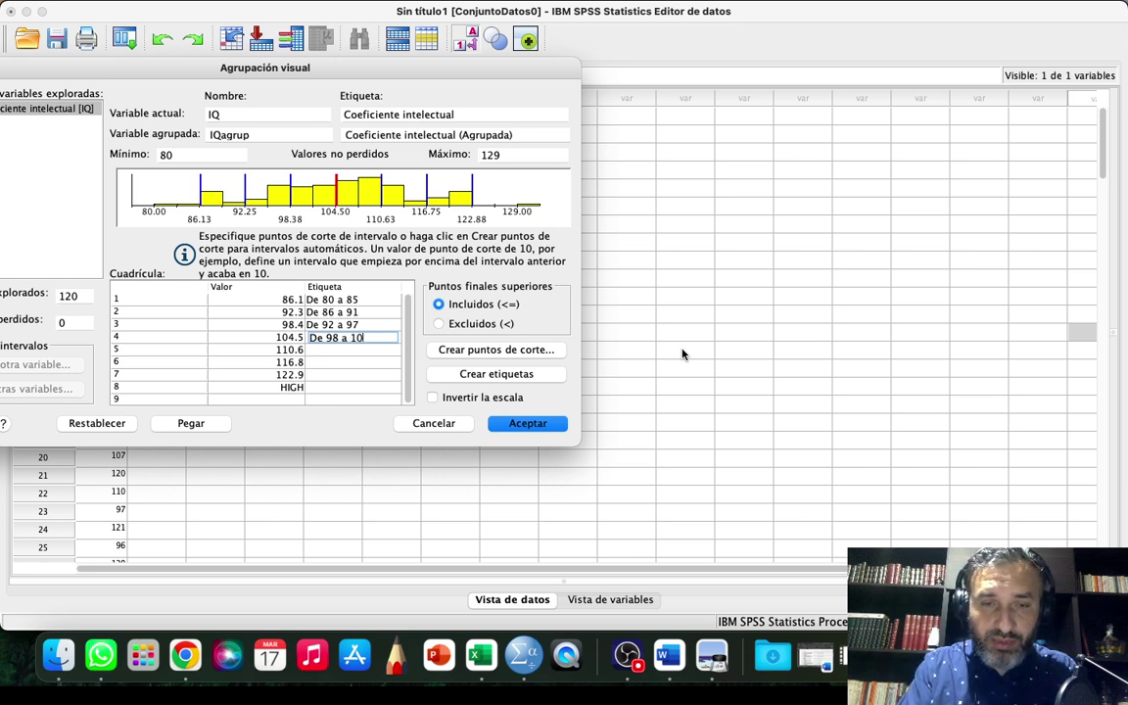
{"action": "type", "text": "4"}
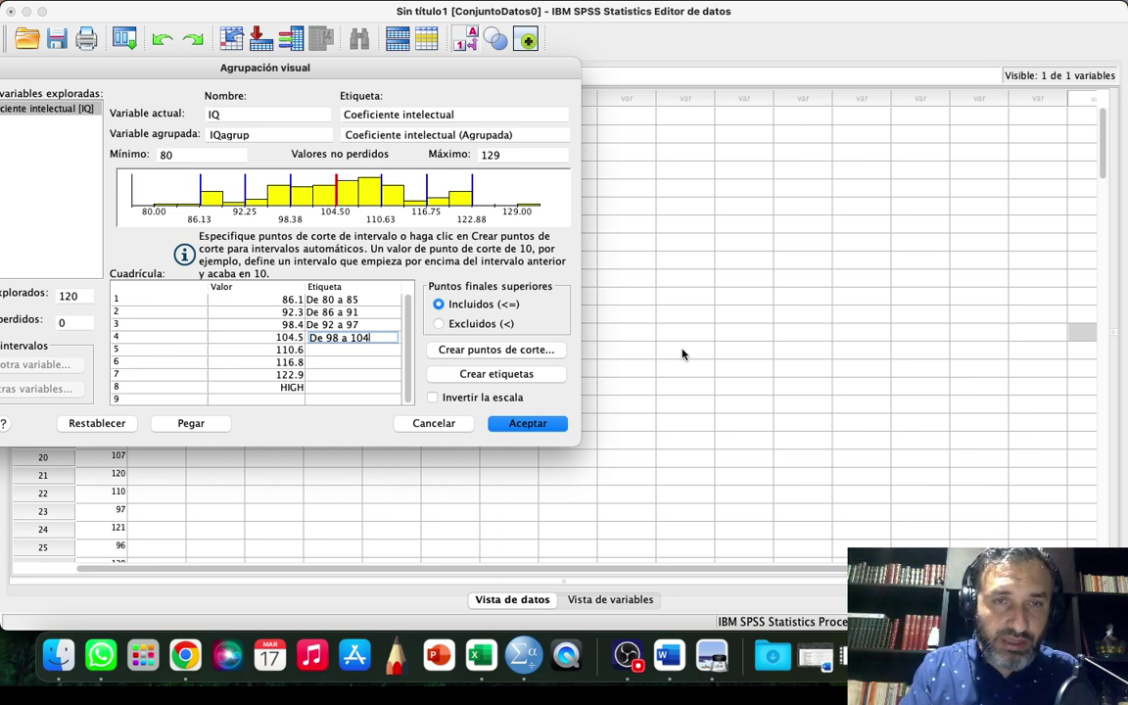
{"action": "key", "text": "shift+Tab"}
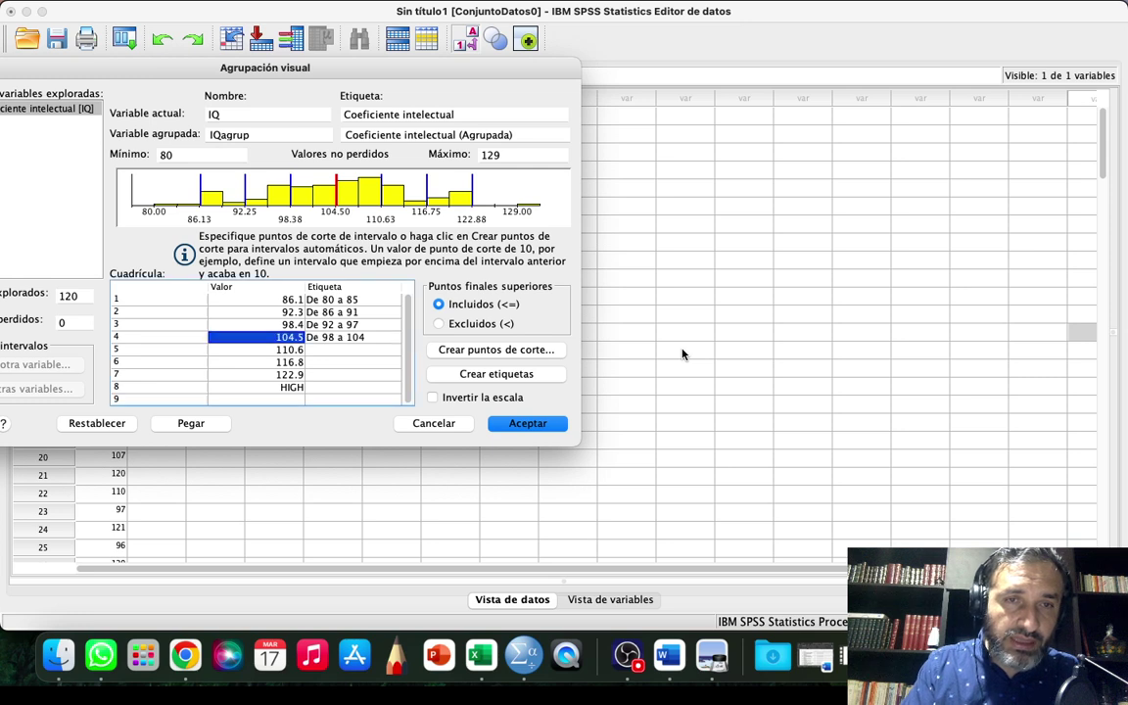
- Label the fifth interval in the grid, the one ending at 110.6, "De 105 a 110"
{"action": "key", "text": "Down"}
{"action": "key", "text": "Tab"}
{"action": "type", "text": "De 1"}
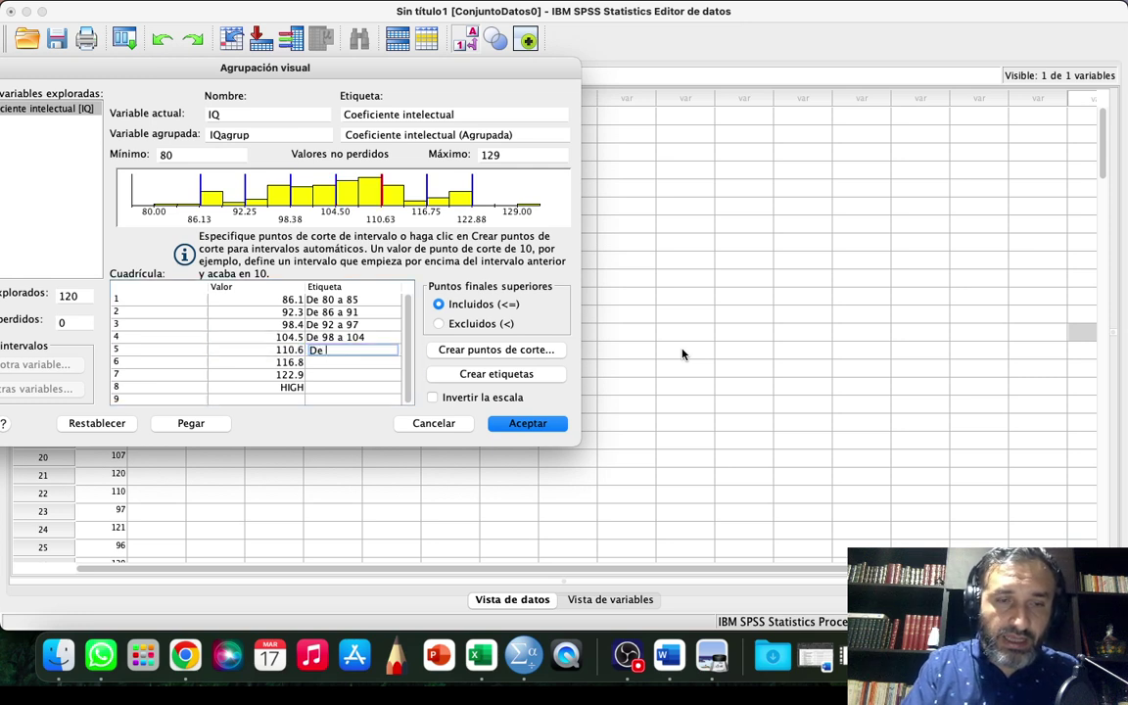
{"action": "type", "text": "05 a "}
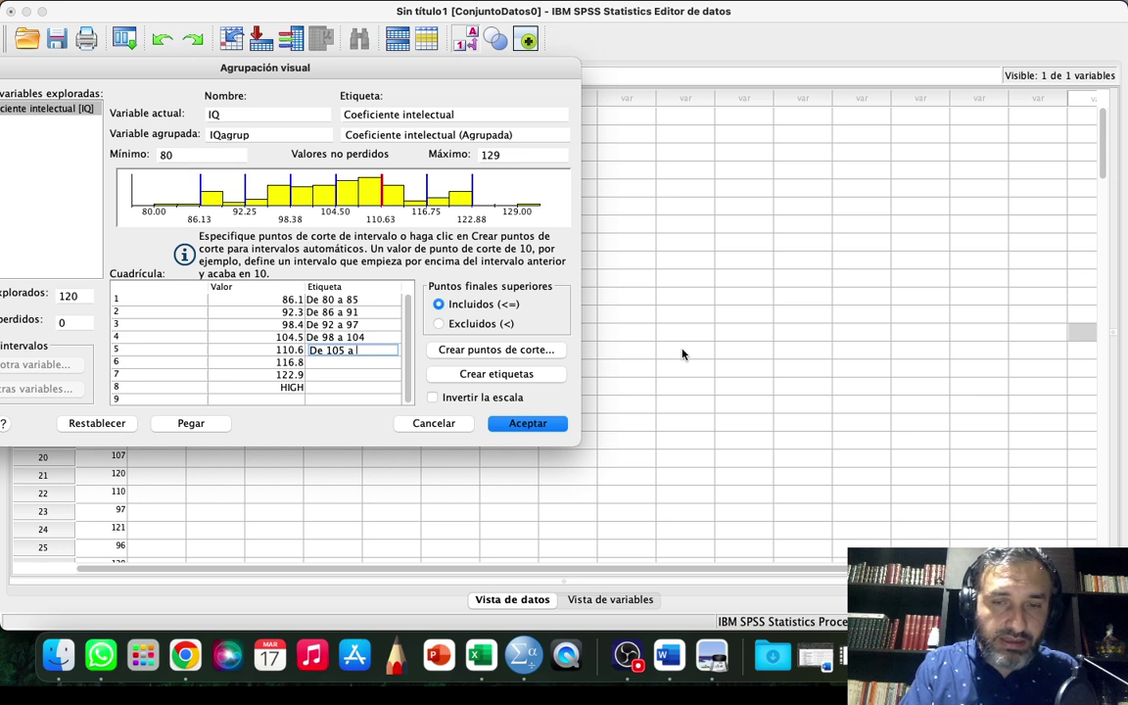
{"action": "type", "text": "110"}
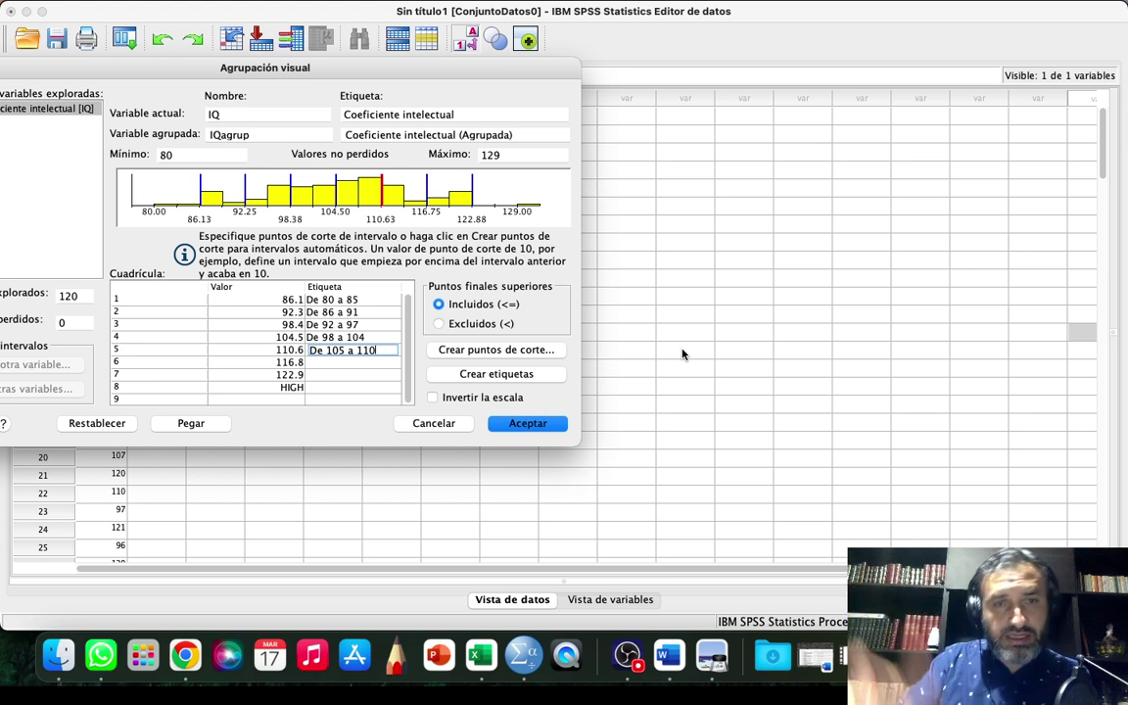
{"action": "key", "text": "Return"}
- Label the sixth interval in the grid, the one ending at 116.8, "De 111 a 116"
{"action": "key", "text": "Tab"}
{"action": "key", "text": "Tab"}
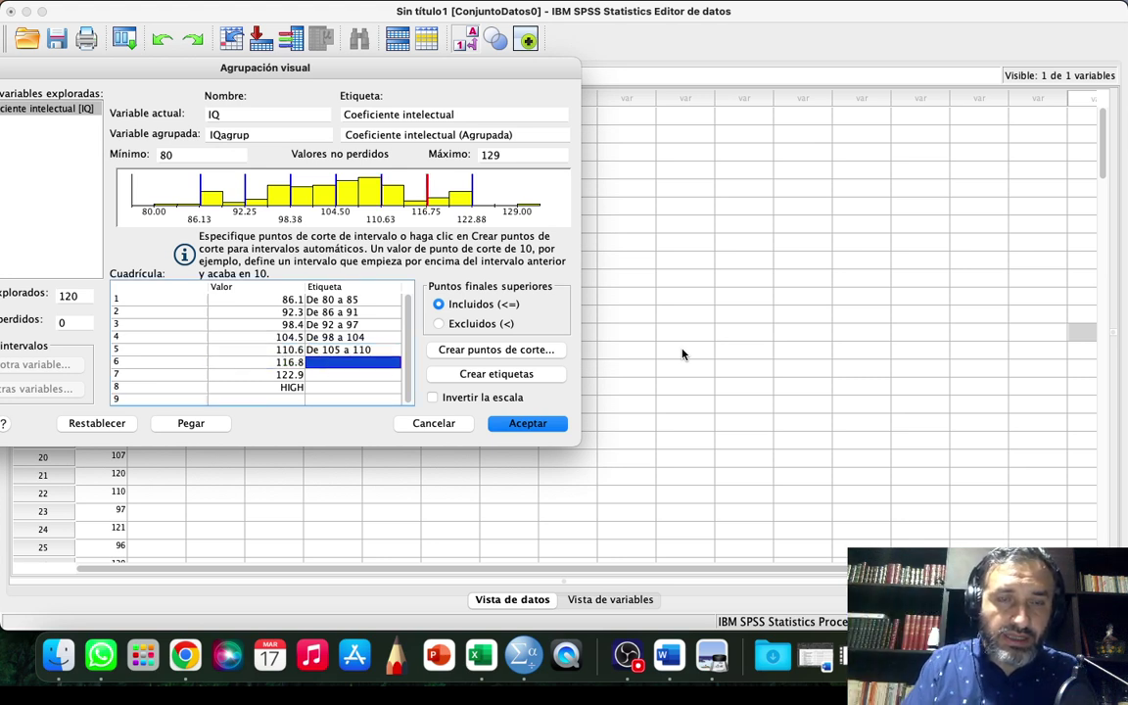
{"action": "type", "text": "De 11"}
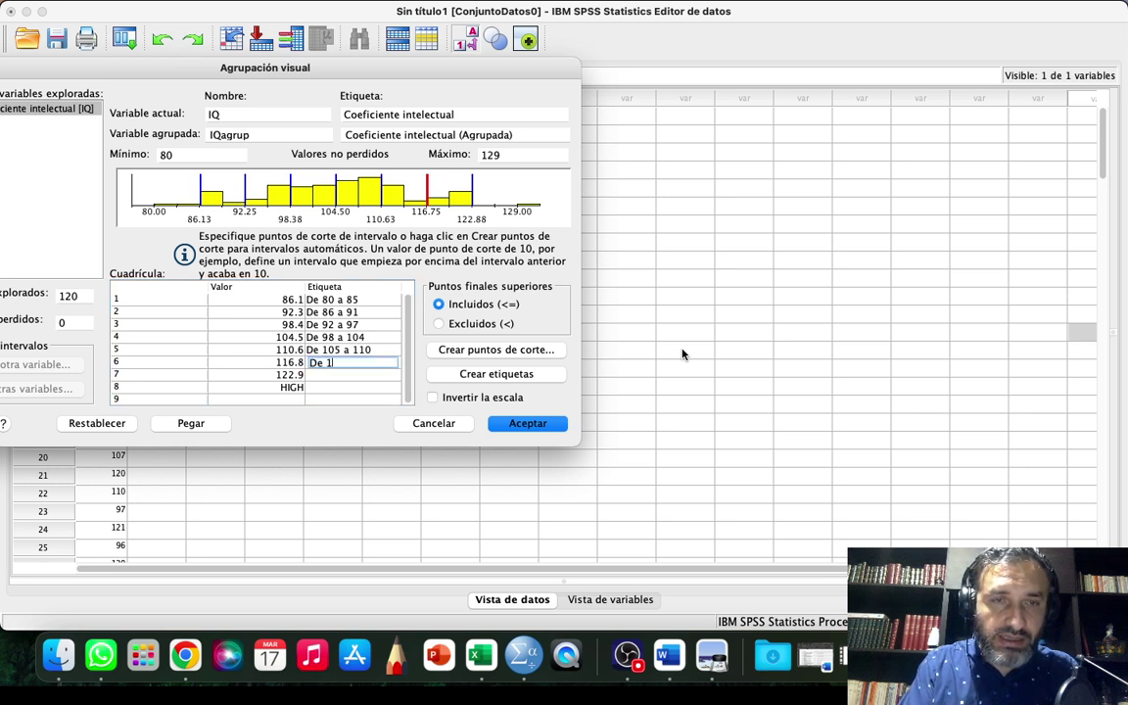
{"action": "type", "text": "1 a "}
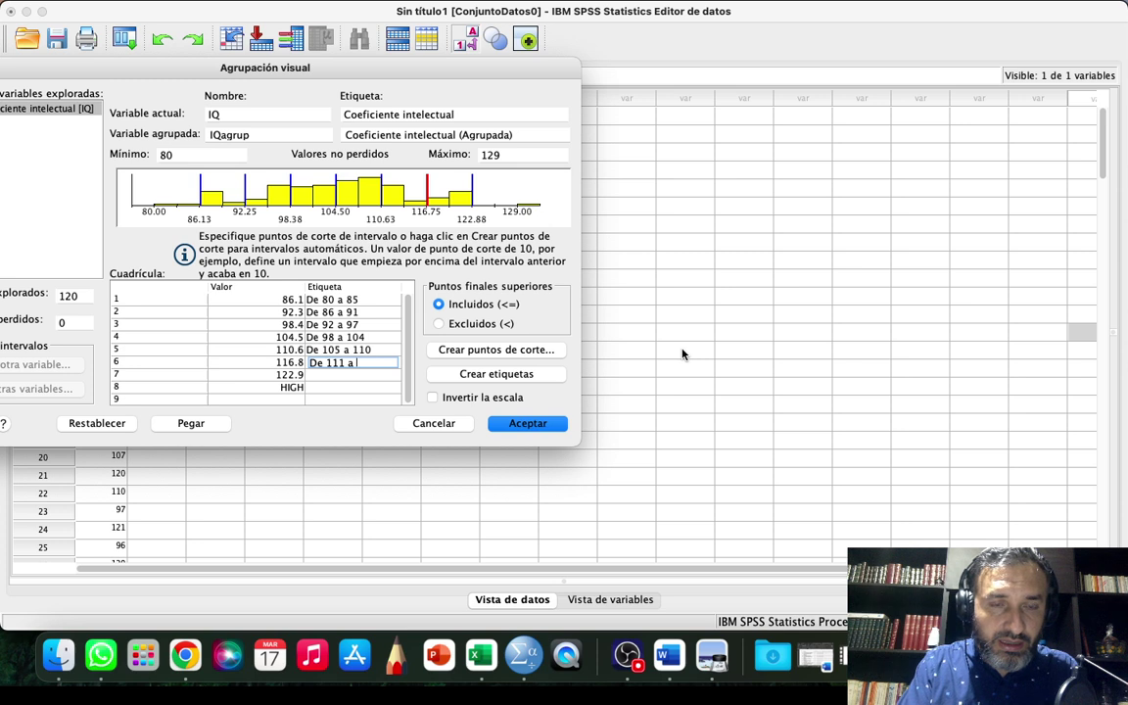
{"action": "type", "text": "116"}
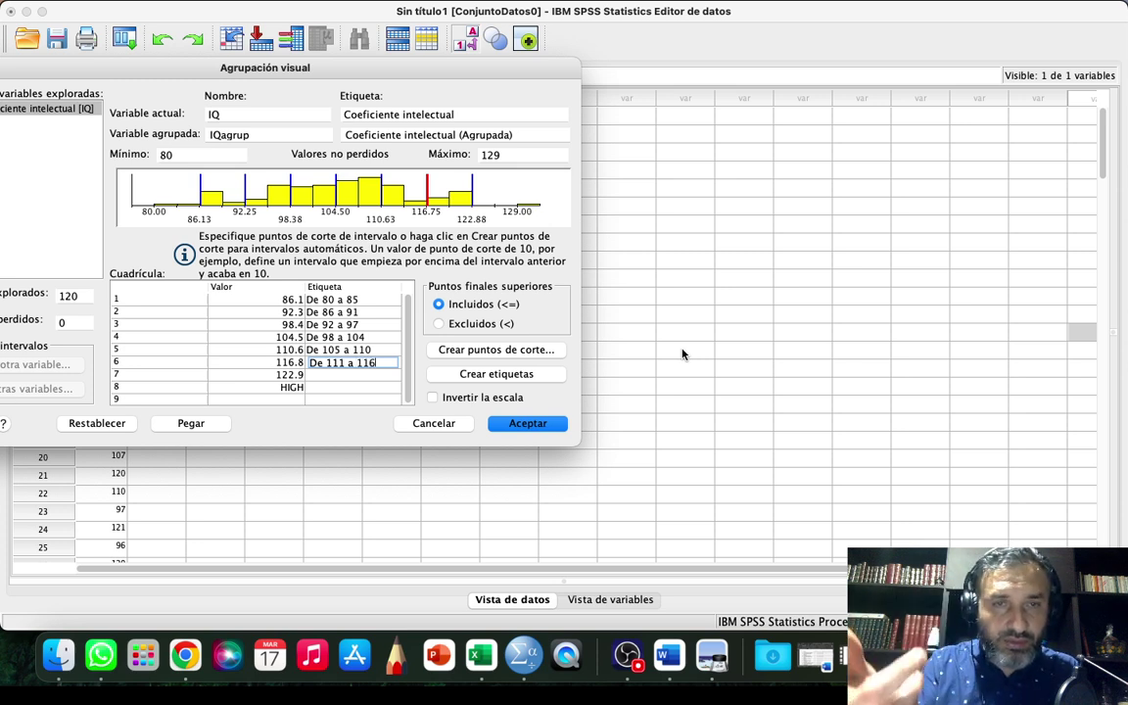
{"action": "key", "text": "Return"}
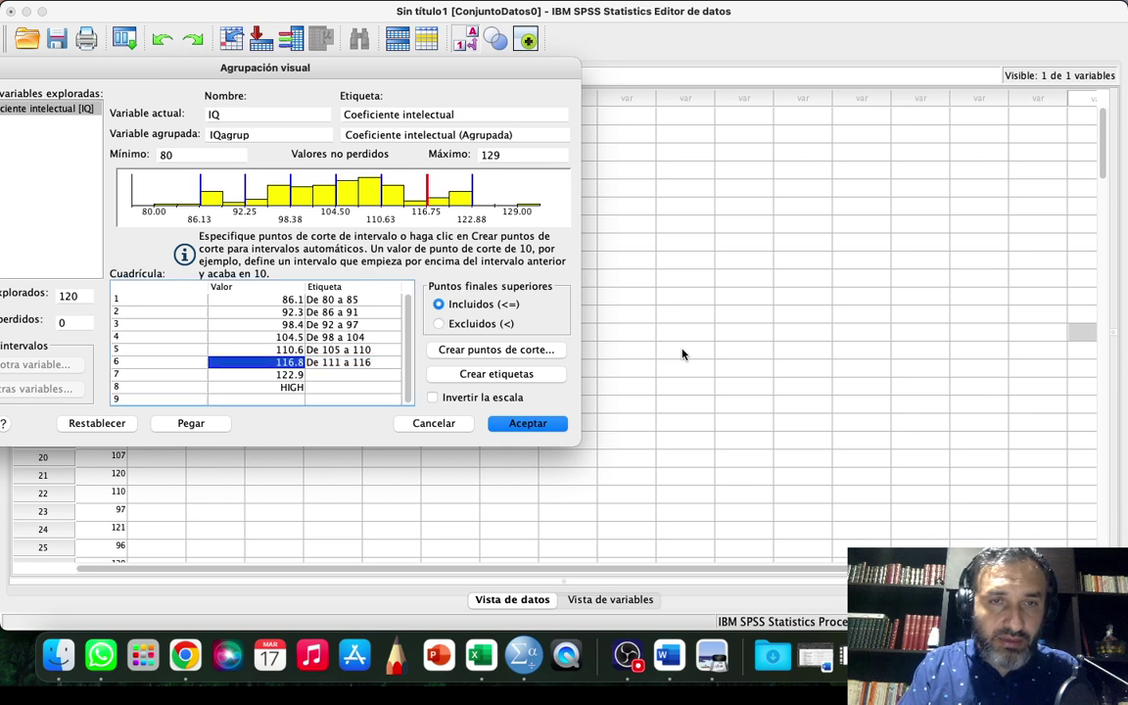
- Enter "De 116 a 122" as the label of the seventh interval, the one ending at 122.9
{"action": "key", "text": "Down"}
{"action": "key", "text": "Tab"}
{"action": "type", "text": "De 116 a"}
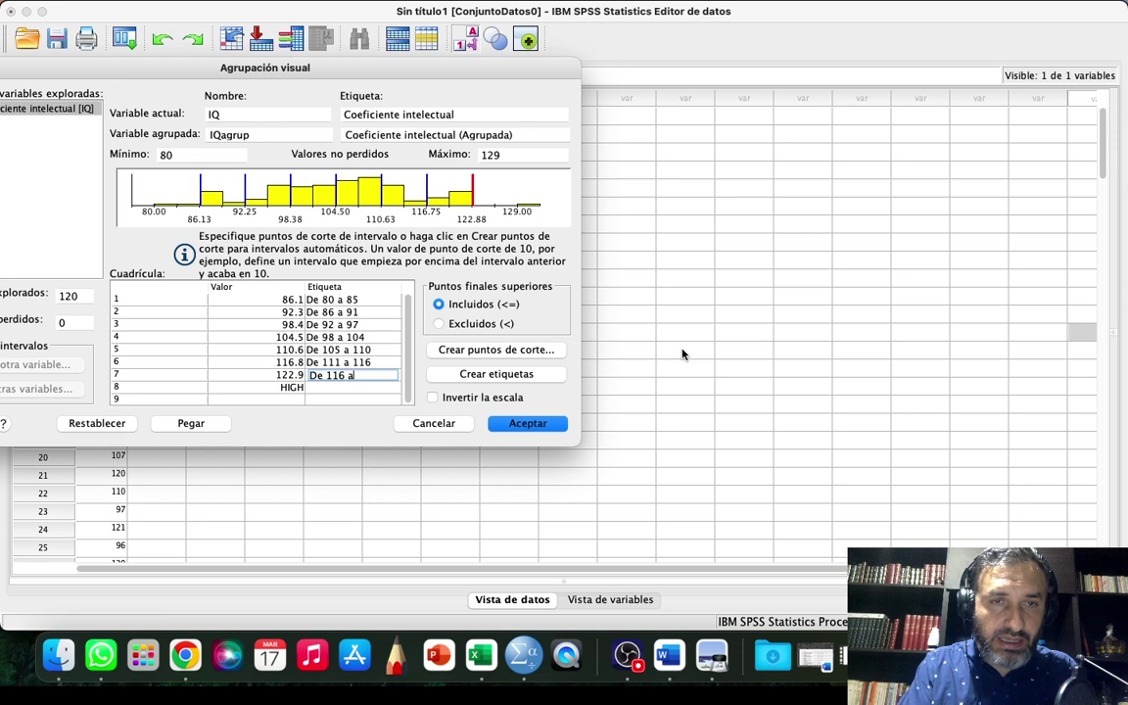
{"action": "type", "text": " 1"}
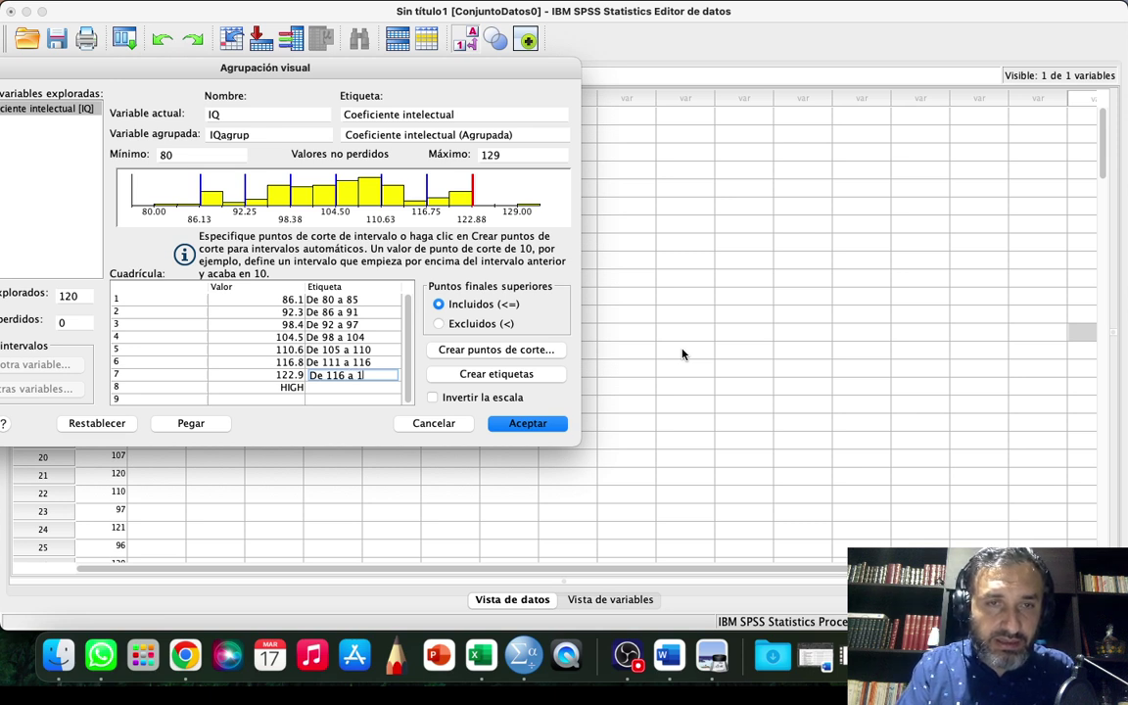
{"action": "type", "text": "22"}
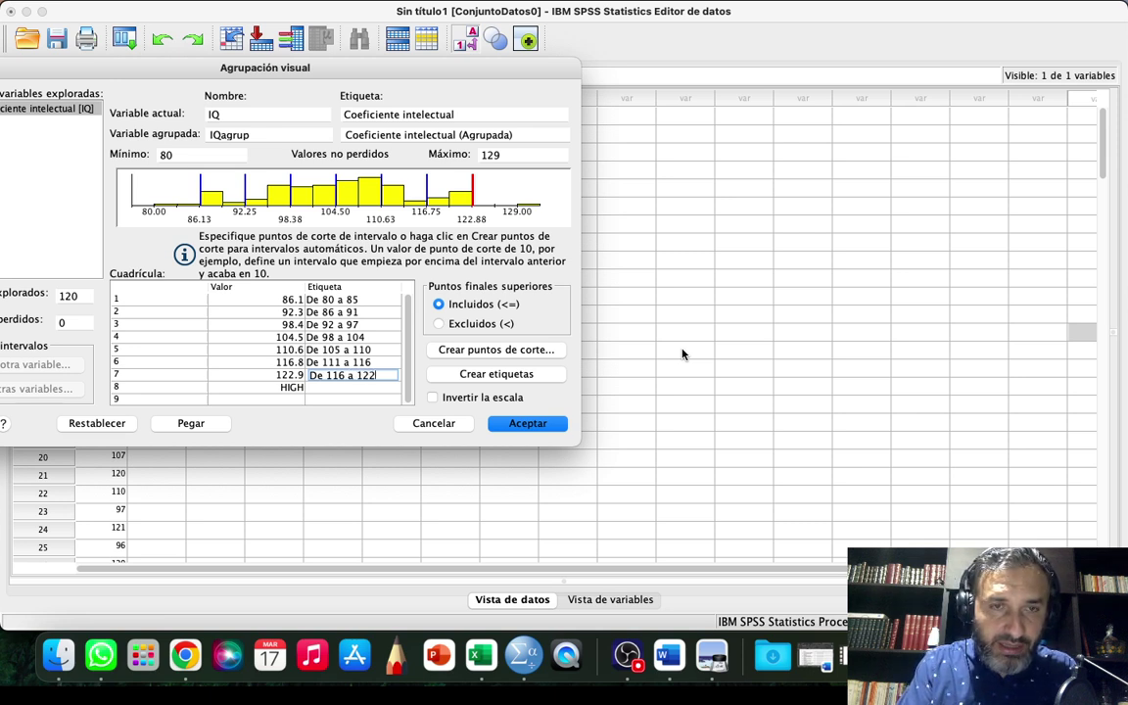
- Label the eighth interval in the grid, the one with the value HIGH, "De 123 a 129"
{"action": "key", "text": "Return"}
{"action": "key", "text": "Tab"}
{"action": "key", "text": "Tab"}
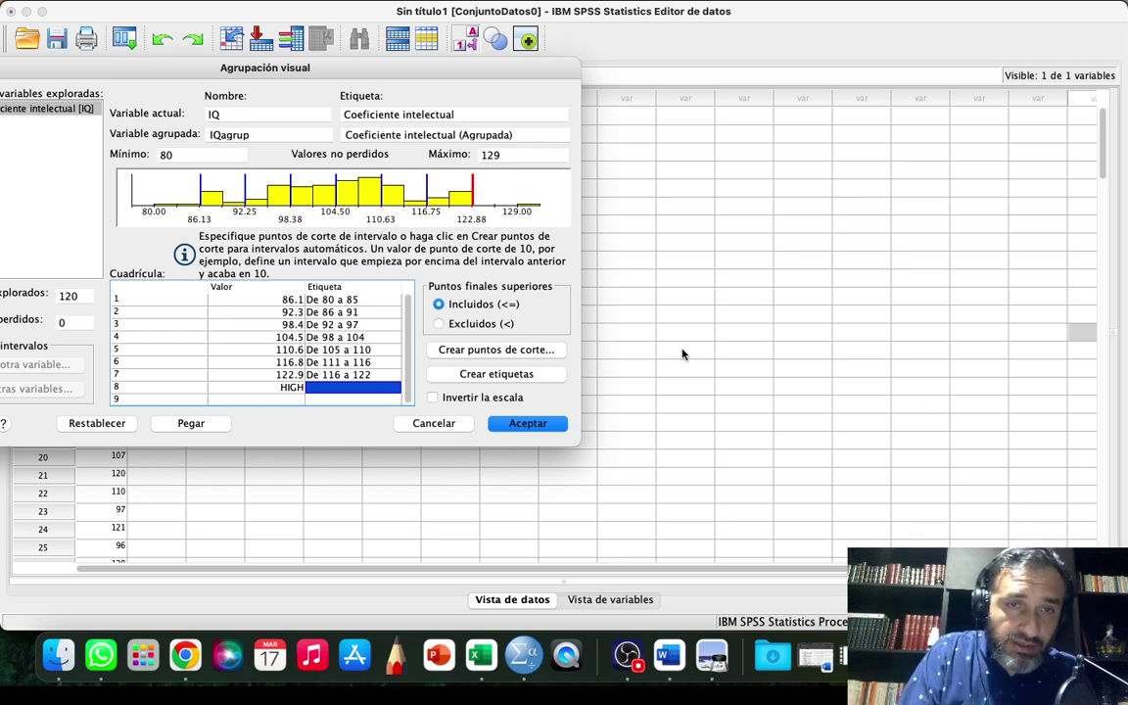
{"action": "type", "text": "De 12"}
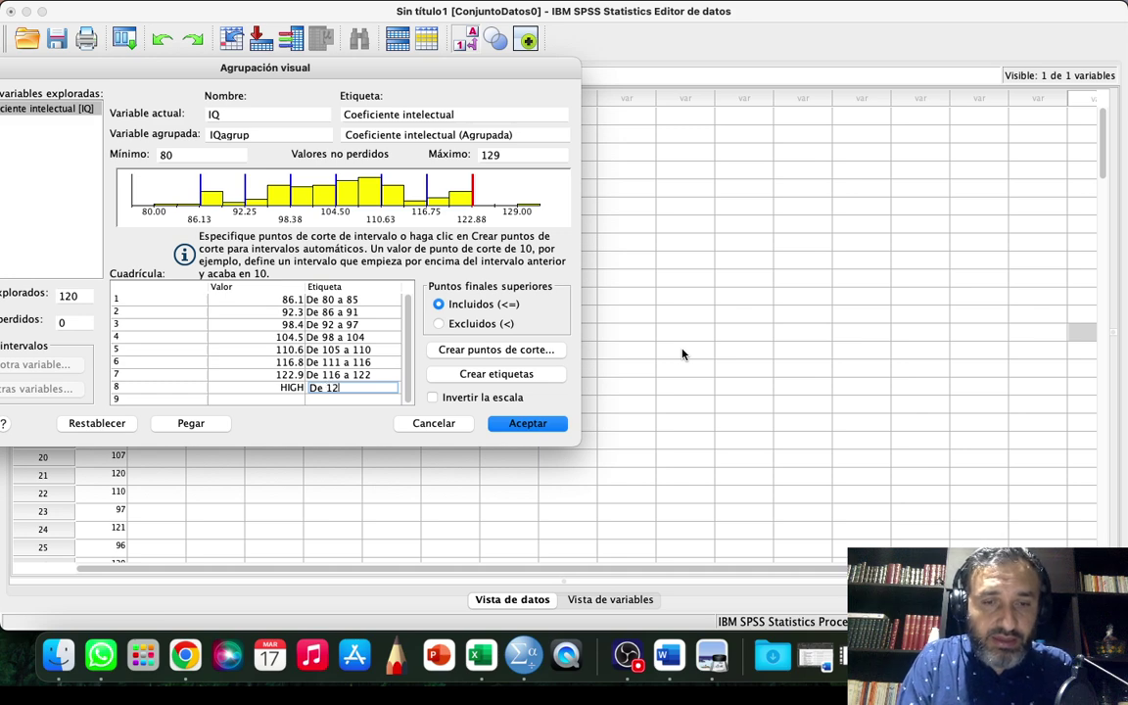
{"action": "type", "text": "3 a "}
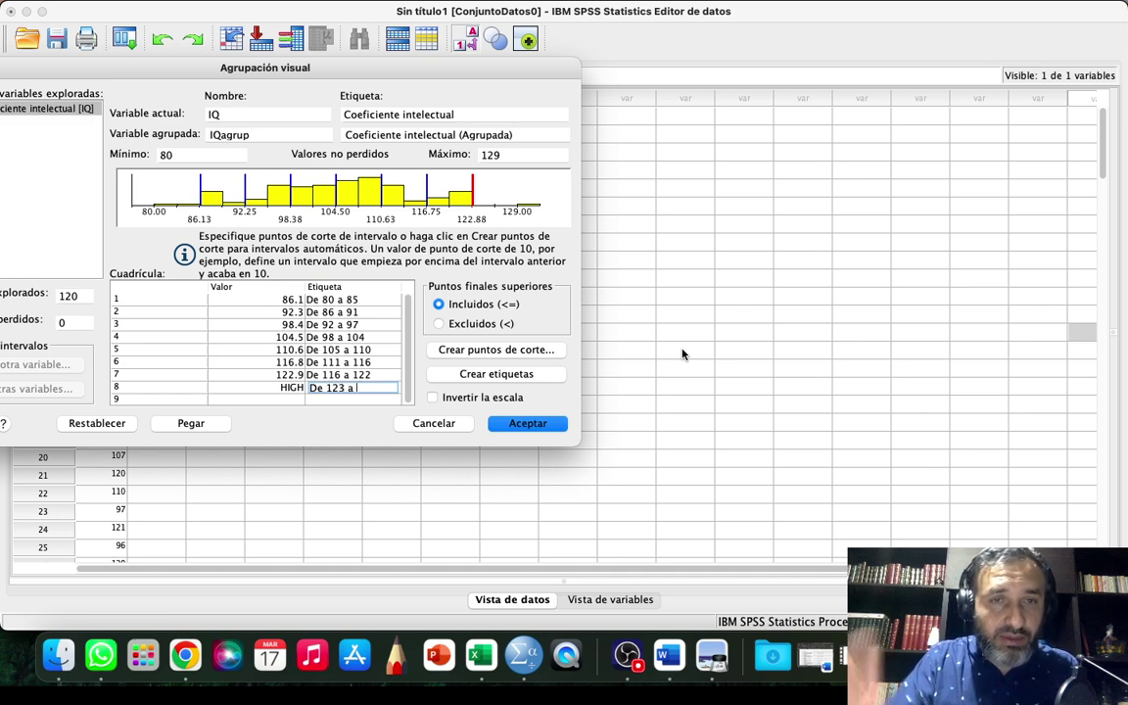
{"action": "type", "text": "129"}
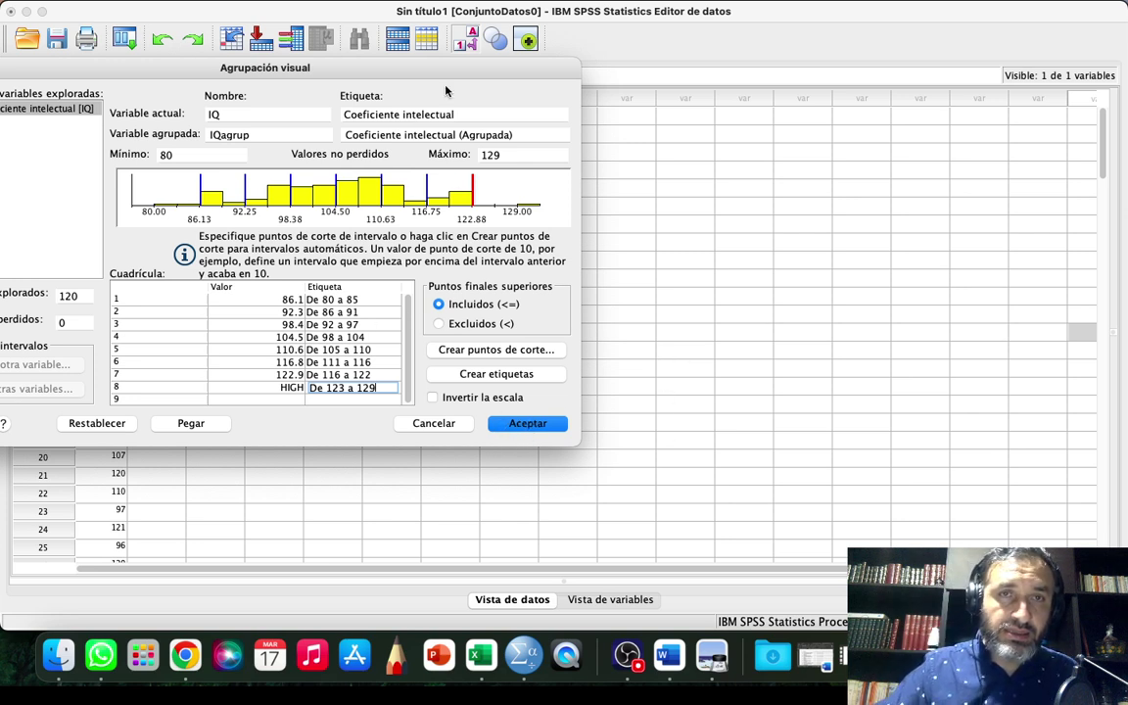
- Run the visual grouping with the labelled intervals and accept the creation of the new variable IQagrup
{"action": "left_click_drag", "start_coordinate": [431, 69], "coordinate": [558, 60]}
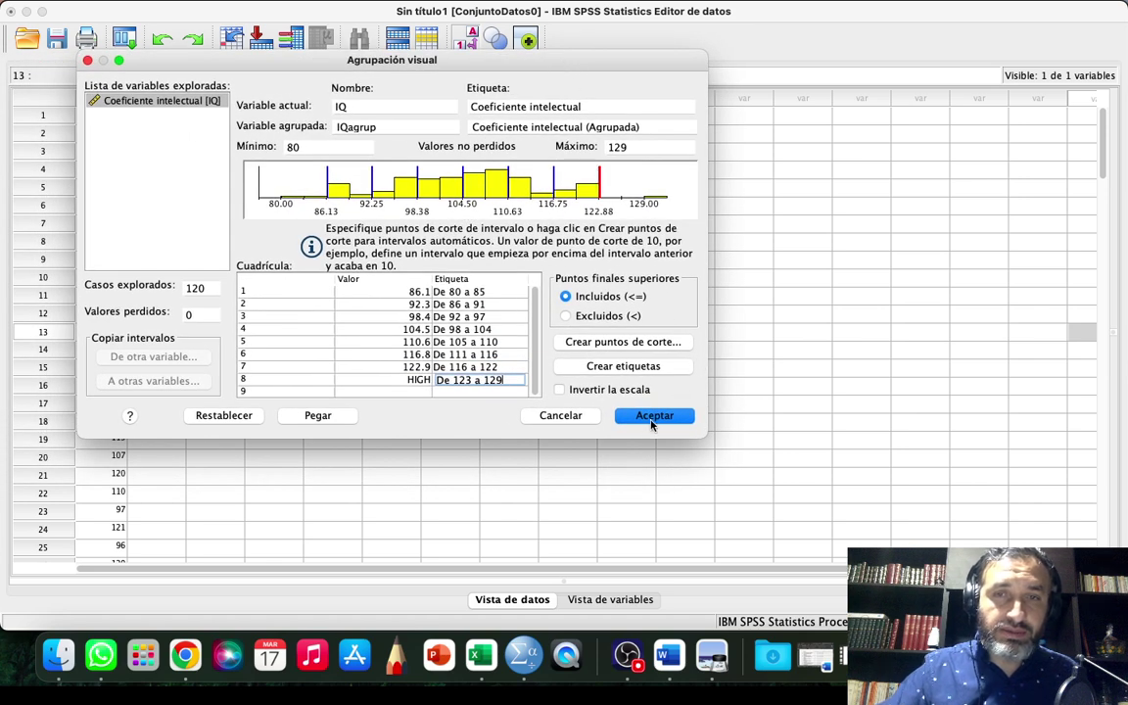
{"action": "left_click", "coordinate": [651, 416]}
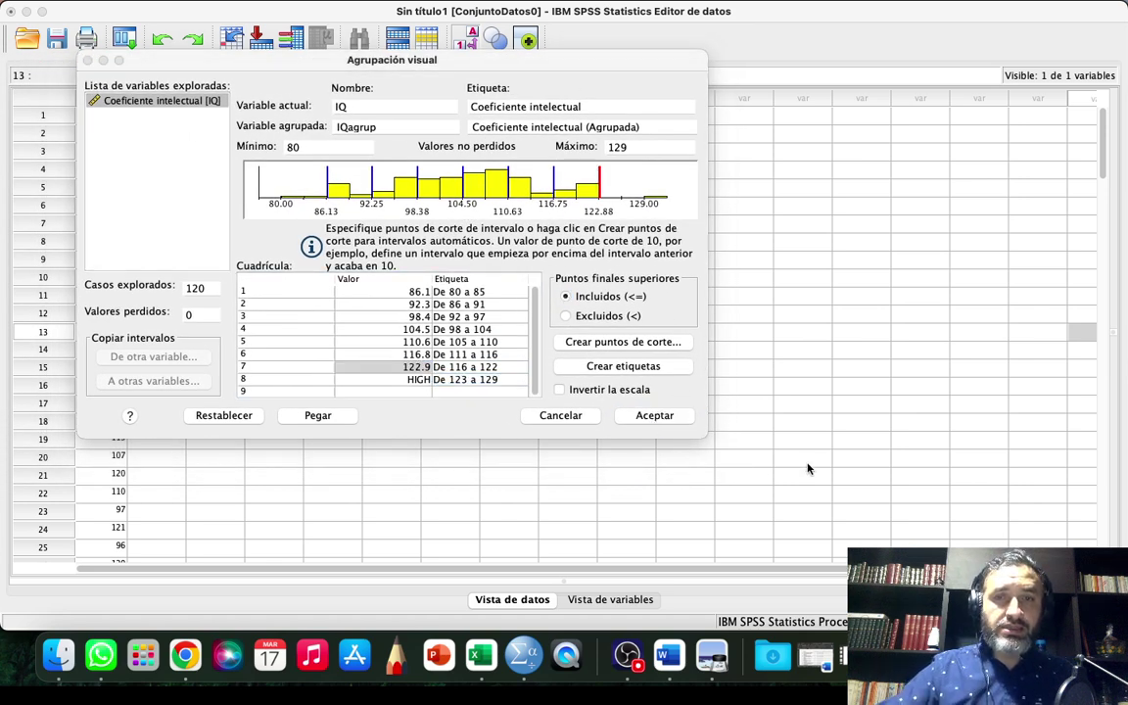
{"action": "left_click", "coordinate": [652, 416]}
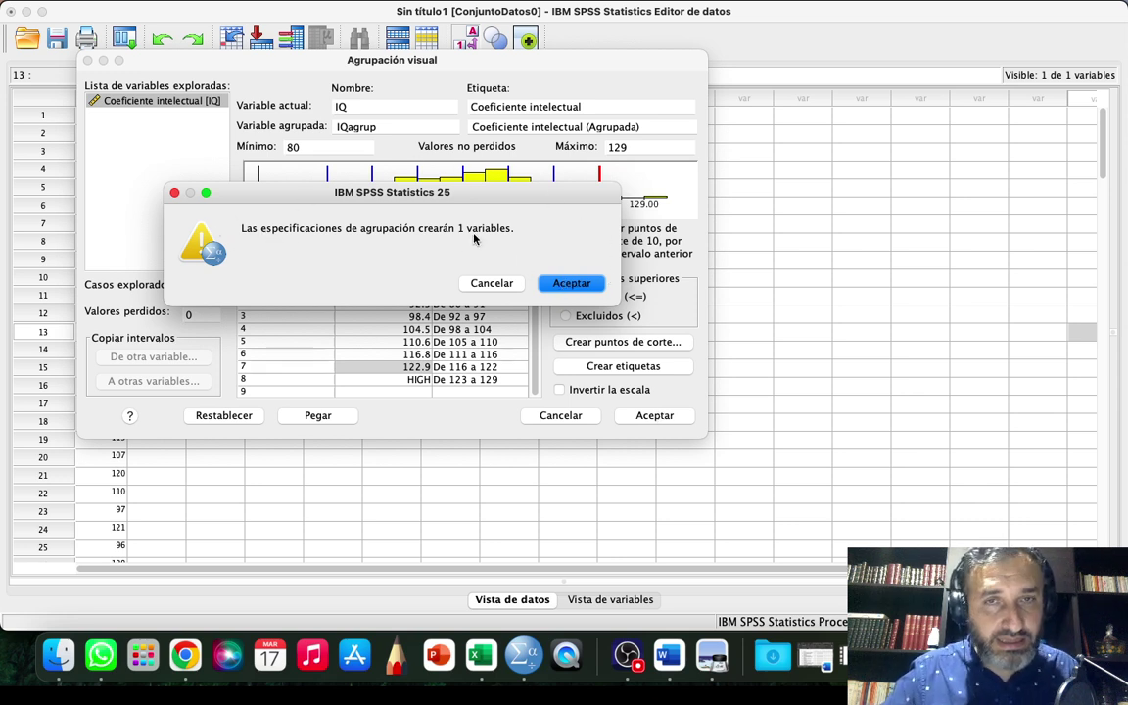
{"action": "left_click", "coordinate": [574, 283]}
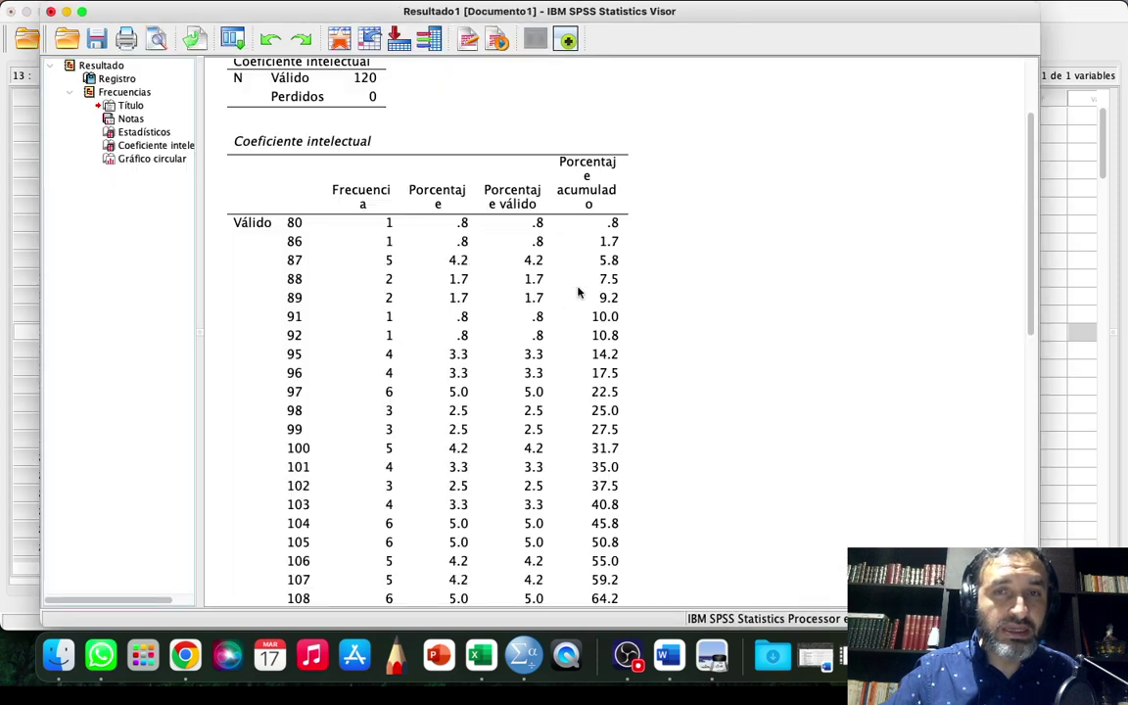
- Examine the Agrupación visual syntax at the end of the output and return to the data editor
{"action": "scroll", "coordinate": [911, 402], "scroll_direction": "down", "scroll_amount": 3}
{"action": "left_click", "coordinate": [446, 443]}
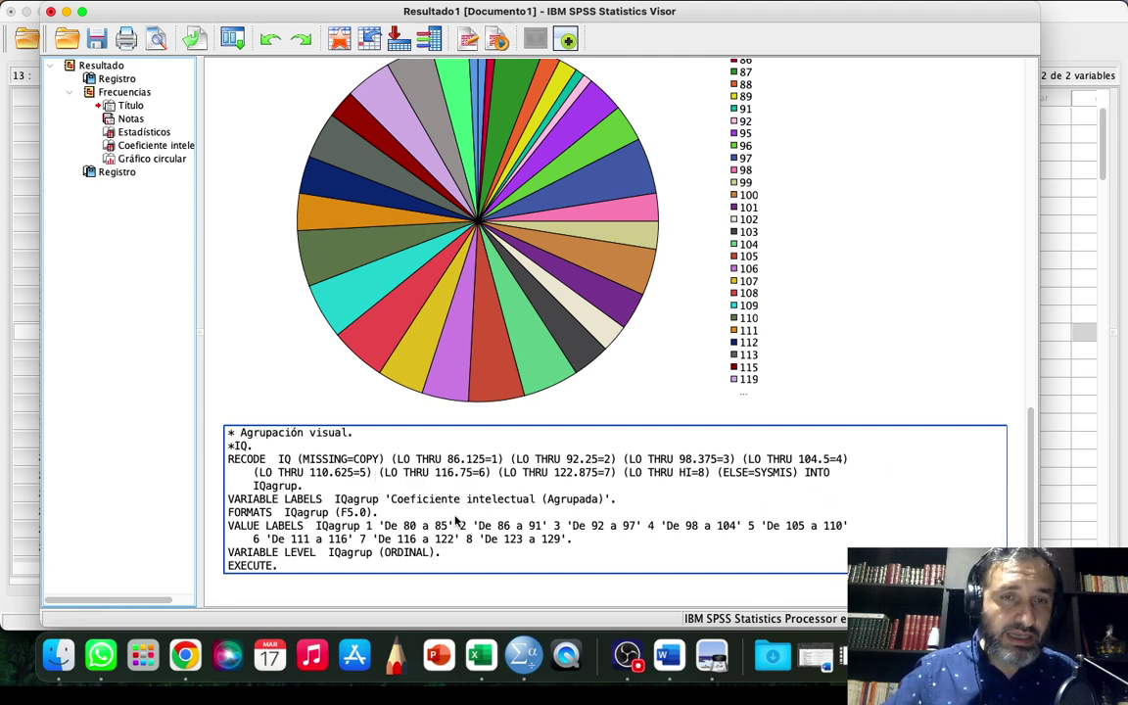
{"action": "left_click", "coordinate": [1068, 429]}
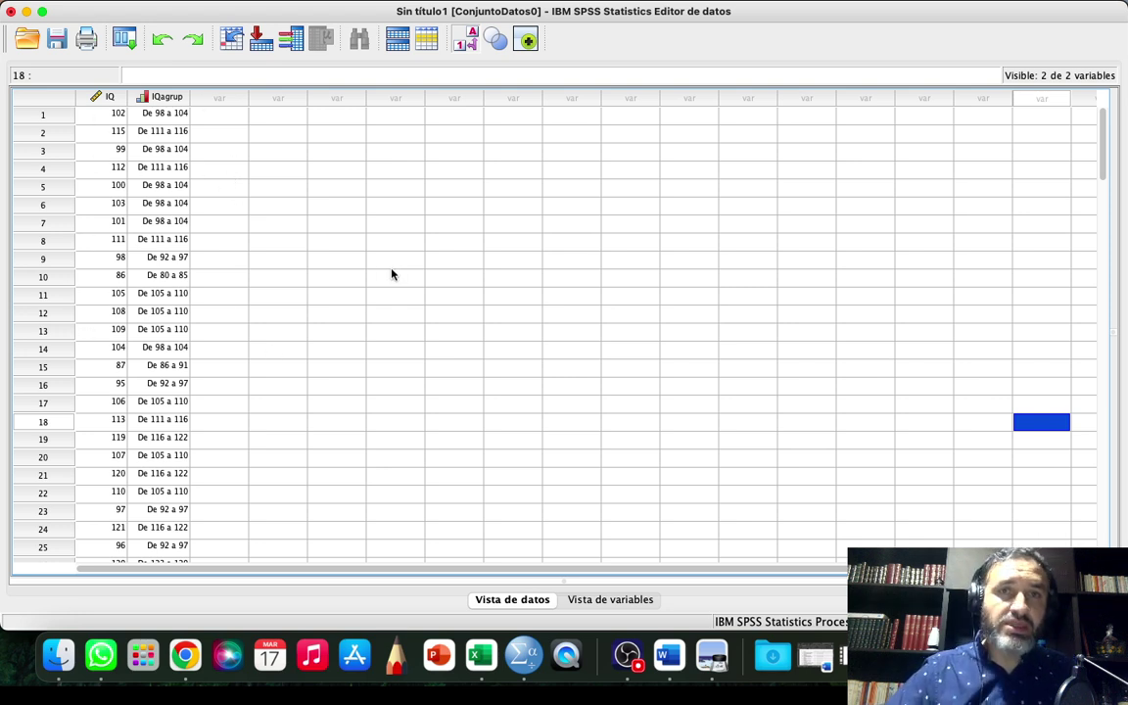
- Toggle the value labels display off and on to compare the IQagrup numeric codes with their interval labels
{"action": "left_click", "coordinate": [466, 40]}
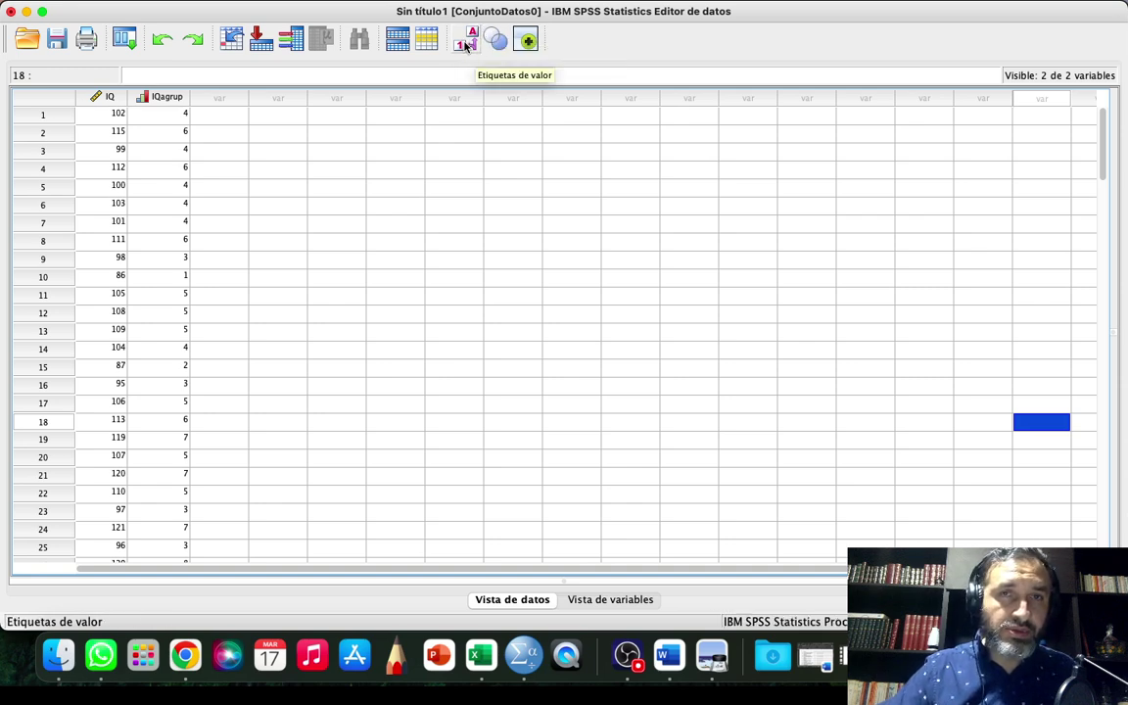
{"action": "left_click", "coordinate": [463, 43]}
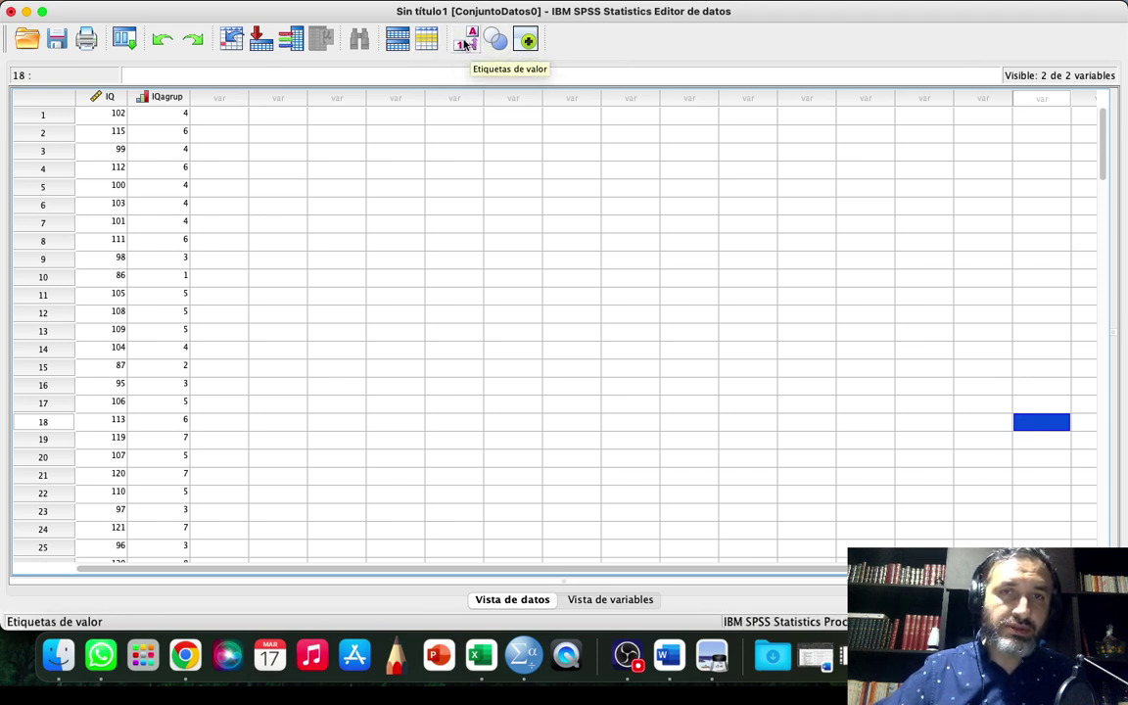
{"action": "left_click", "coordinate": [466, 41]}
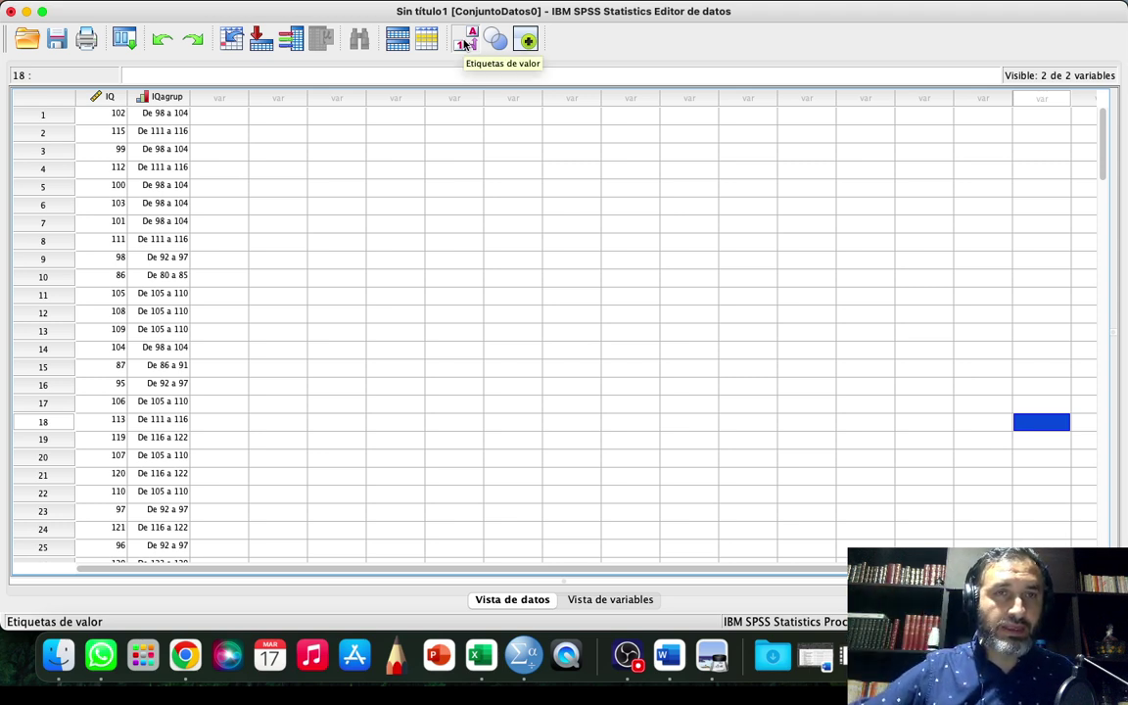
{"action": "left_click", "coordinate": [467, 41]}
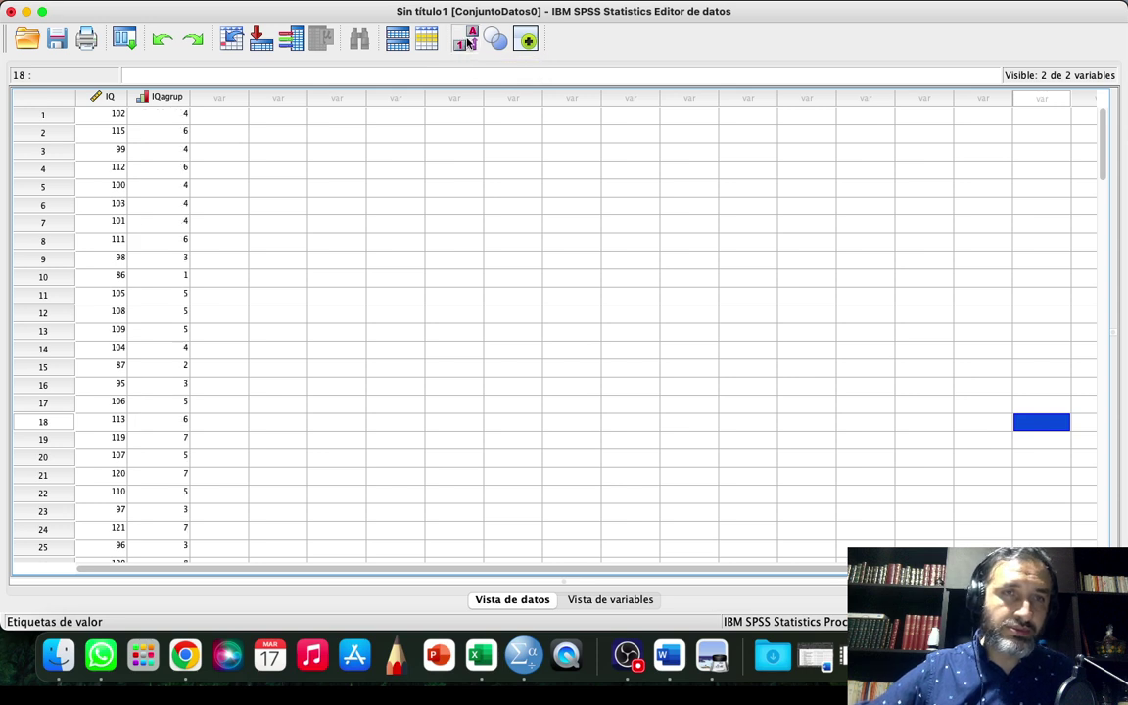
{"action": "left_click", "coordinate": [467, 42]}
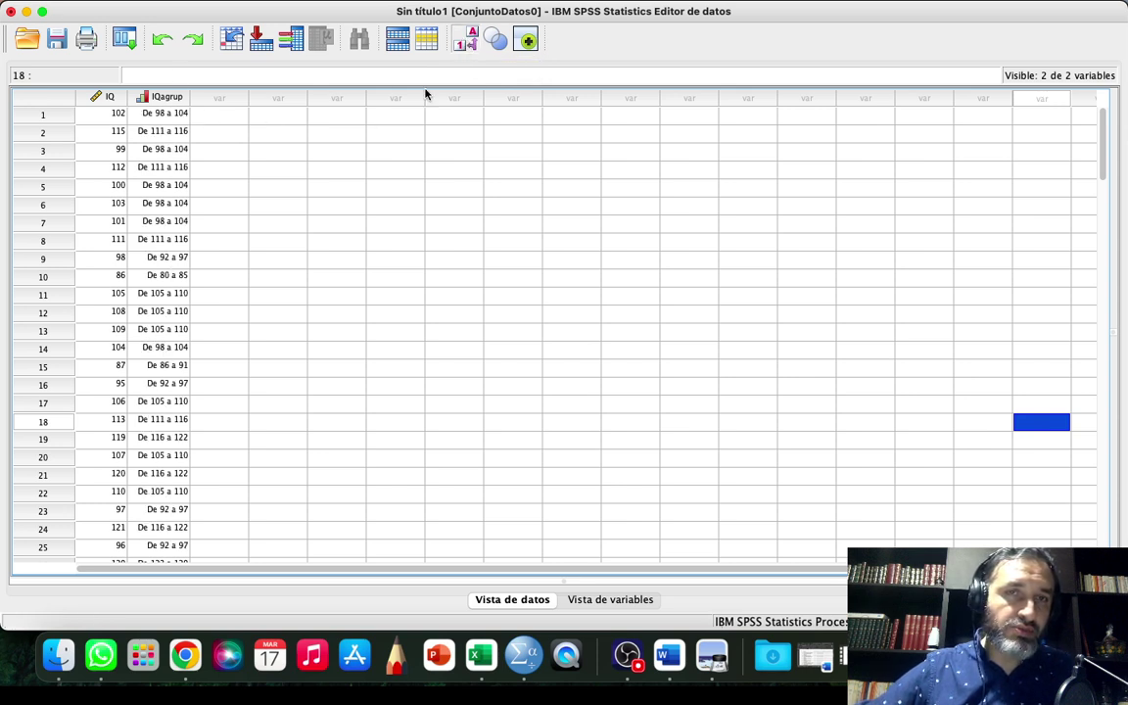
{"action": "left_click", "coordinate": [470, 42]}
{"action": "left_click", "coordinate": [471, 41]}
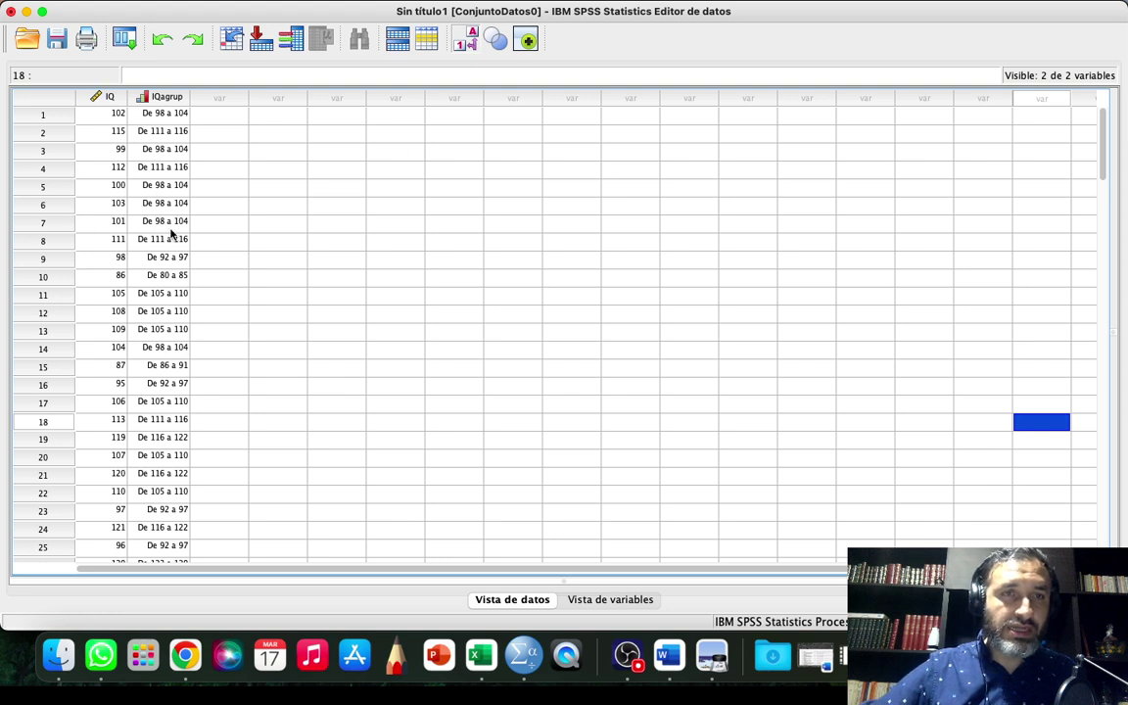
{"action": "left_click", "coordinate": [467, 41]}
{"action": "left_click", "coordinate": [466, 41]}
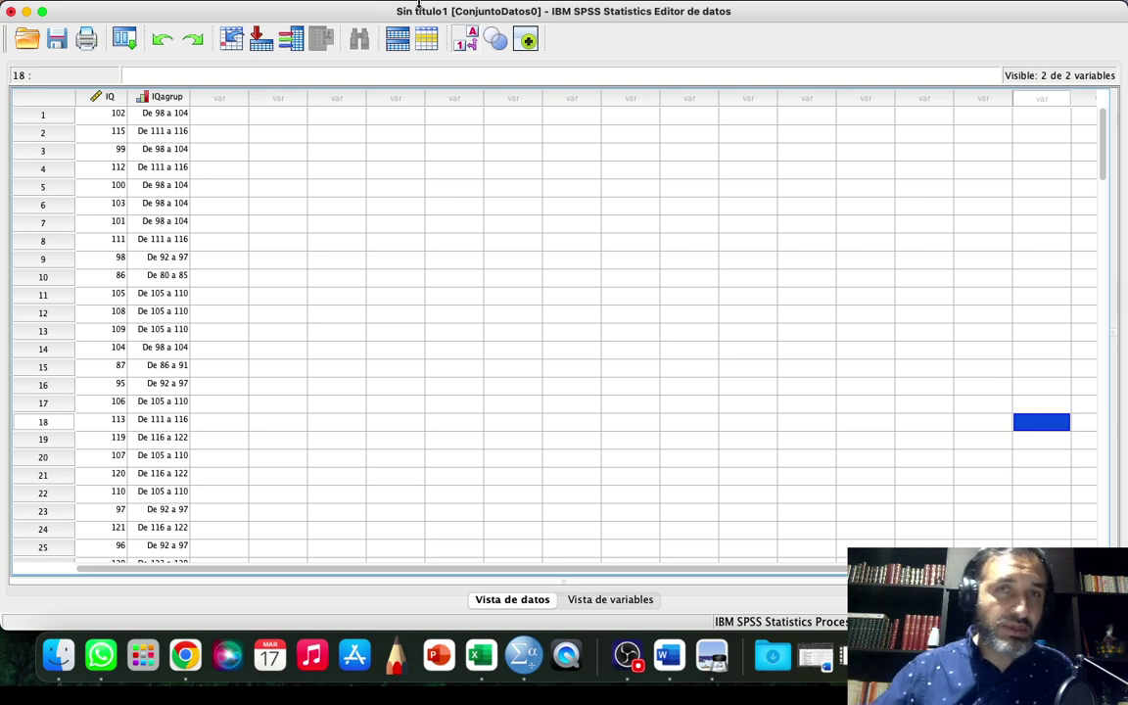
- Set up a Frecuencias analysis, replacing Coeficiente intelectual [IQ] with the grouped Coeficiente intelectual (Agrupada) as the analysed variable
{"action": "left_click", "coordinate": [401, 1]}
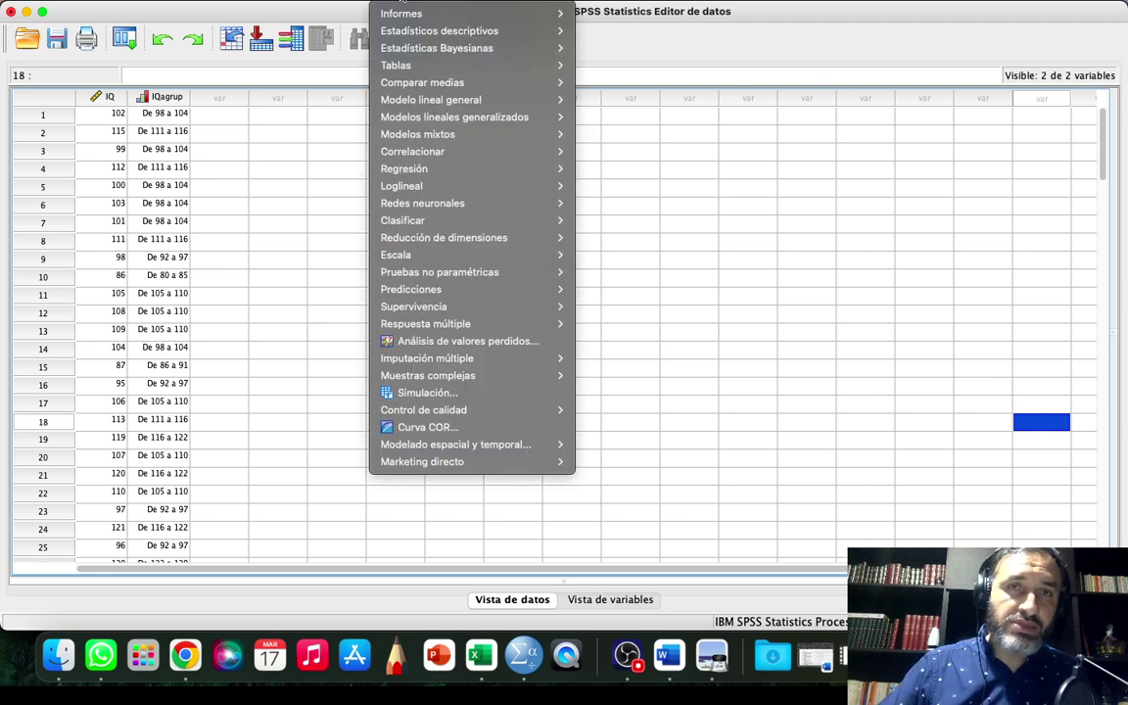
{"action": "mouse_move", "coordinate": [476, 30]}
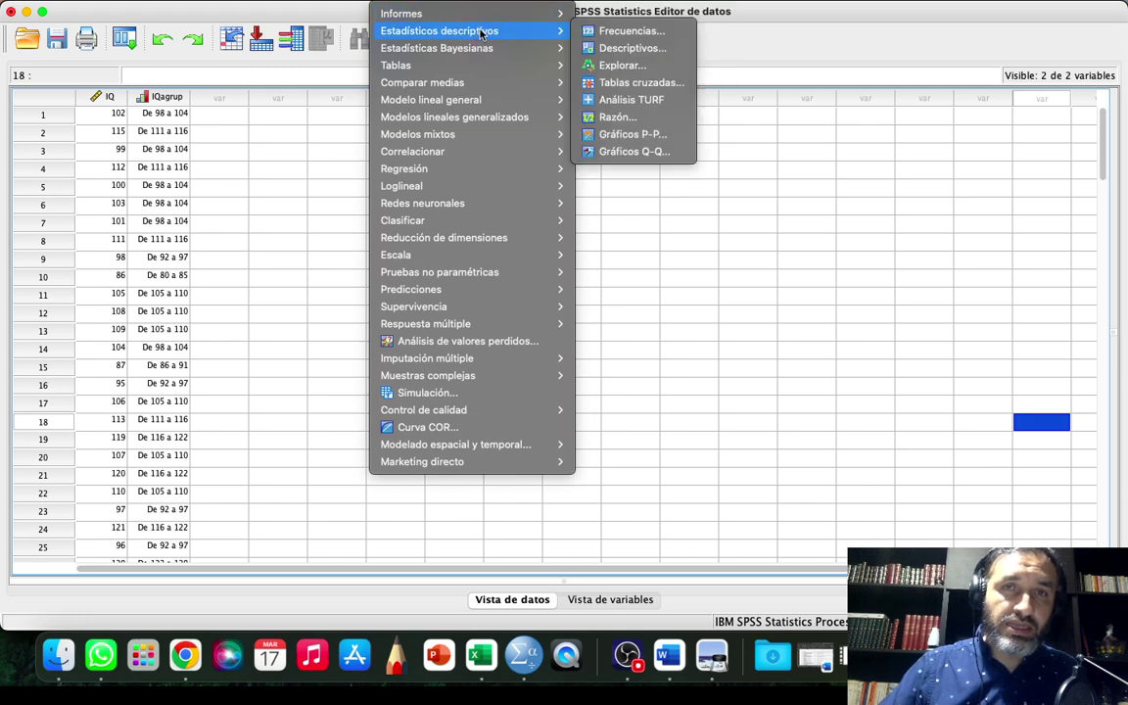
{"action": "left_click", "coordinate": [631, 31]}
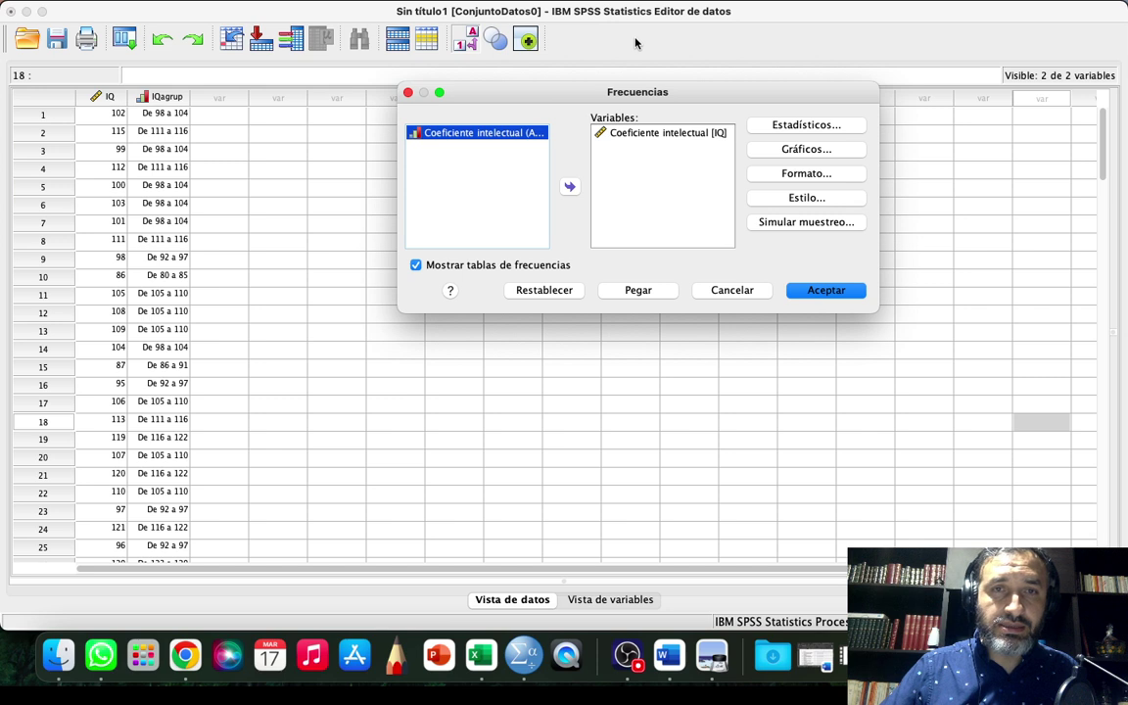
{"action": "left_click", "coordinate": [642, 138]}
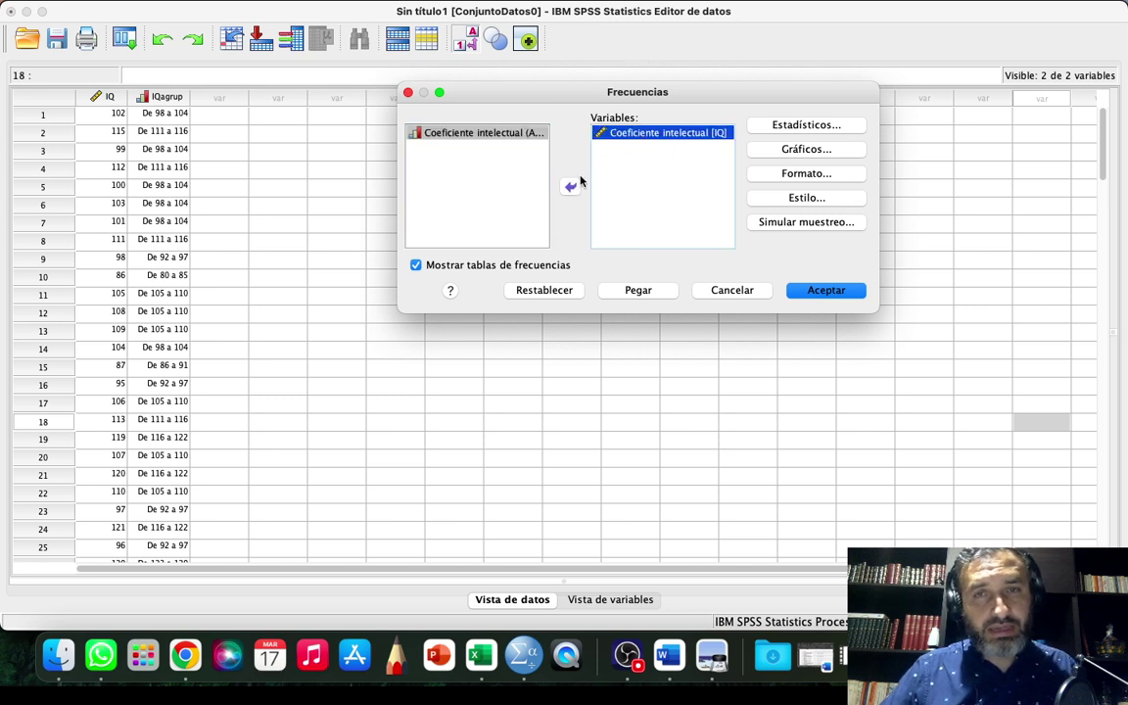
{"action": "left_click", "coordinate": [569, 186]}
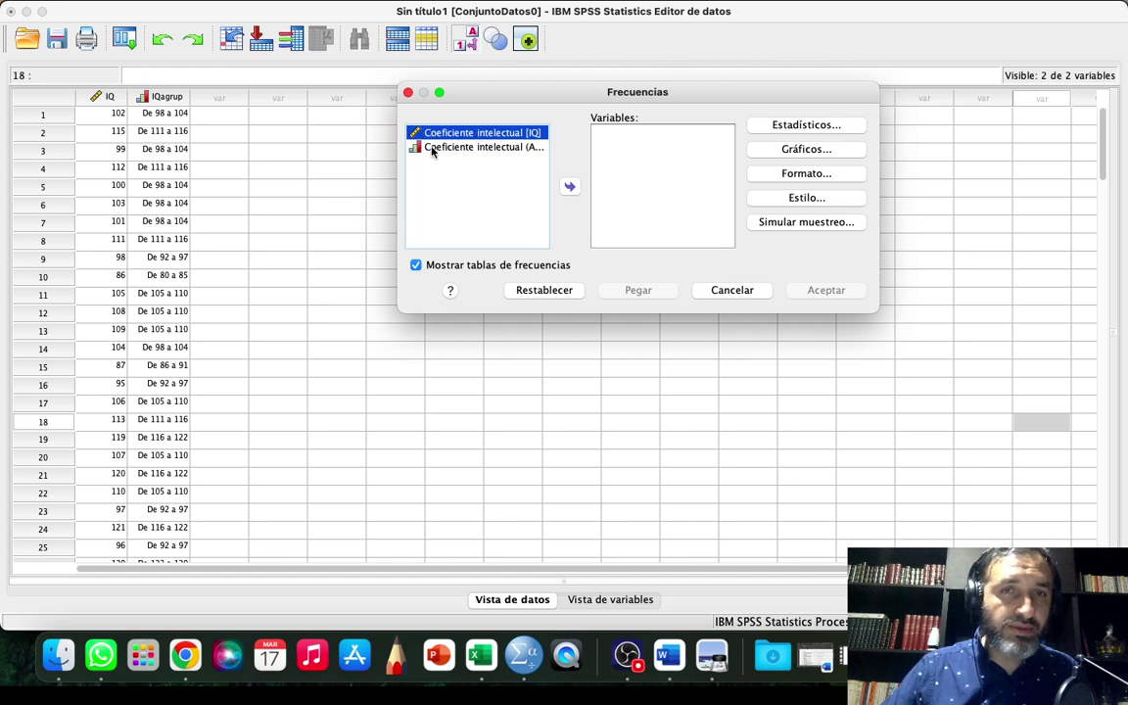
{"action": "left_click", "coordinate": [471, 149]}
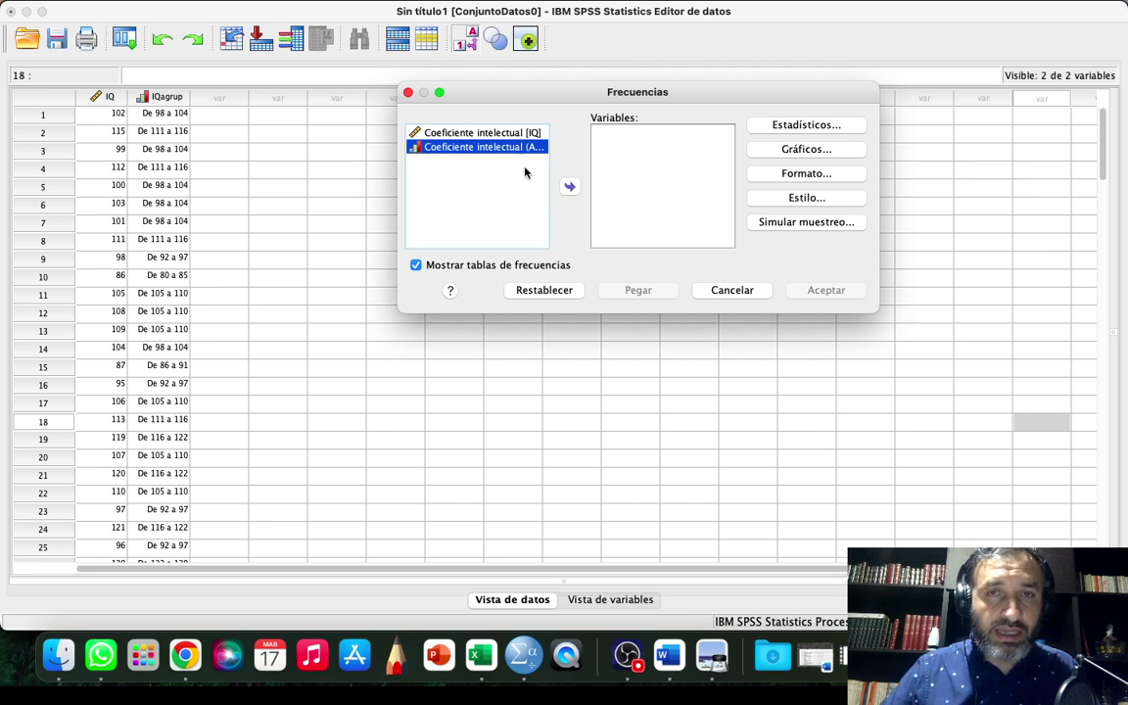
{"action": "left_click", "coordinate": [571, 188]}
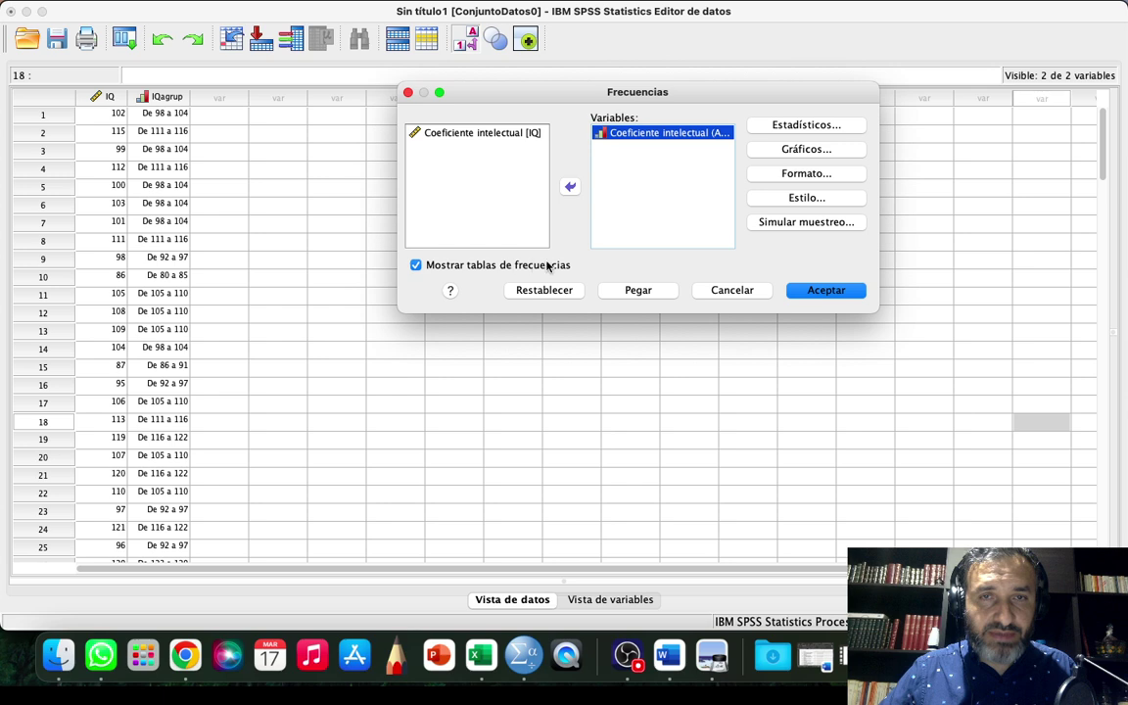
- Choose pie charts with percentage values for the grouped variable and run the frequency analysis
{"action": "left_click", "coordinate": [820, 151]}
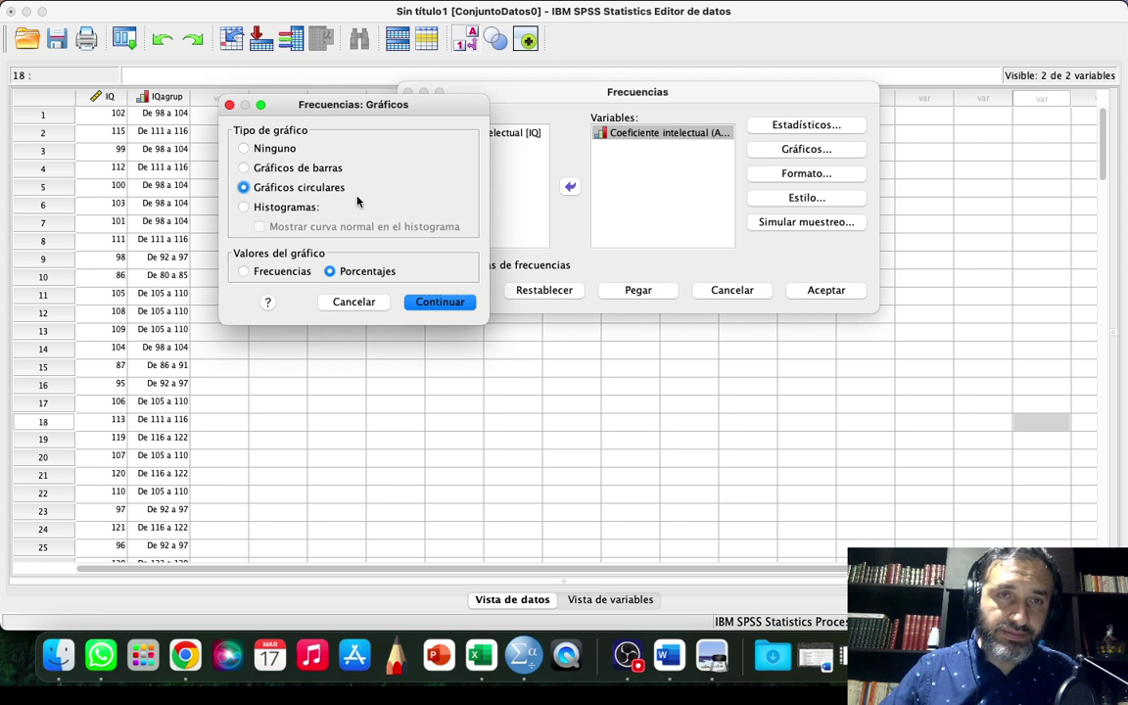
{"action": "left_click", "coordinate": [245, 209]}
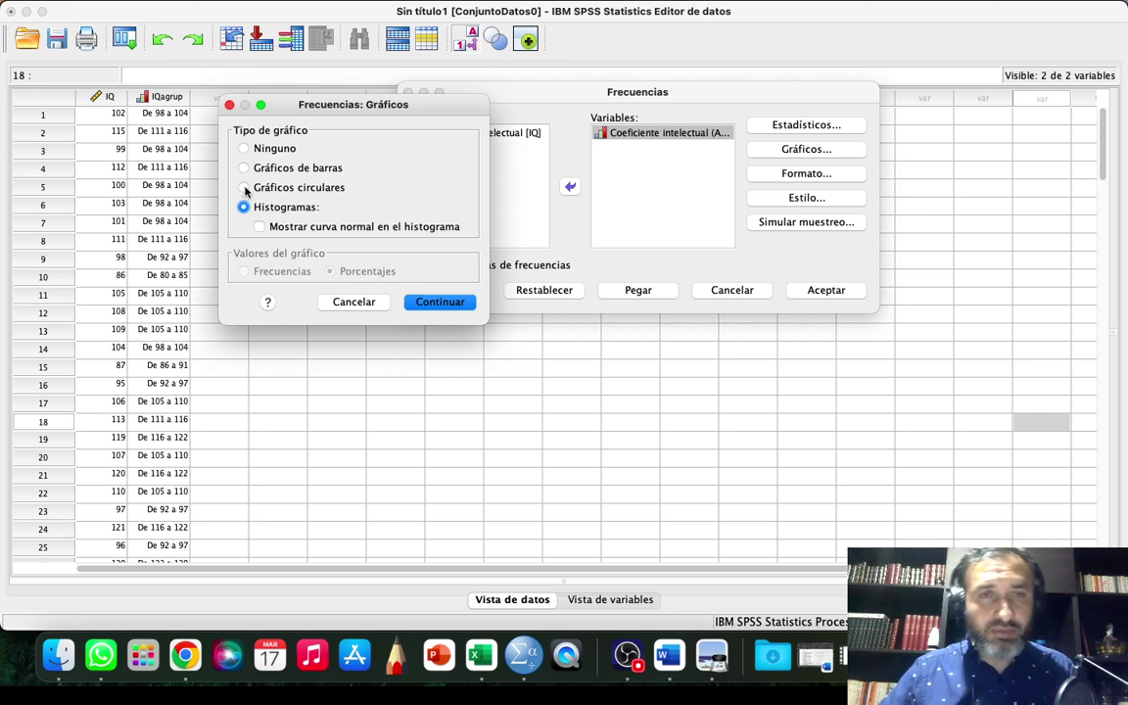
{"action": "left_click", "coordinate": [245, 189]}
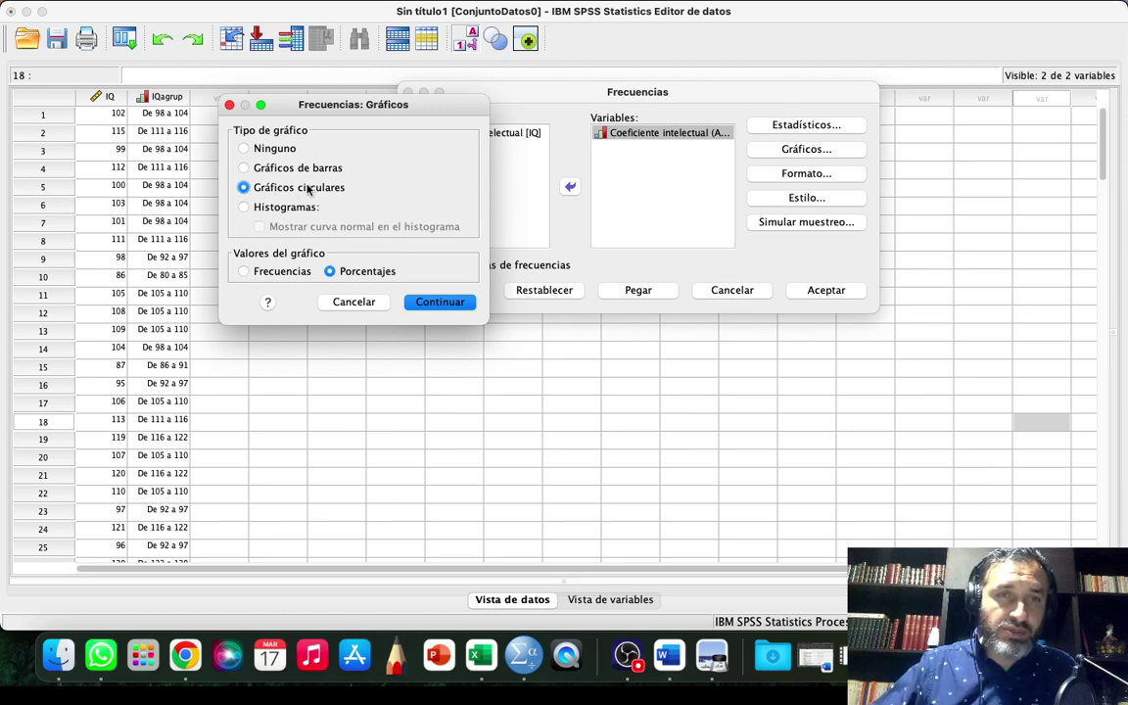
{"action": "left_click", "coordinate": [439, 302]}
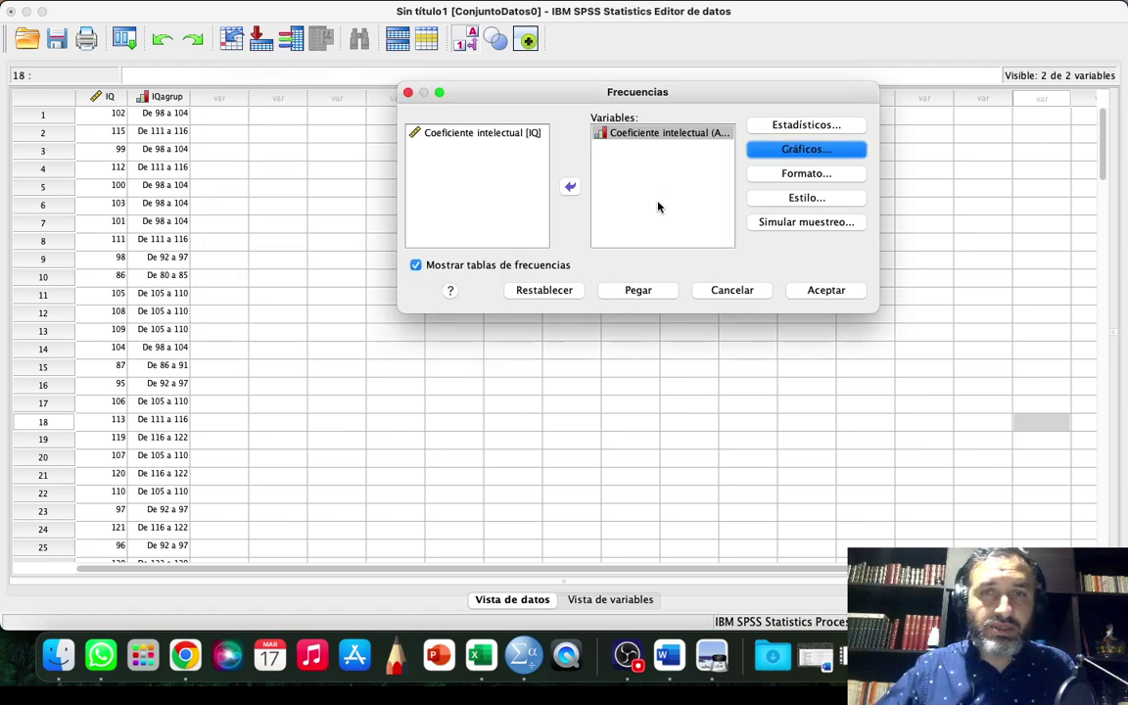
{"action": "left_click", "coordinate": [835, 295]}
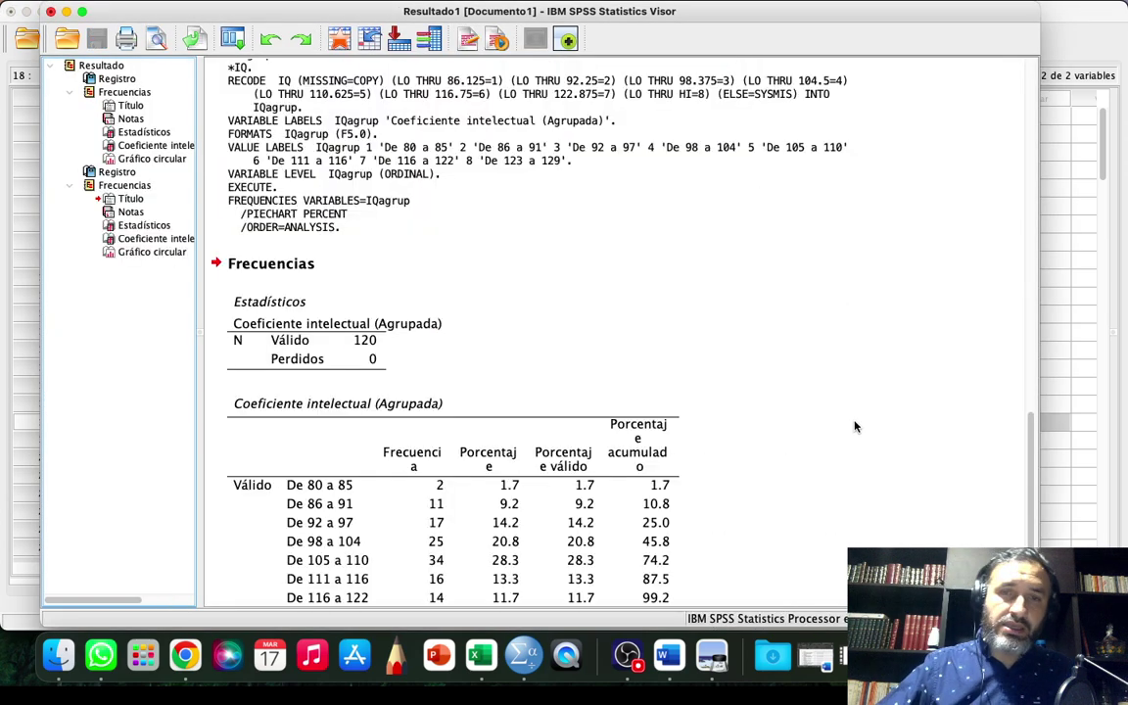
- Examine the frequency table and pie chart of Coeficiente intelectual (Agrupada) in the output
{"action": "scroll", "coordinate": [858, 421], "scroll_direction": "down", "scroll_amount": 5}
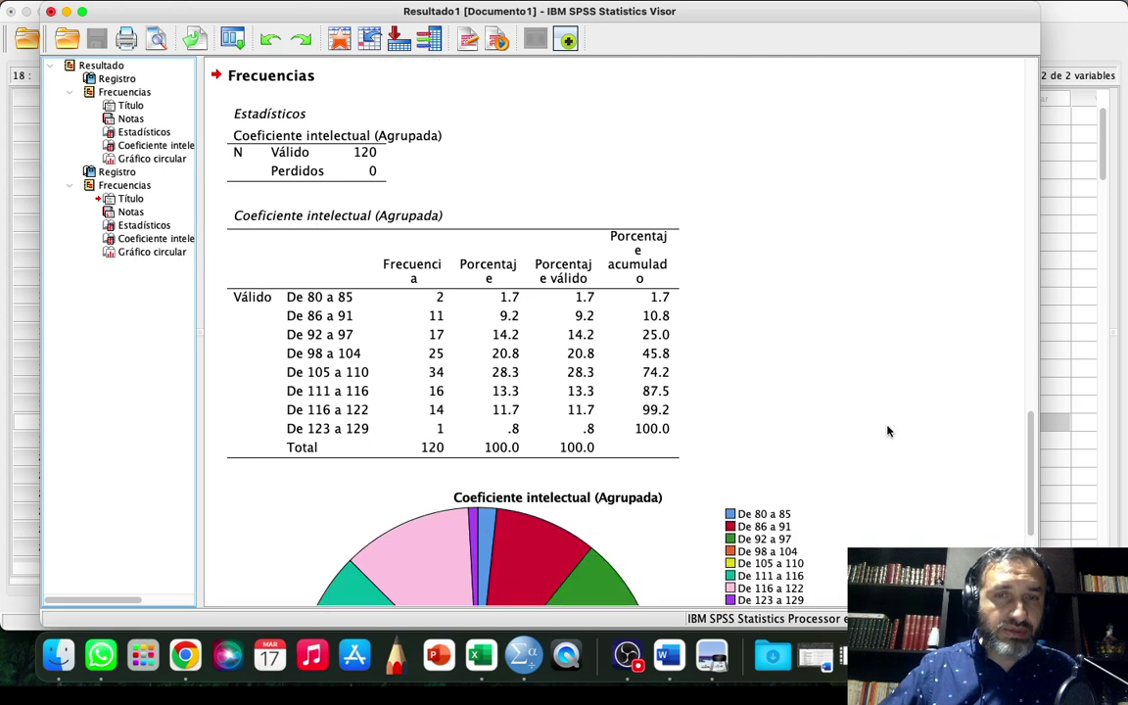
{"action": "scroll", "coordinate": [887, 428], "scroll_direction": "down", "scroll_amount": 5}
{"action": "scroll", "coordinate": [887, 428], "scroll_direction": "up", "scroll_amount": 3}
{"action": "left_click", "coordinate": [536, 257]}
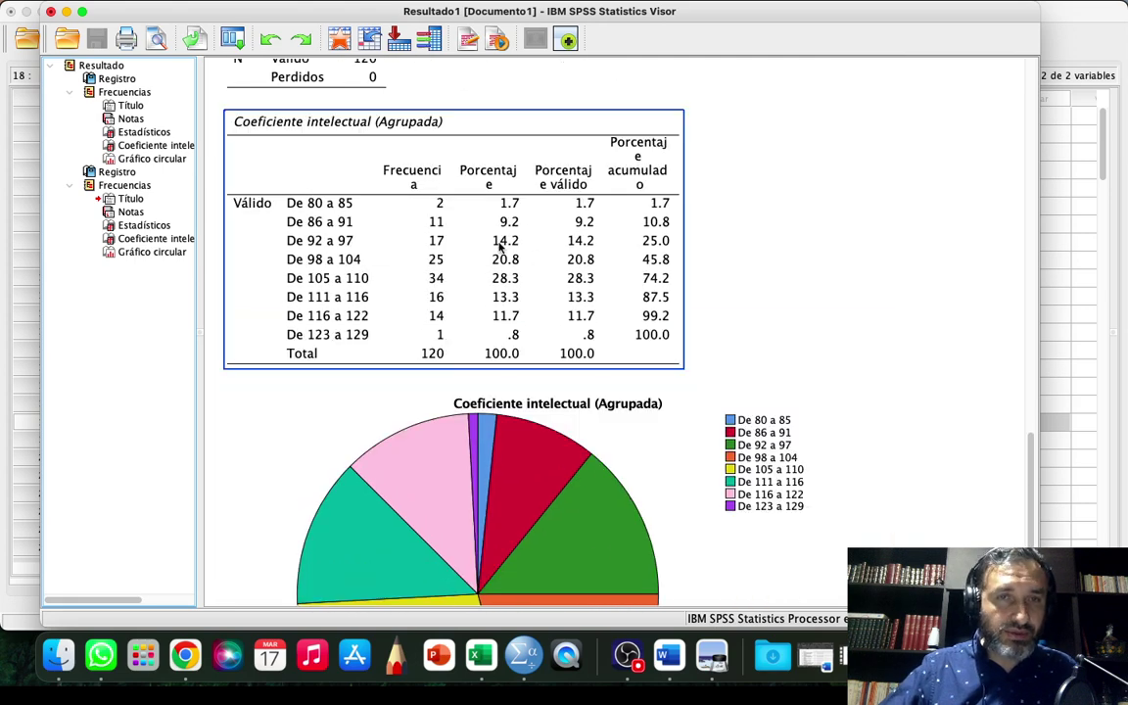
{"action": "left_click", "coordinate": [912, 286]}
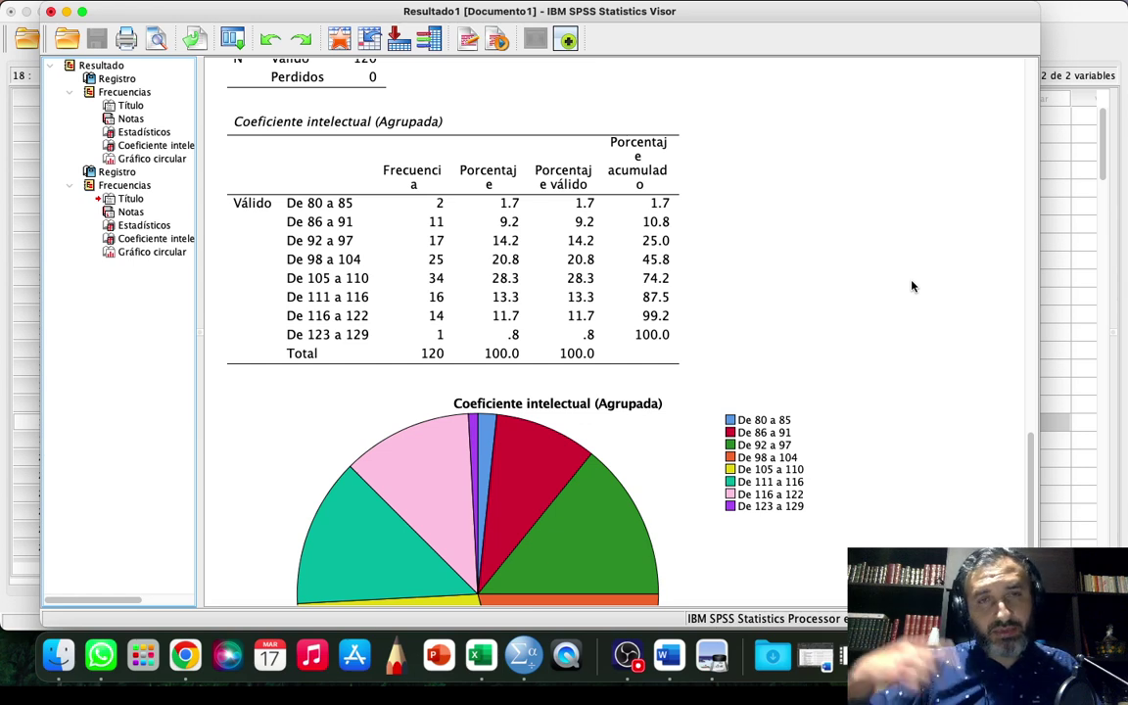
{"action": "left_click", "coordinate": [487, 277]}
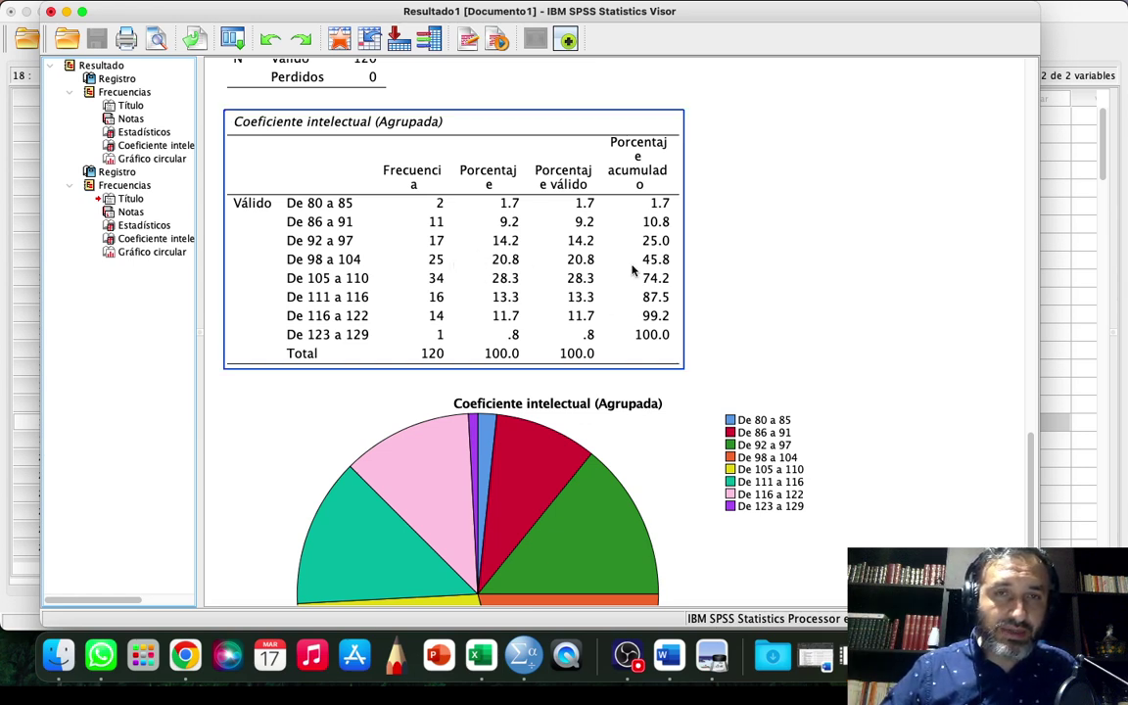
{"action": "left_click", "coordinate": [906, 255]}
{"action": "left_click", "coordinate": [474, 198]}
{"action": "left_click", "coordinate": [702, 260]}
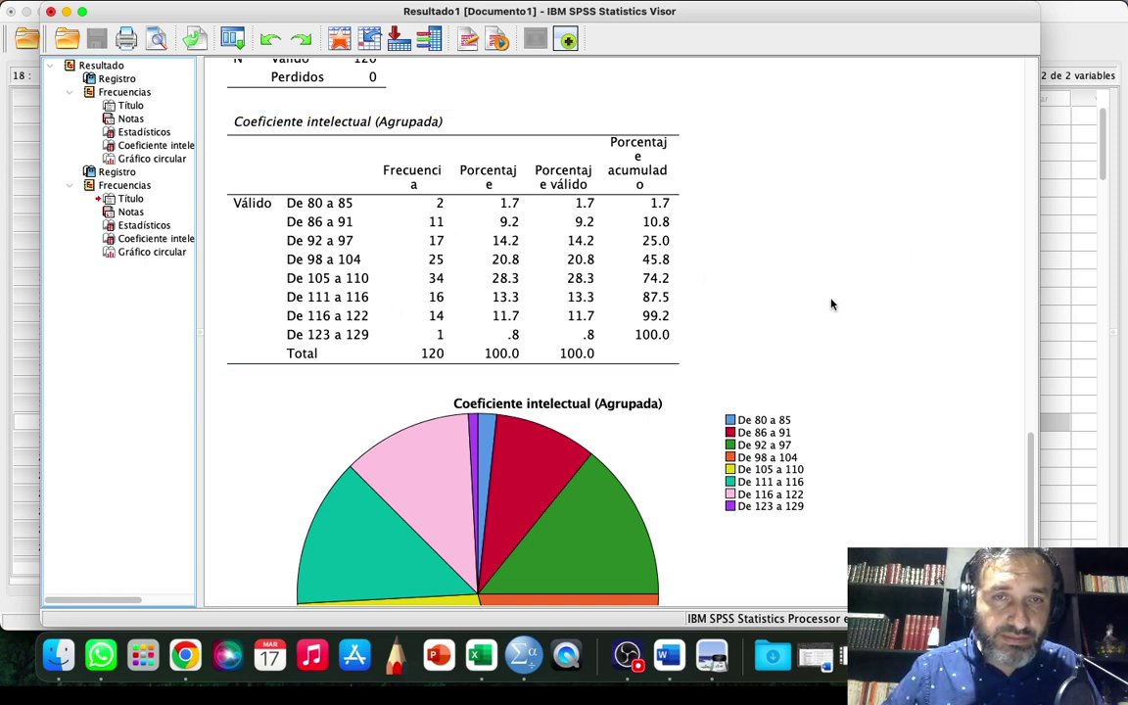
{"action": "scroll", "coordinate": [832, 306], "scroll_direction": "down", "scroll_amount": 1}
{"action": "left_click", "coordinate": [365, 186]}
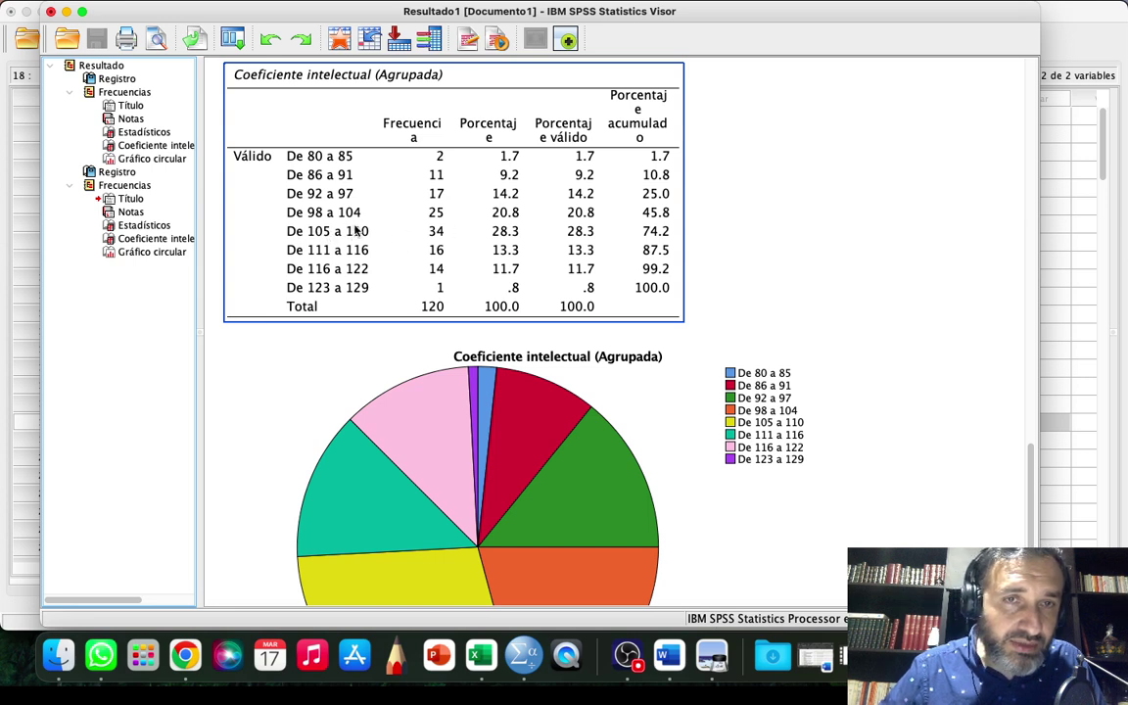
- Switch to Excel and consult the Terman intelligence ranges on the Interpretaciones sheet
{"action": "left_click", "coordinate": [774, 267]}
{"action": "scroll", "coordinate": [819, 282], "scroll_direction": "down", "scroll_amount": 2}
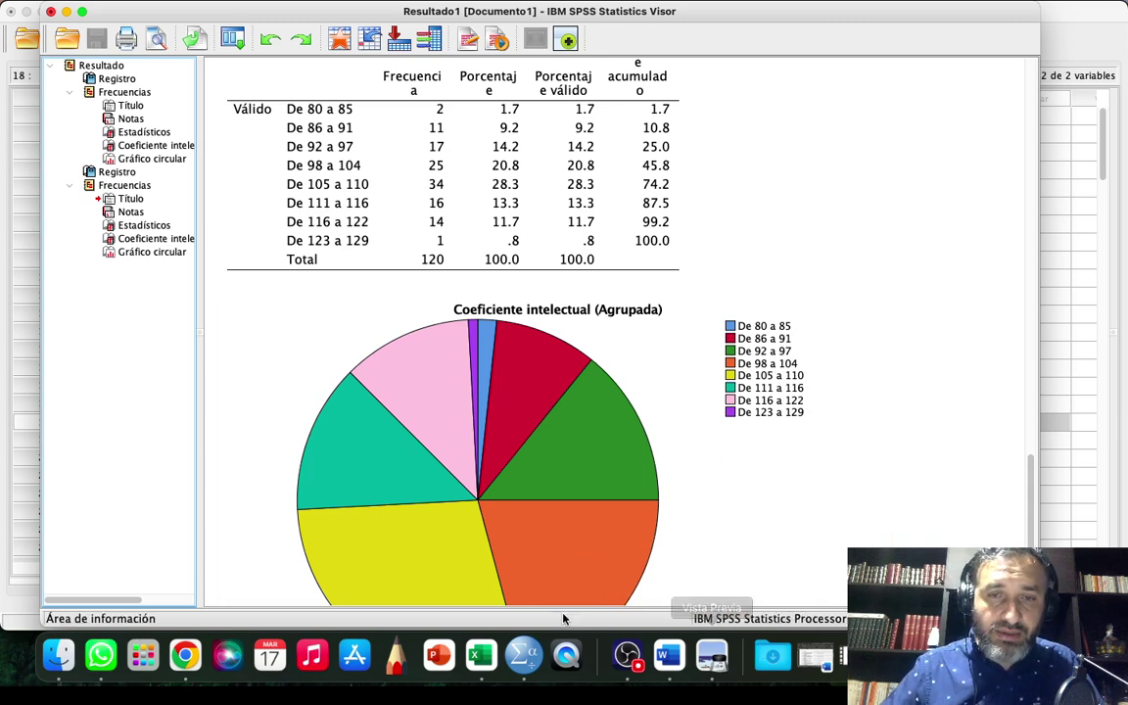
{"action": "left_click", "coordinate": [471, 666]}
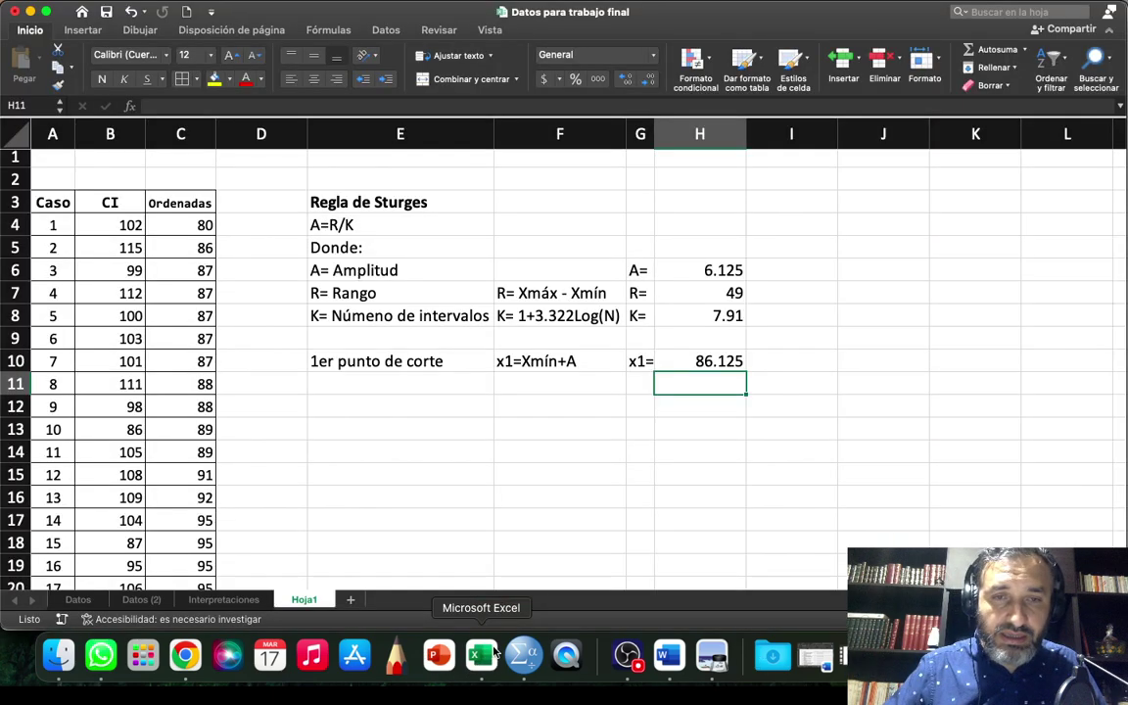
{"action": "left_click", "coordinate": [219, 606]}
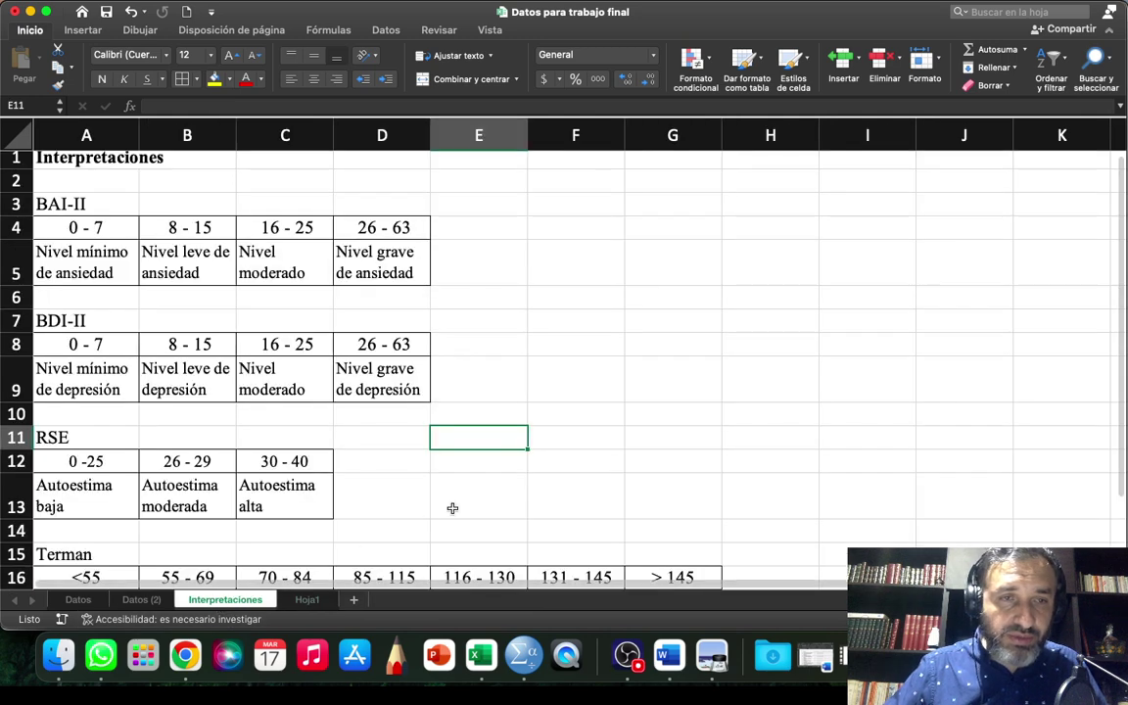
{"action": "scroll", "coordinate": [454, 506], "scroll_direction": "down", "scroll_amount": 1}
{"action": "scroll", "coordinate": [762, 483], "scroll_direction": "down", "scroll_amount": 5}
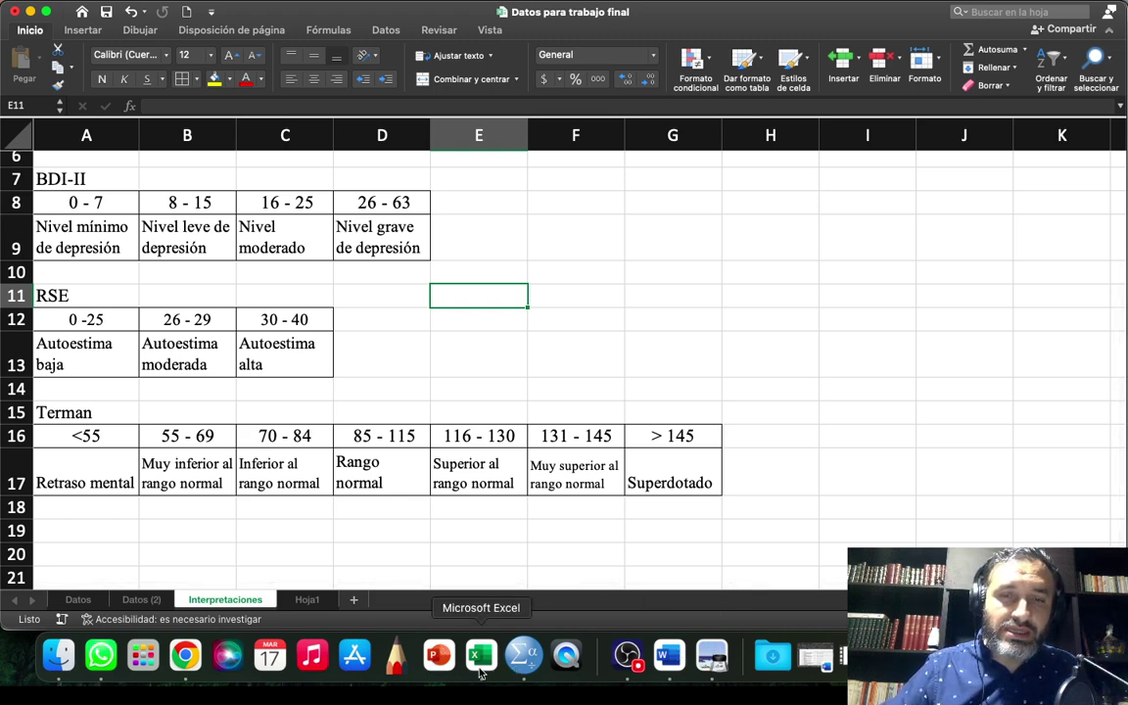
- Return to the SPSS output and review the frequency table and pie chart of Coeficiente intelectual (Agrupada)
{"action": "left_click", "coordinate": [523, 654]}
{"action": "left_click", "coordinate": [458, 194]}
{"action": "left_click", "coordinate": [846, 209]}
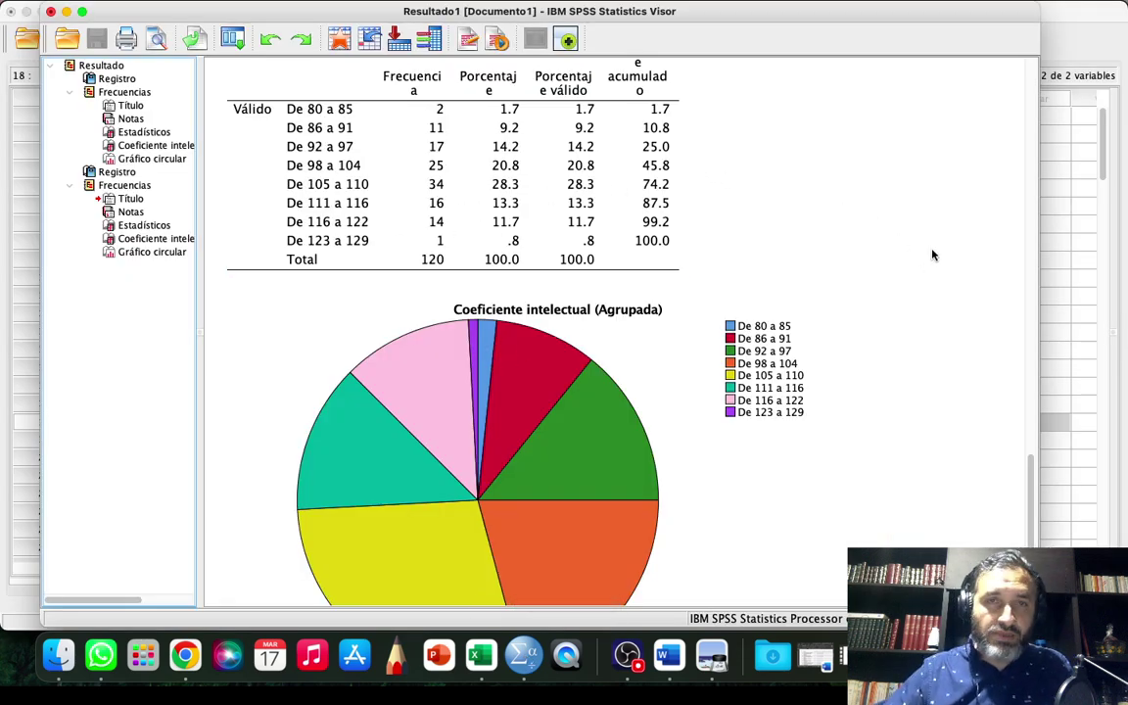
{"action": "scroll", "coordinate": [932, 255], "scroll_direction": "up", "scroll_amount": 3}
{"action": "left_click", "coordinate": [488, 257]}
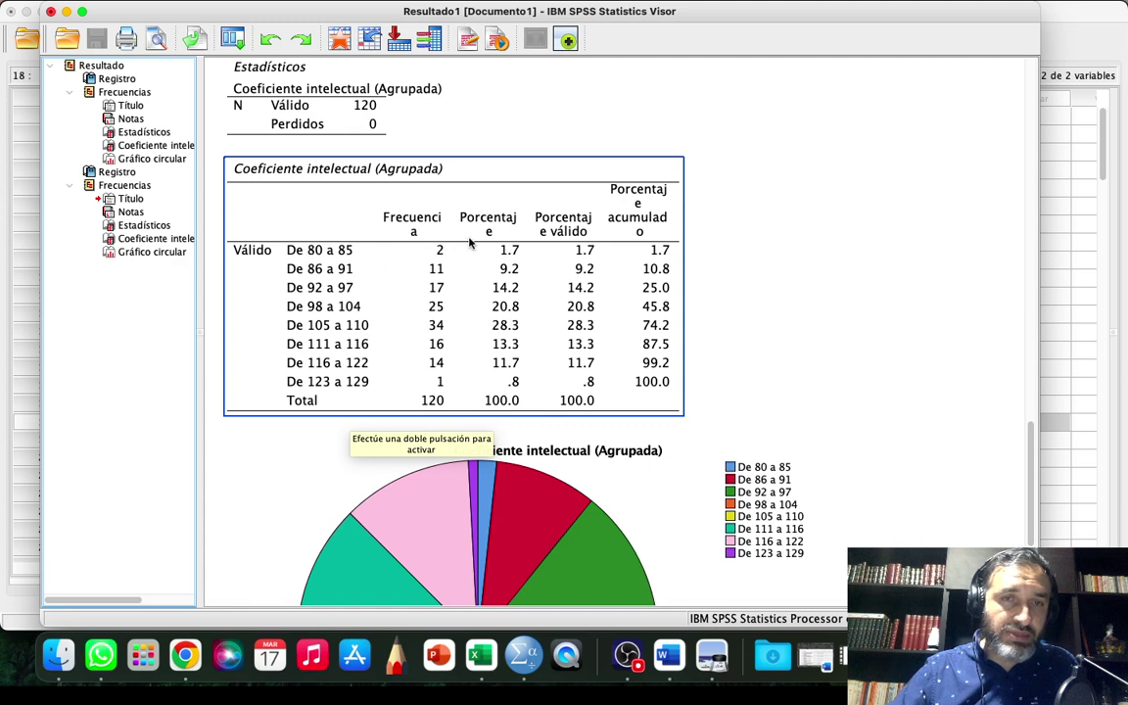
{"action": "left_click", "coordinate": [893, 389]}
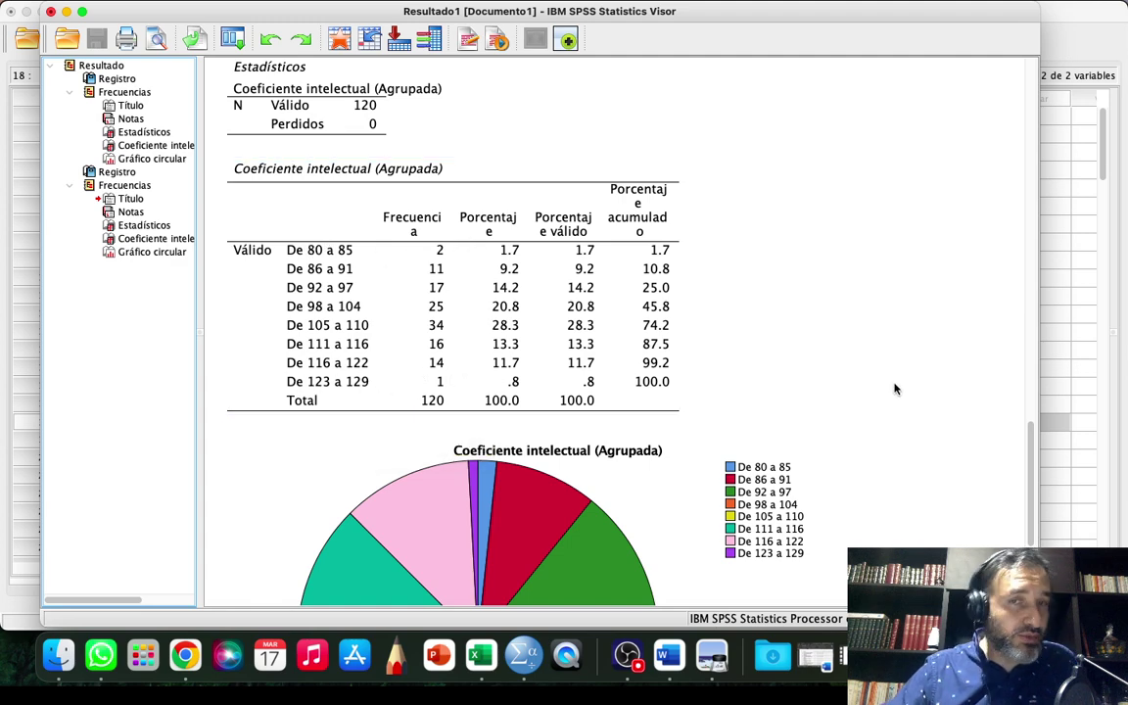
{"action": "scroll", "coordinate": [906, 368], "scroll_direction": "down", "scroll_amount": 5}
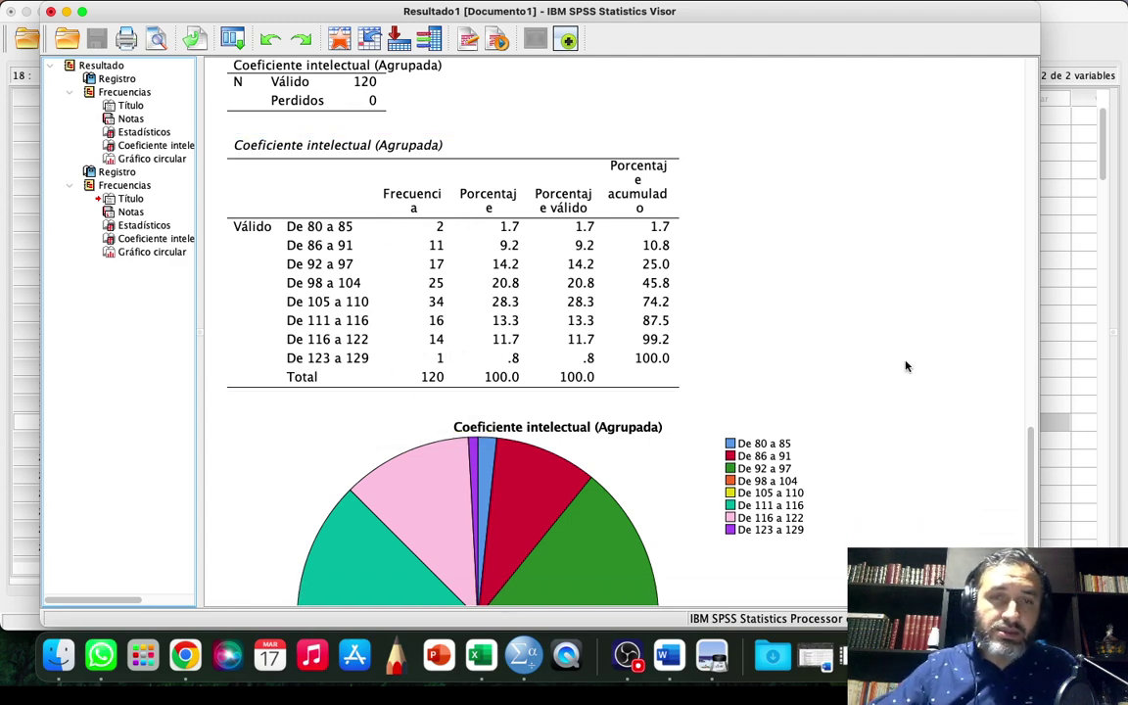
{"action": "left_click", "coordinate": [315, 348]}
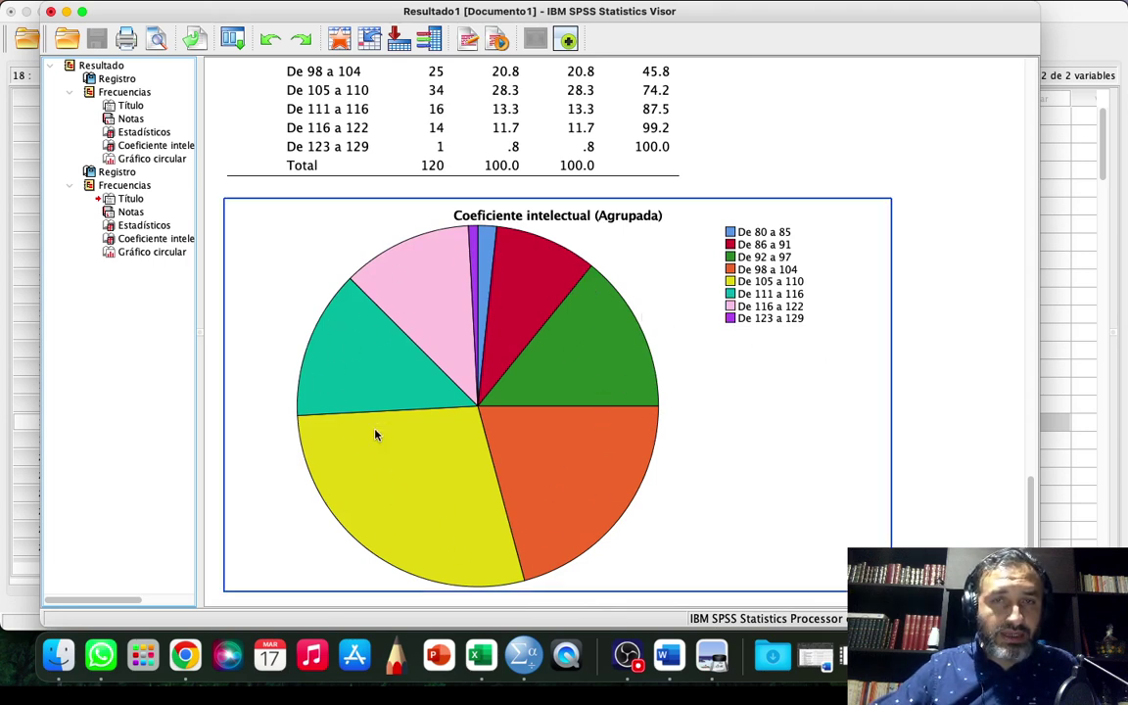
{"action": "left_click", "coordinate": [877, 262]}
{"action": "scroll", "coordinate": [970, 221], "scroll_direction": "up", "scroll_amount": 2}
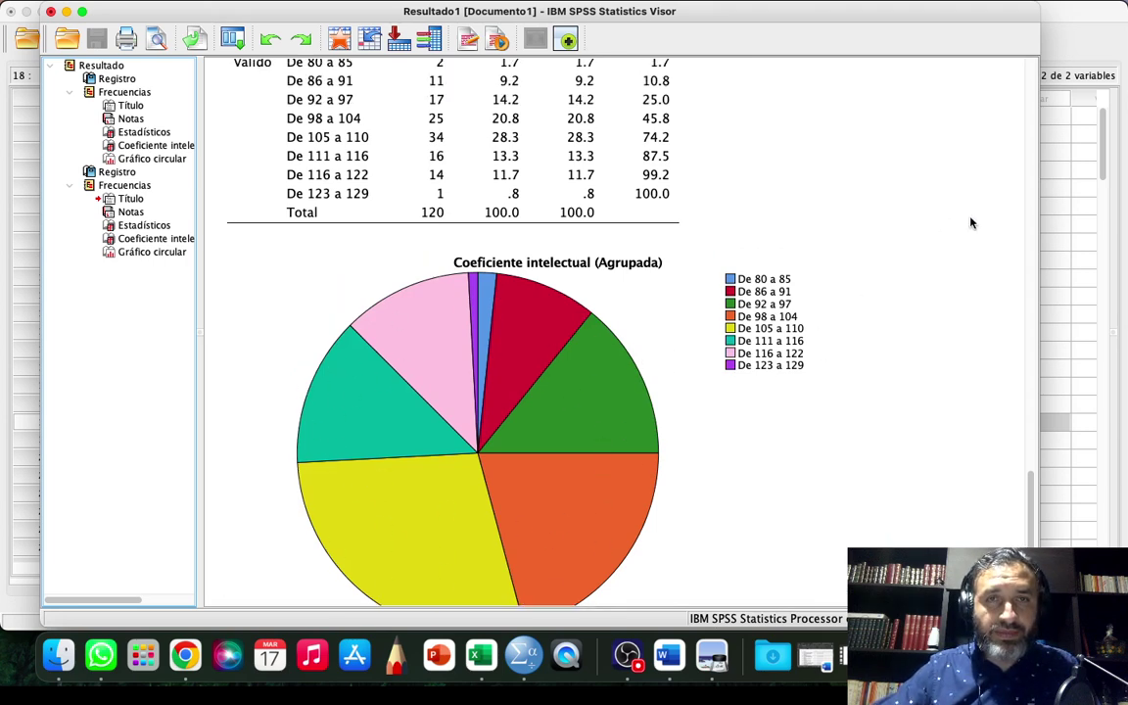
- Set up another Frecuencias analysis of Coeficiente intelectual (Agrupada) from the data editor, with the frequency tables turned off
{"action": "left_click", "coordinate": [1095, 42]}
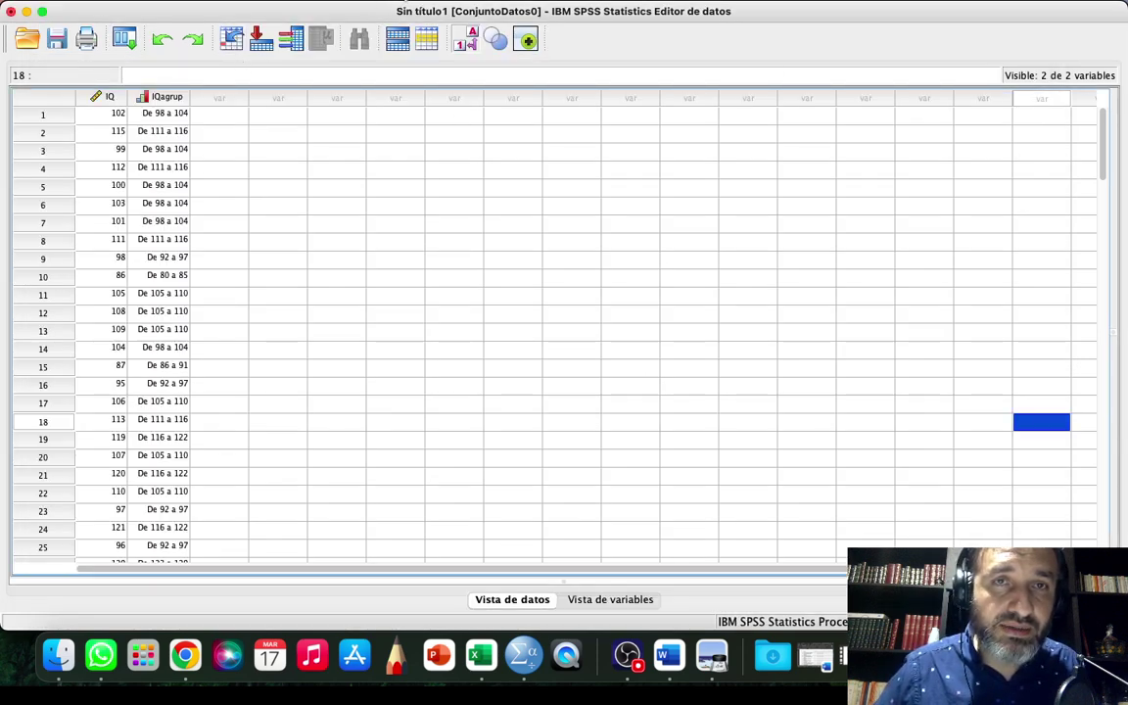
{"action": "left_click", "coordinate": [392, 0]}
{"action": "mouse_move", "coordinate": [497, 30]}
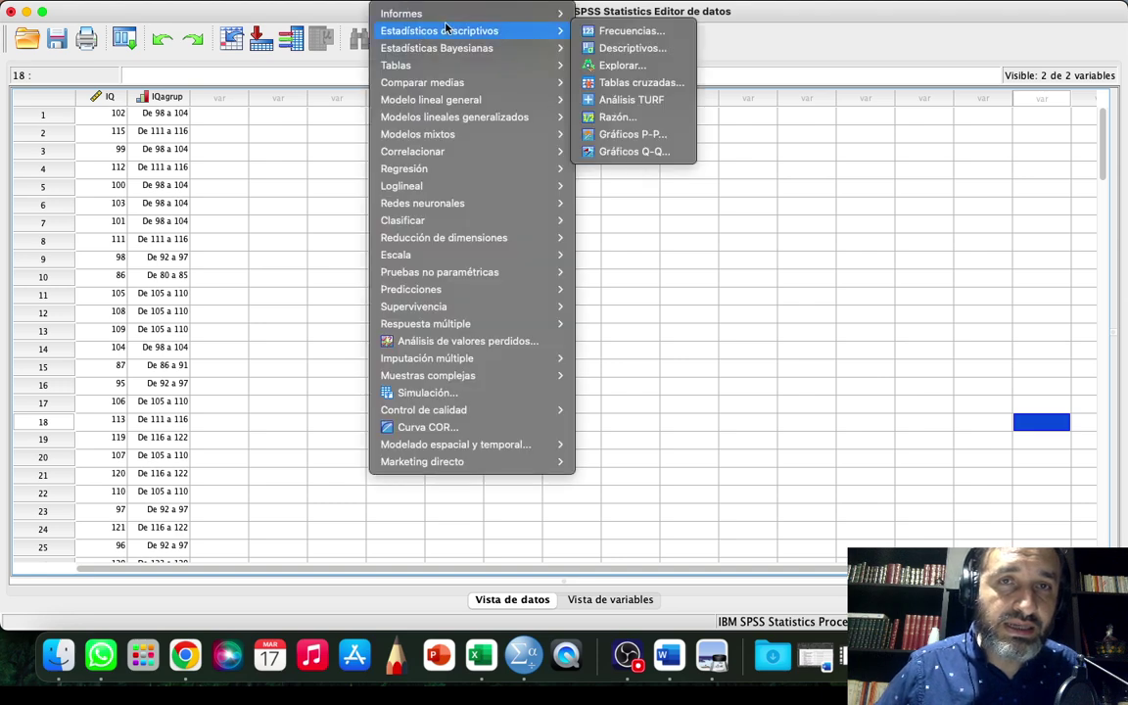
{"action": "left_click", "coordinate": [628, 30]}
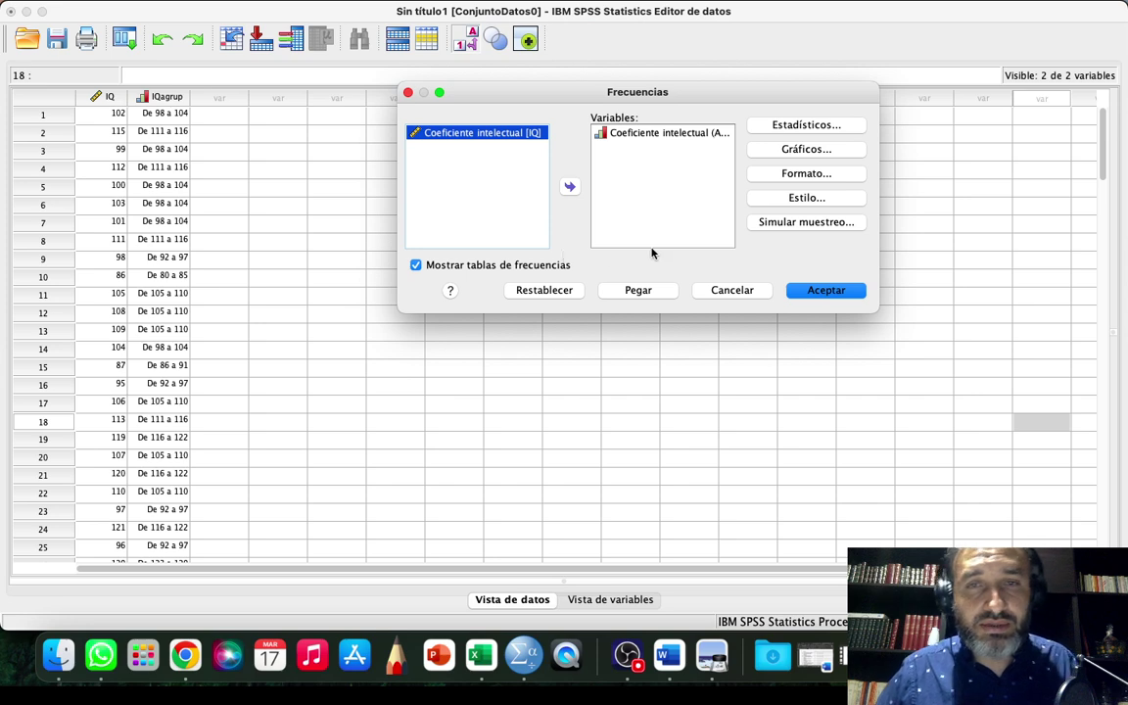
{"action": "left_click", "coordinate": [416, 265]}
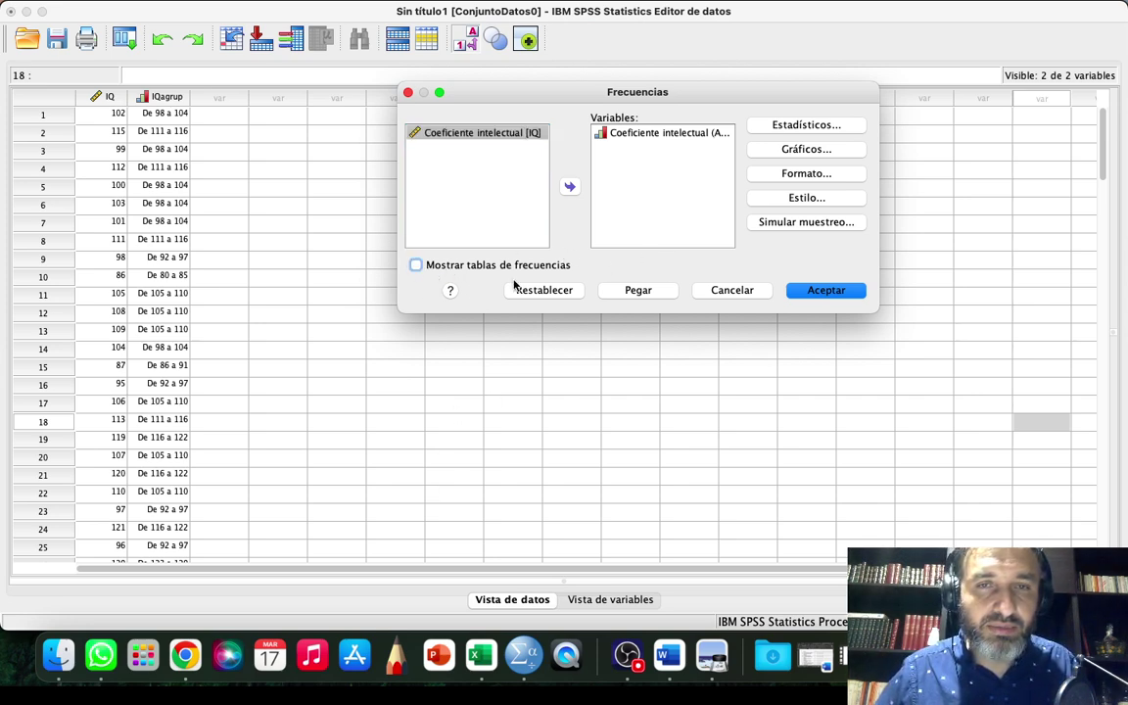
- Choose a histogram with the normal curve as the chart type for the grouped variable and run the frequency analysis
{"action": "left_click", "coordinate": [798, 148]}
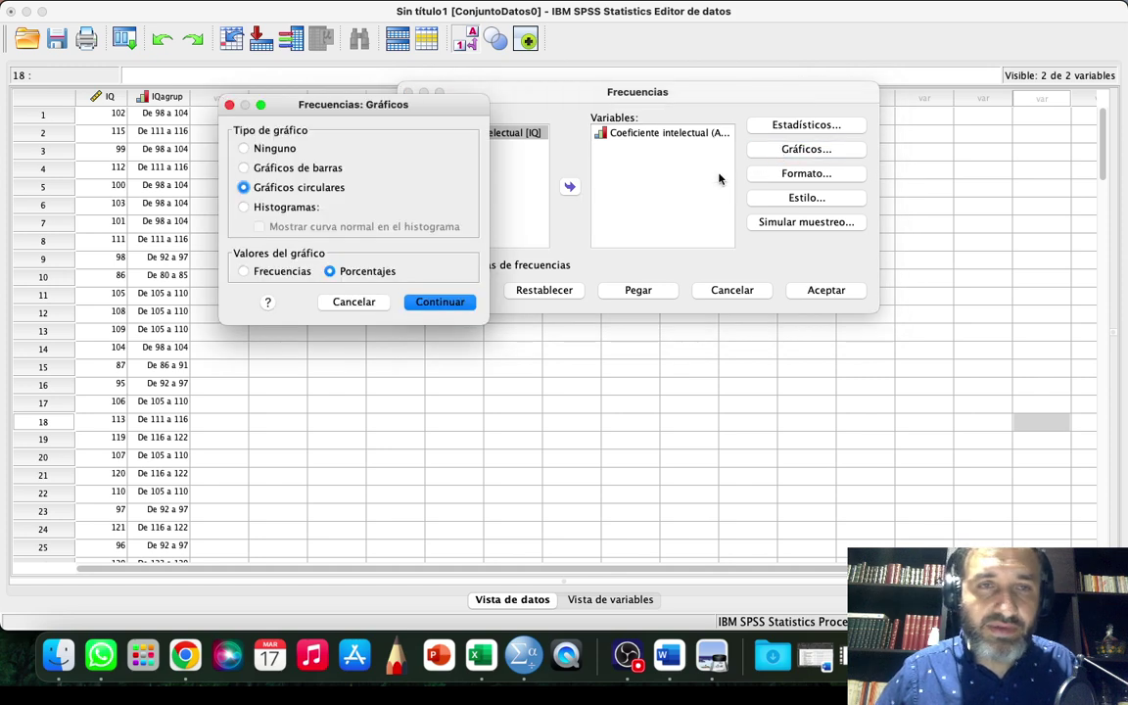
{"action": "left_click", "coordinate": [245, 208]}
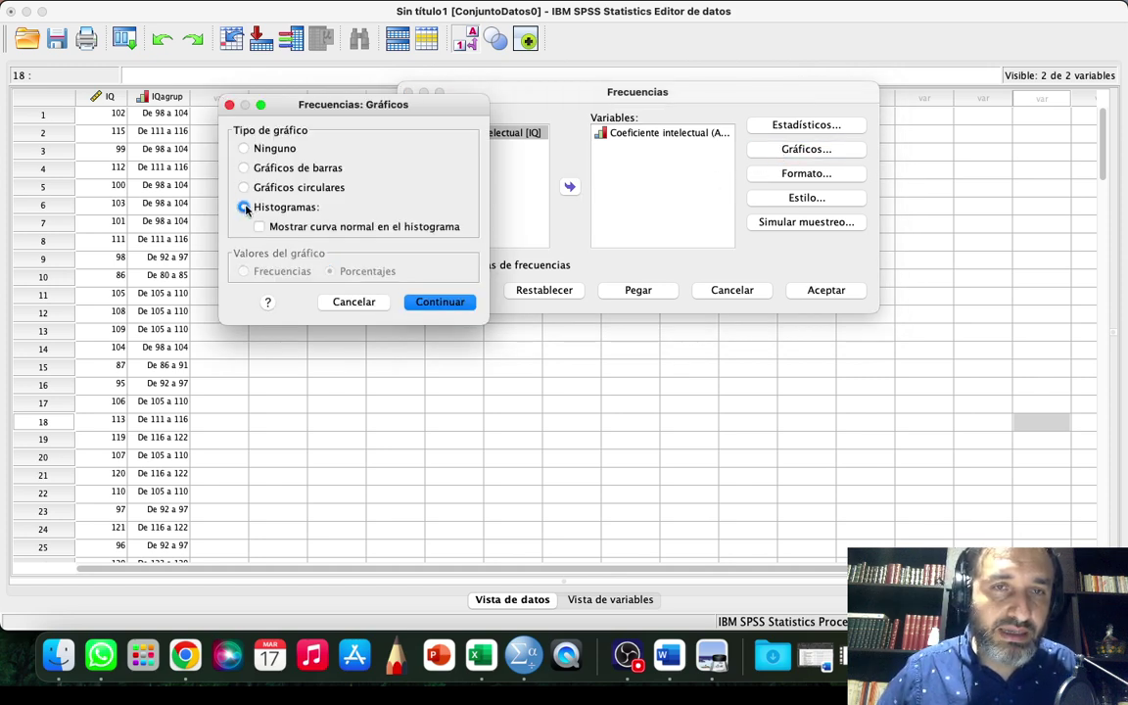
{"action": "left_click", "coordinate": [261, 227]}
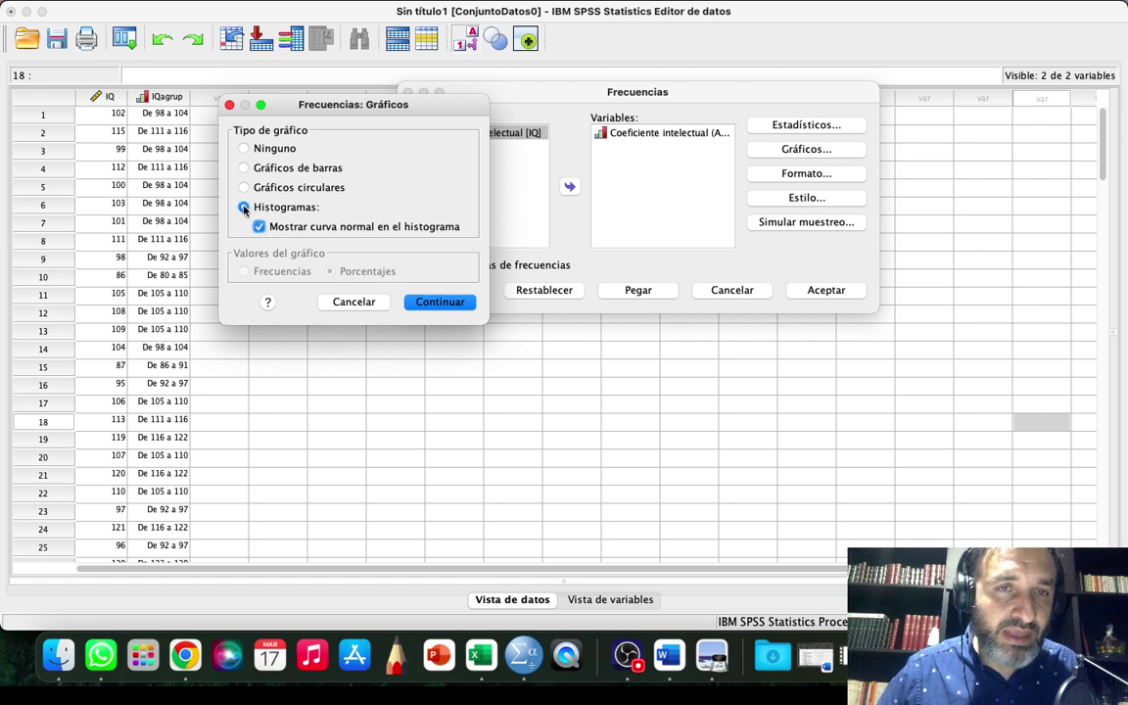
{"action": "left_click", "coordinate": [441, 302]}
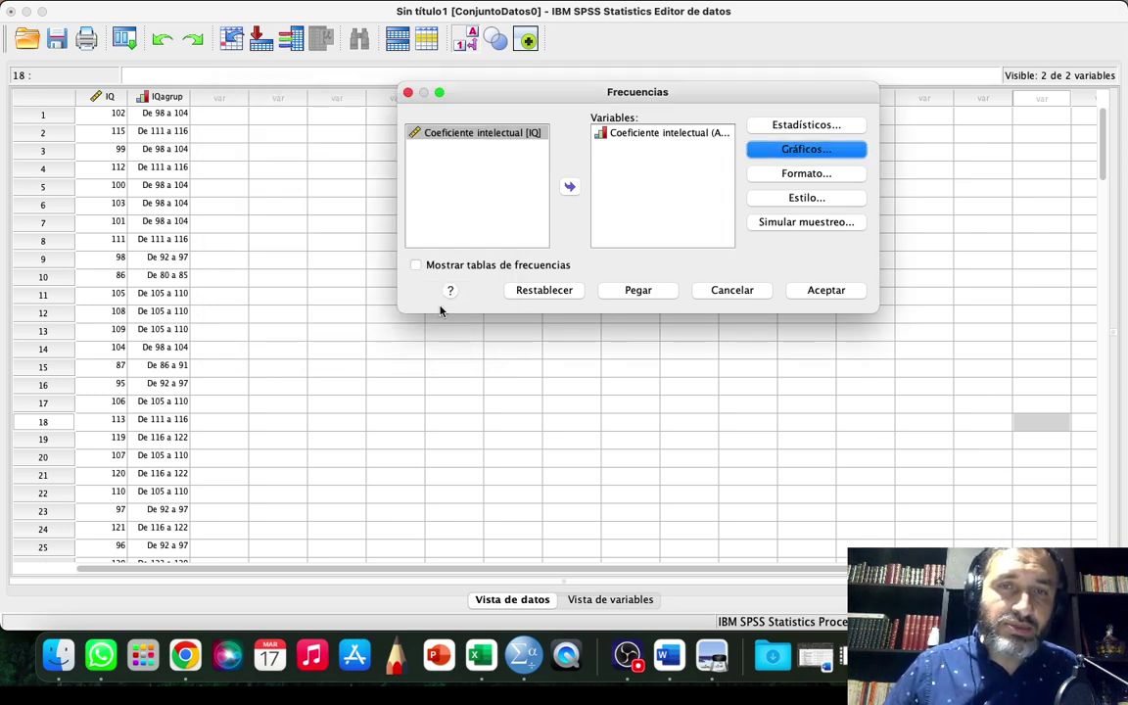
{"action": "left_click", "coordinate": [823, 291]}
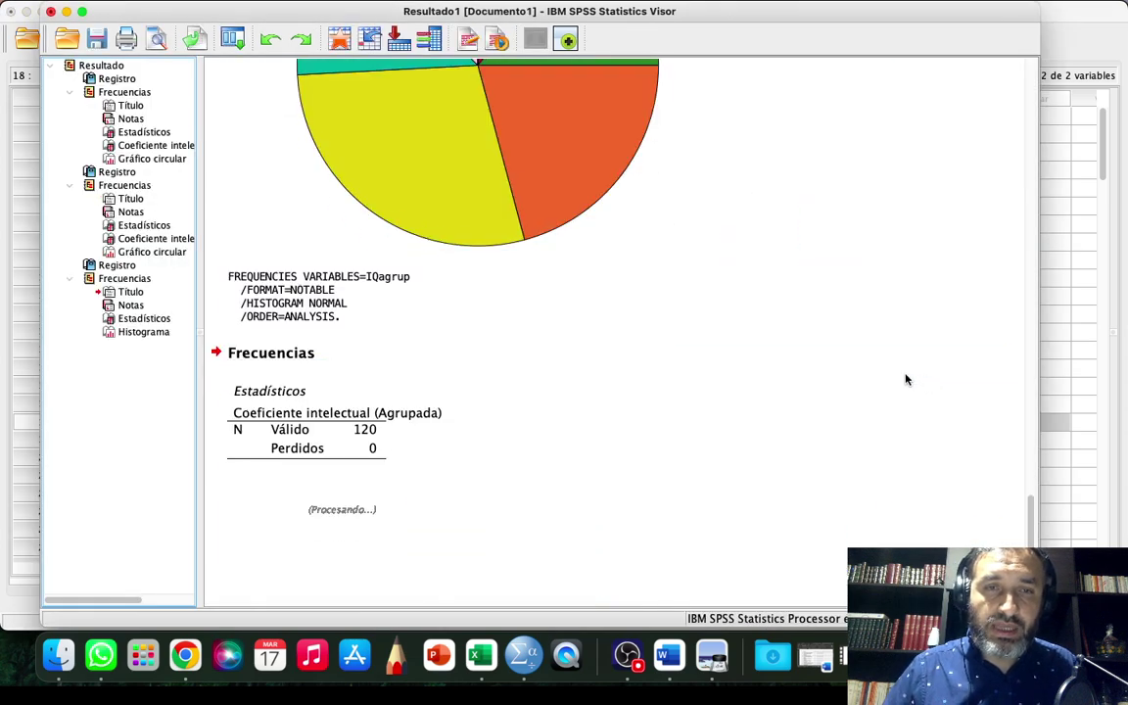
{"action": "scroll", "coordinate": [870, 385], "scroll_direction": "down", "scroll_amount": 3}
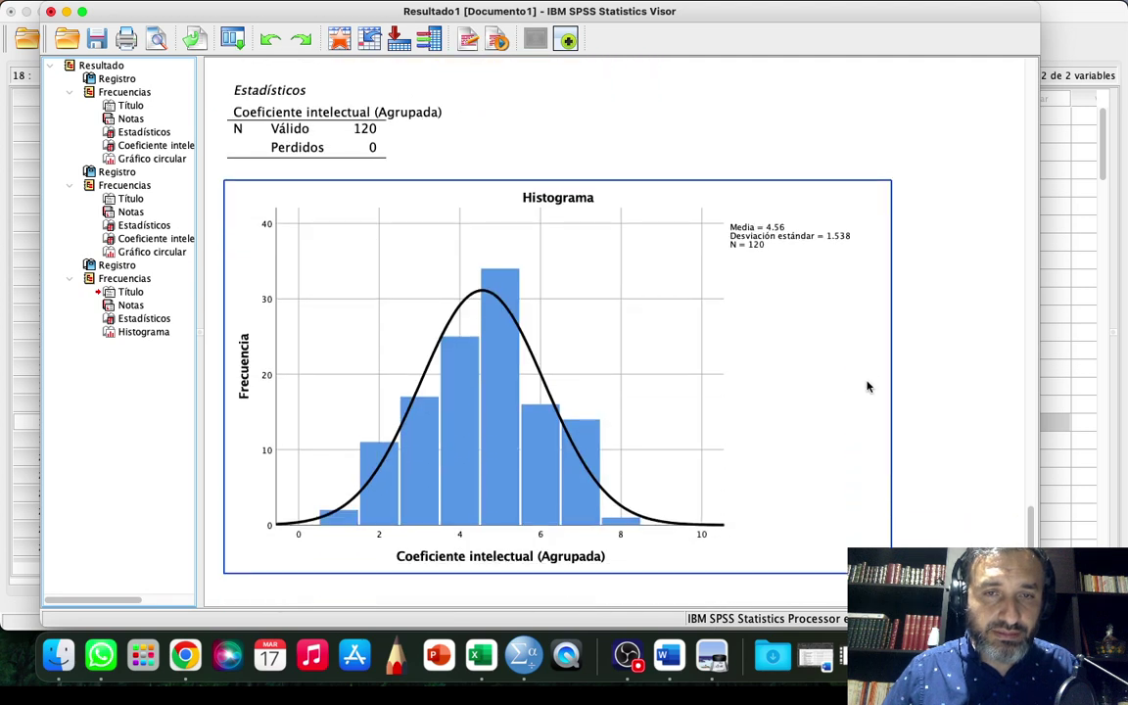